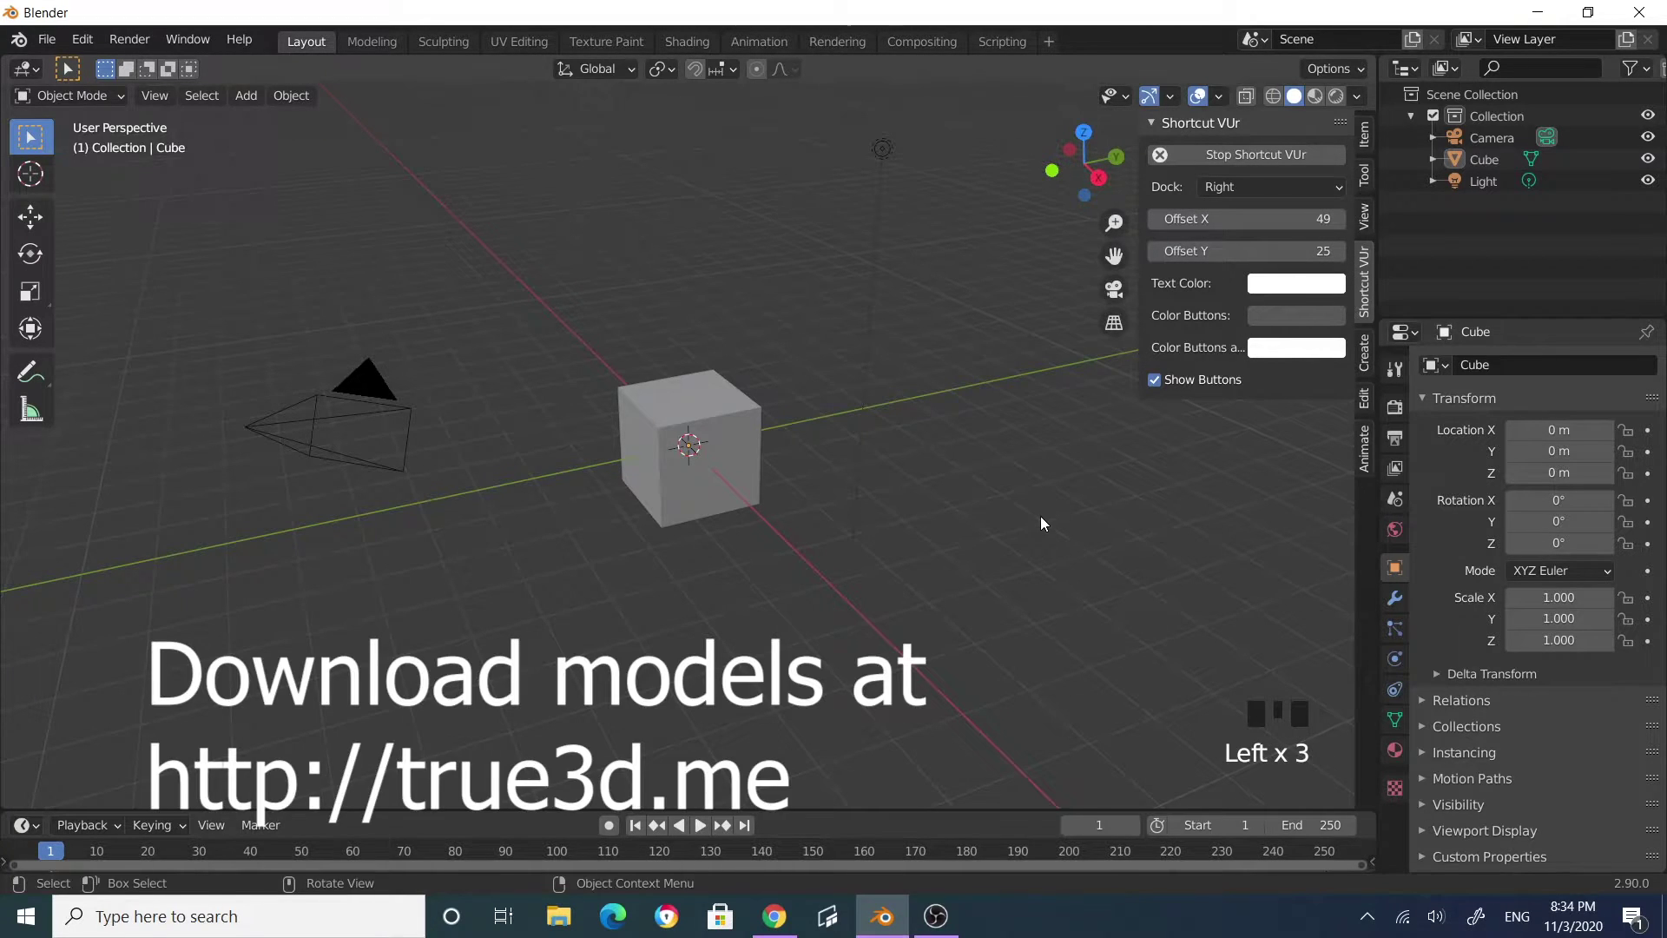
# Step: Hide the sidebar, delete the default cube, and bring up the Add > Mesh menu
pyautogui.press('n')
pyautogui.click(1023, 514)
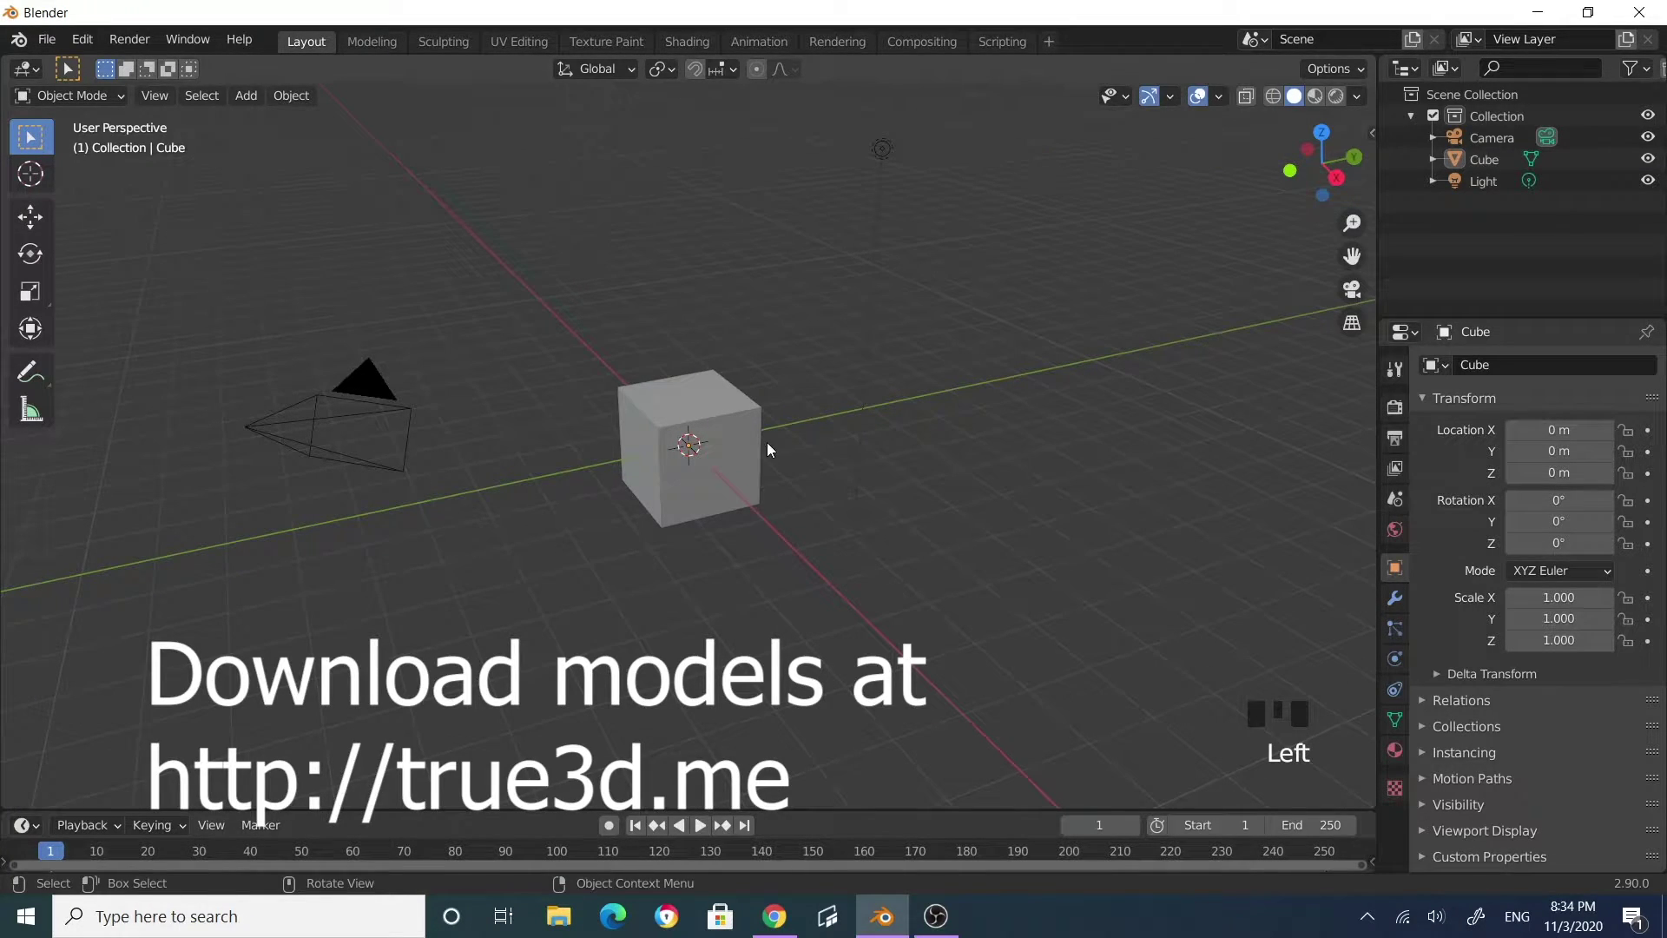
pyautogui.click(769, 507)
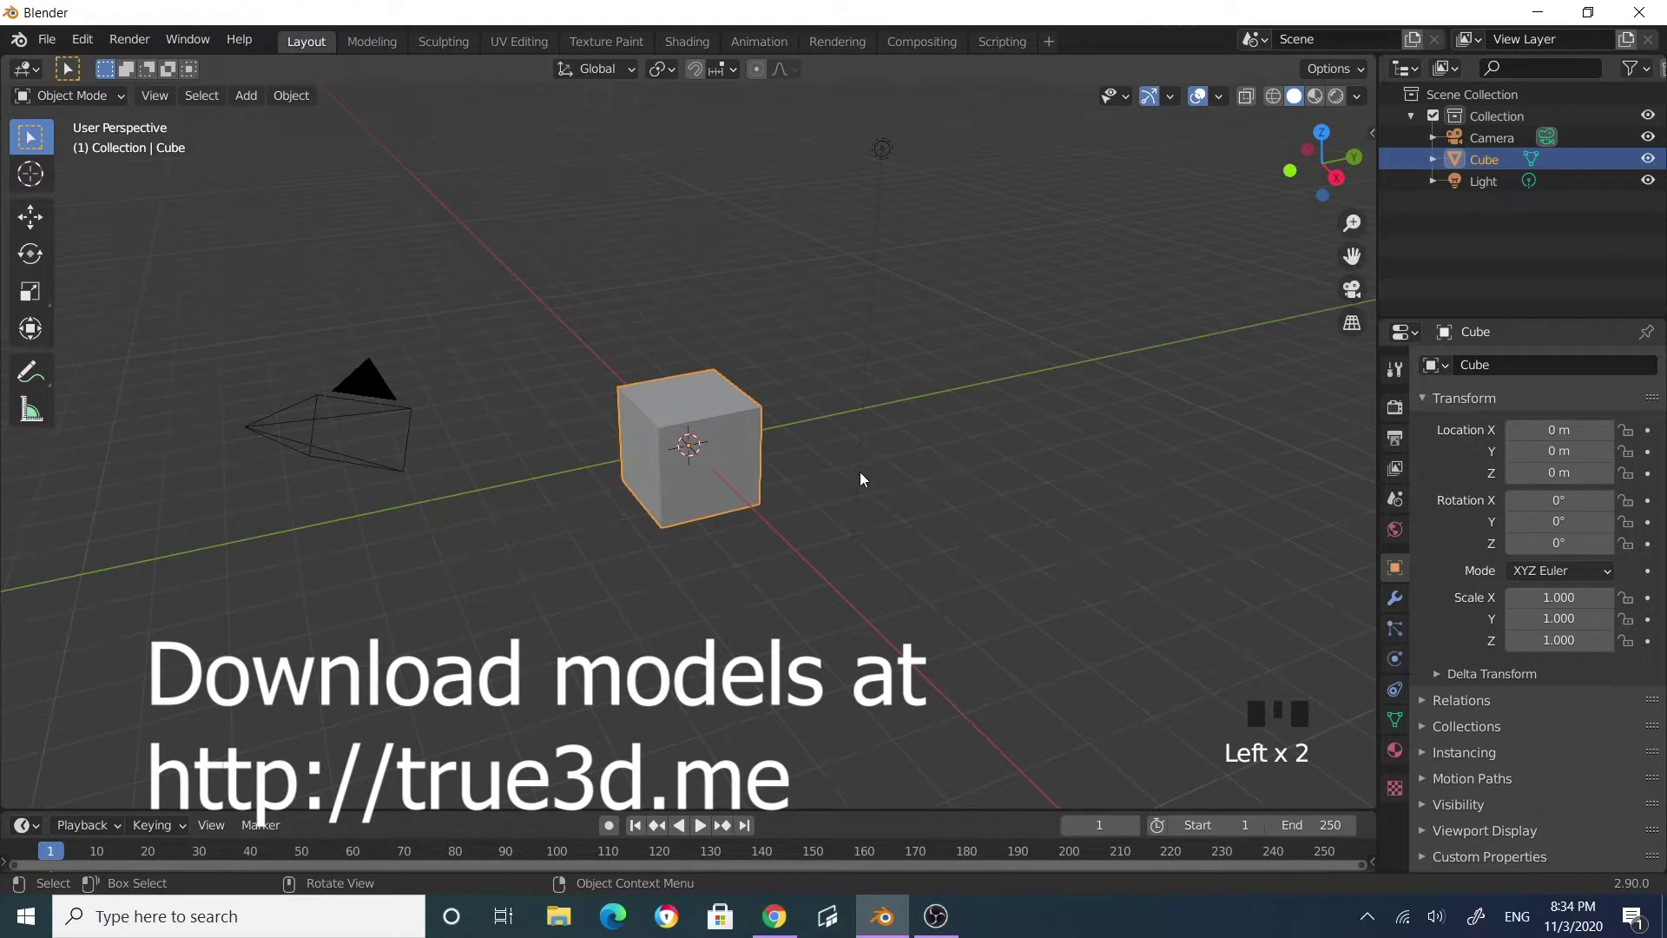
pyautogui.press('x')
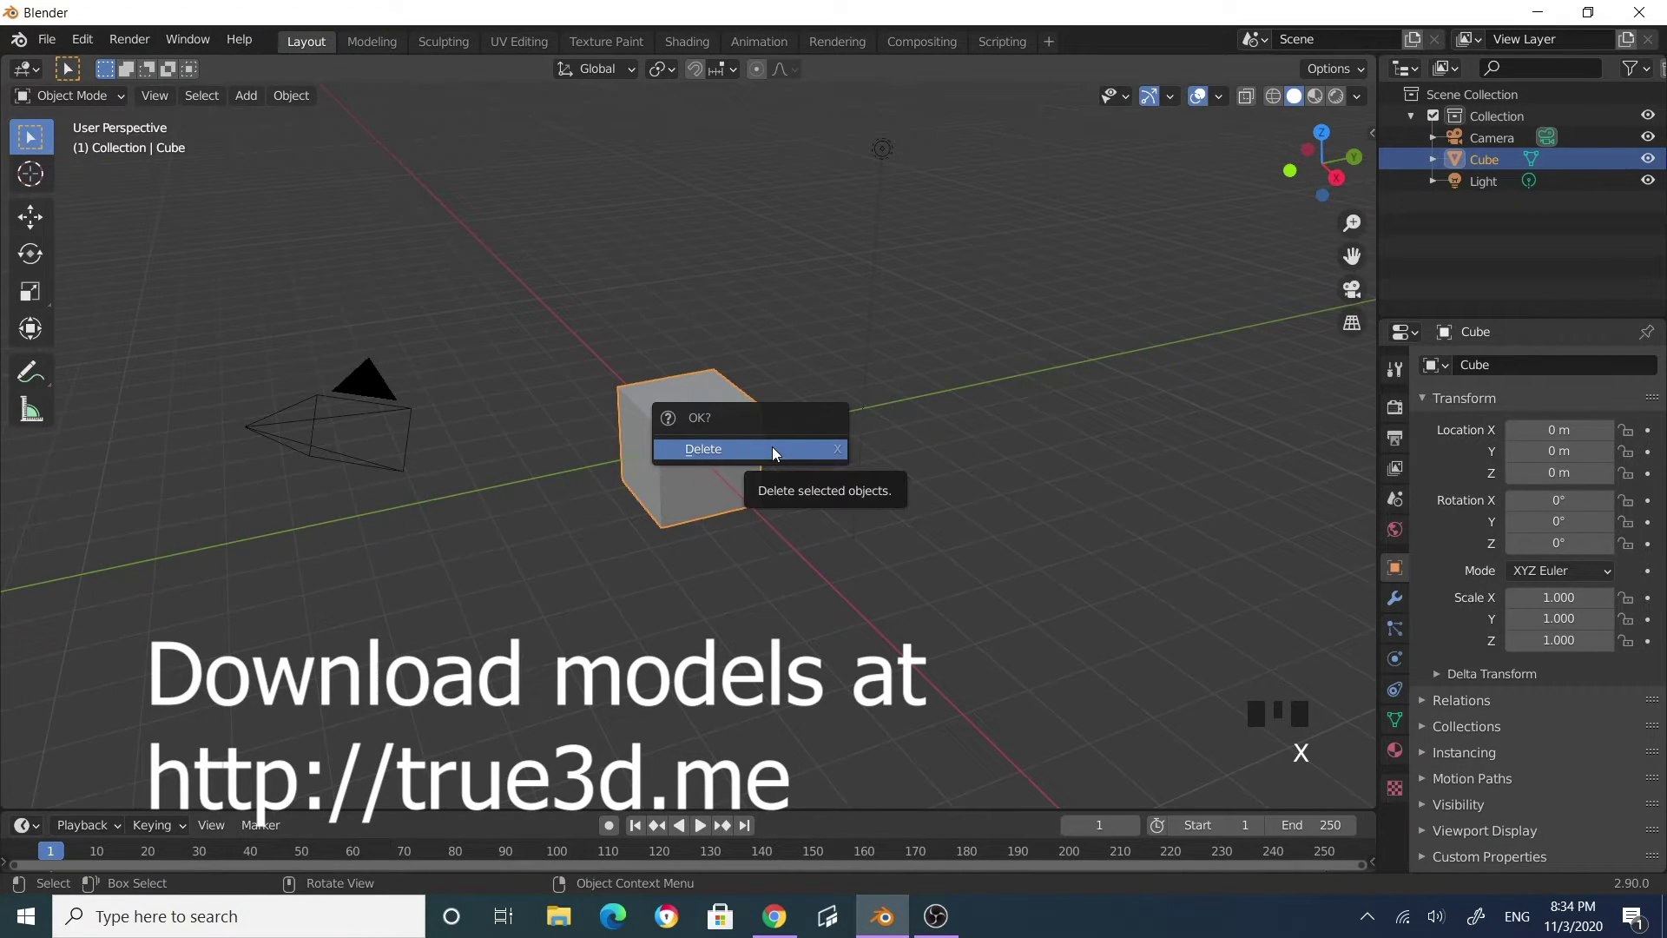
pyautogui.click(773, 446)
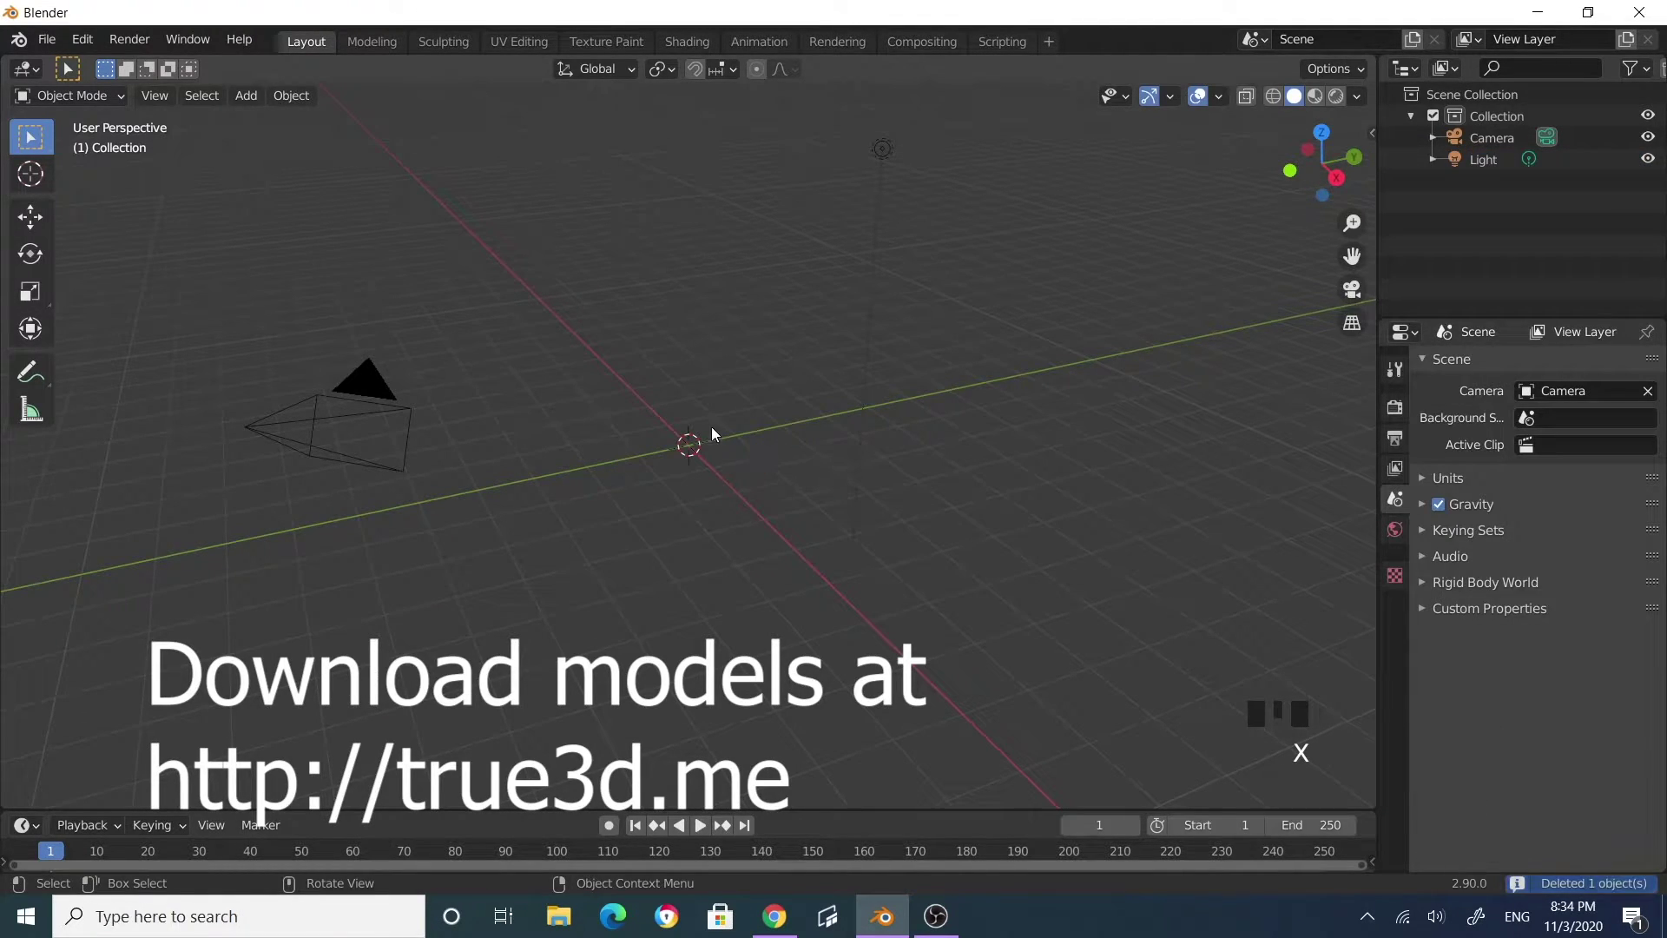
pyautogui.click(244, 102)
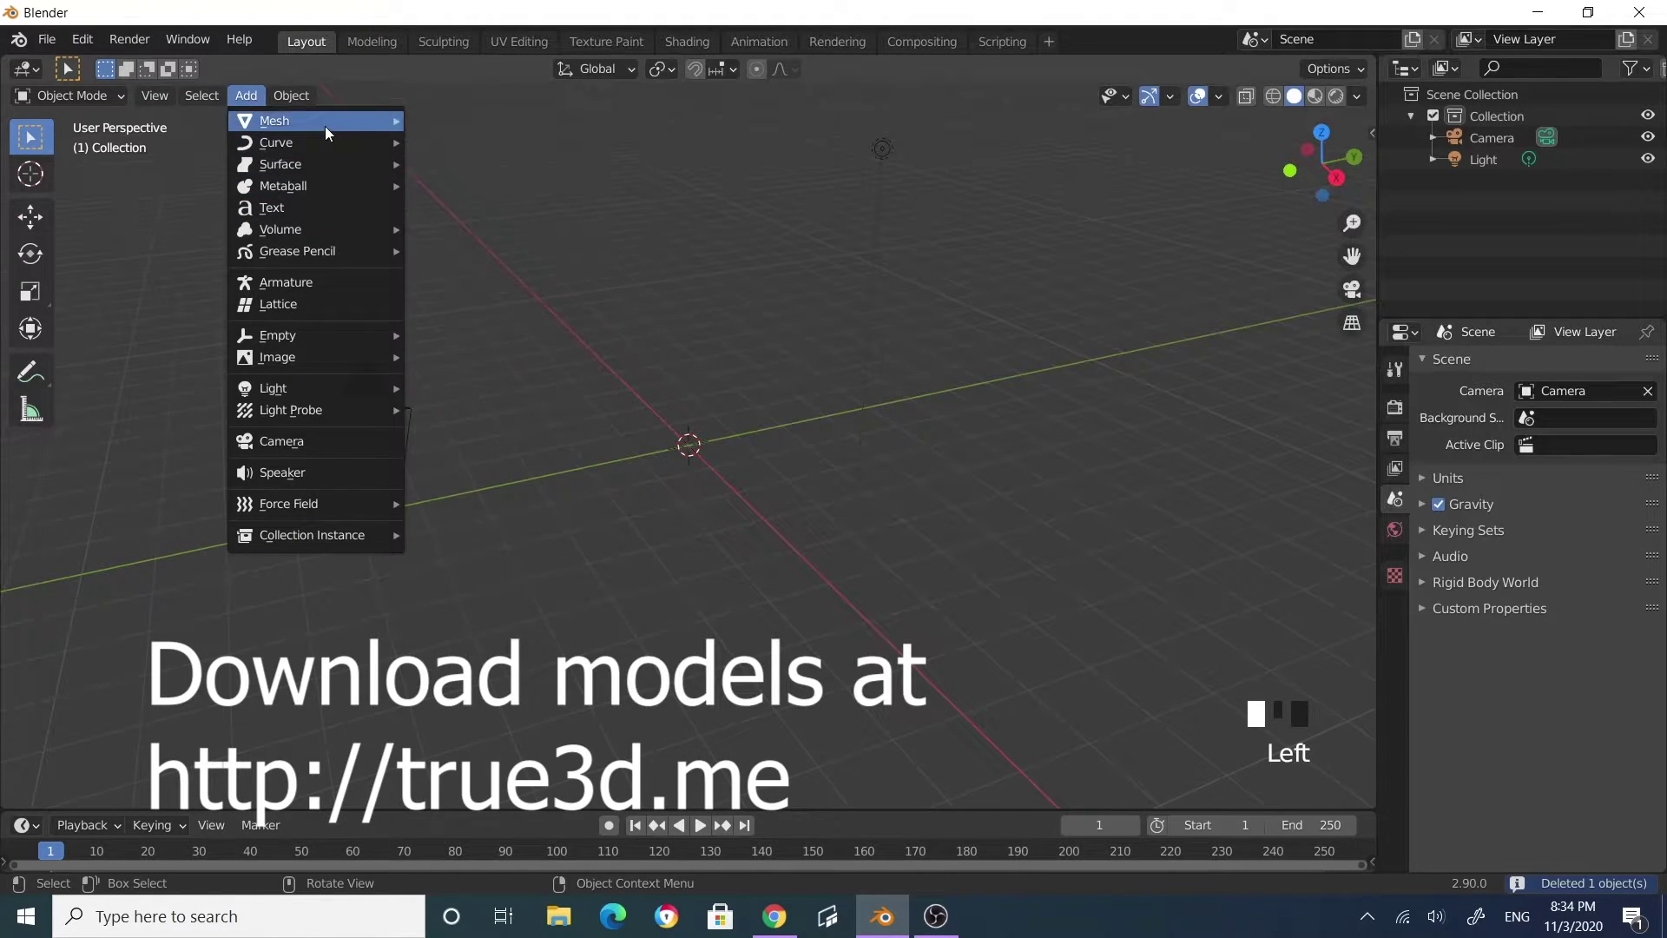
pyautogui.moveTo(325, 127)
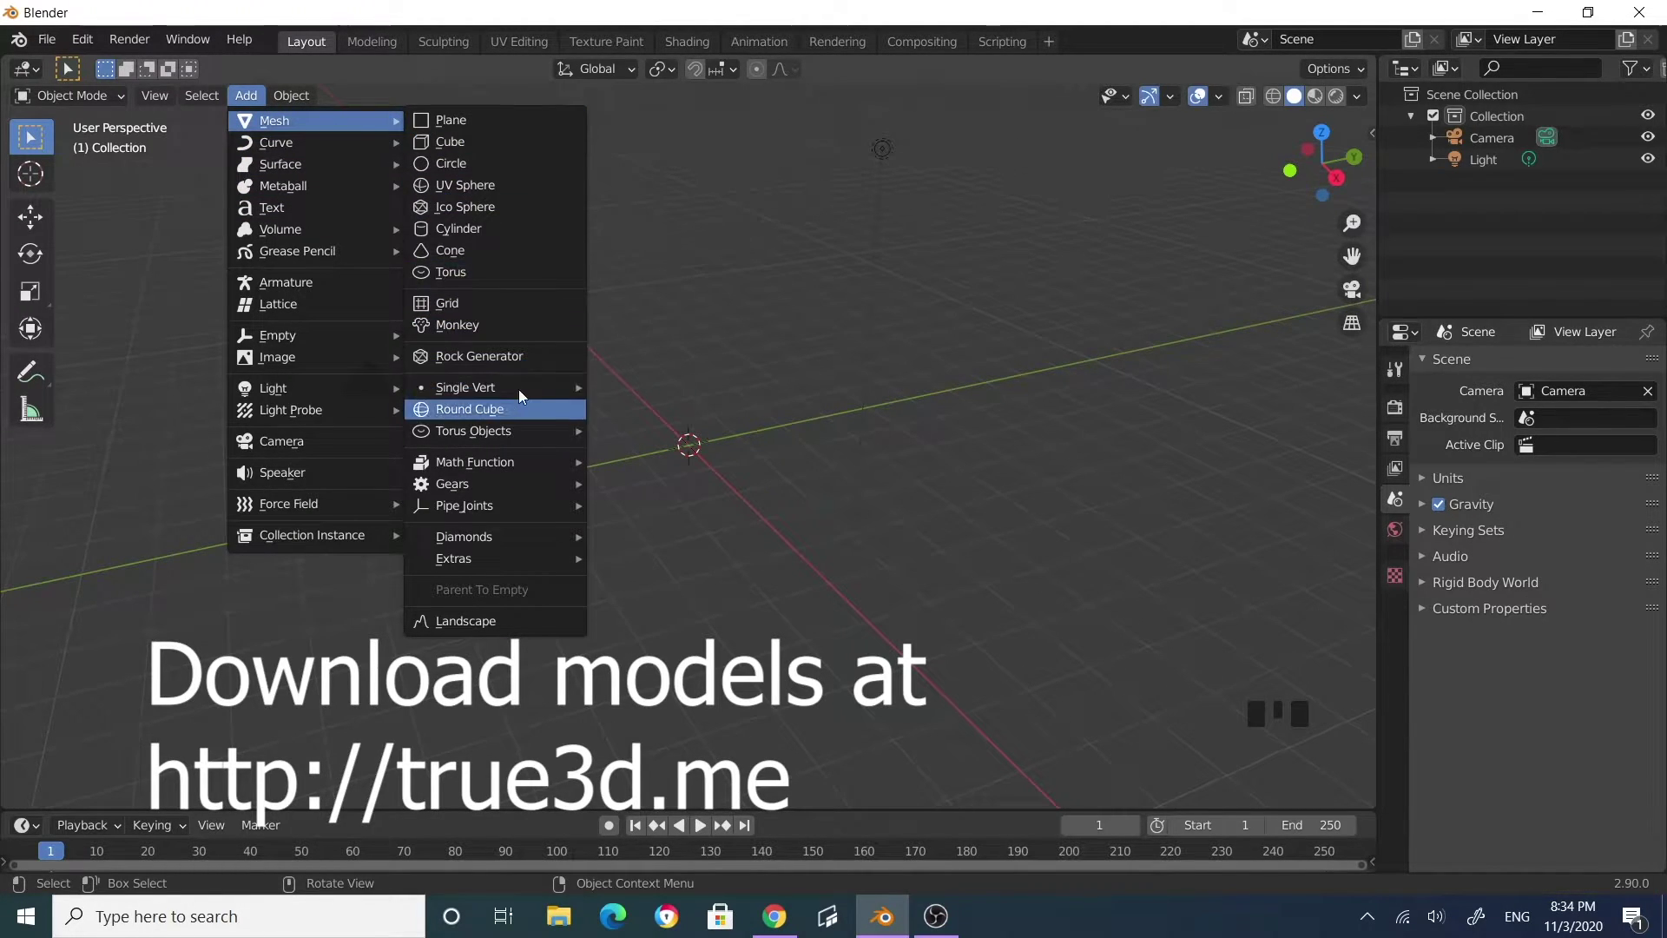
# Step: Add a UV sphere at the scene origin and orbit around it
pyautogui.click(484, 188)
pyautogui.scroll(4, 773, 498)
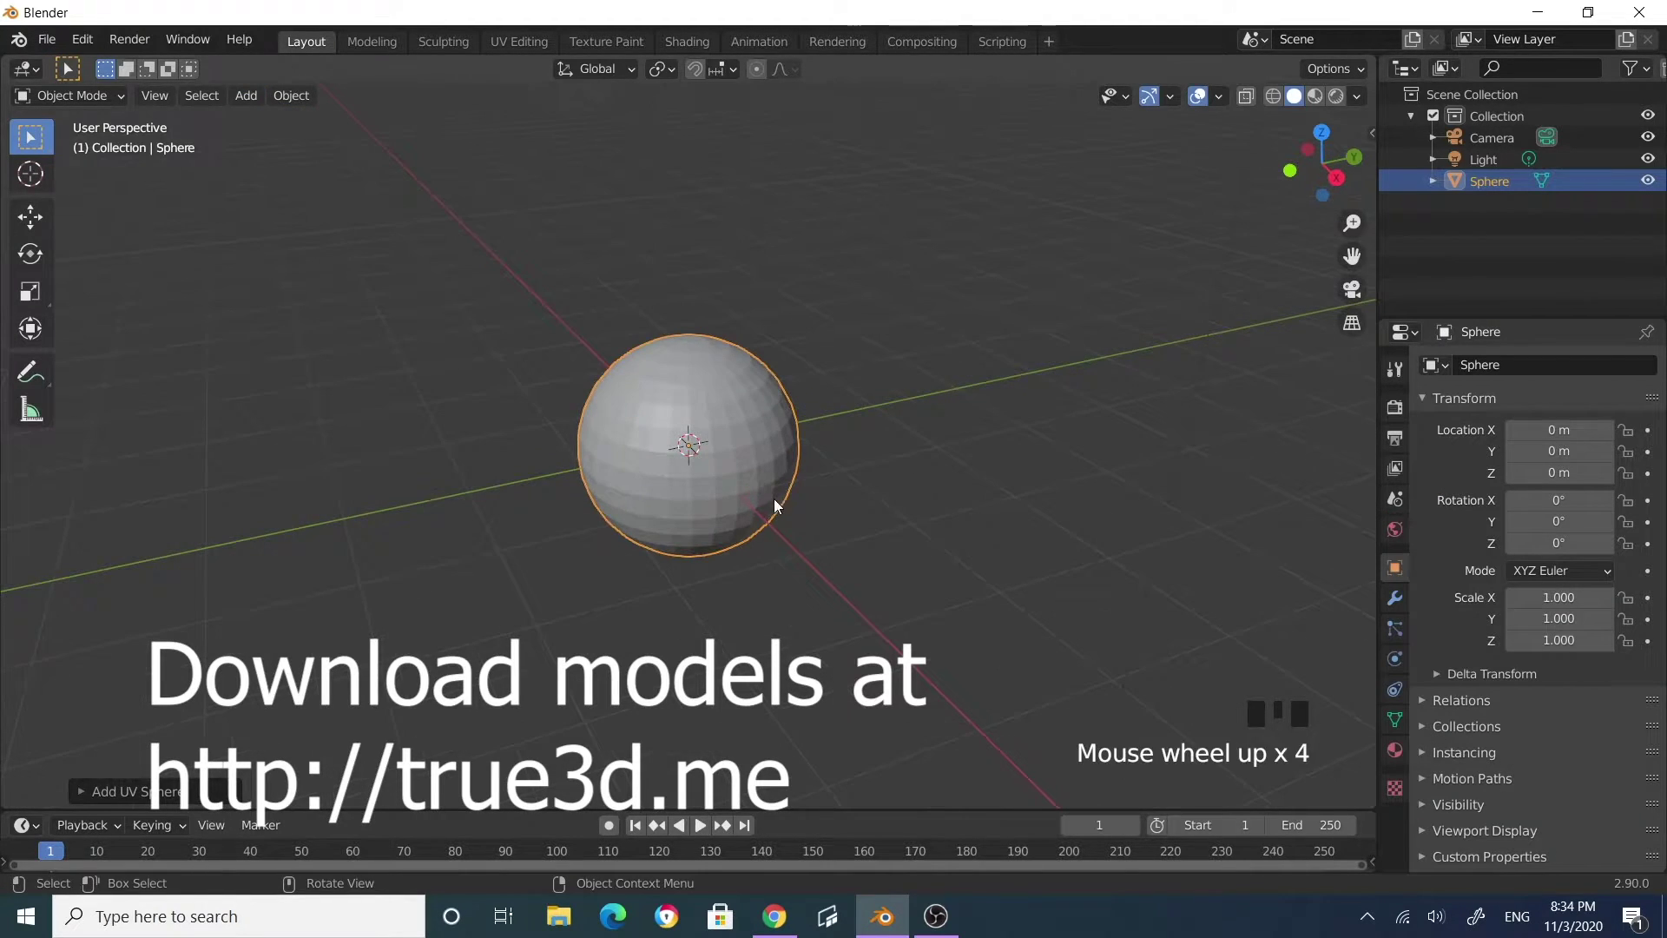
pyautogui.moveTo(773, 498)
pyautogui.mouseDown(button='middle')
pyautogui.moveTo(663, 471)
pyautogui.moveTo(795, 493)
pyautogui.mouseUp(button='middle')
# Step: Enter Edit Mode on the sphere, deselect everything, and pick the top pole vertex
pyautogui.press('Tab')
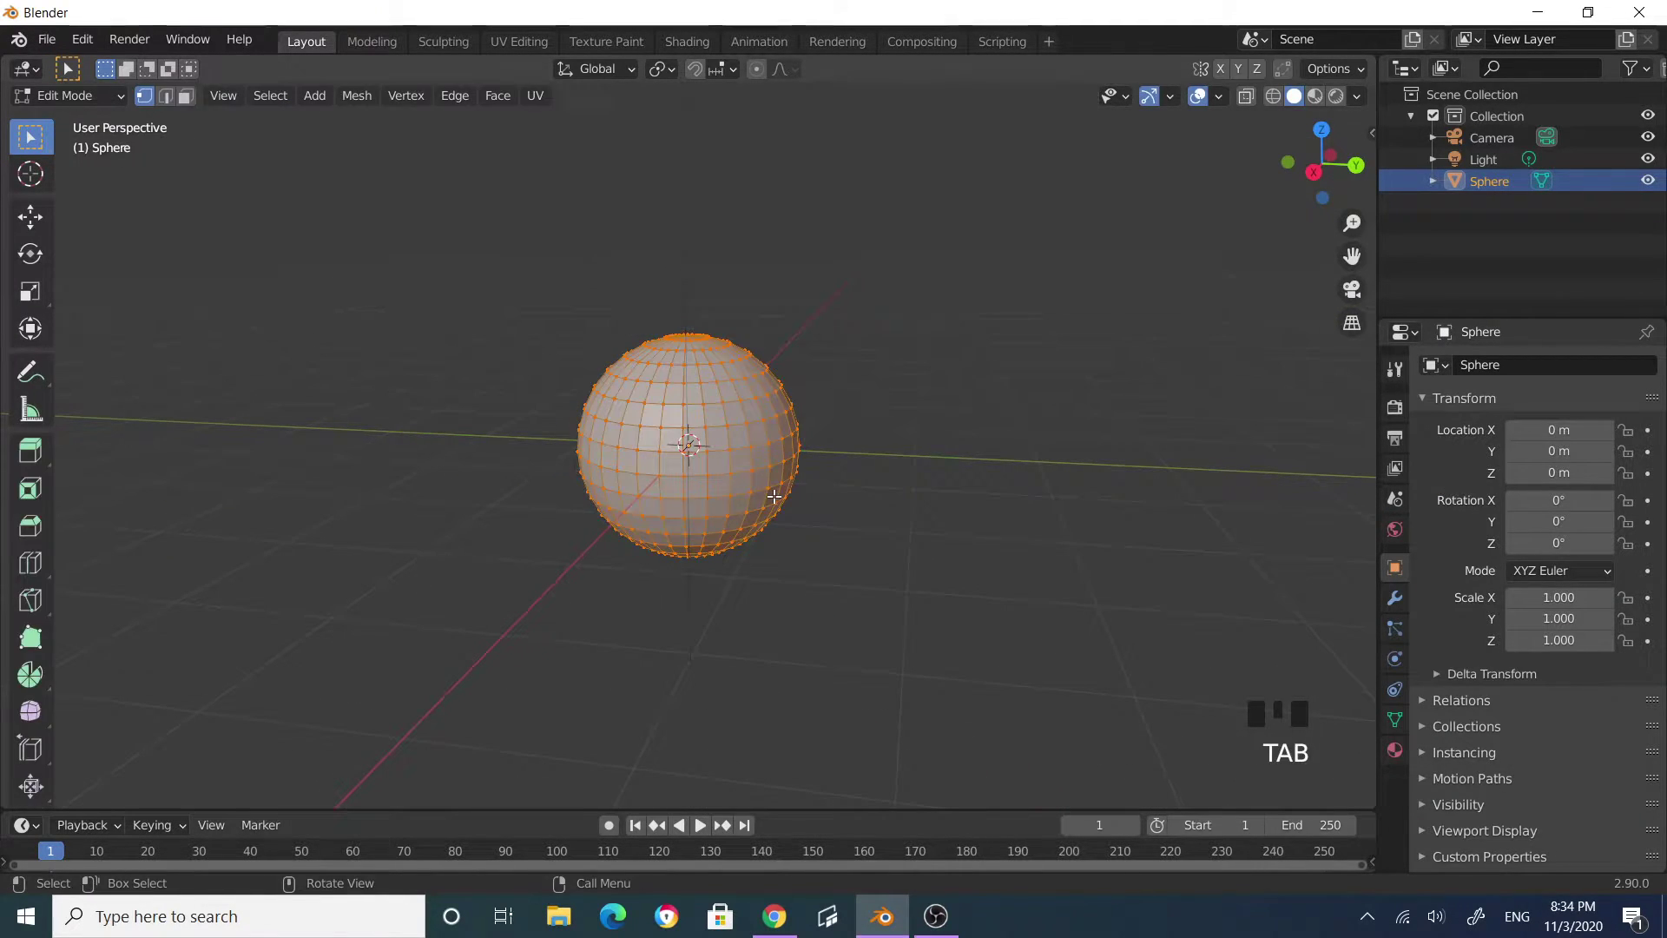
pyautogui.click(877, 421)
pyautogui.scroll(3, 797, 368)
pyautogui.moveTo(686, 443); pyautogui.dragTo(734, 466, button='middle')
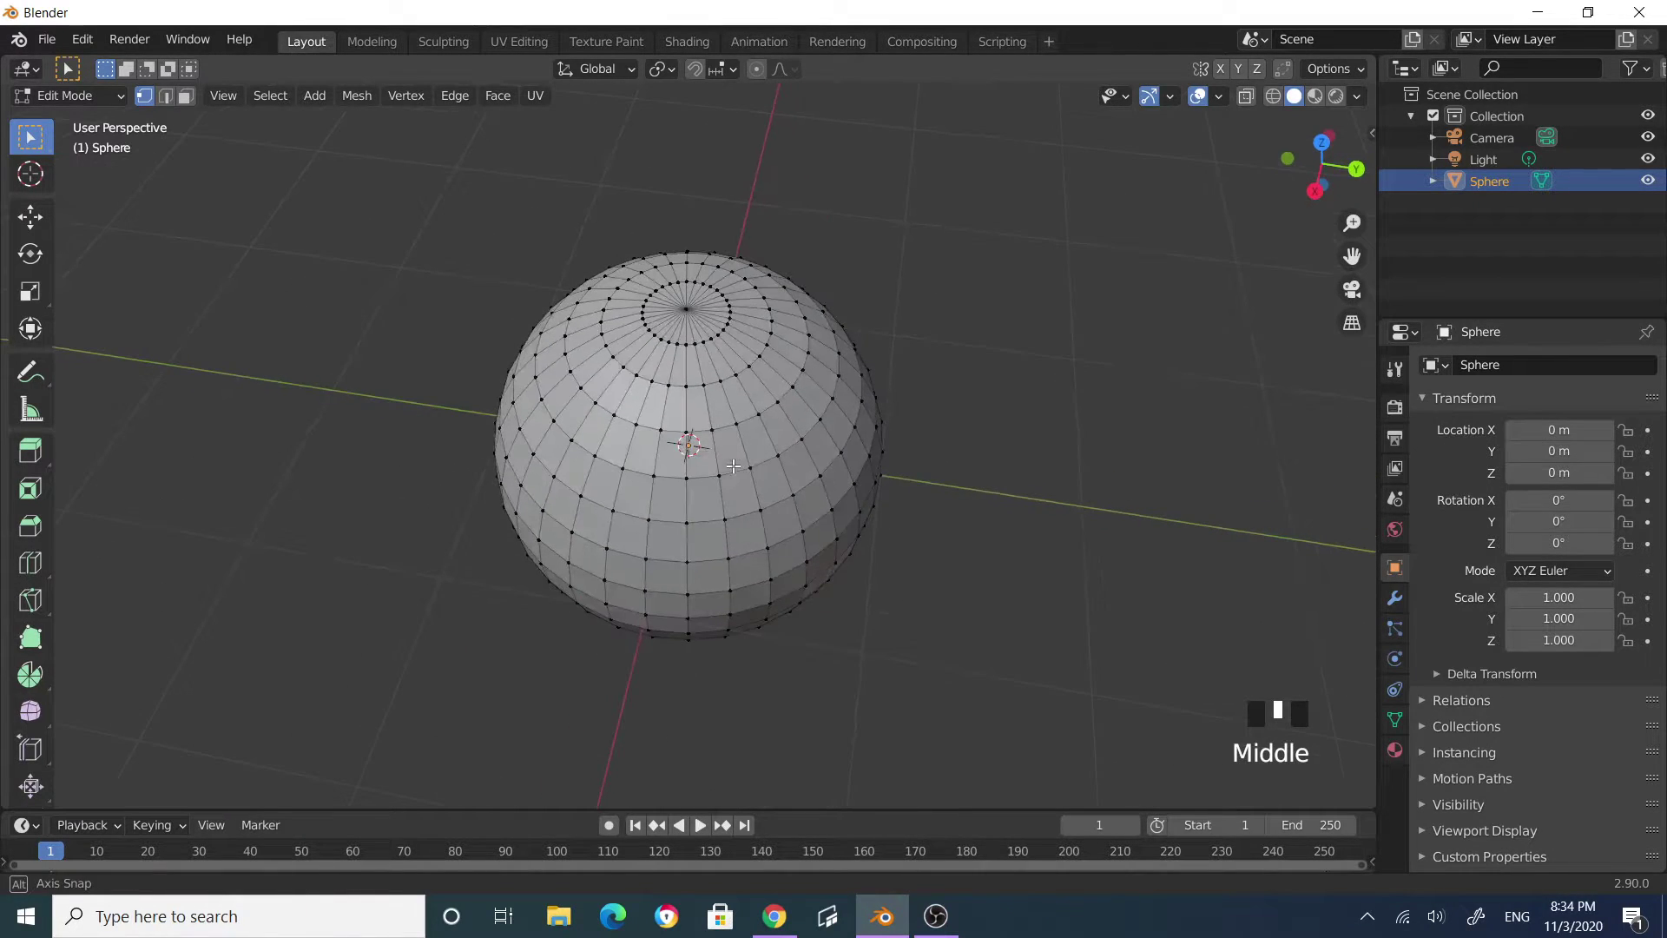
pyautogui.click(685, 309)
pyautogui.moveTo(1012, 450); pyautogui.dragTo(946, 409, button='middle')
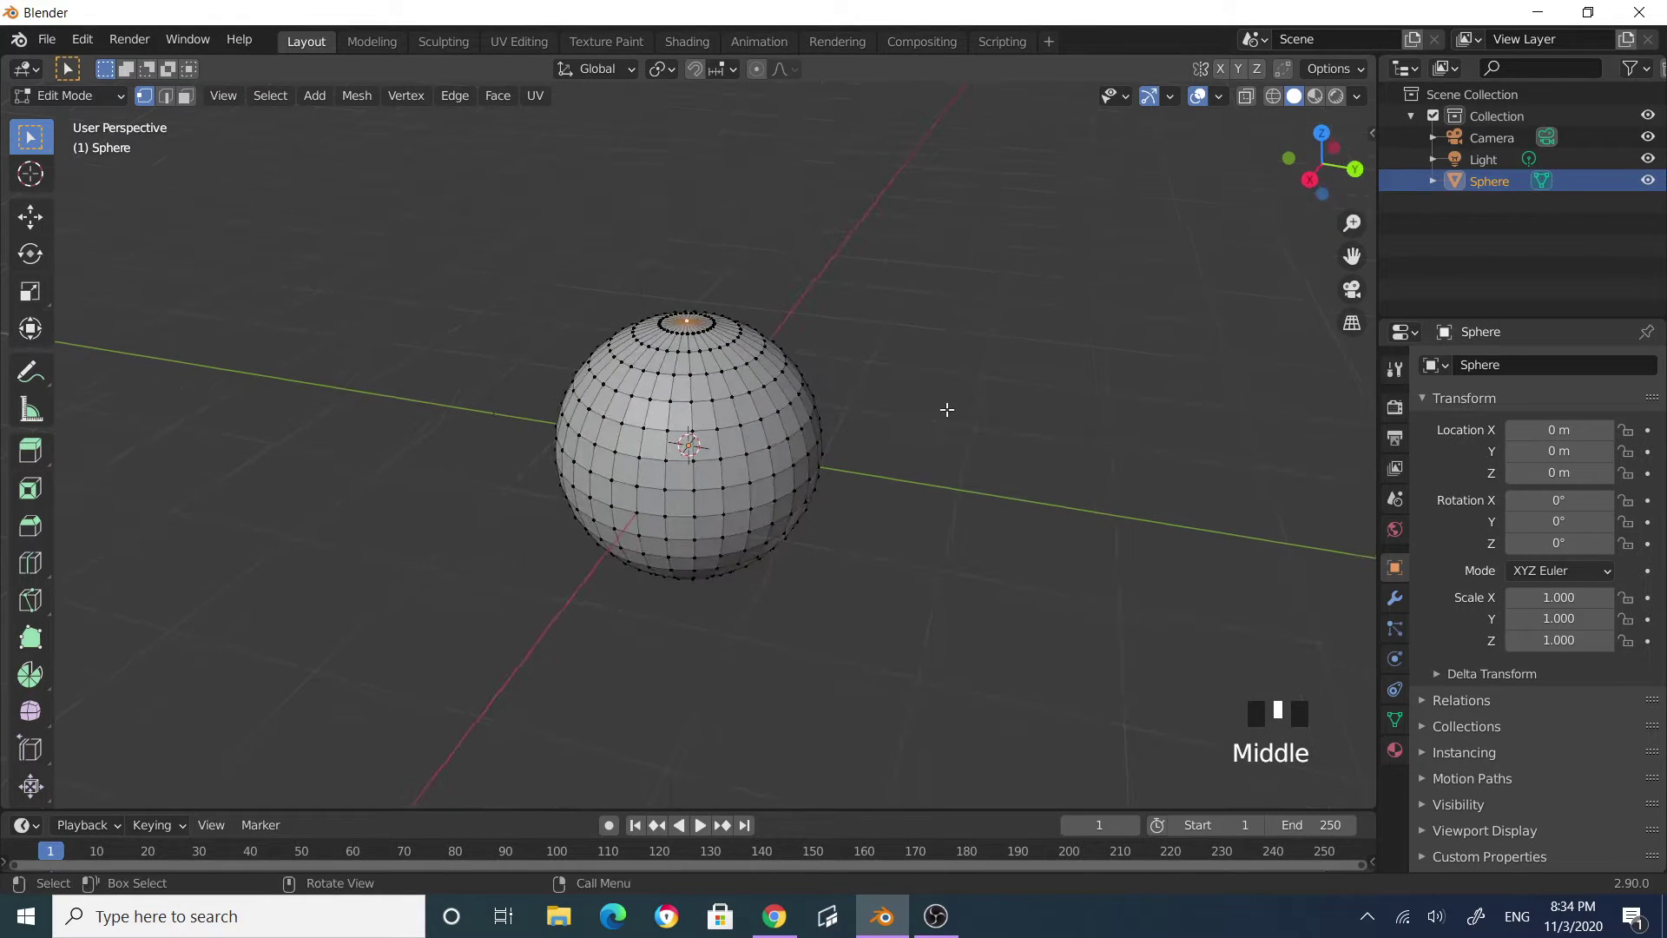
# Step: Try face selection at the top pole, then return to vertex mode and pick the pole vertex
pyautogui.click(185, 96)
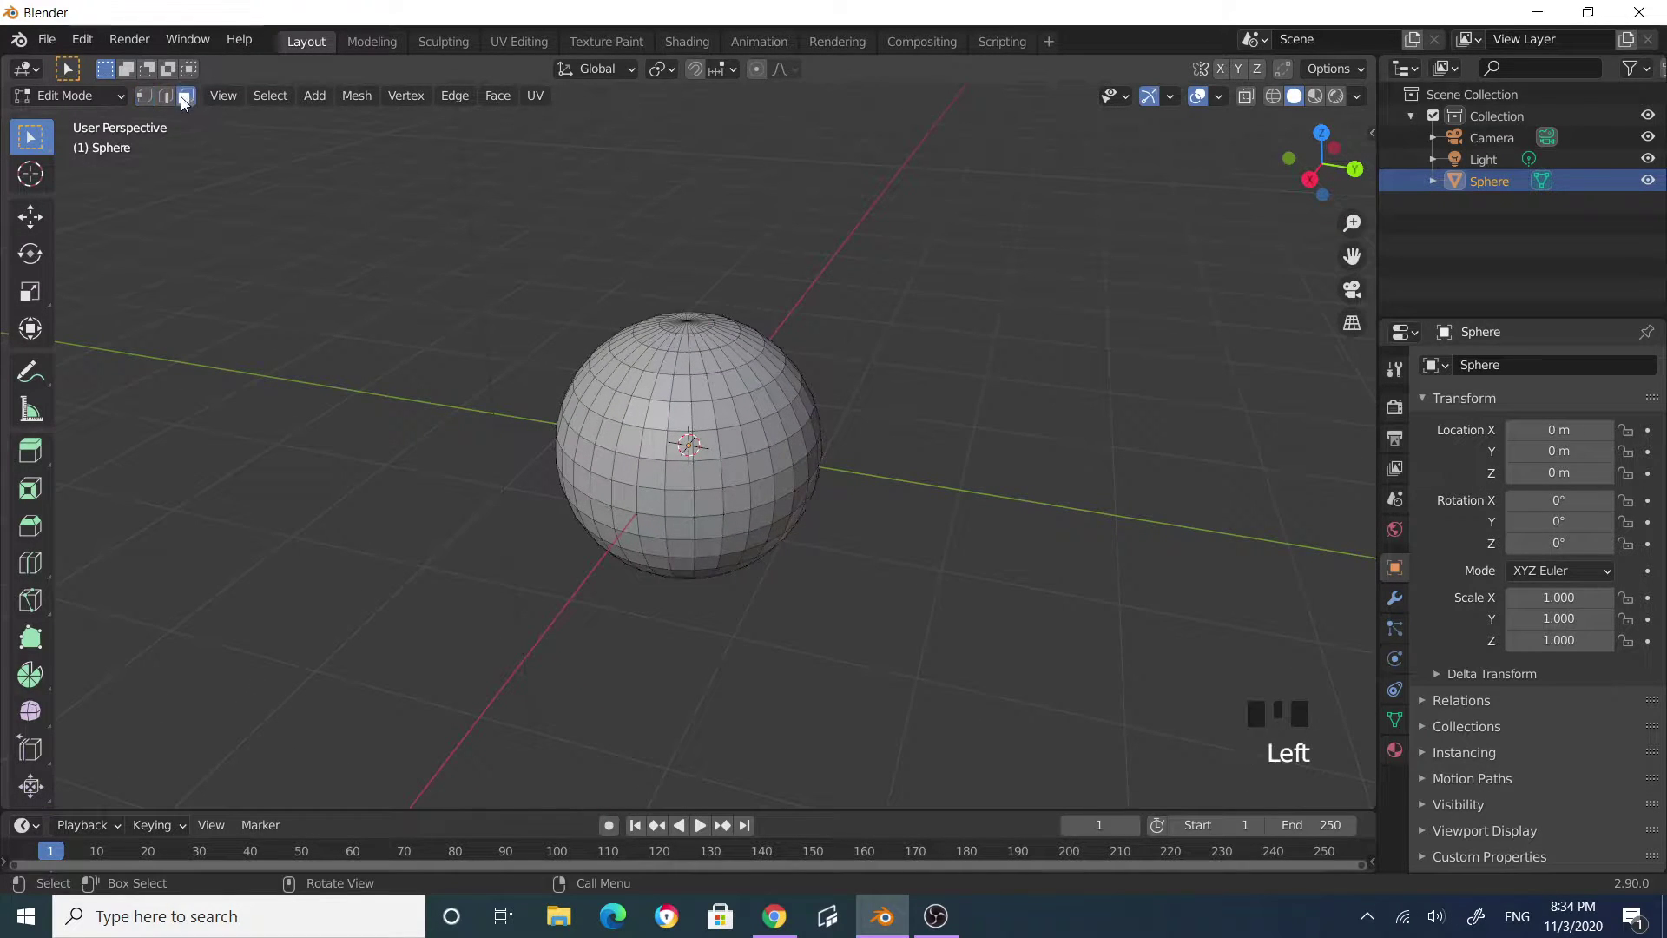
pyautogui.doubleClick(678, 320)
pyautogui.moveTo(577, 309); pyautogui.dragTo(135, 83, button='middle')
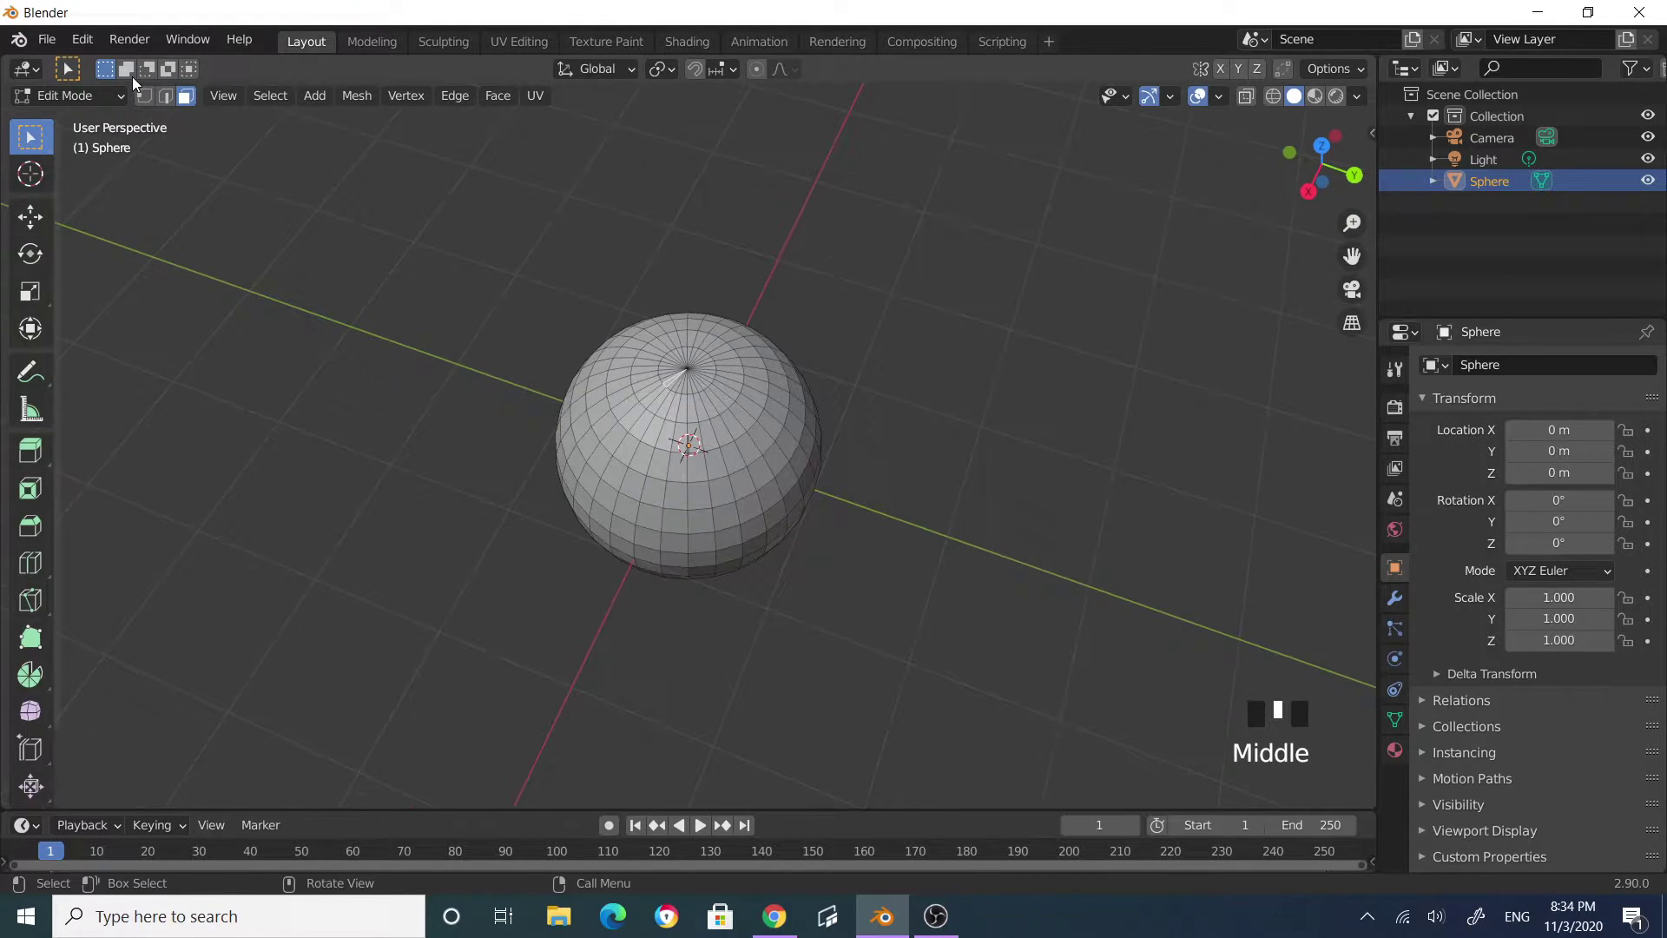
pyautogui.click(144, 95)
pyautogui.doubleClick(675, 367)
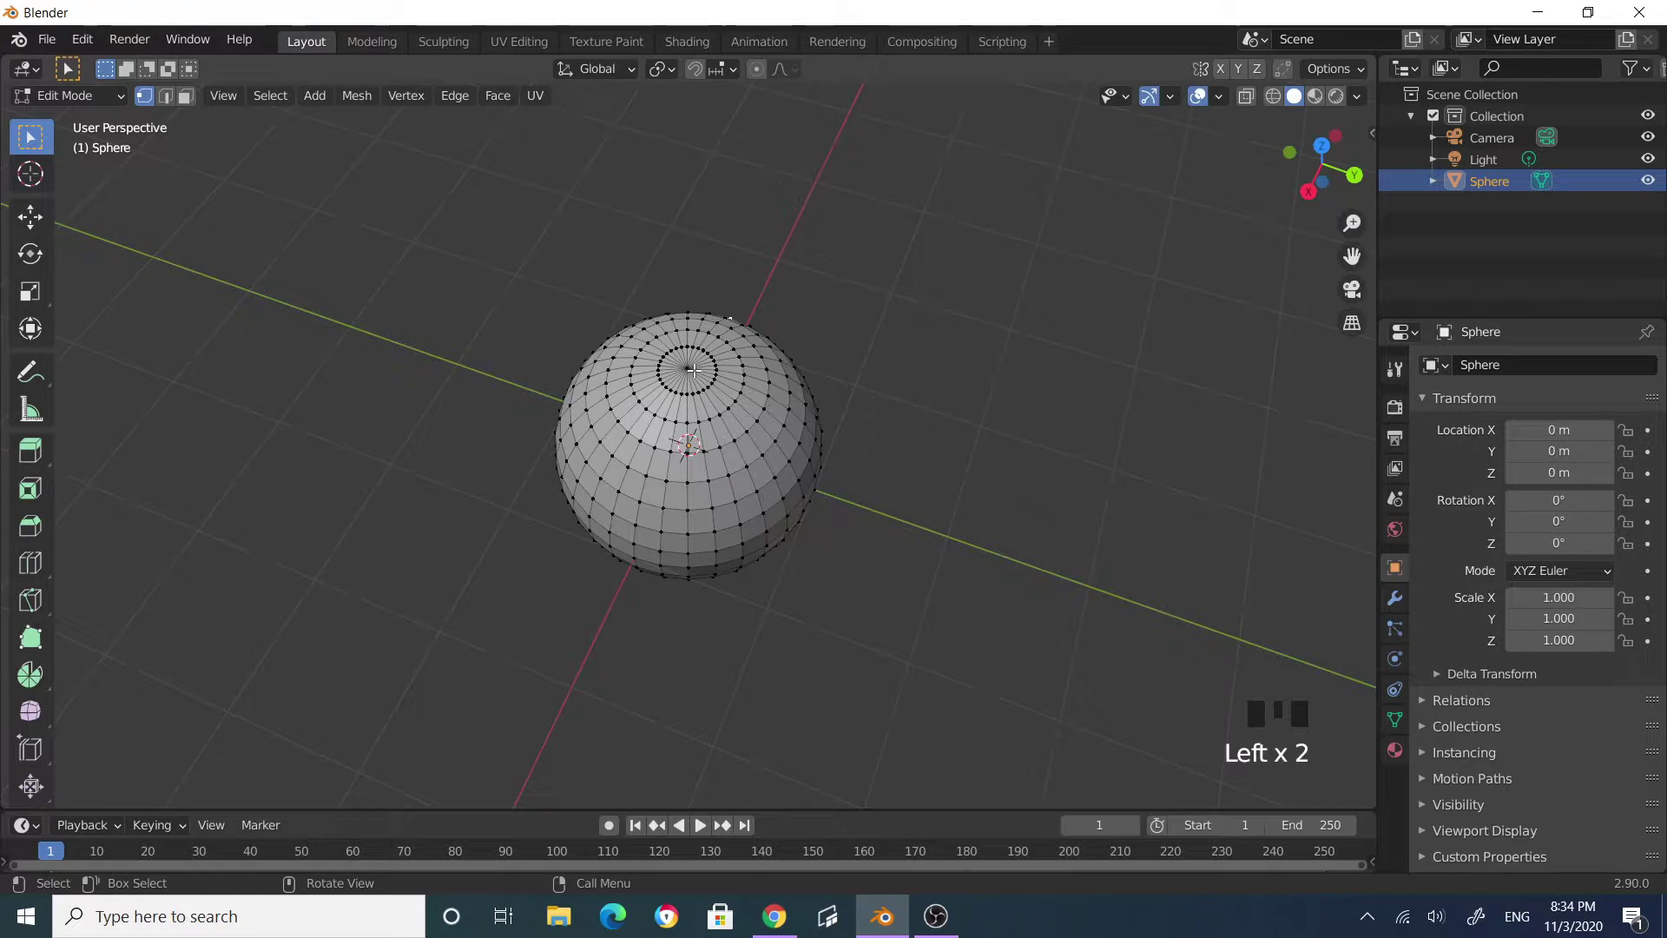
pyautogui.click(691, 369)
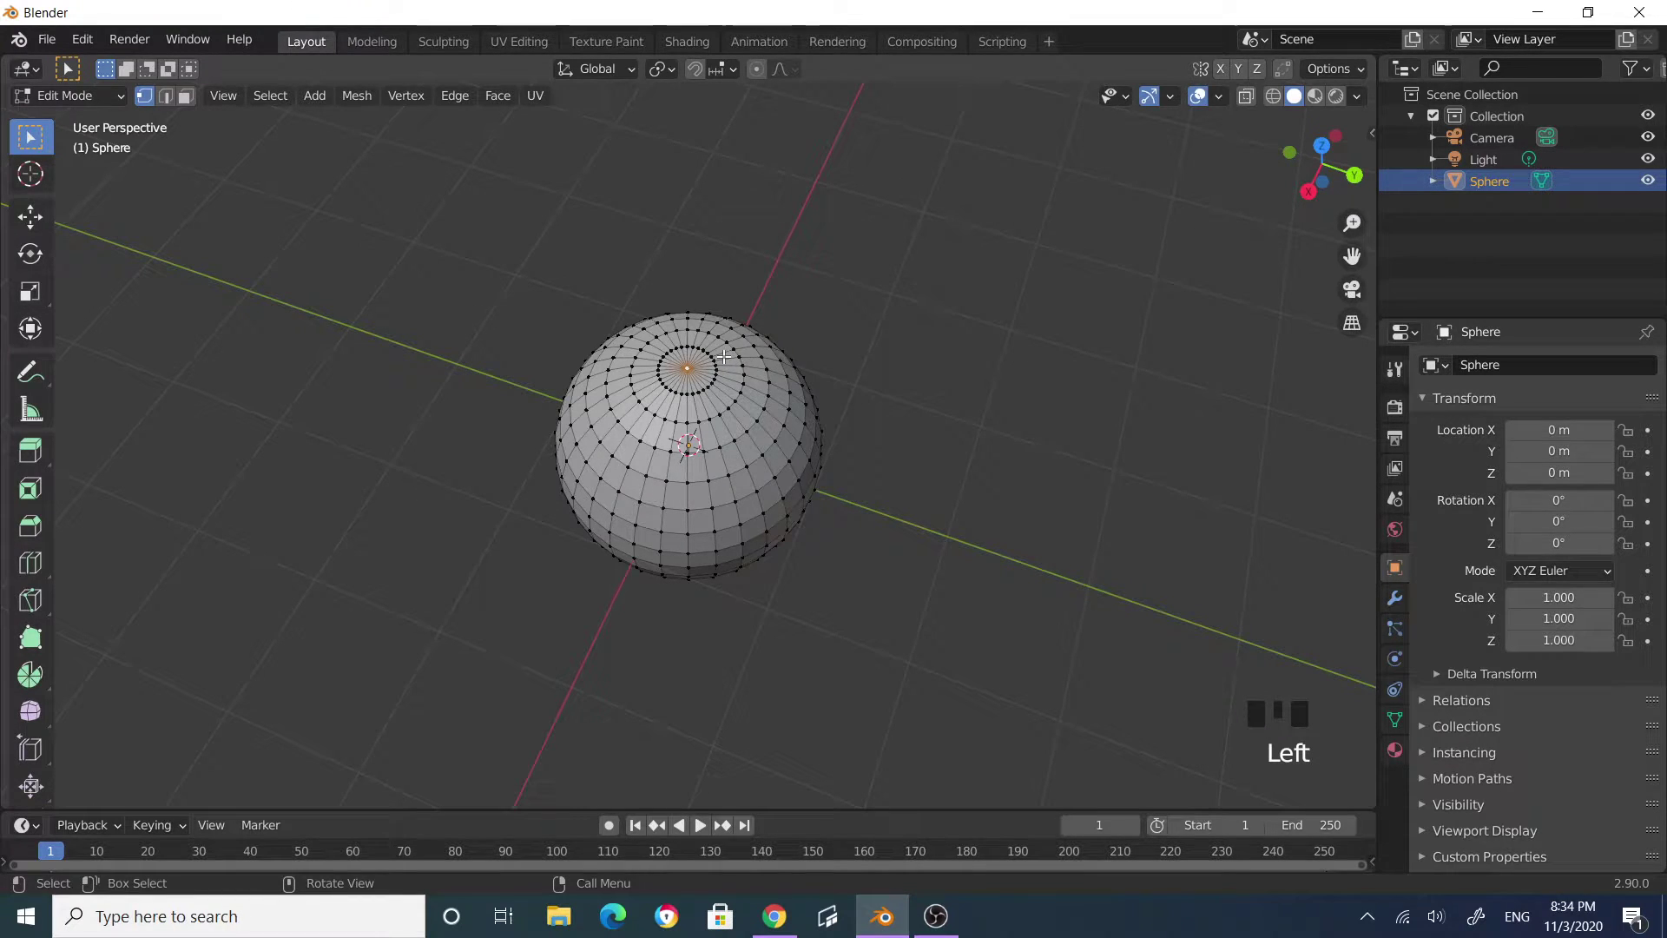
# Step: Cycle through vertex, edge and face select modes with 1, 2, 3, ending in face mode
pyautogui.press('1')
pyautogui.press('2')
pyautogui.press('3')
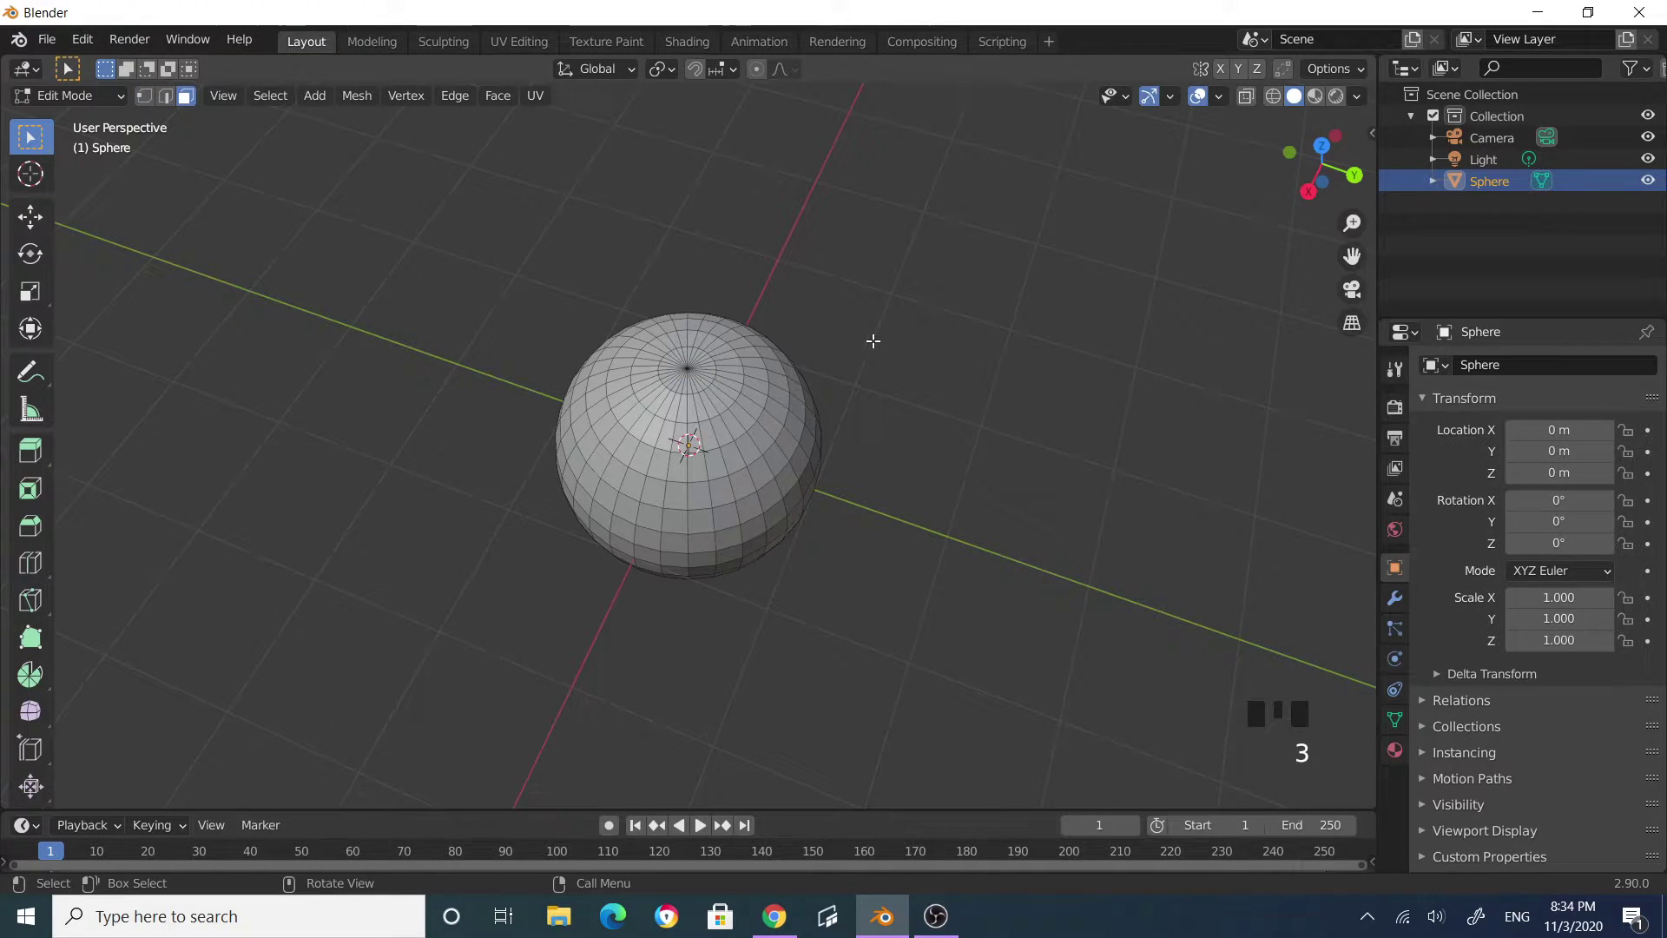
pyautogui.press('1')
pyautogui.press('2')
pyautogui.press('3')
# Step: Check the sphere from the front, right and top orthographic views
pyautogui.press('KP_1')
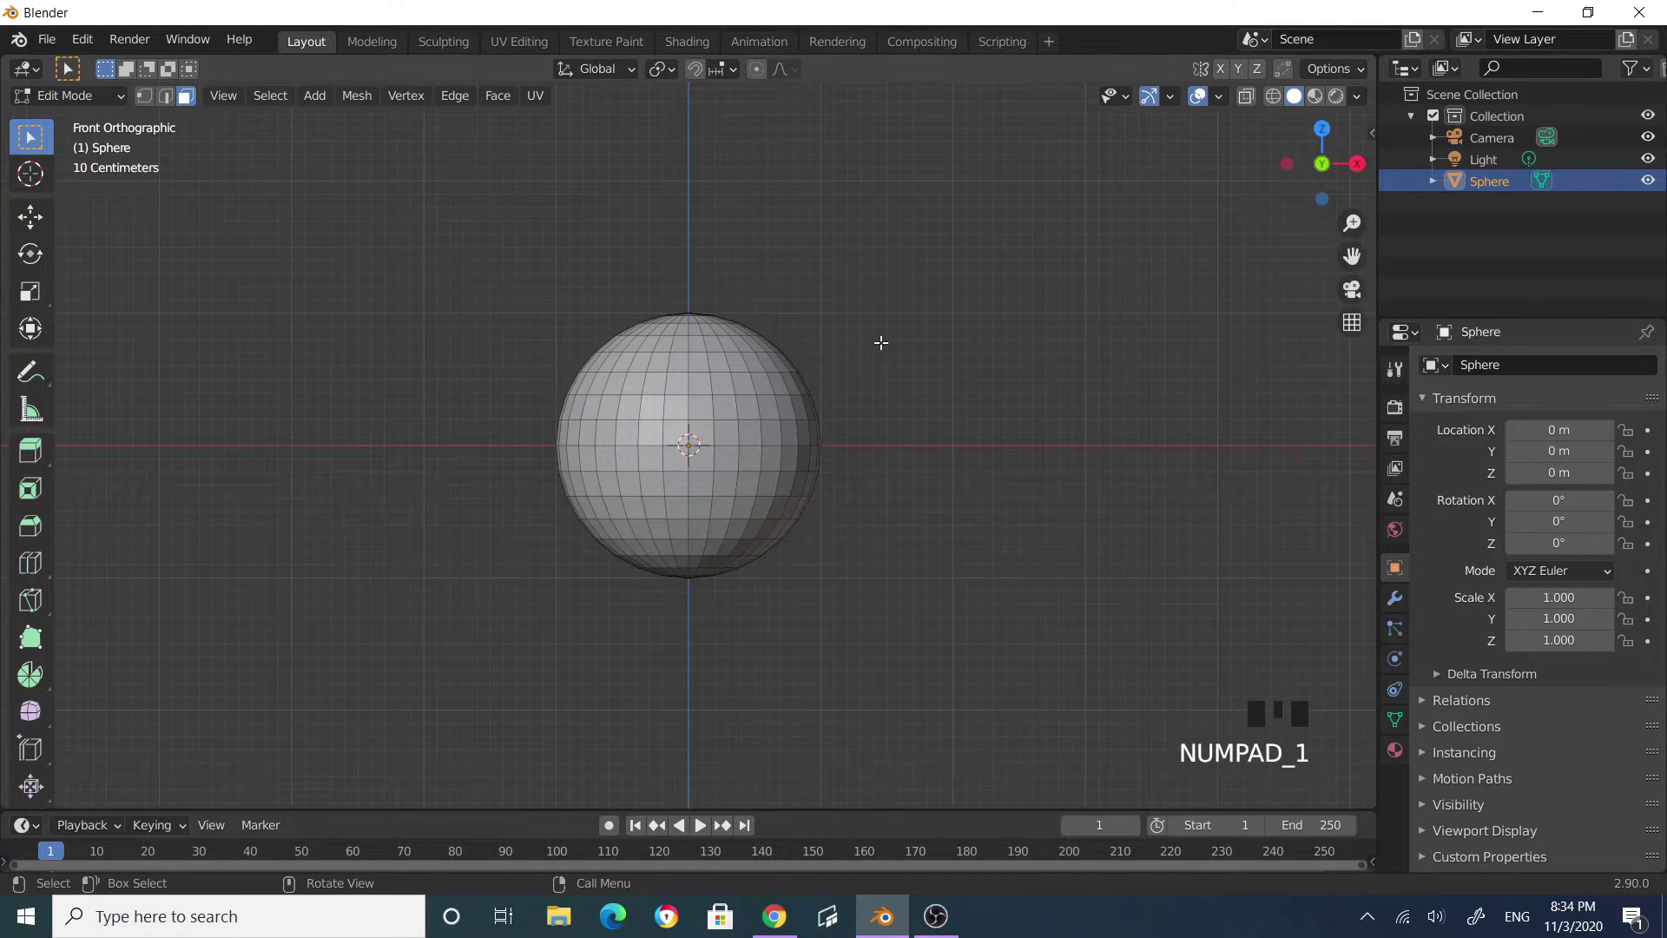
pyautogui.press('KP_3')
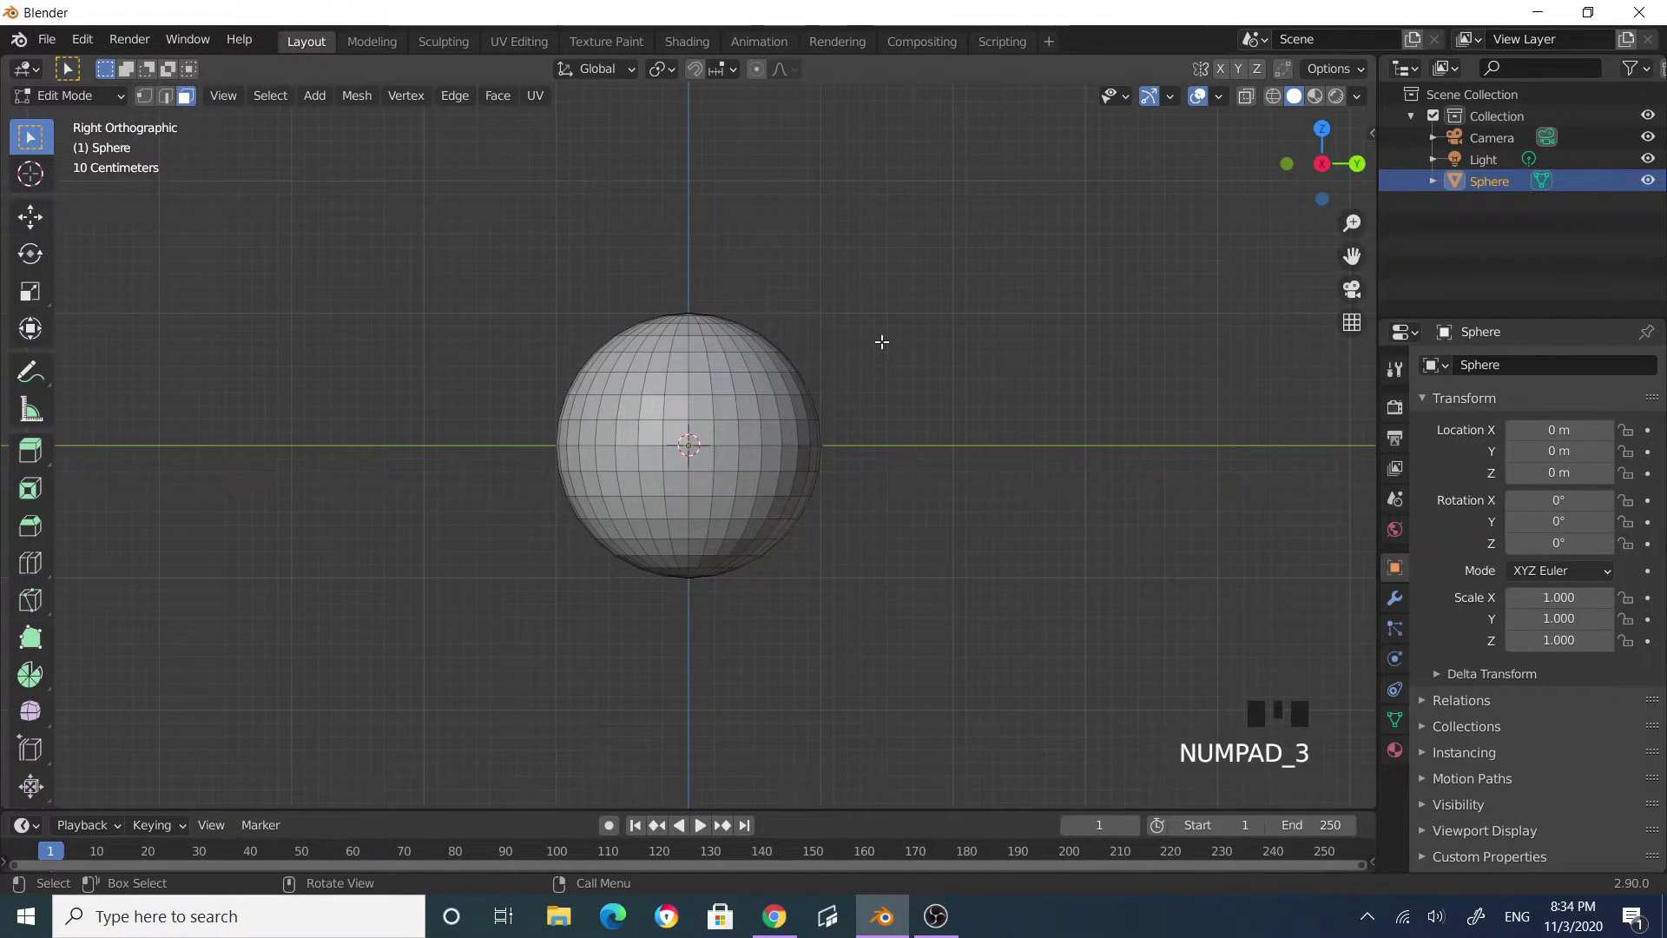
pyautogui.press('KP_7')
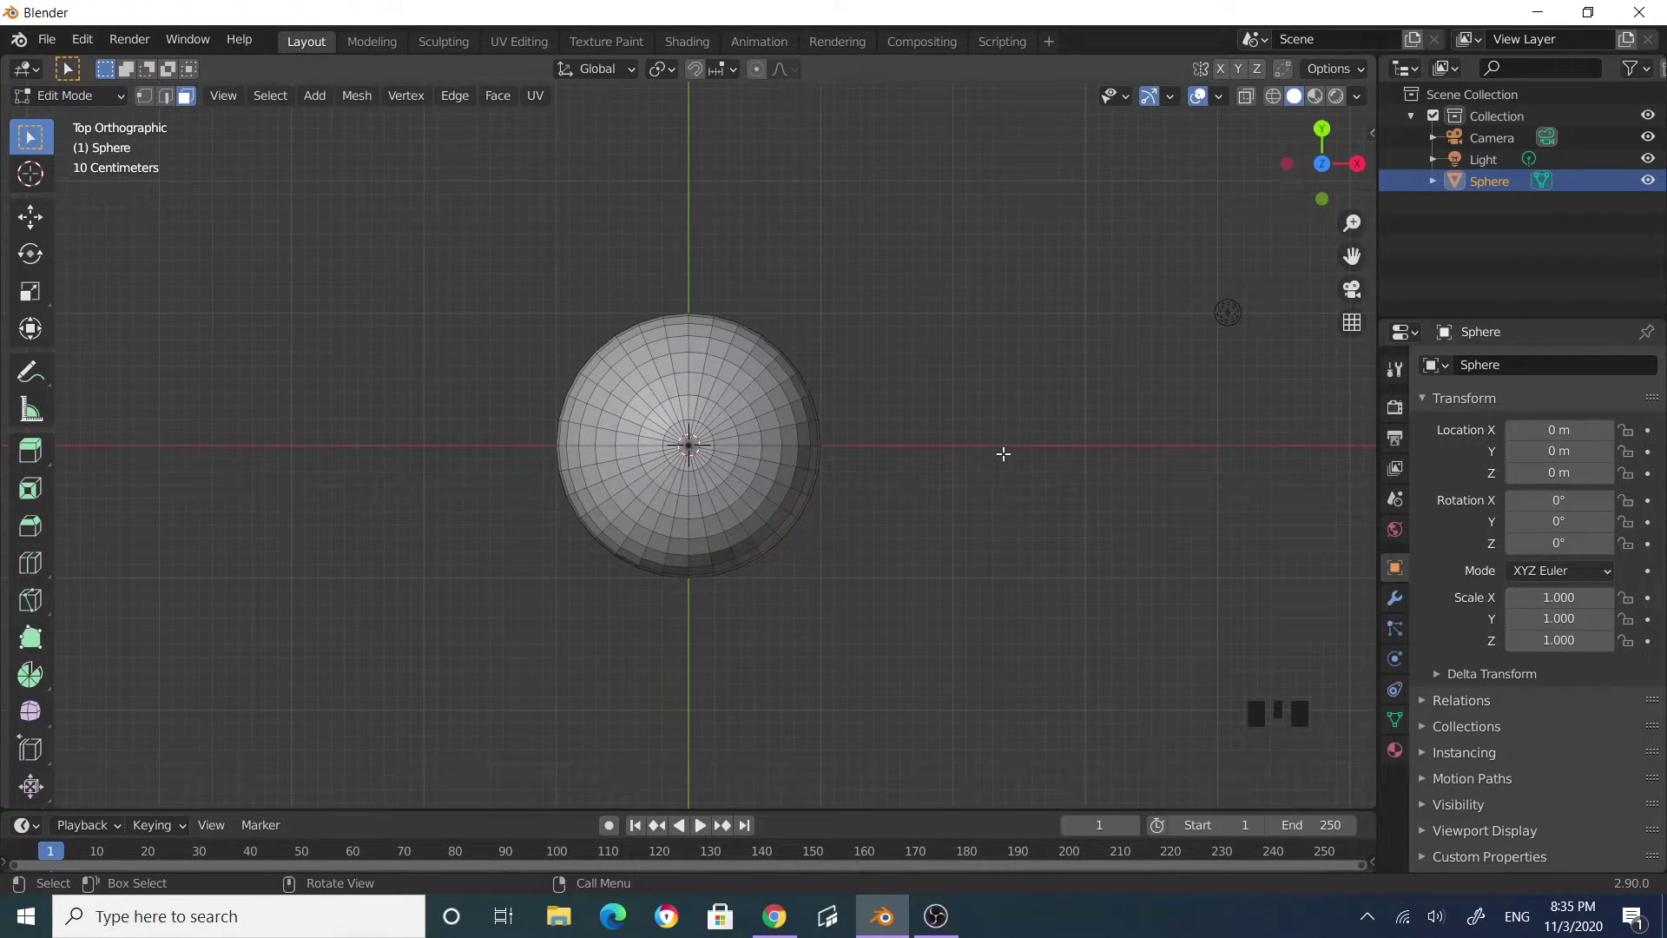
# Step: Cycle select modes, settle on vertex mode, and orbit back to a perspective view
pyautogui.press('1')
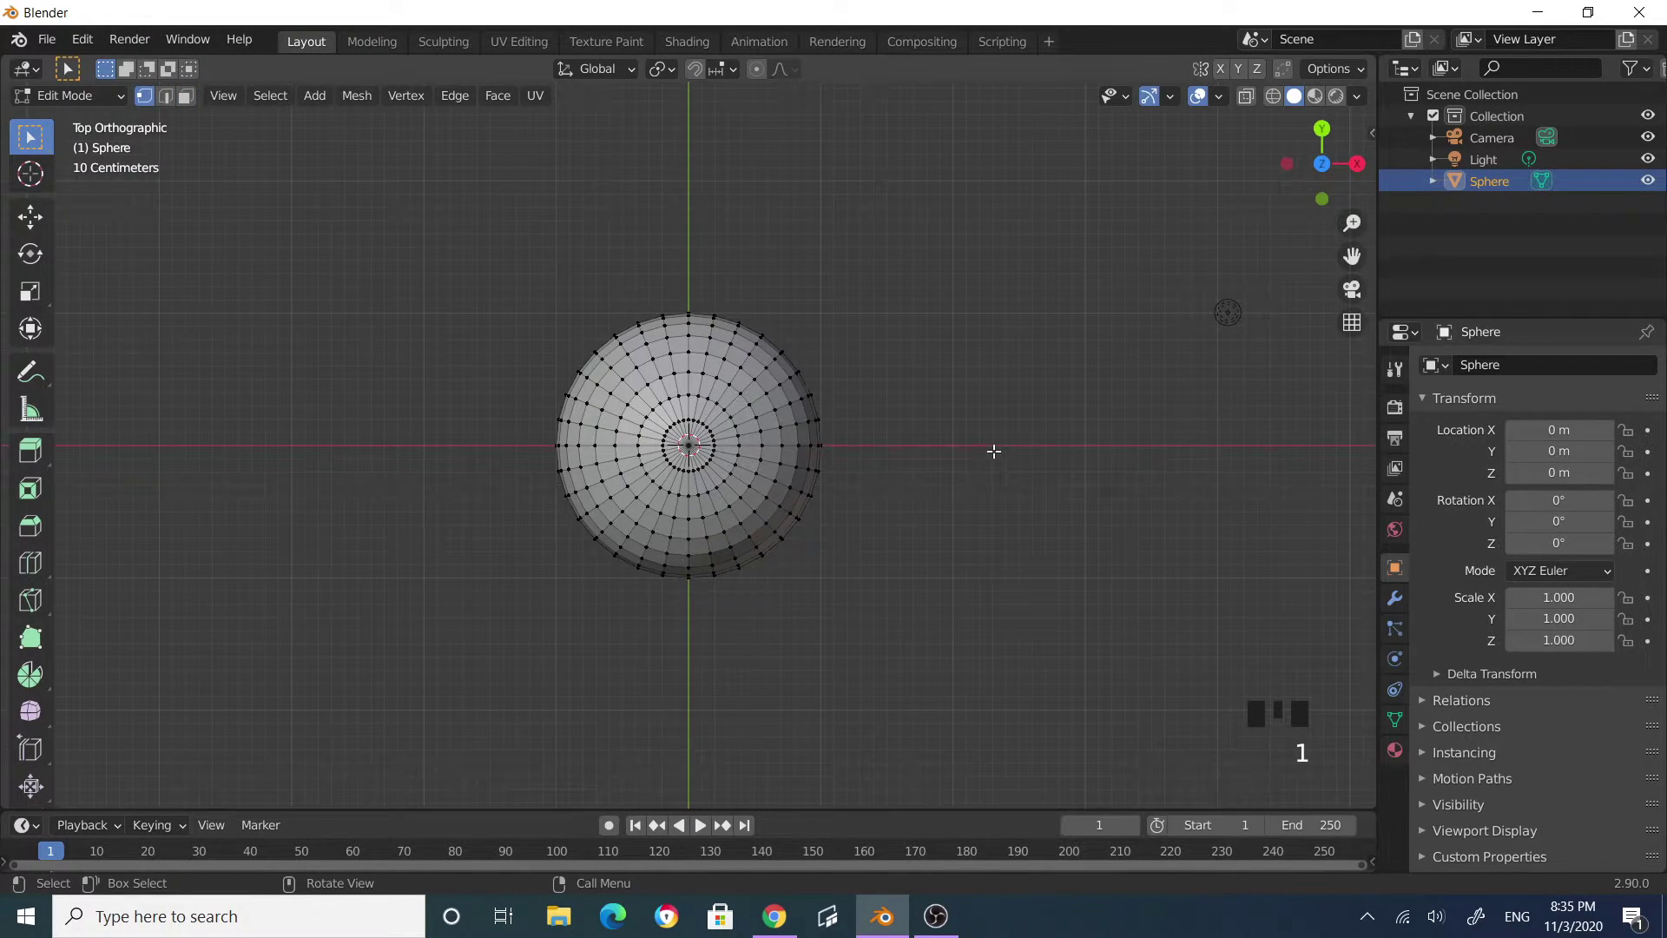
pyautogui.press('2')
pyautogui.press('3')
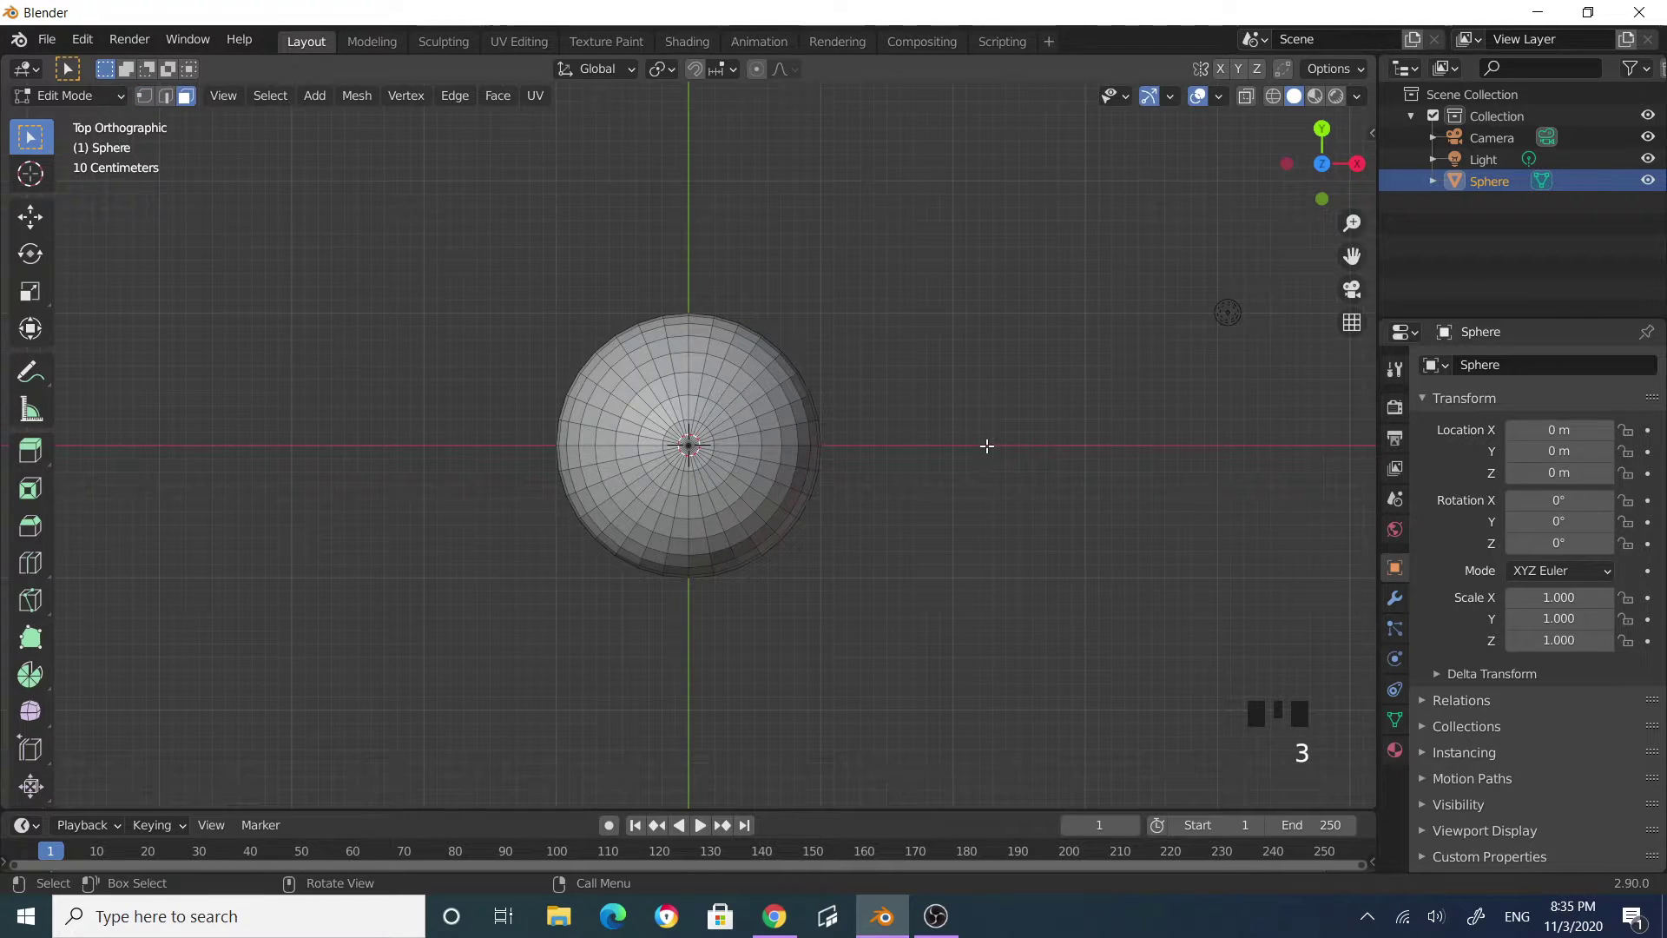
pyautogui.press('1')
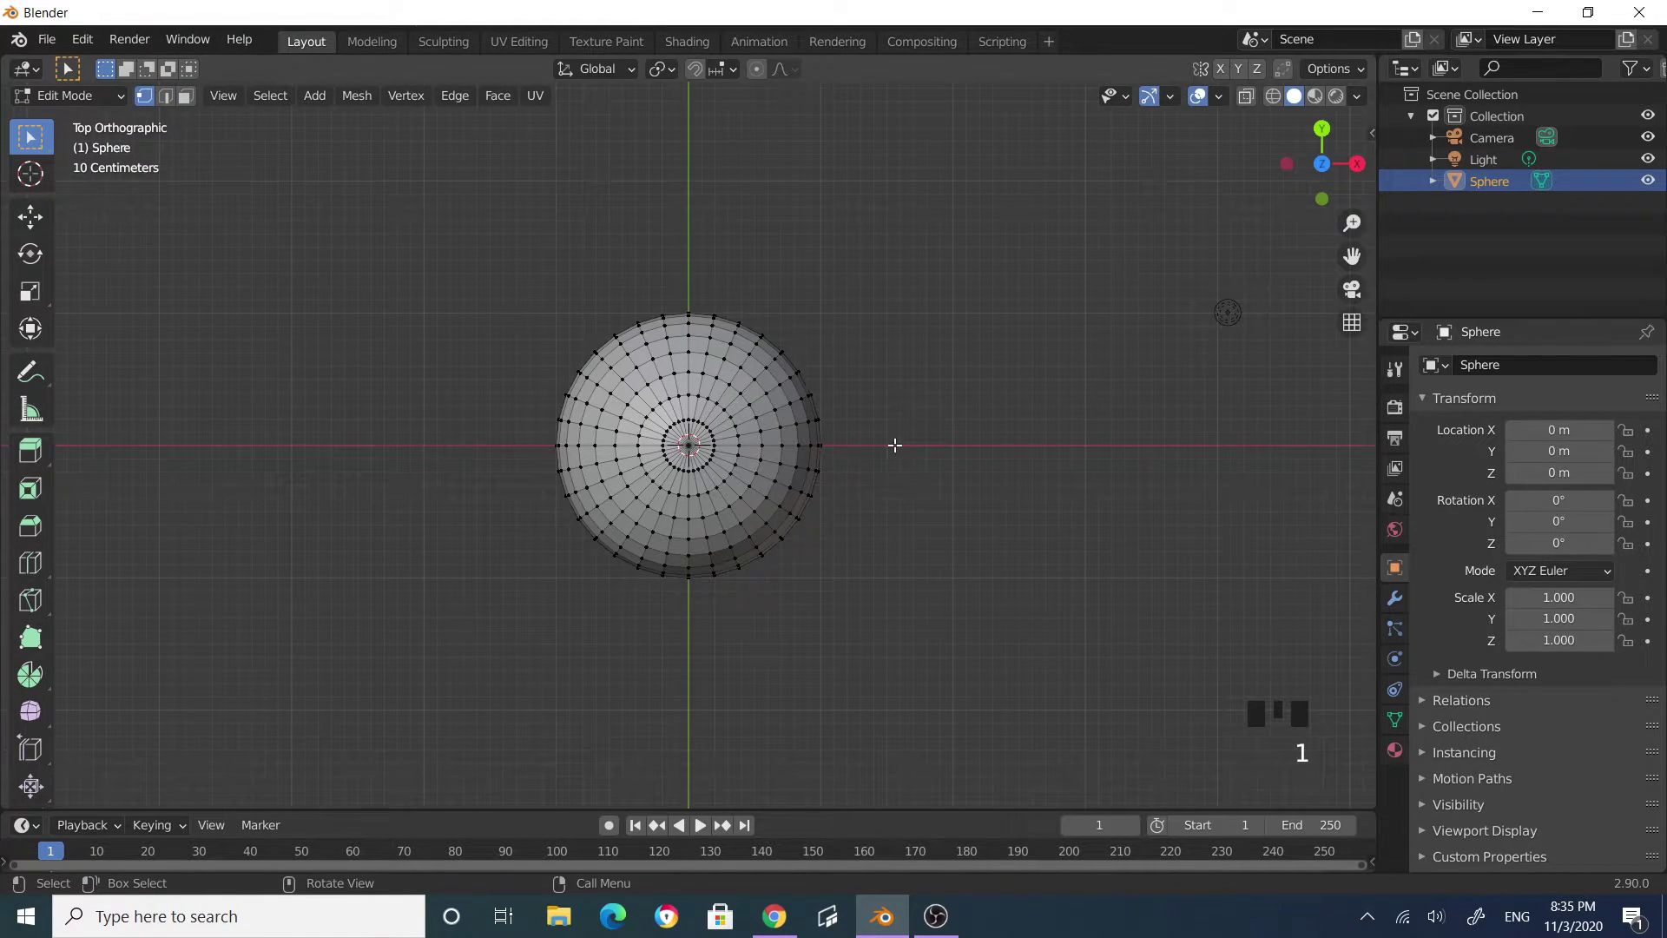
pyautogui.moveTo(796, 430); pyautogui.dragTo(752, 283, button='middle')
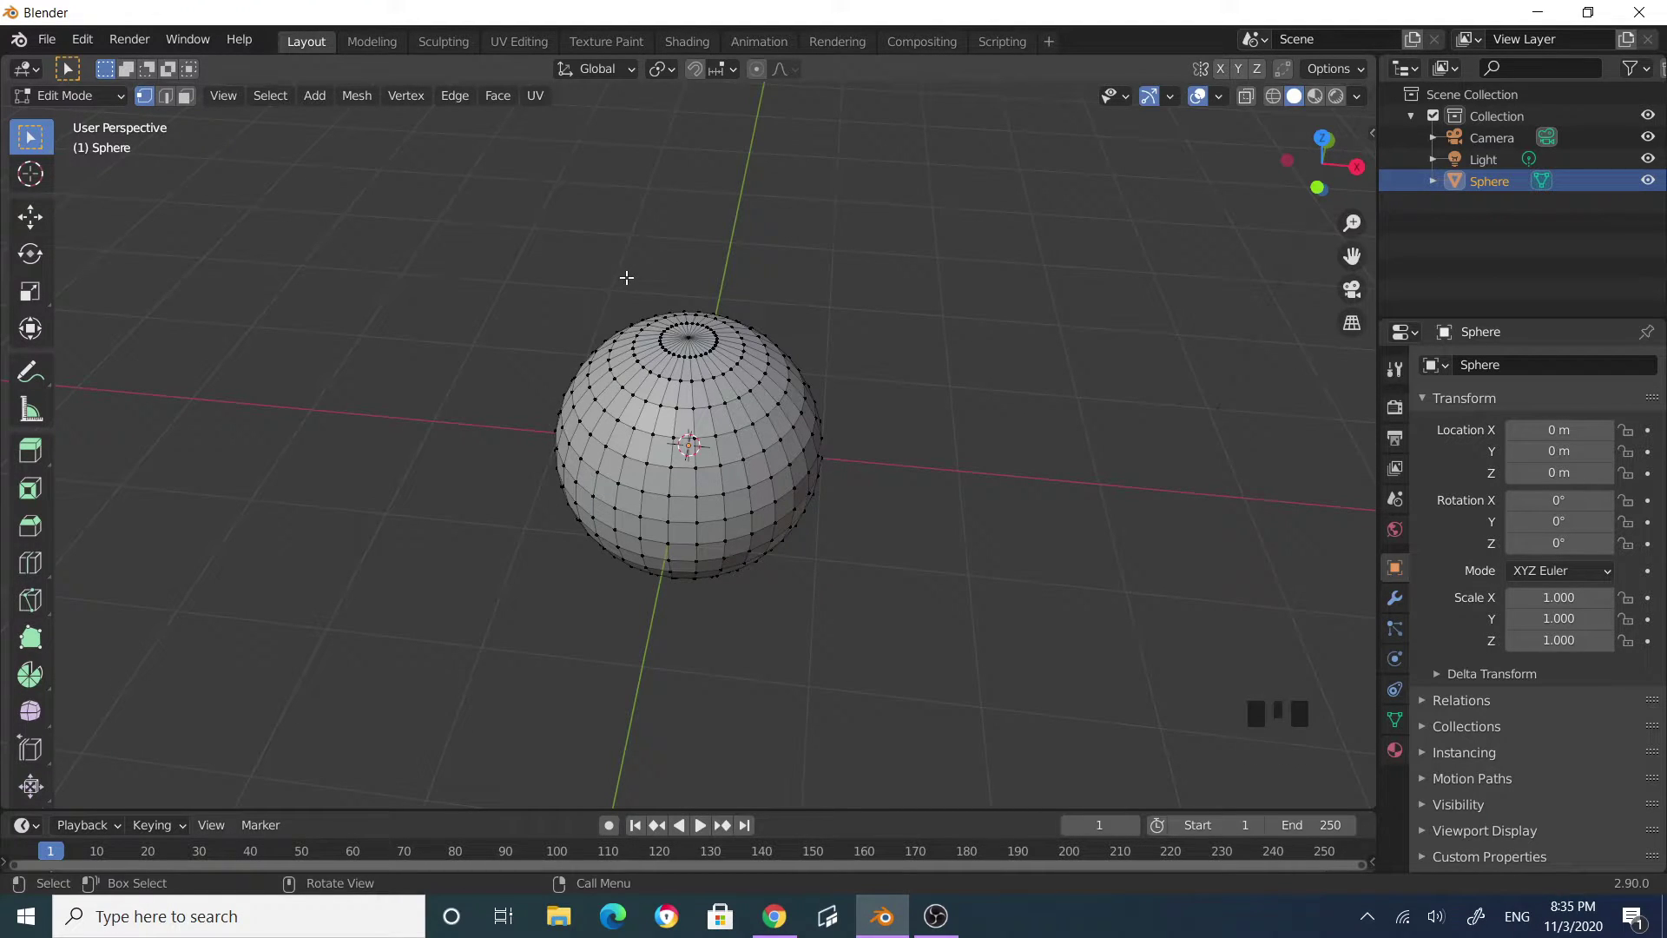
# Step: Select the top pole vertex, switch proportional editing on, and orbit and zoom out
pyautogui.click(690, 333)
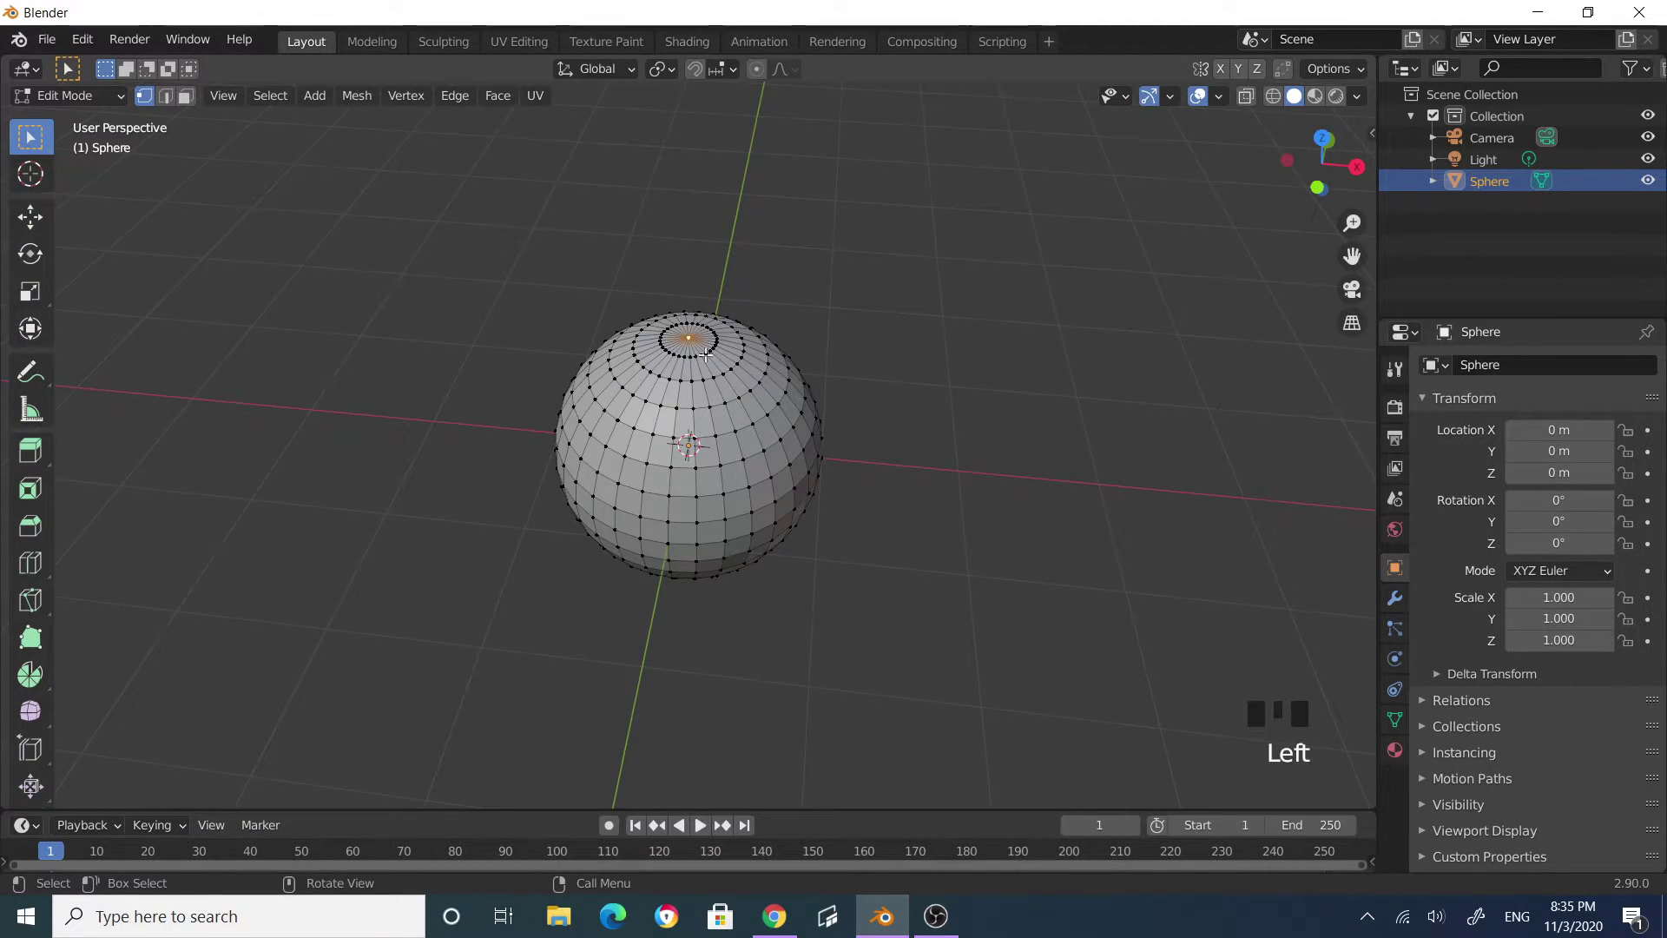
pyautogui.click(755, 70)
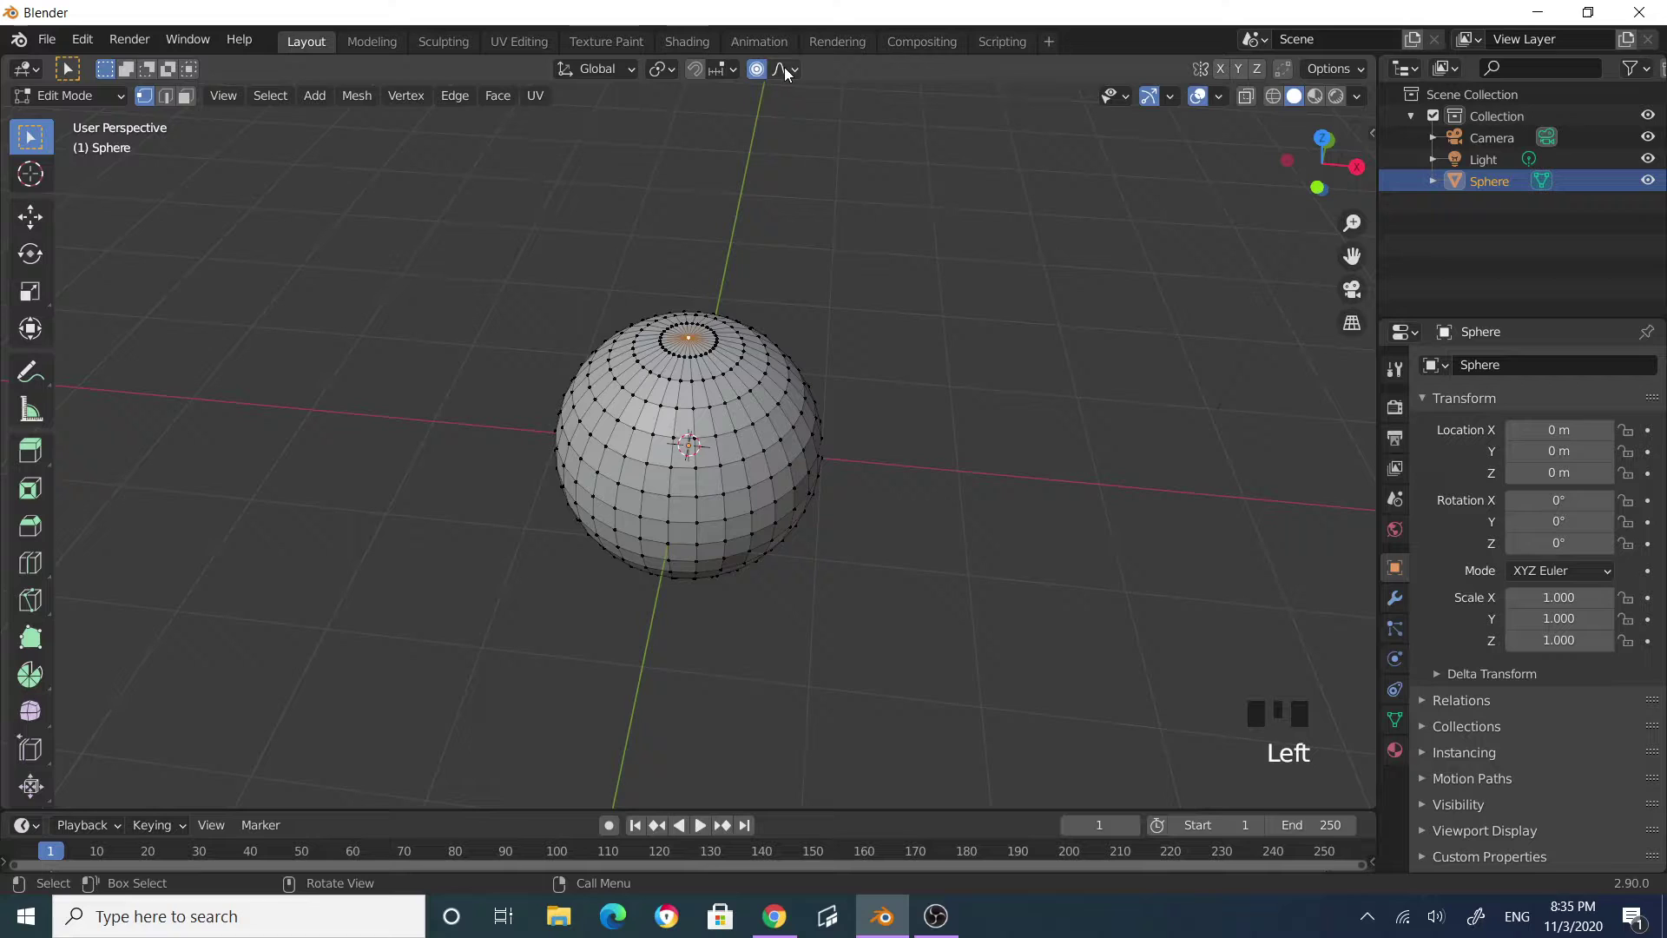
pyautogui.press('o')
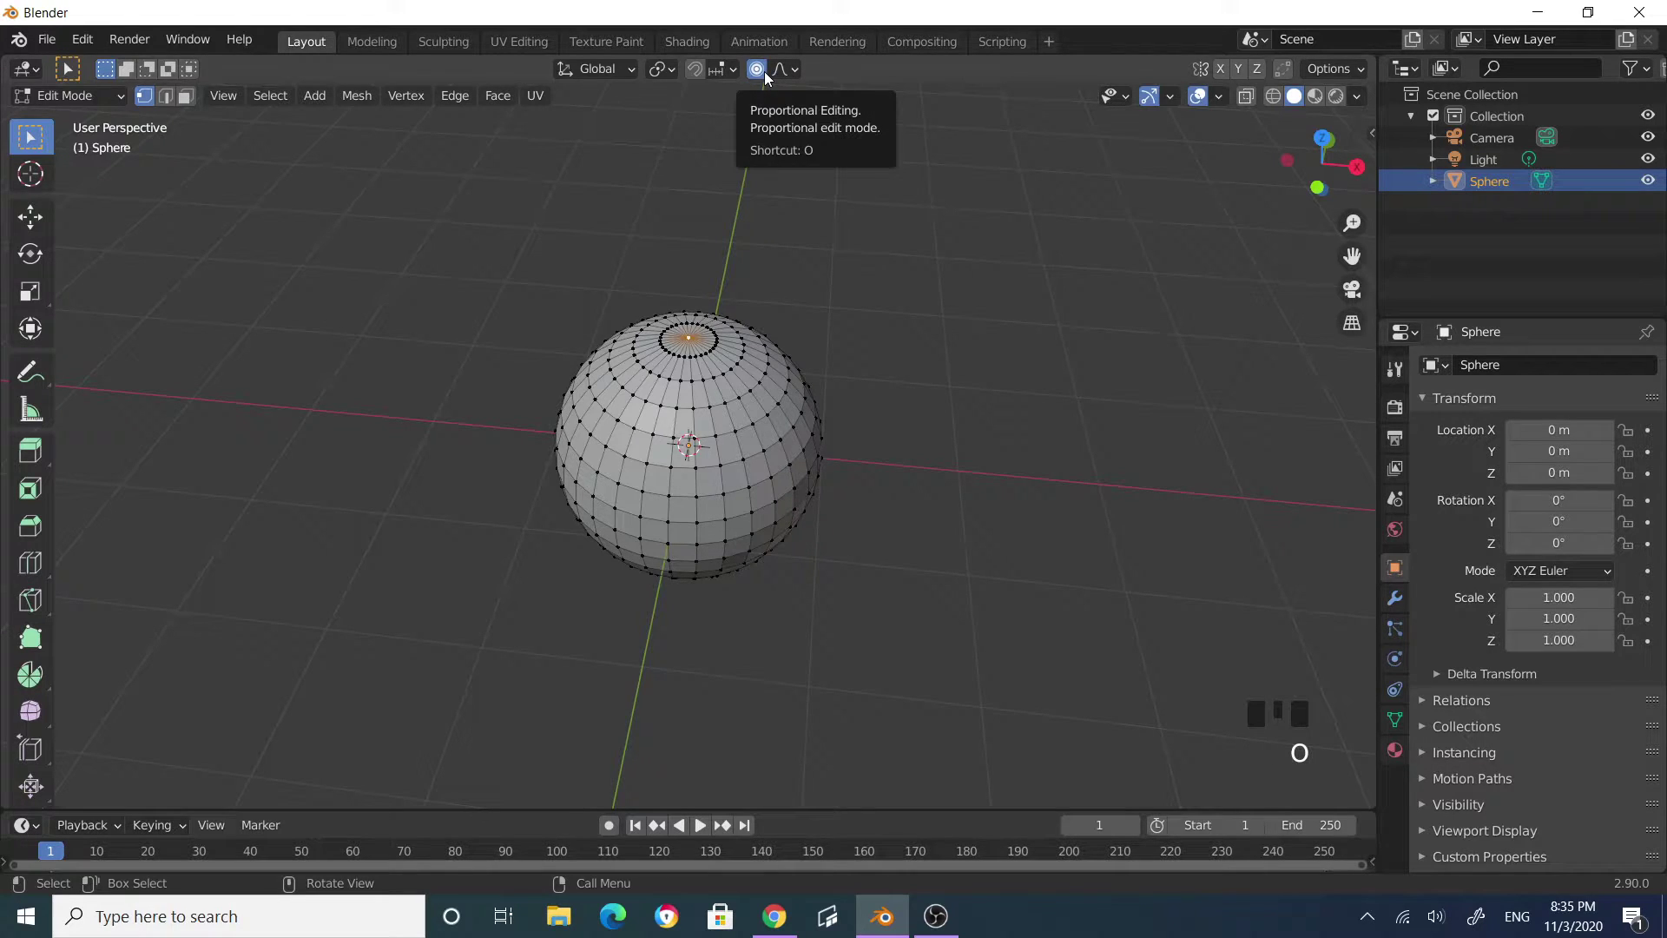
pyautogui.press('o')
pyautogui.press('o')
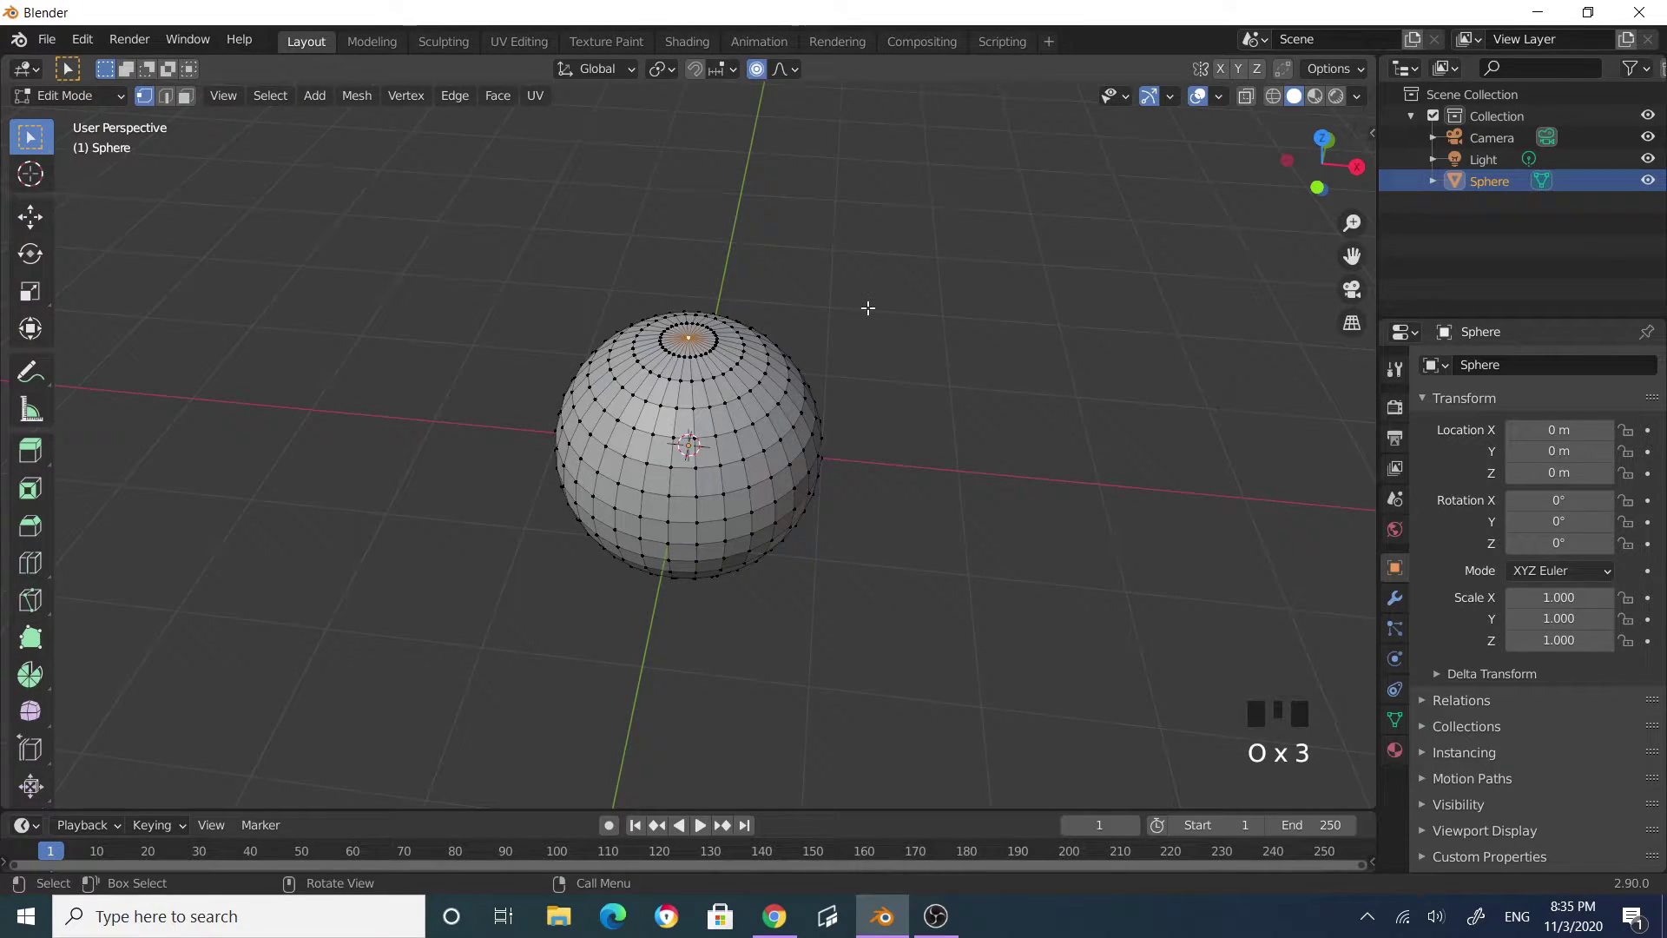
pyautogui.press('o')
pyautogui.press('o')
pyautogui.moveTo(880, 344); pyautogui.dragTo(826, 453, button='middle')
pyautogui.scroll(-3, 837, 438)
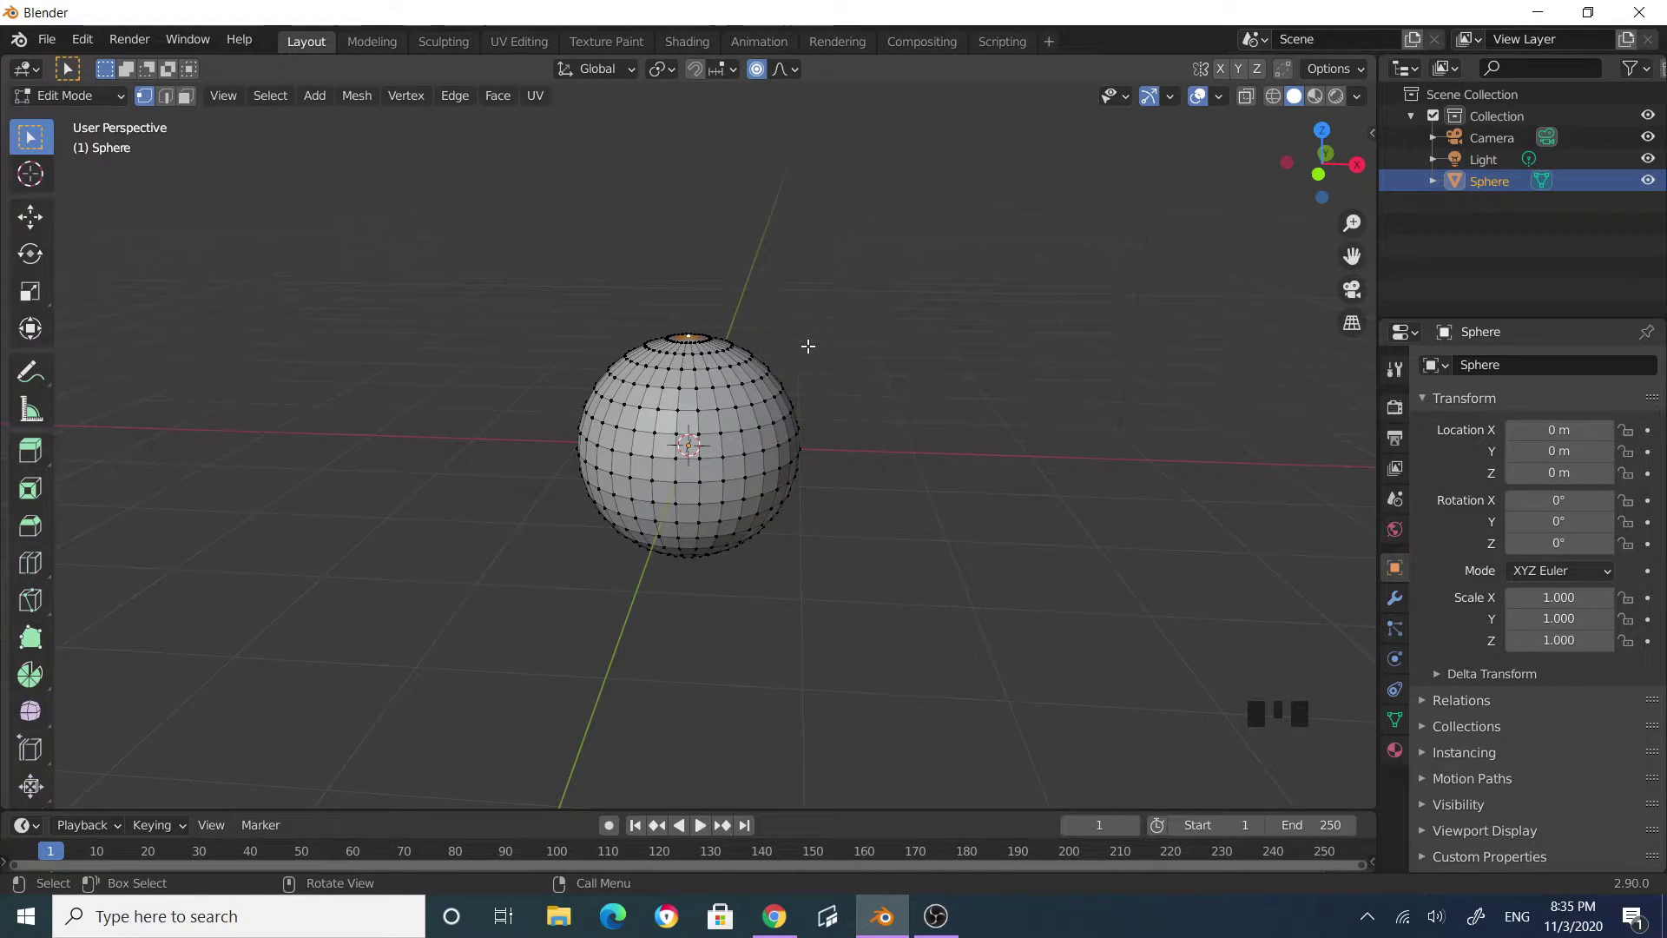
# Step: Pull the top pole vertex up 1.334 m along Z with a widened smooth falloff
pyautogui.press('g')
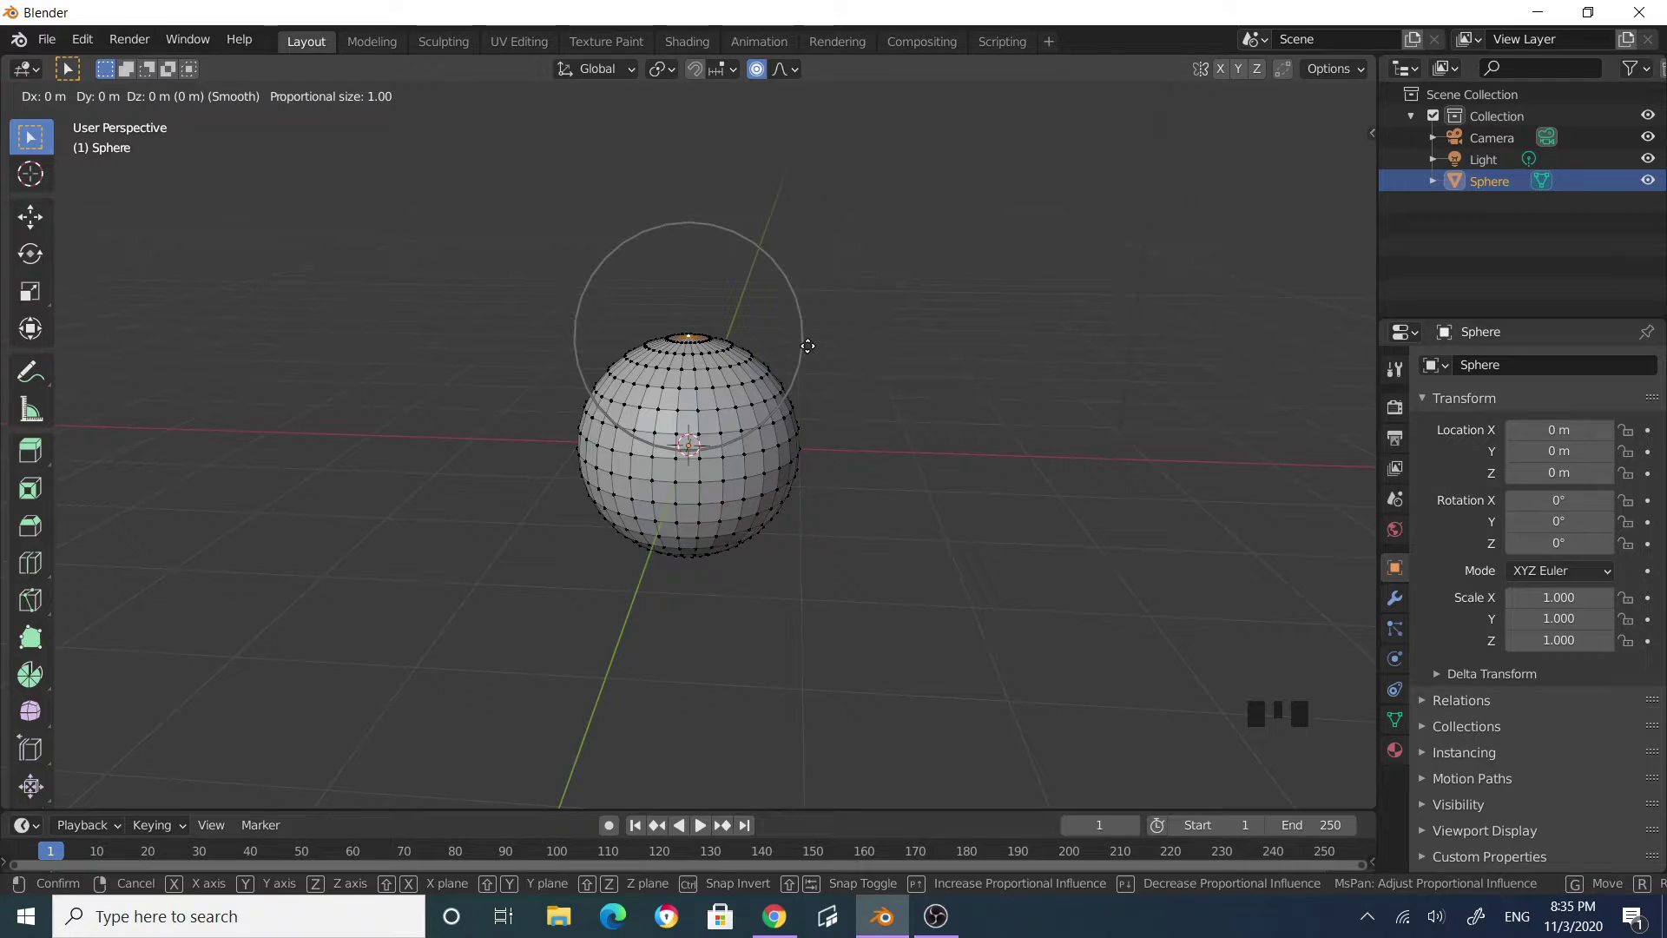
pyautogui.press('z')
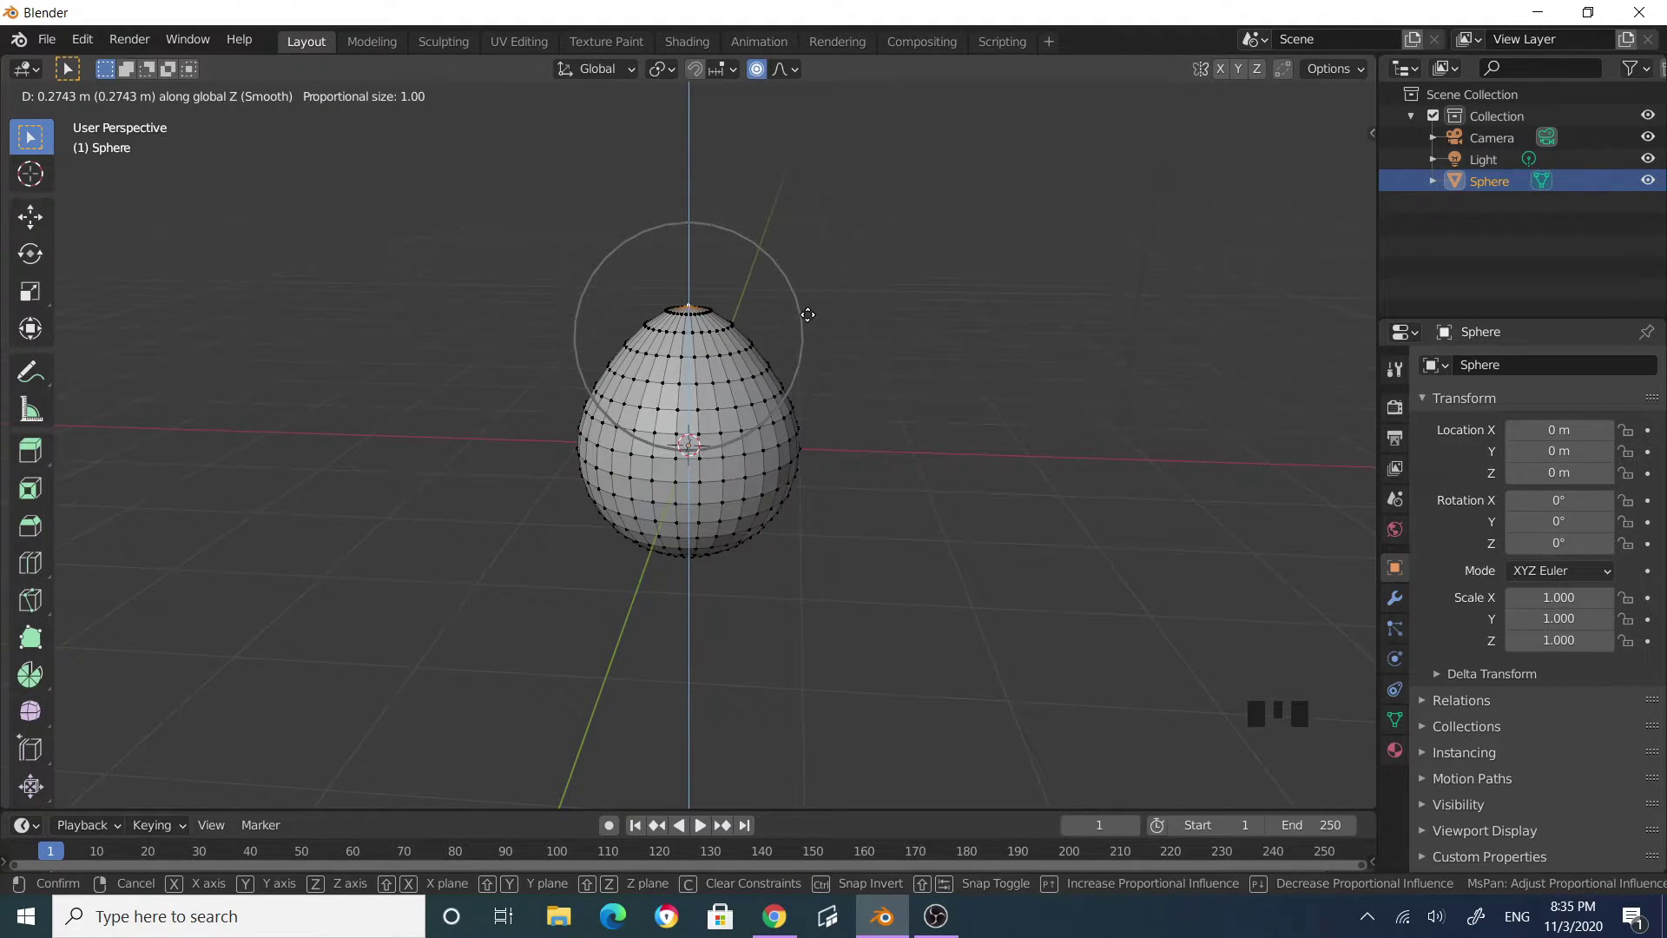
pyautogui.scroll(-3, 807, 314)
pyautogui.scroll(4, 808, 314)
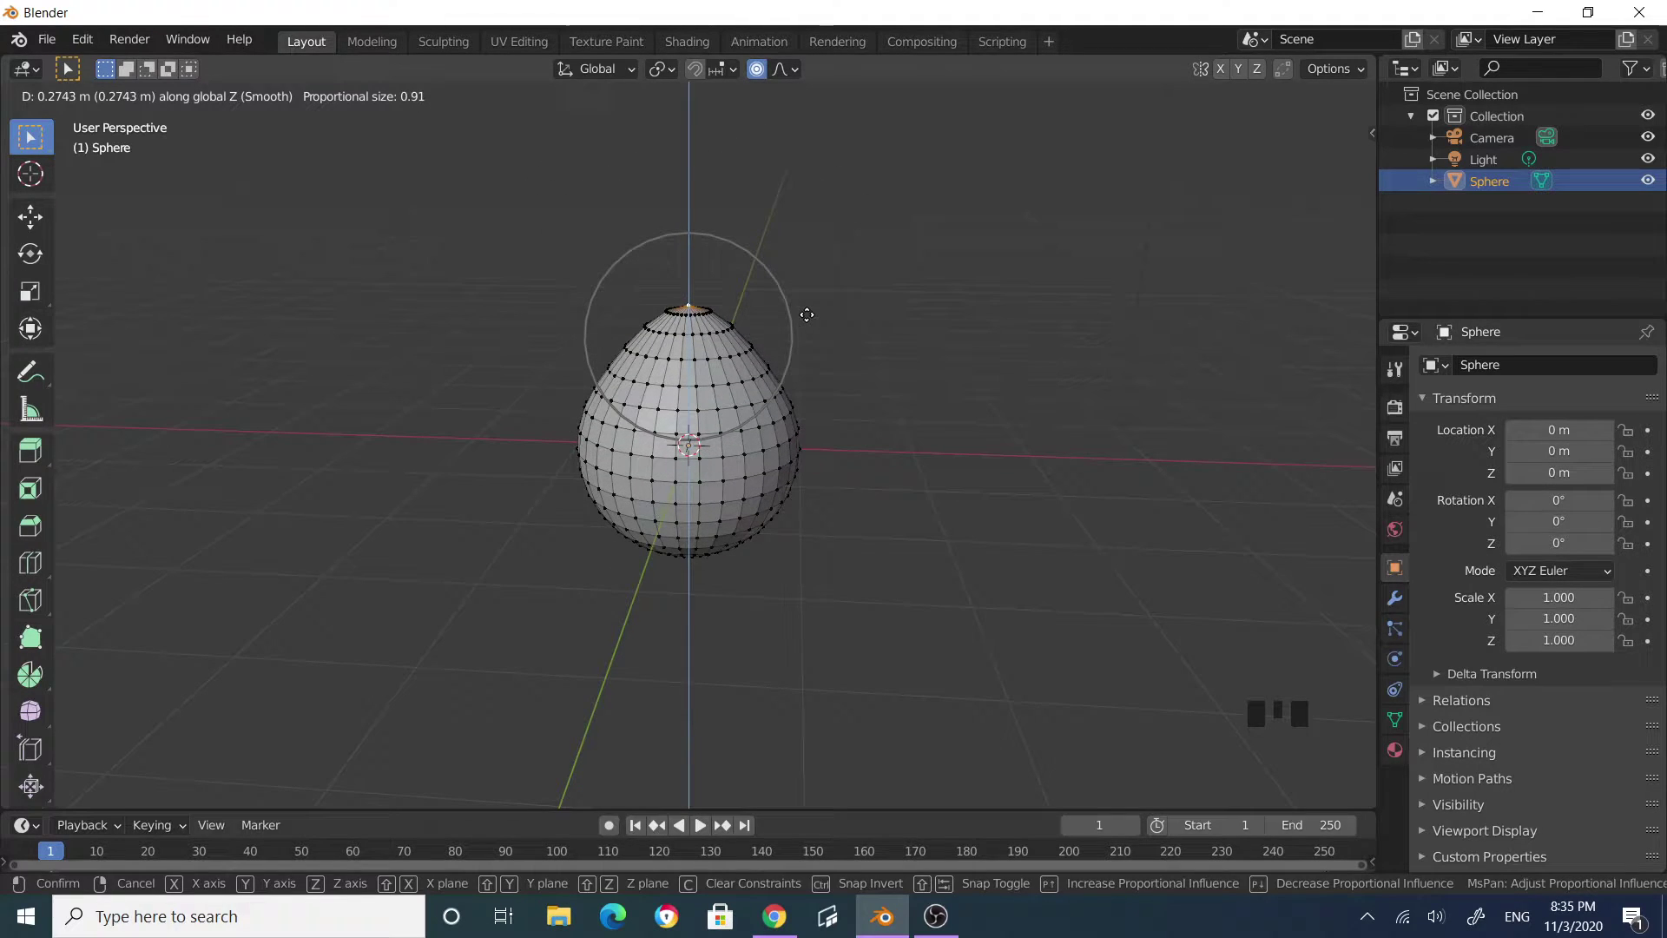
pyautogui.scroll(-3, 807, 314)
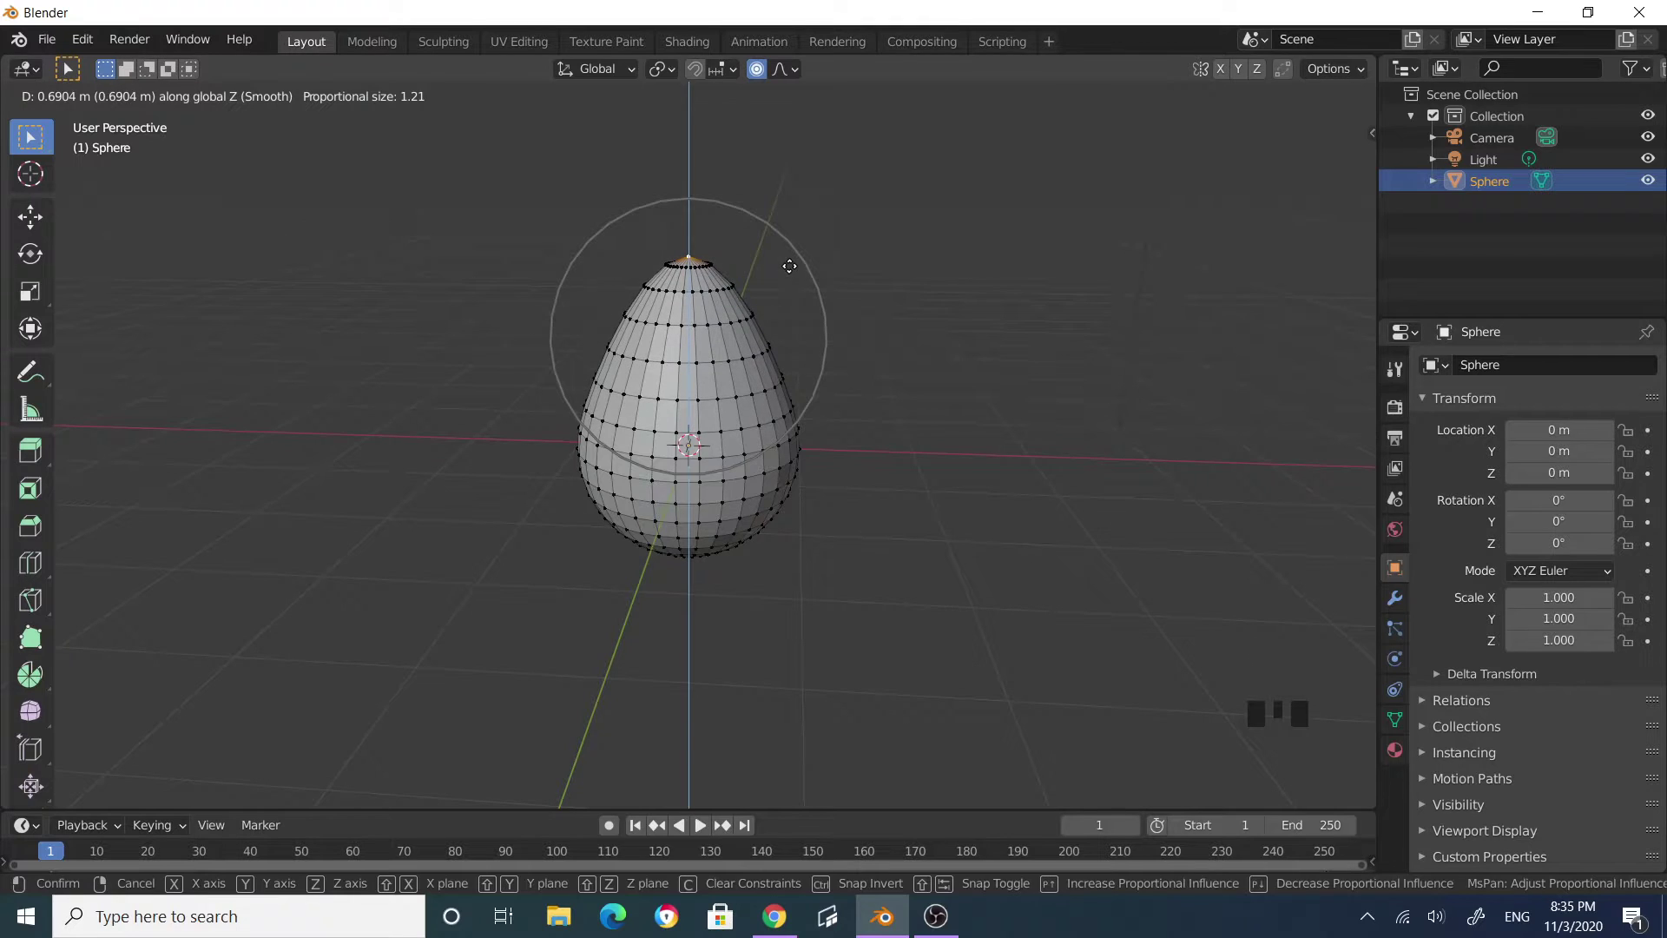
pyautogui.scroll(-2, 790, 269)
pyautogui.scroll(-2, 781, 239)
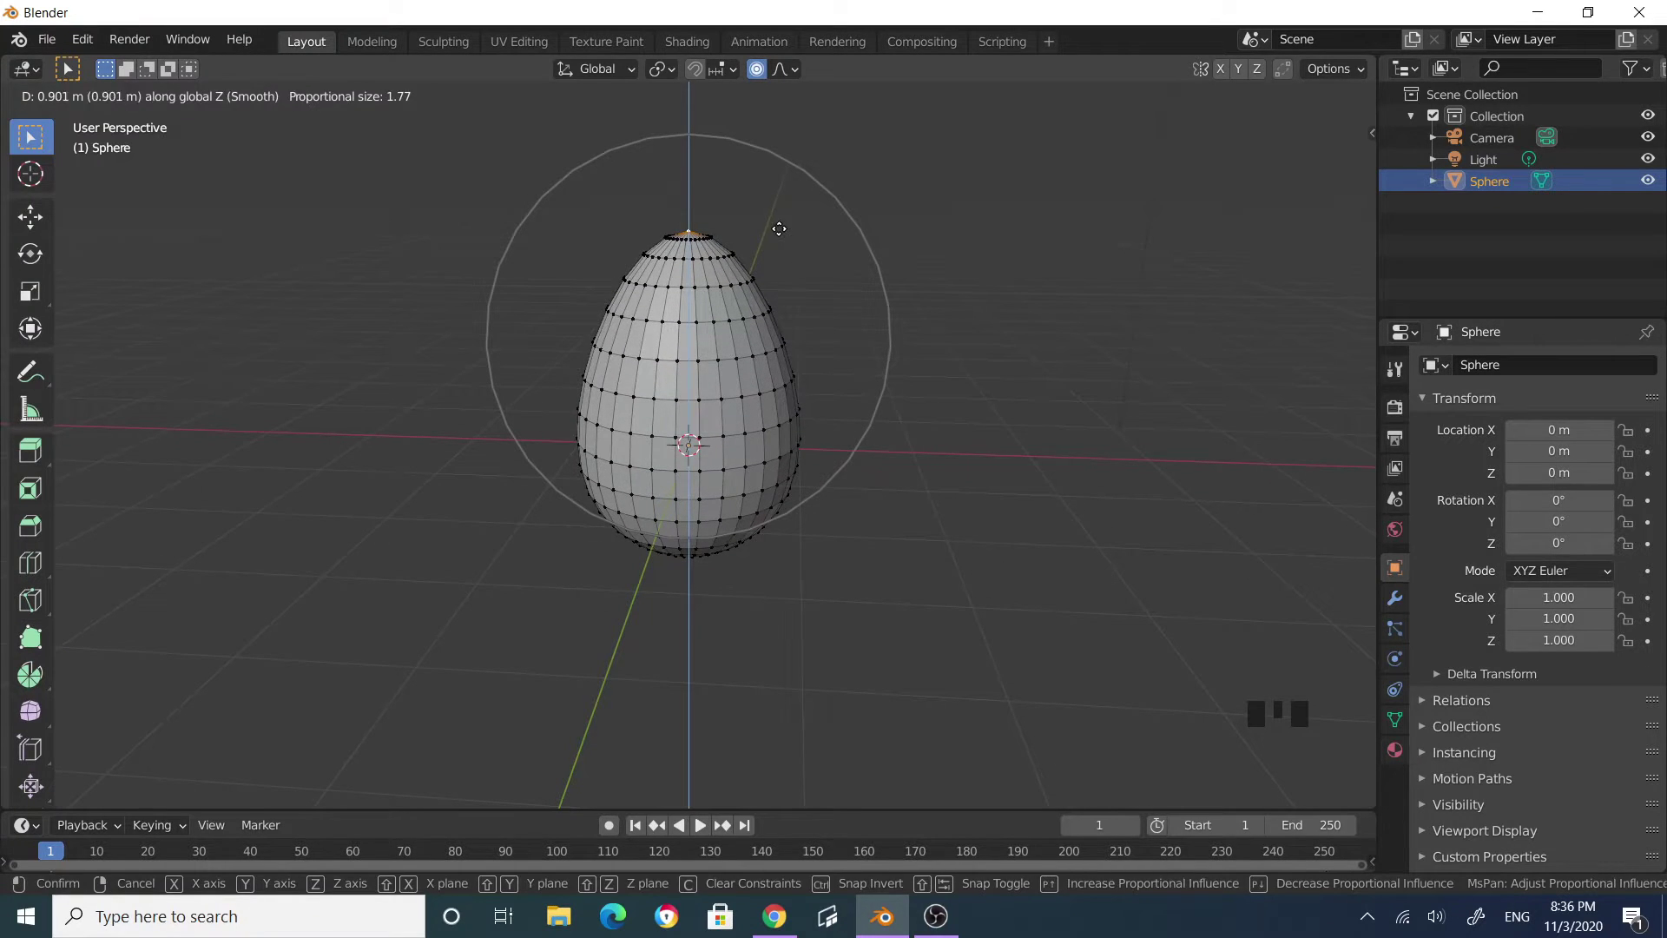
pyautogui.scroll(-2, 779, 225)
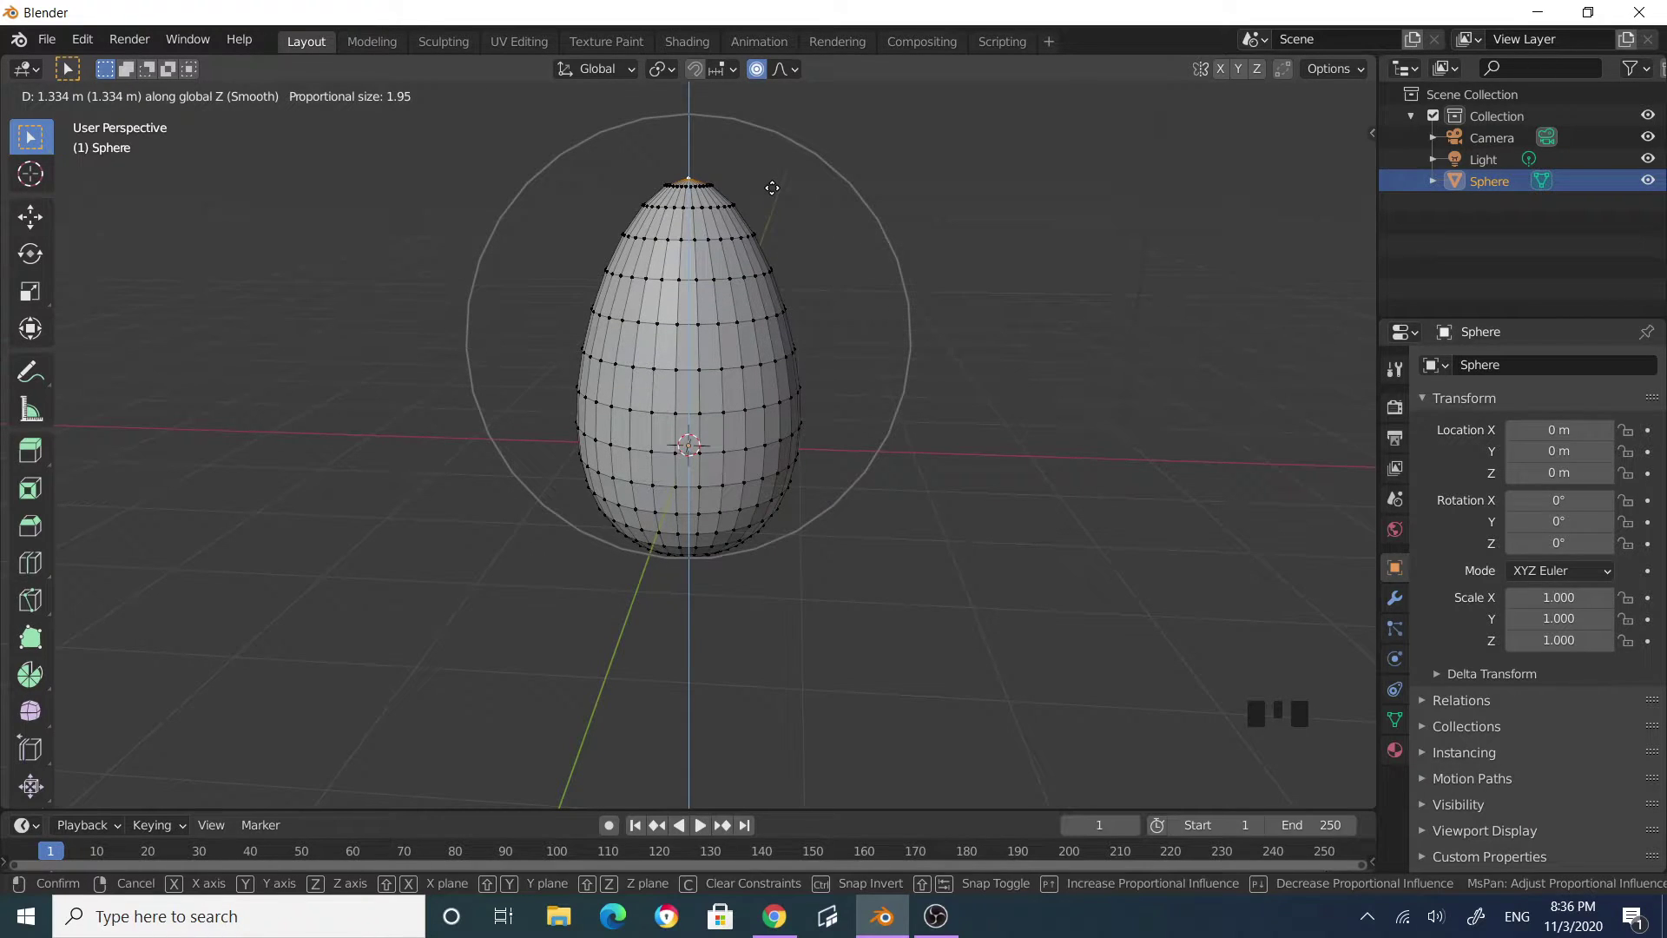
pyautogui.click(772, 188)
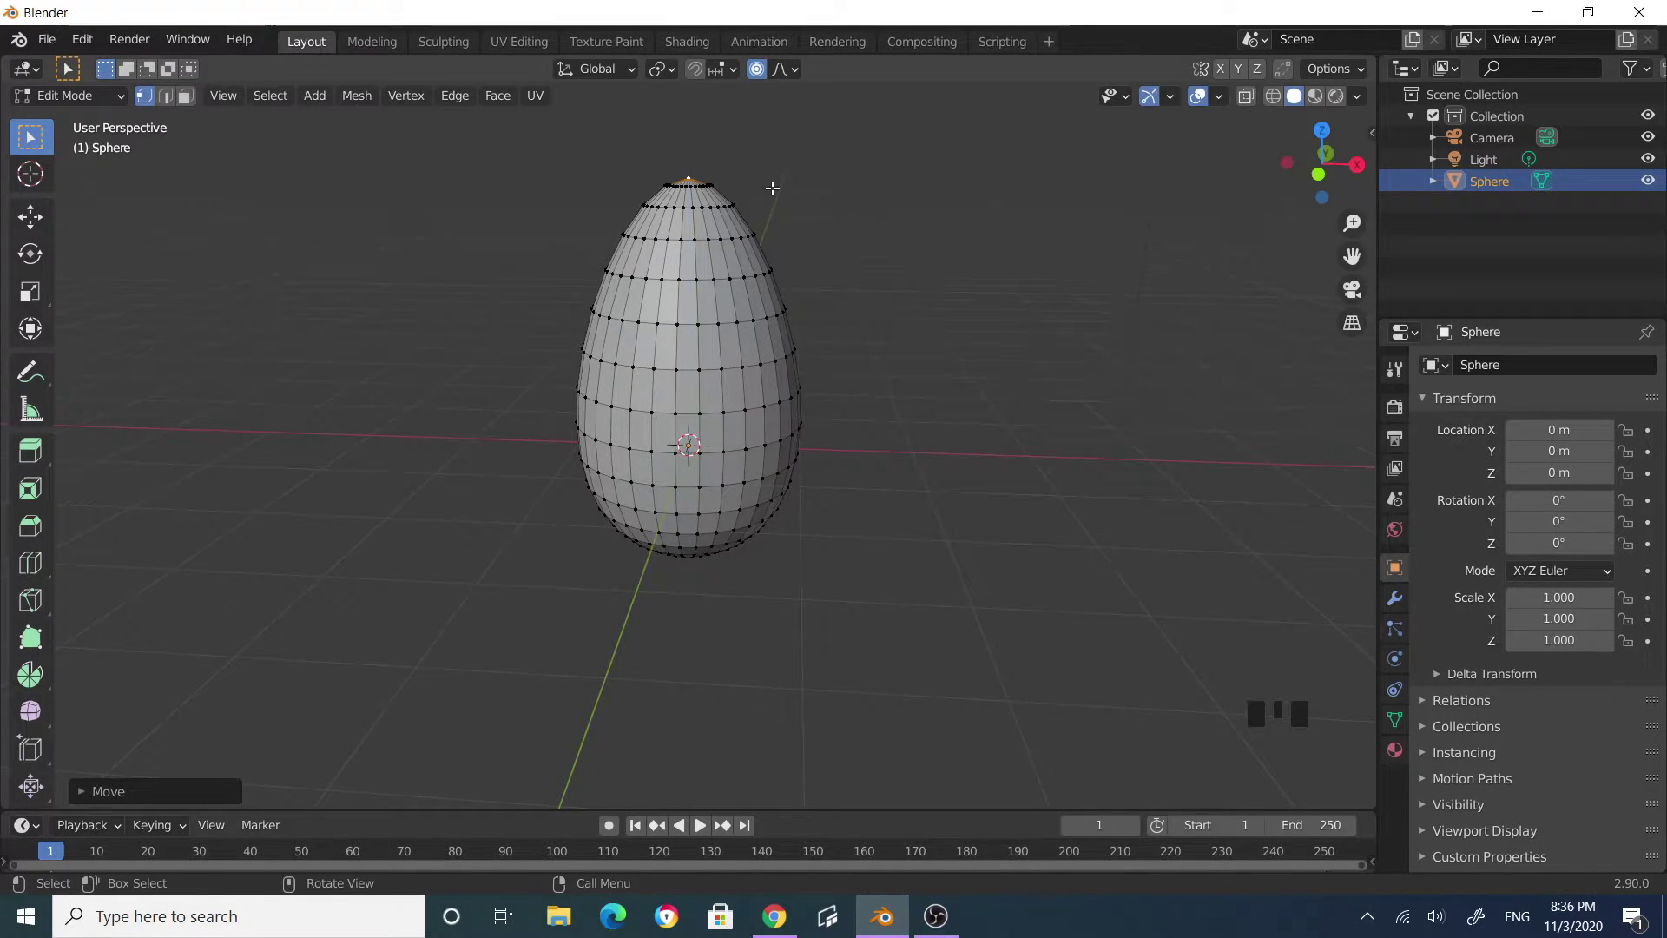
# Step: Scale the egg's top to 0 along Z with smooth falloff, proportional size 1.21
pyautogui.moveTo(831, 503); pyautogui.dragTo(778, 337, button='middle')
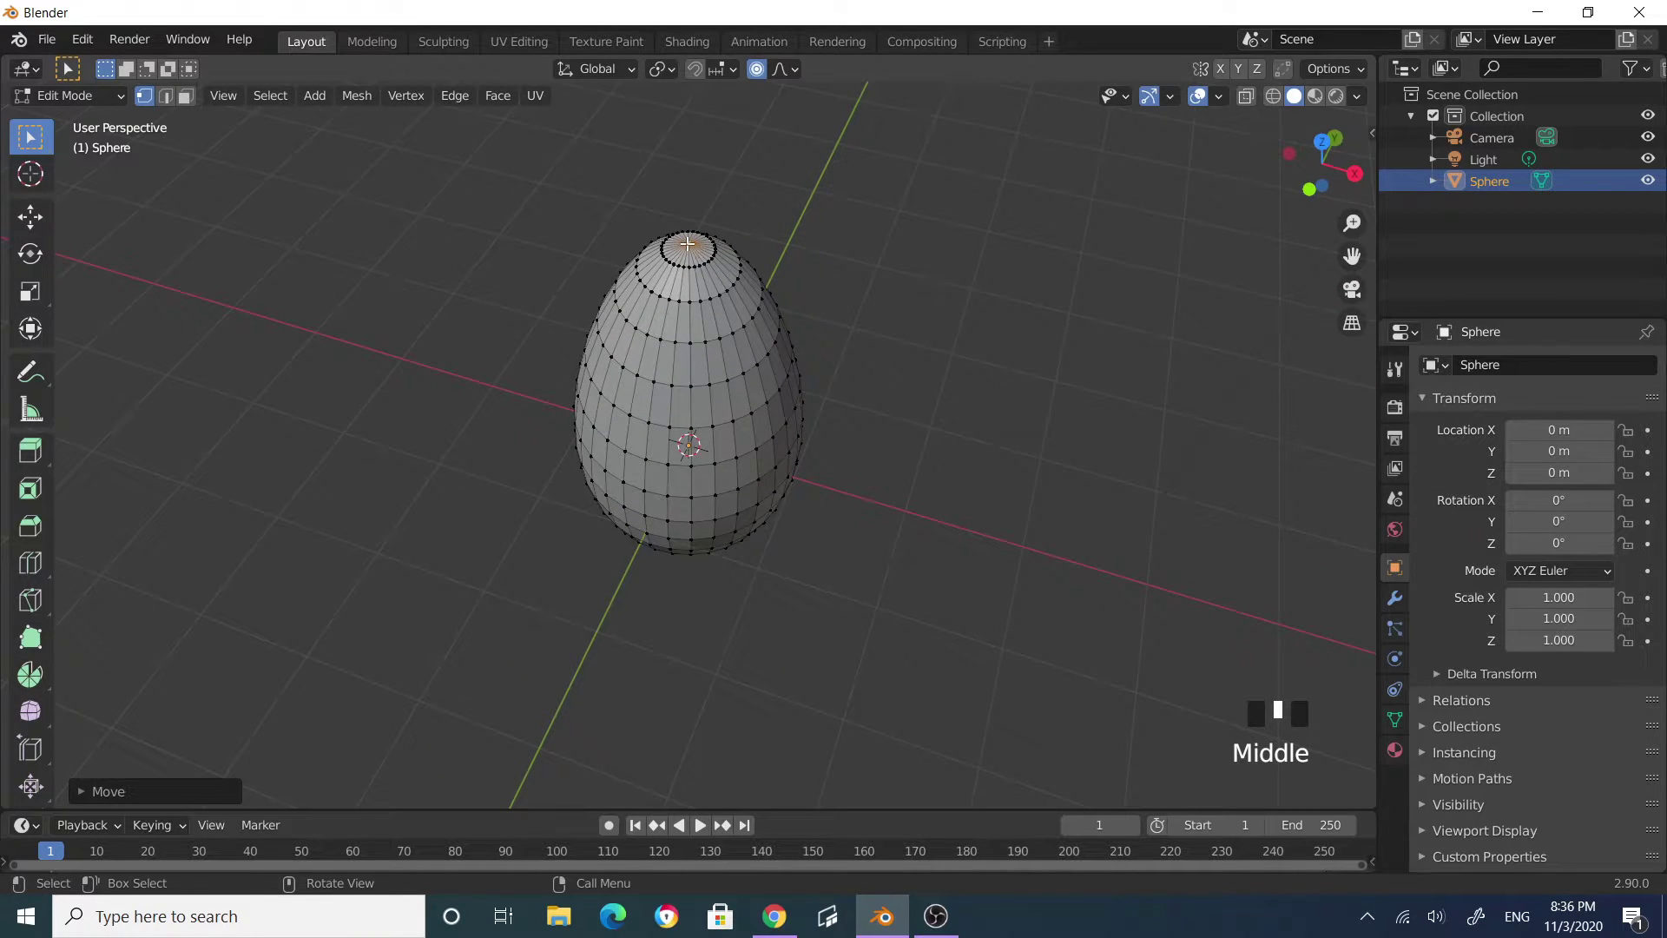
pyautogui.moveTo(930, 372); pyautogui.dragTo(925, 306, button='middle')
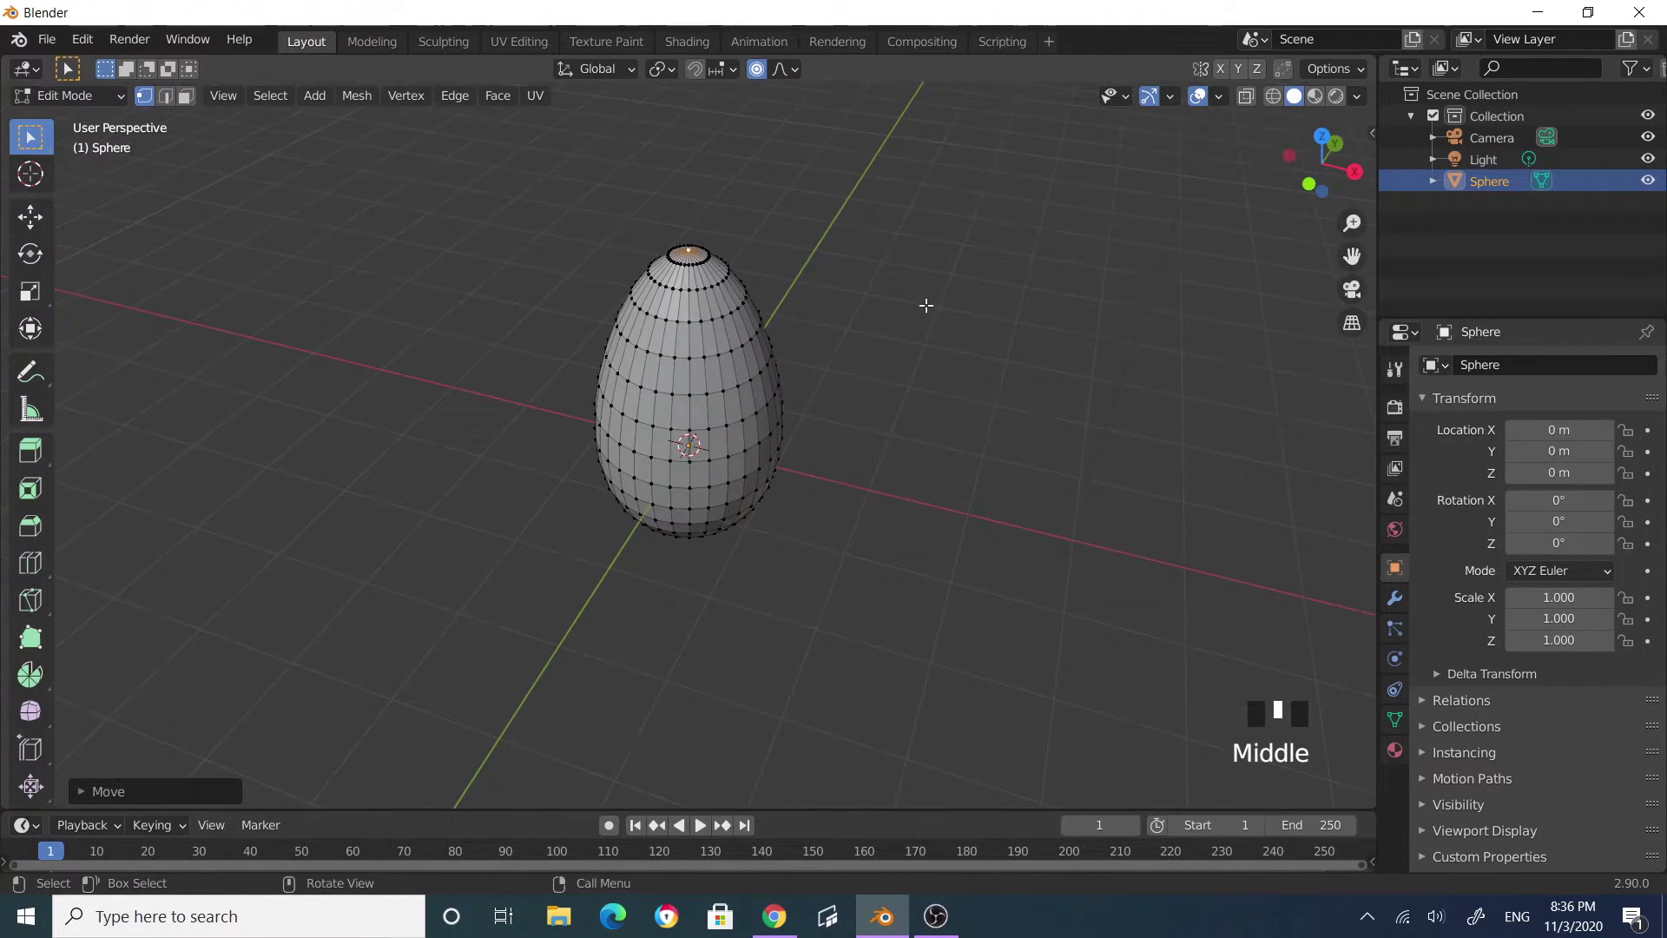
pyautogui.press('s')
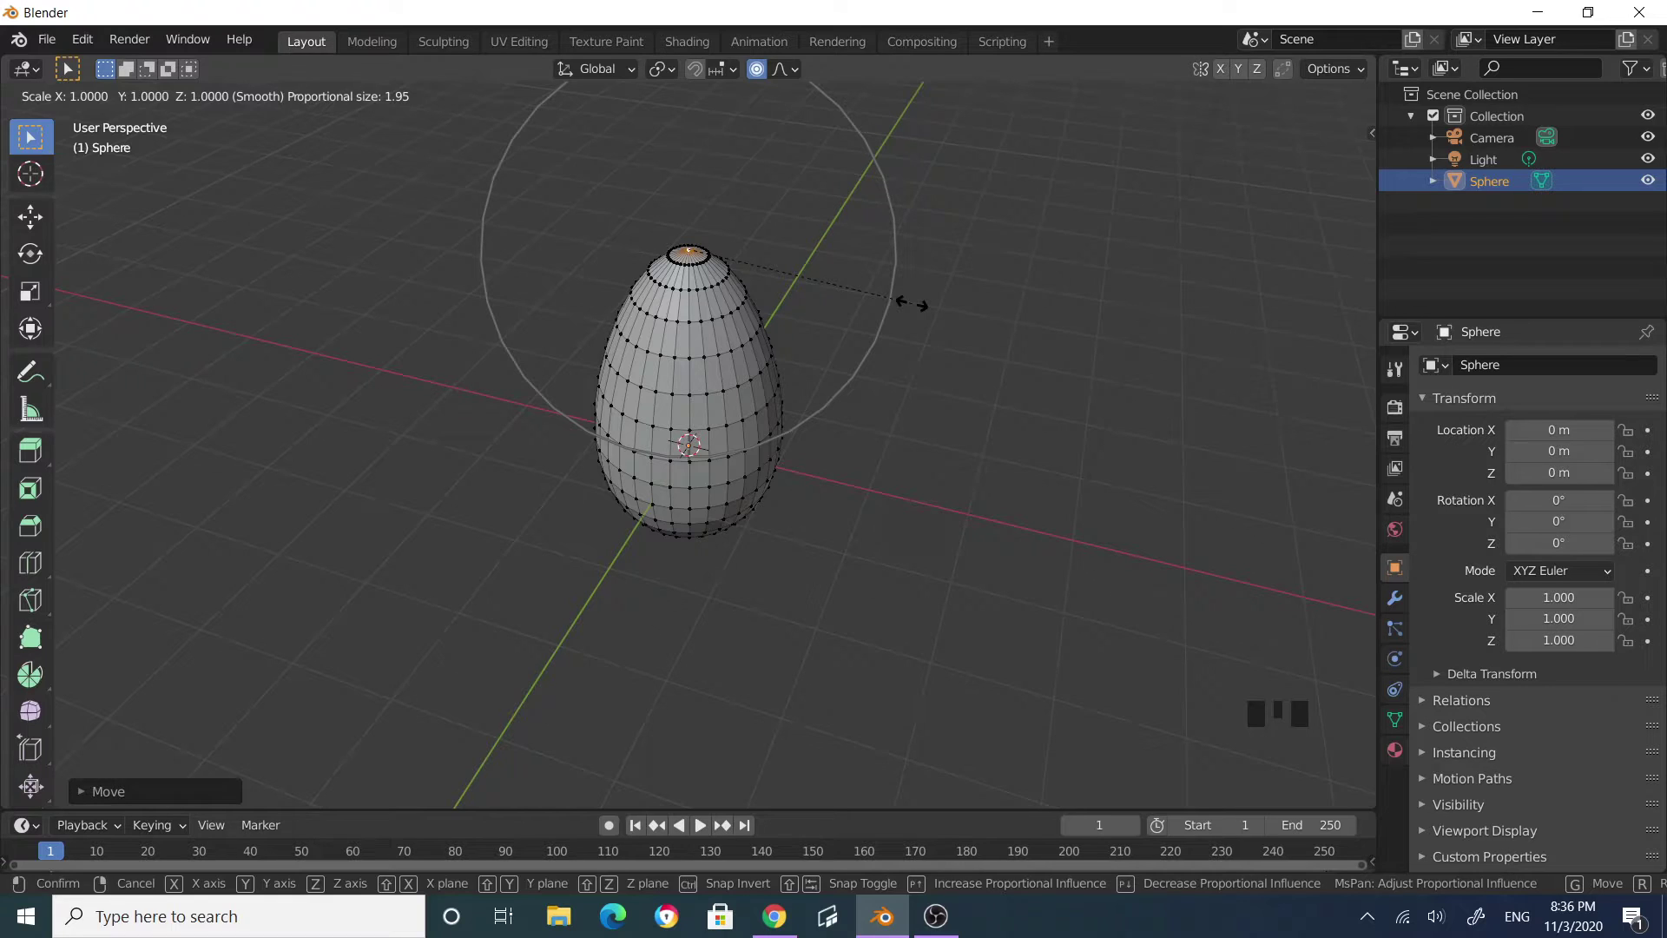
pyautogui.press('z')
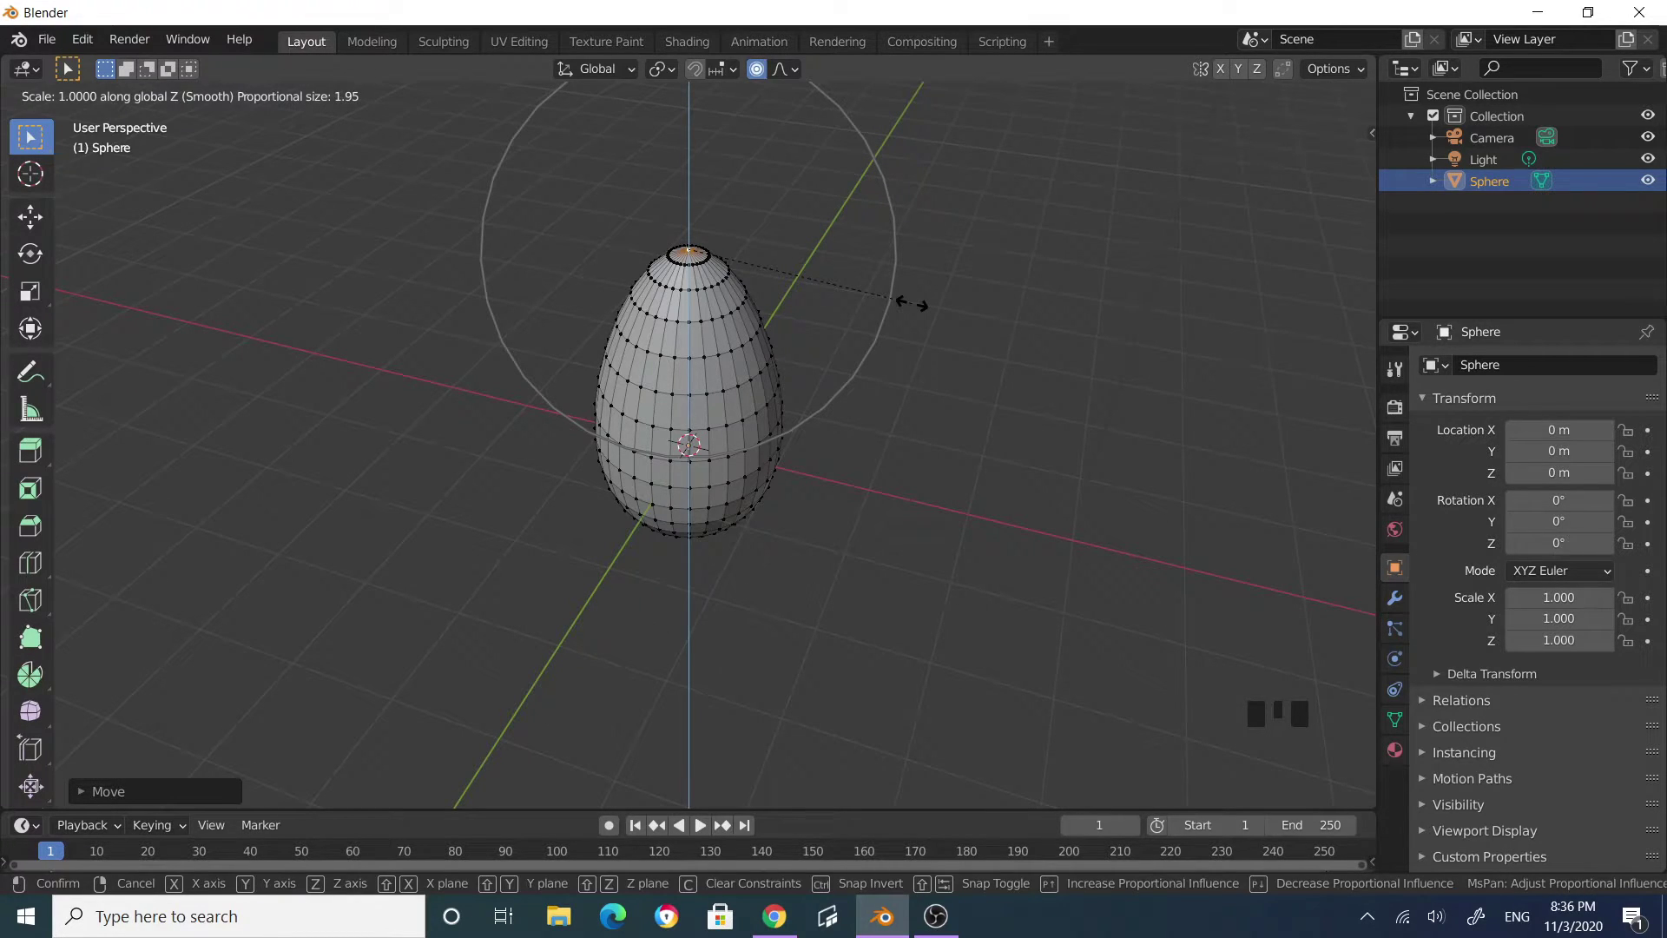
pyautogui.write('0')
pyautogui.scroll(4, 910, 304)
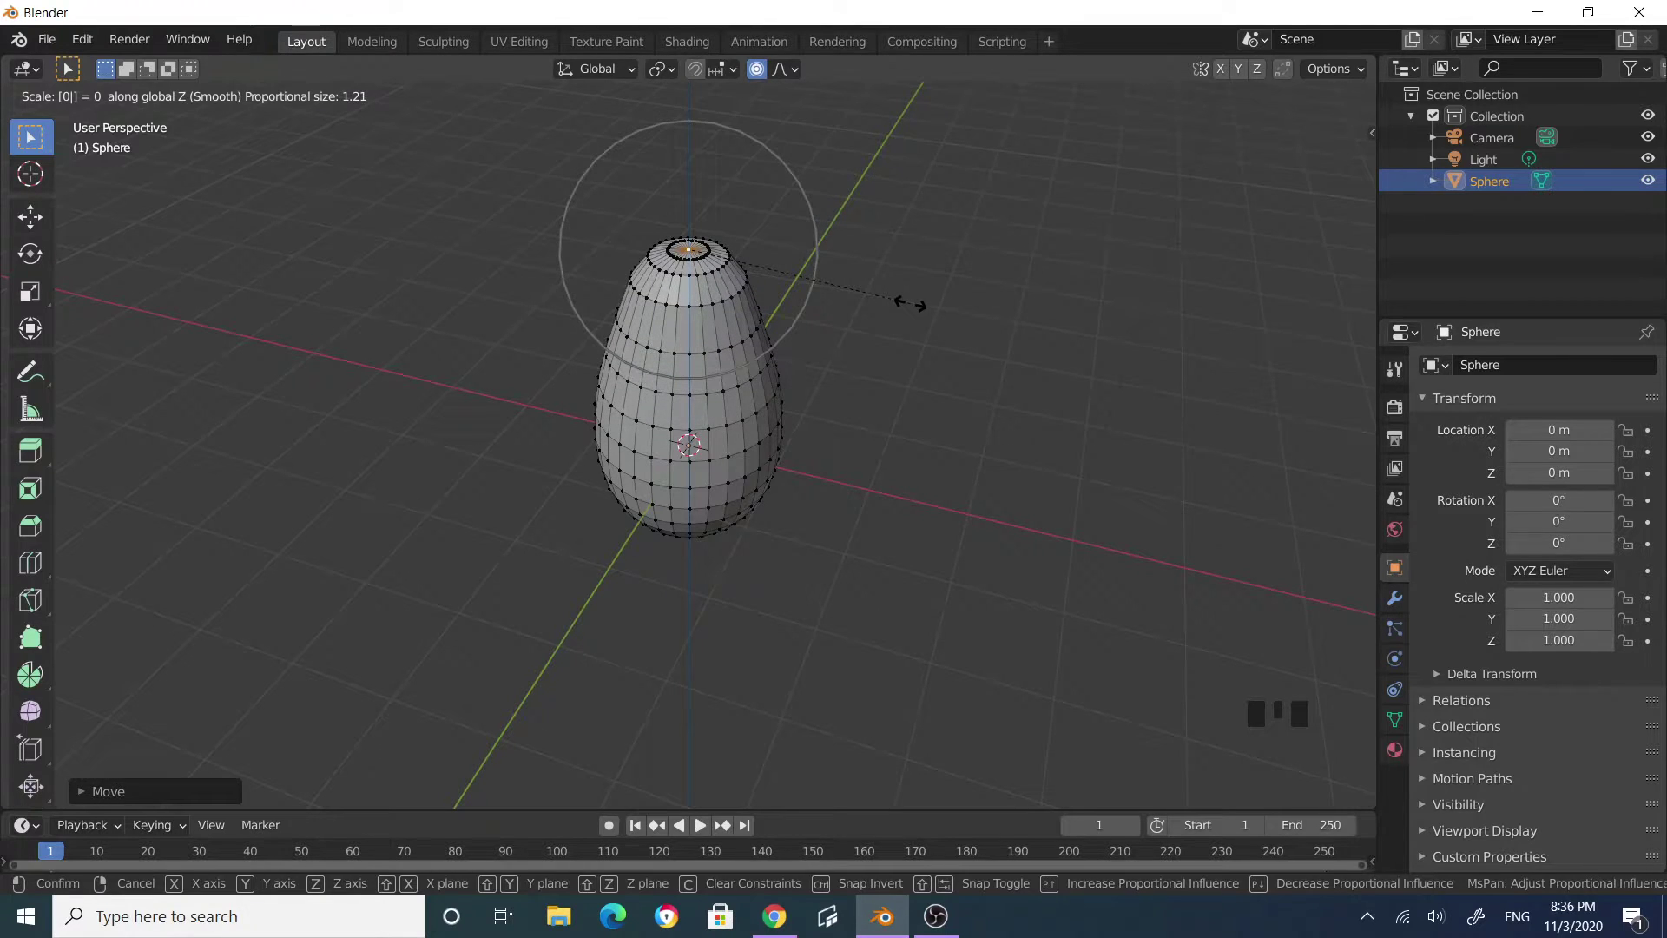
pyautogui.scroll(-1, 910, 304)
pyautogui.scroll(-1, 909, 302)
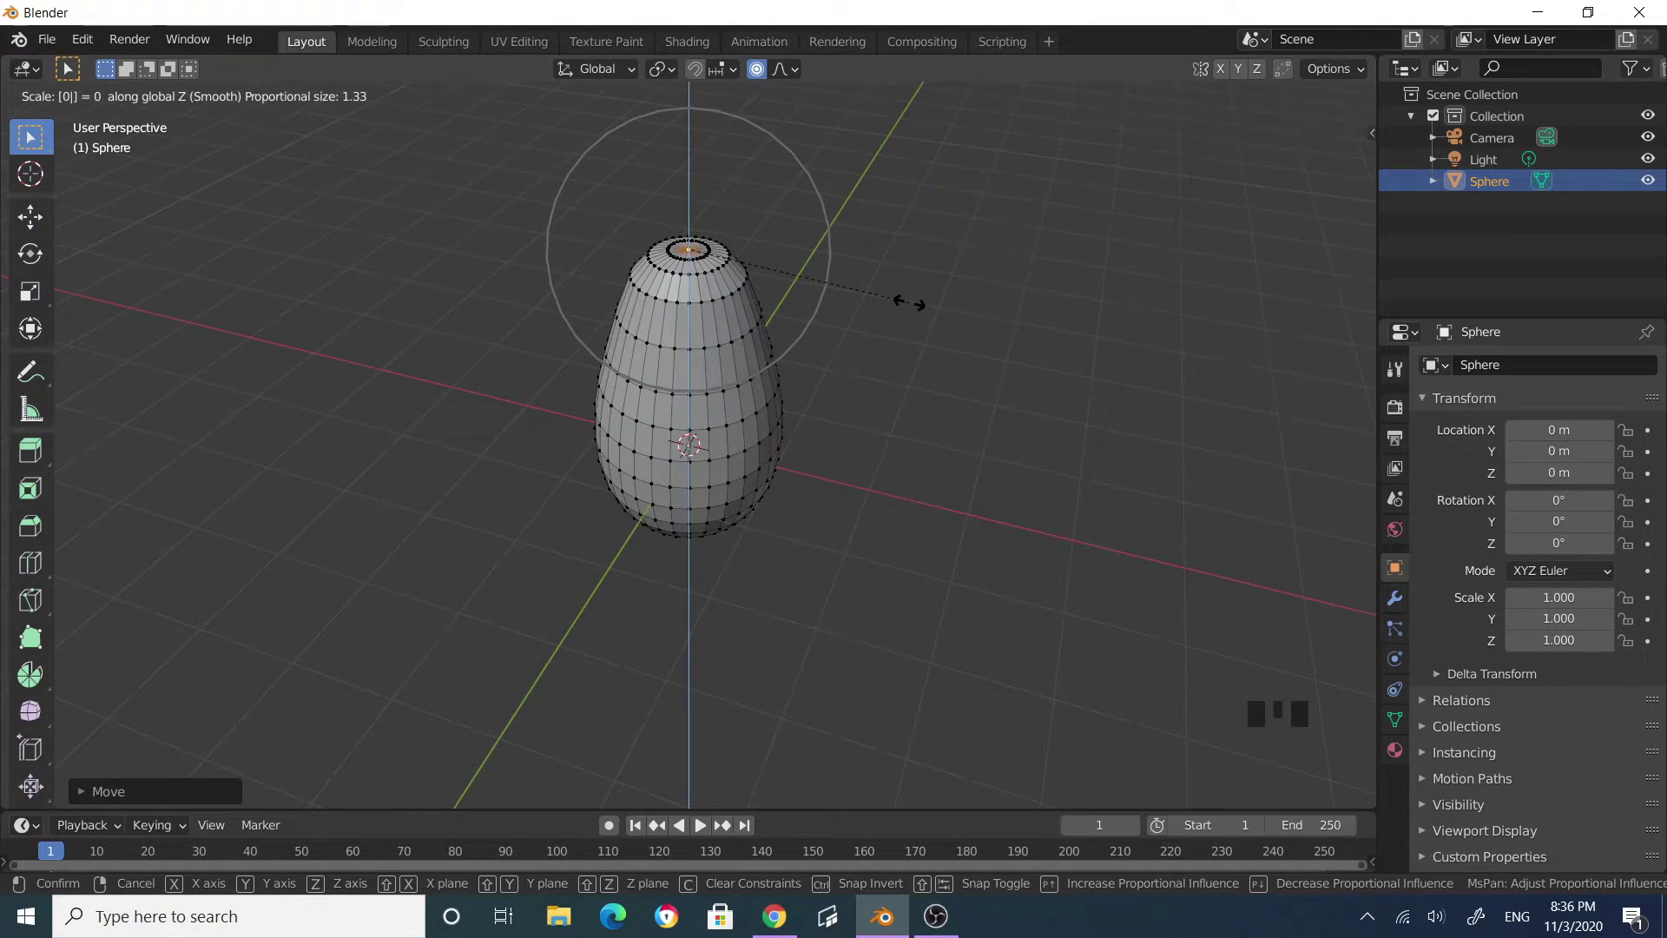
pyautogui.scroll(2, 909, 302)
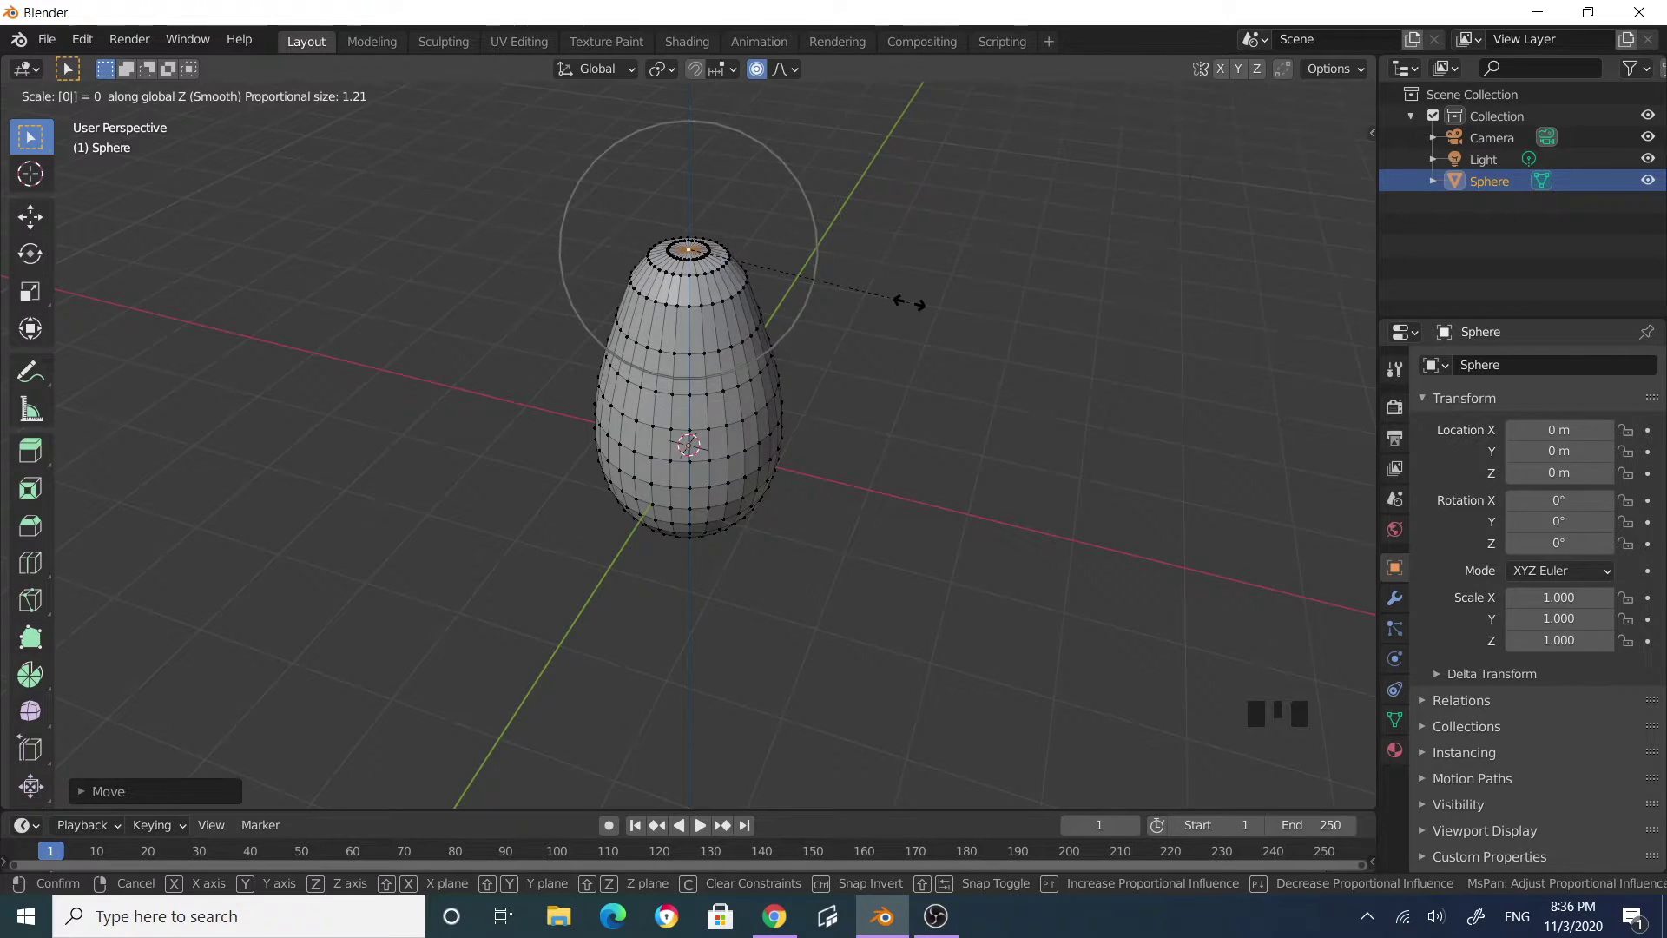
# Step: Confirm the flattened top, then select the egg's bottom pole vertex
pyautogui.click(904, 303)
pyautogui.click(968, 489)
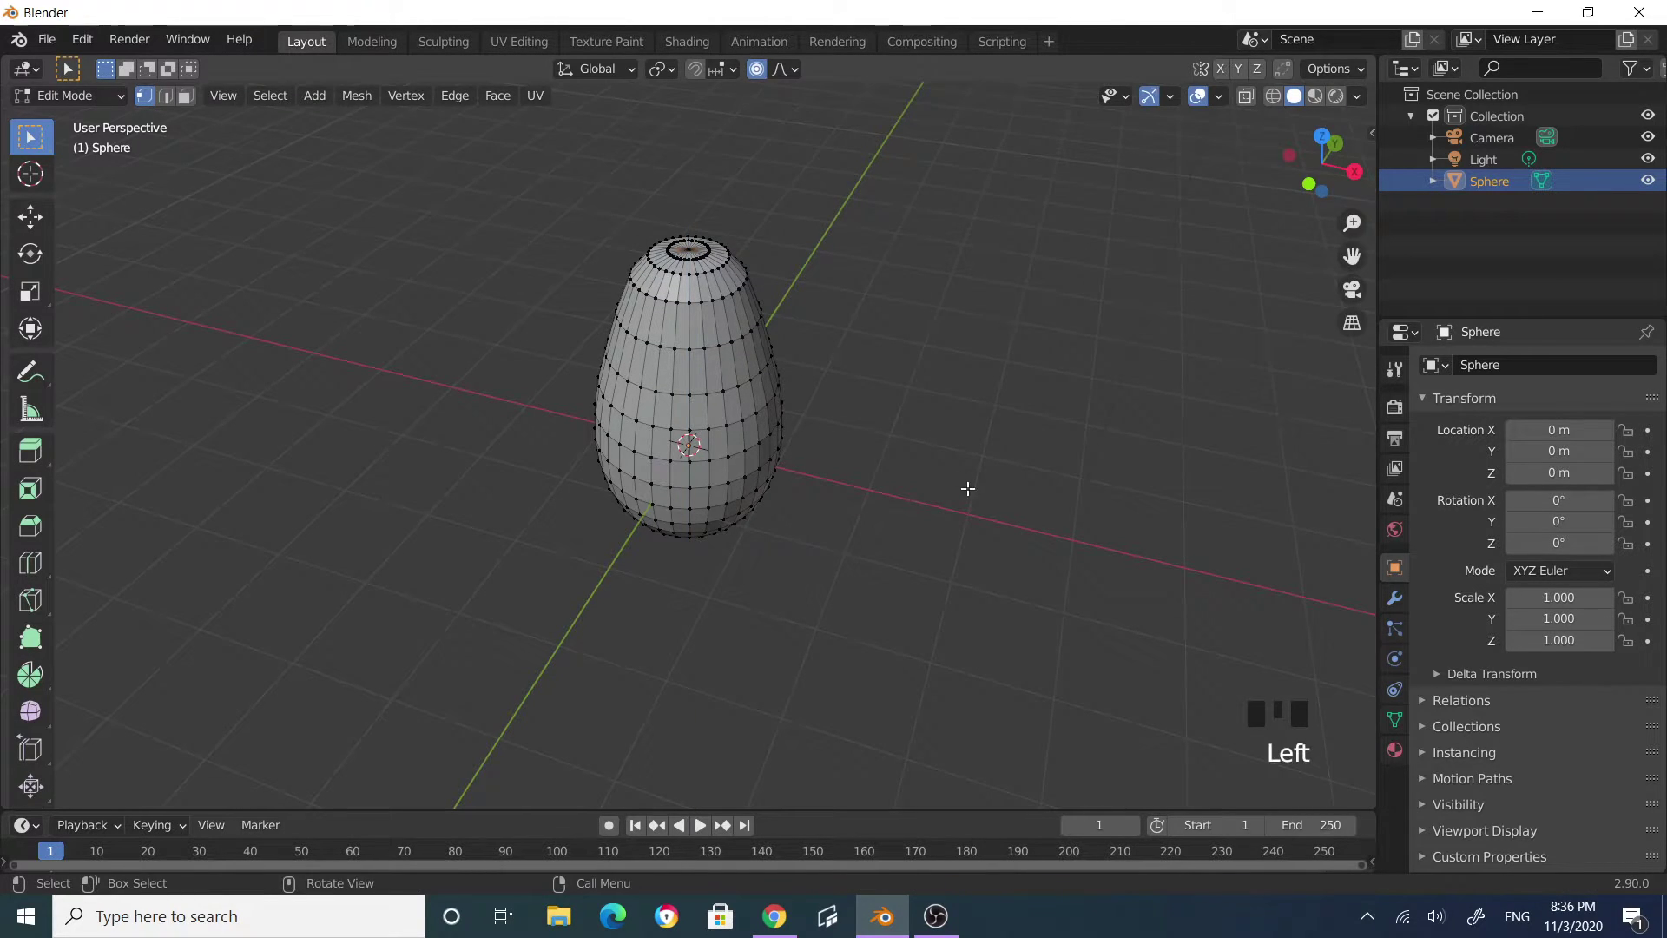
pyautogui.moveTo(967, 489); pyautogui.dragTo(867, 400, button='middle')
pyautogui.scroll(2, 866, 399)
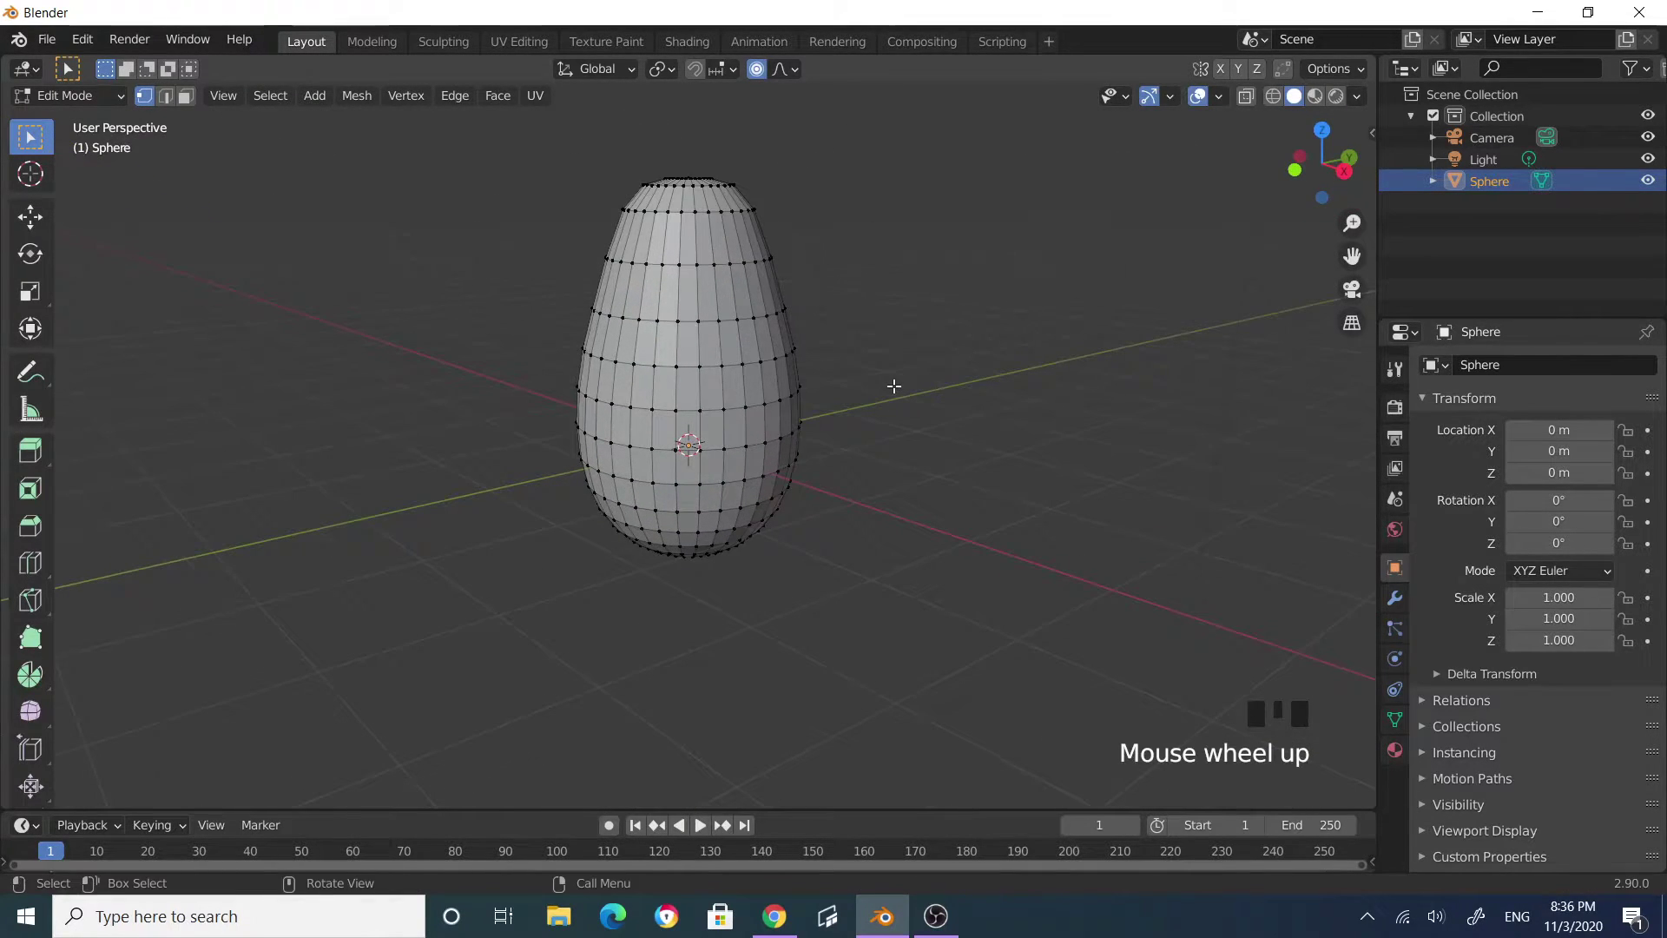
pyautogui.moveTo(847, 508); pyautogui.dragTo(733, 657, button='middle')
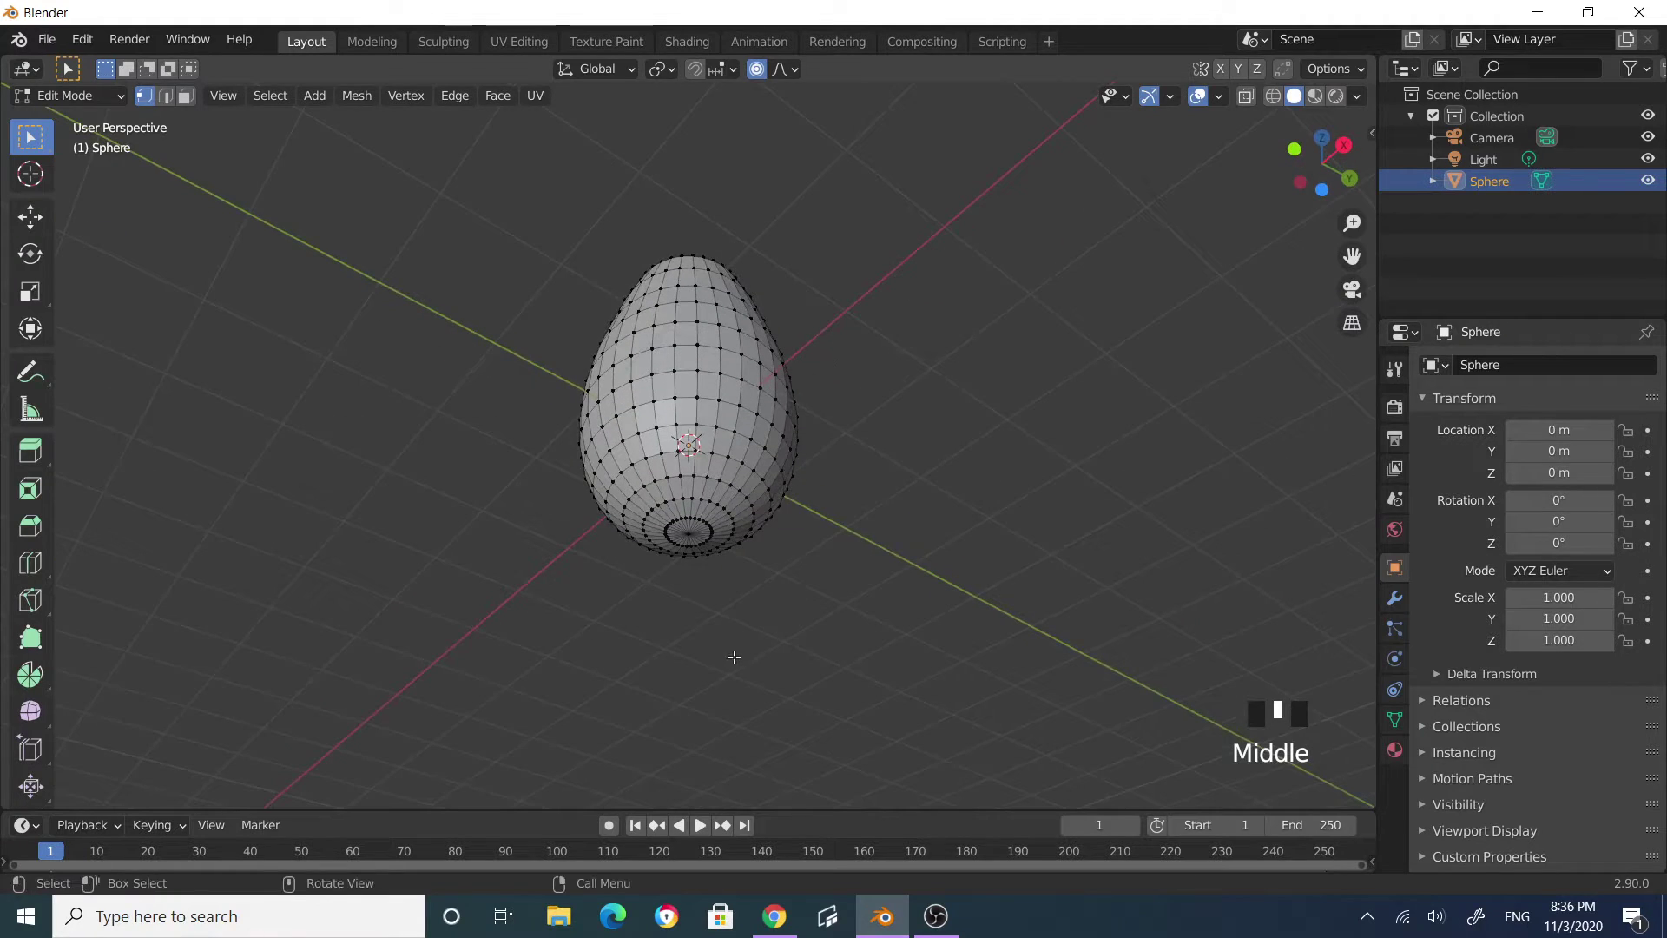
pyautogui.click(687, 534)
pyautogui.moveTo(926, 502); pyautogui.dragTo(920, 581, button='middle')
pyautogui.scroll(-4, 930, 529)
pyautogui.scroll(3, 923, 532)
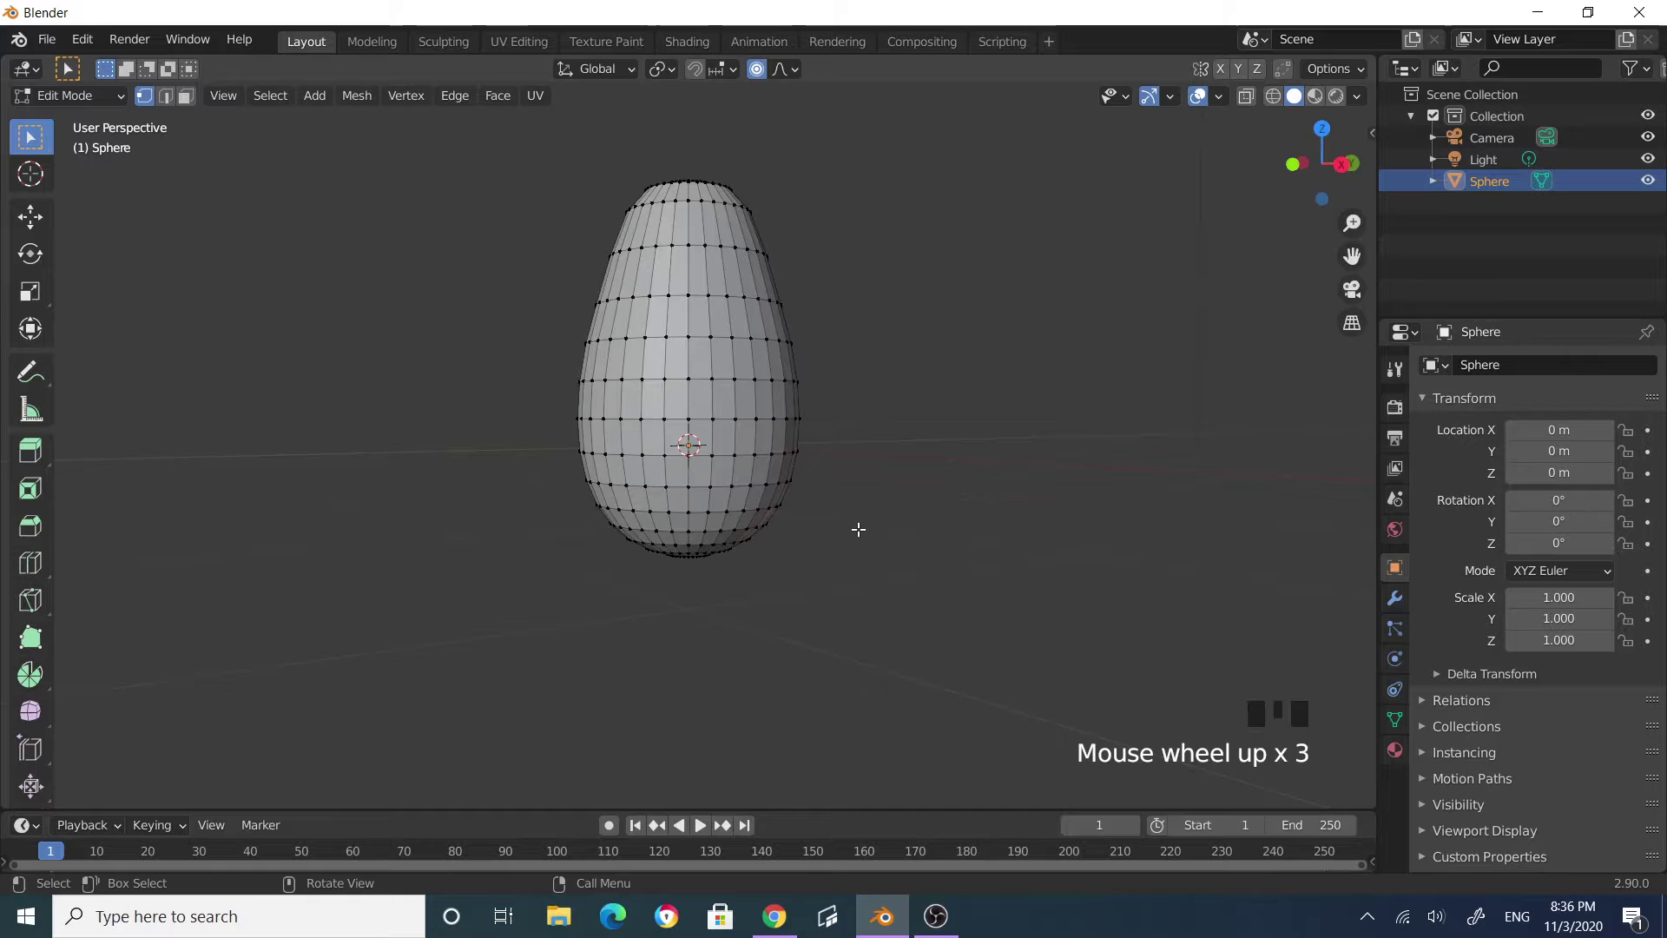
pyautogui.moveTo(856, 528); pyautogui.dragTo(838, 355, button='middle')
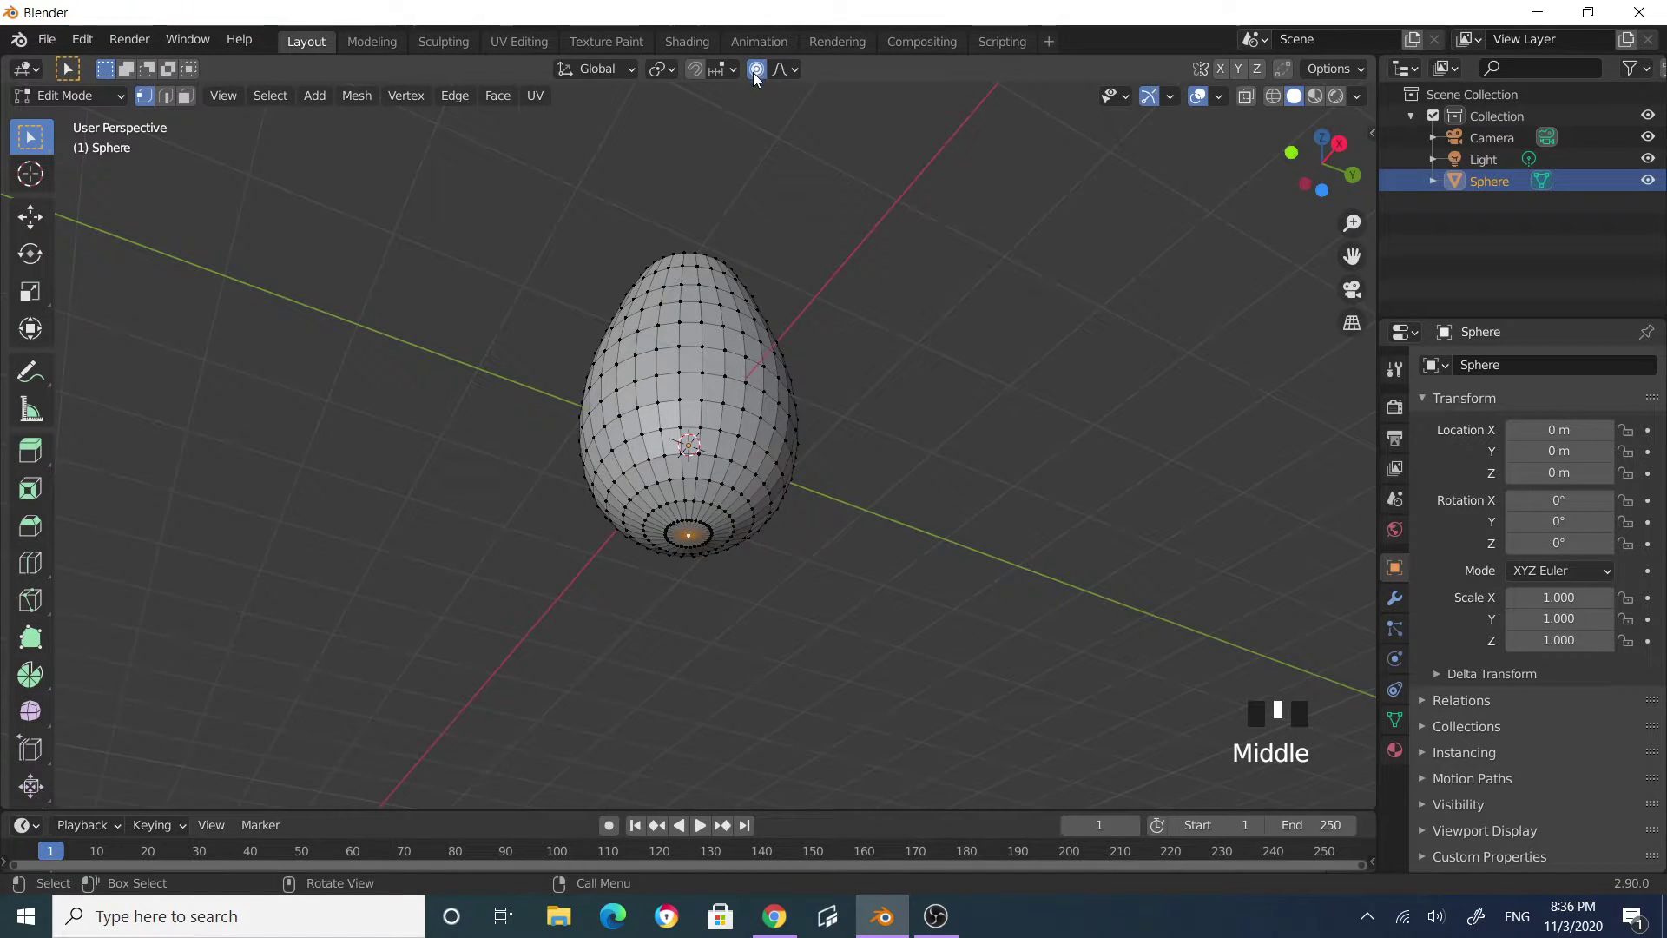
# Step: Lower the bottom pole vertex slightly along Z
pyautogui.press('g')
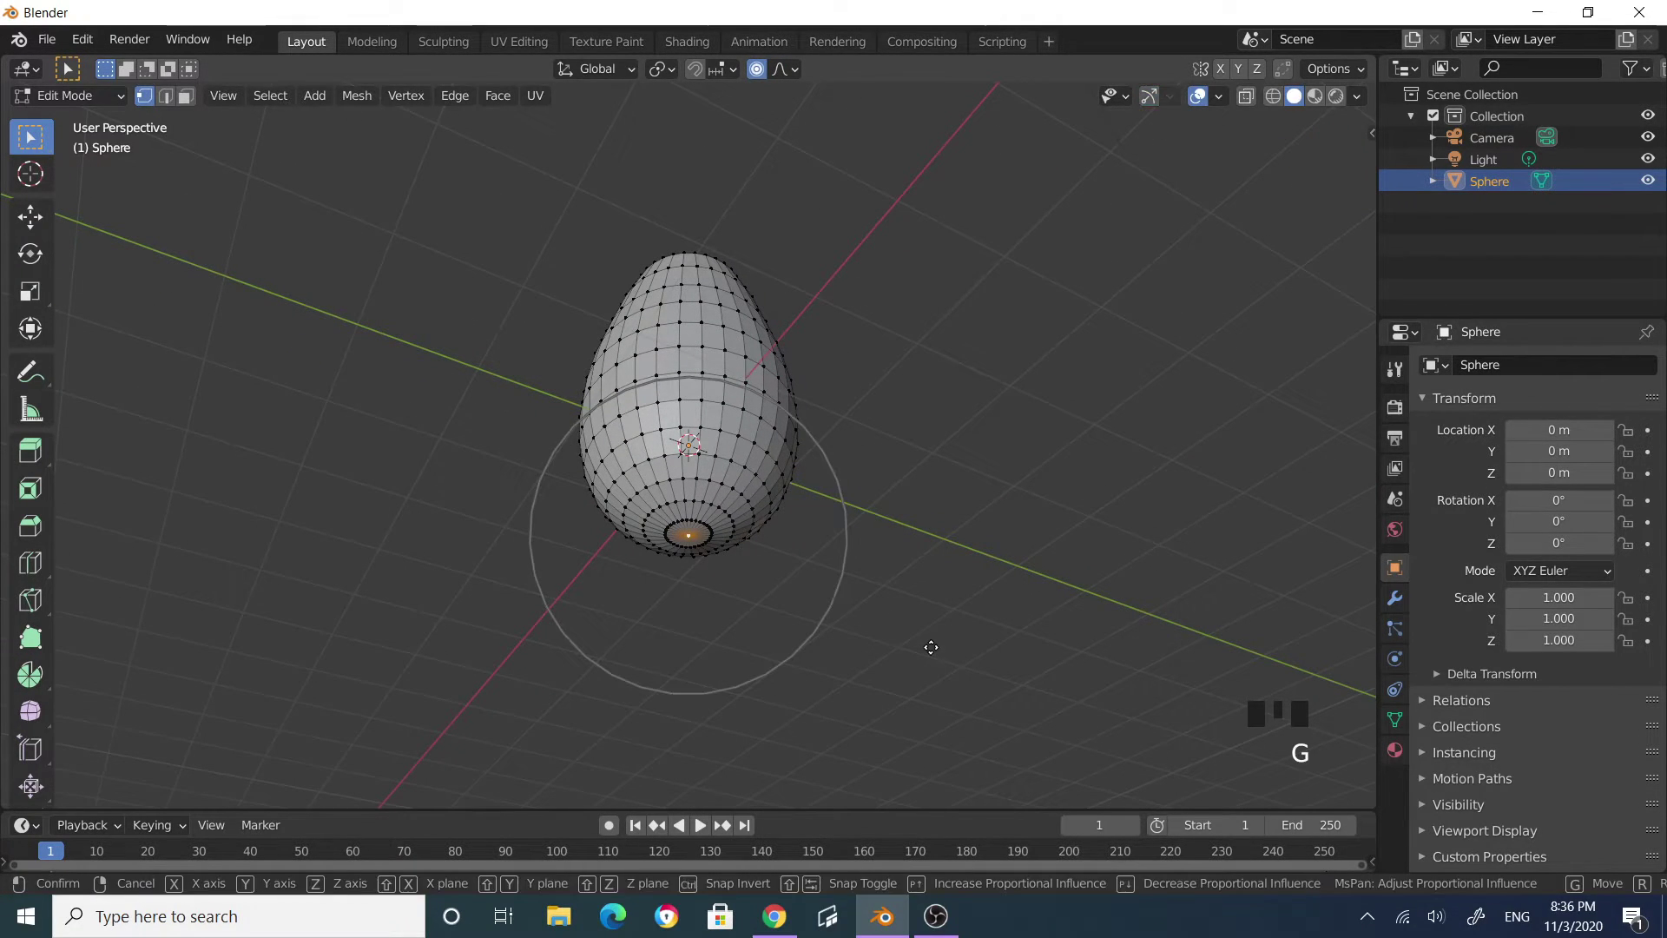
pyautogui.press('z')
pyautogui.scroll(2, 929, 660)
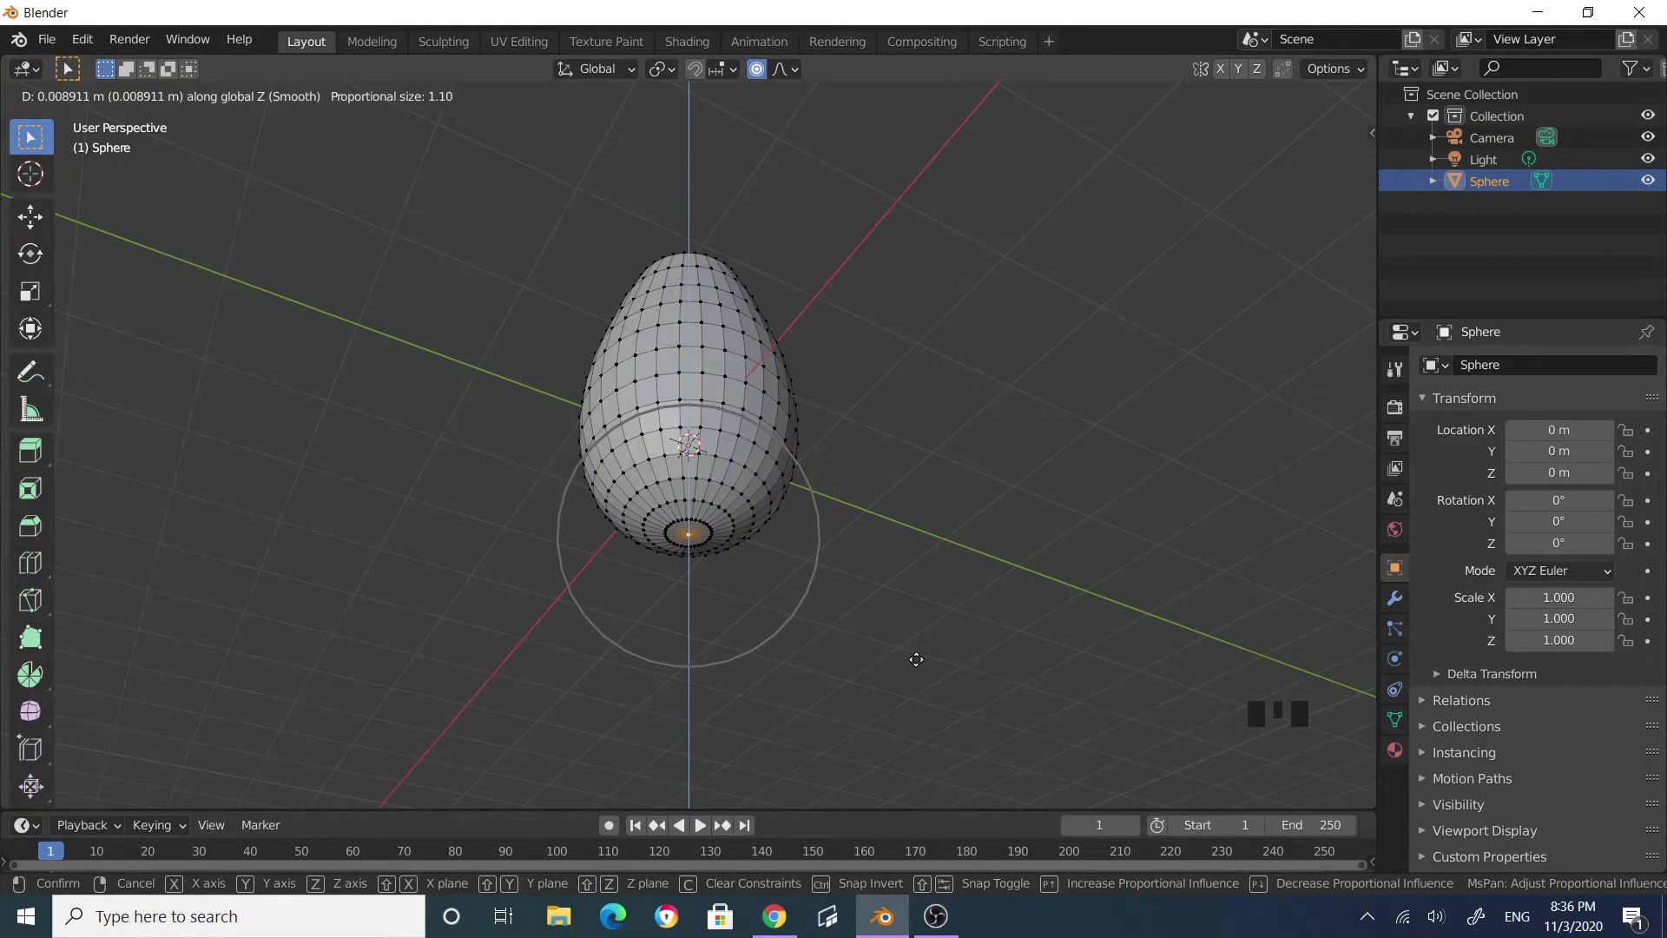
pyautogui.click(917, 631)
pyautogui.moveTo(954, 602); pyautogui.dragTo(920, 709, button='middle')
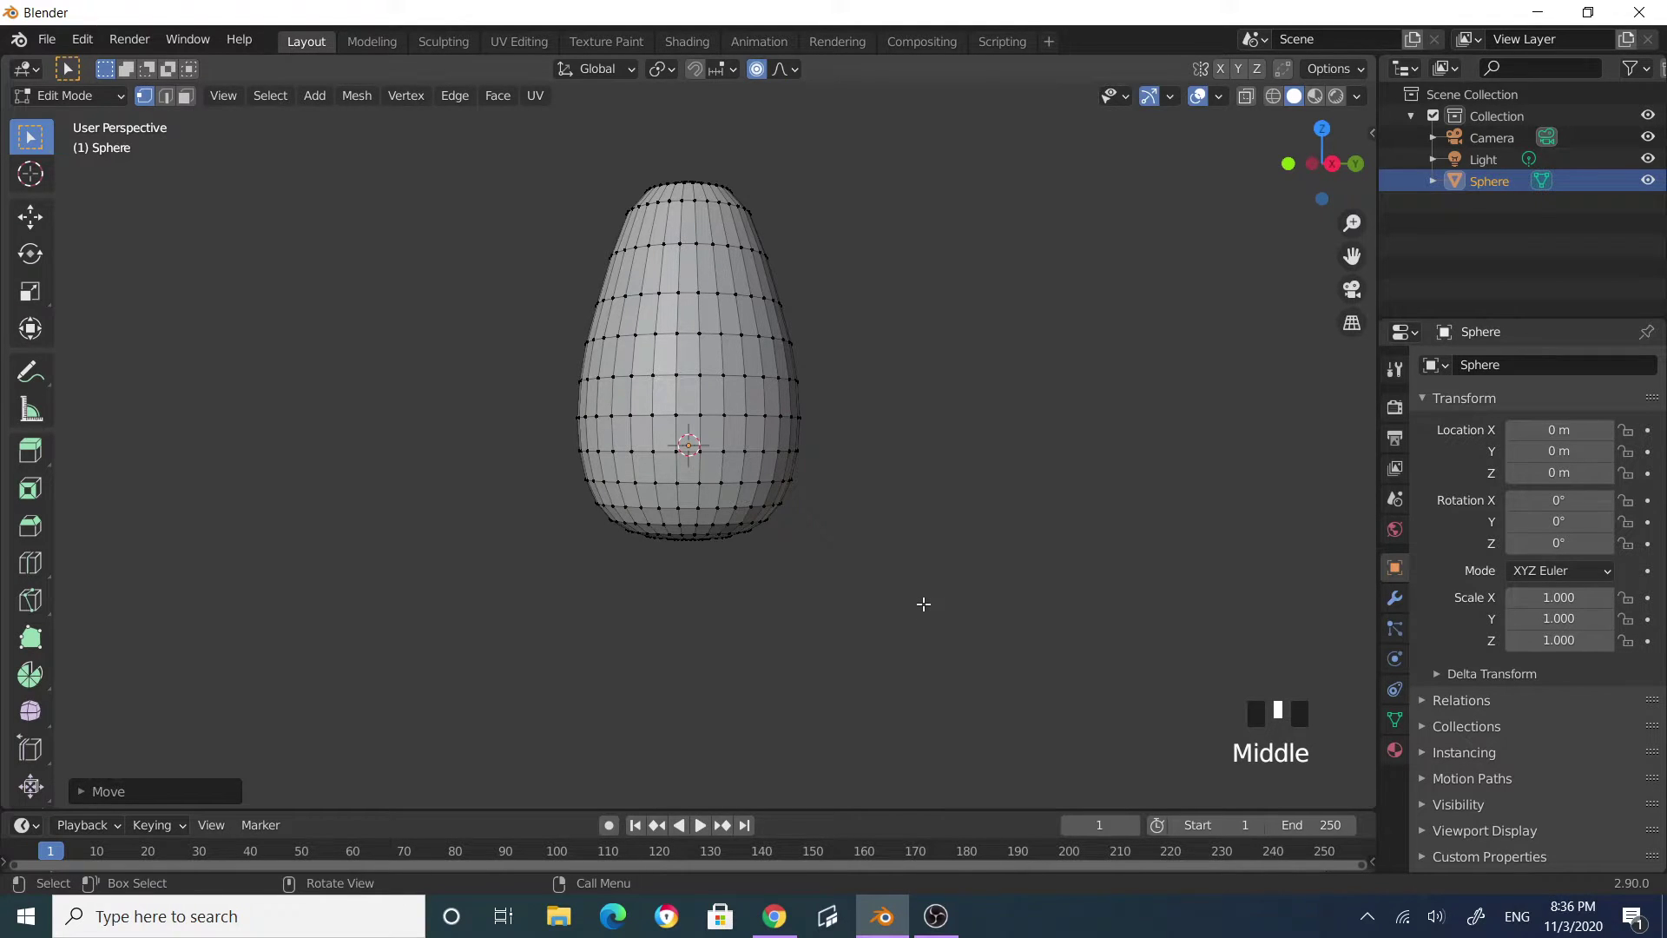
# Step: Flatten the bottom pole by scaling it to 0 along Z
pyautogui.press('s')
pyautogui.press('z')
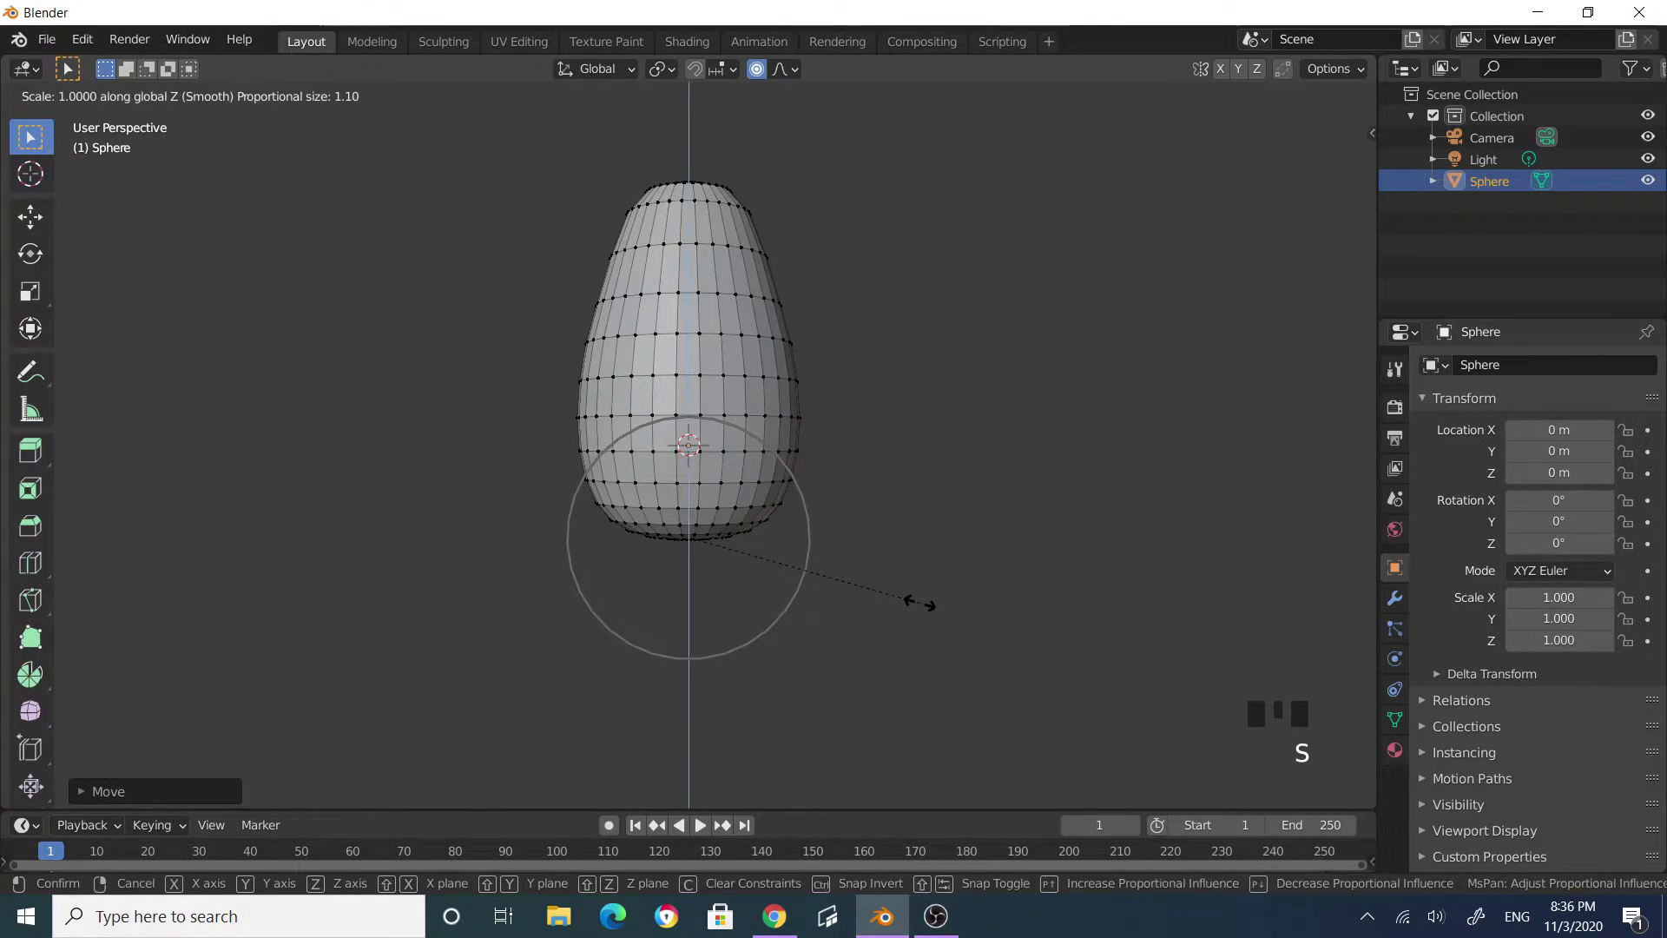
pyautogui.press('0')
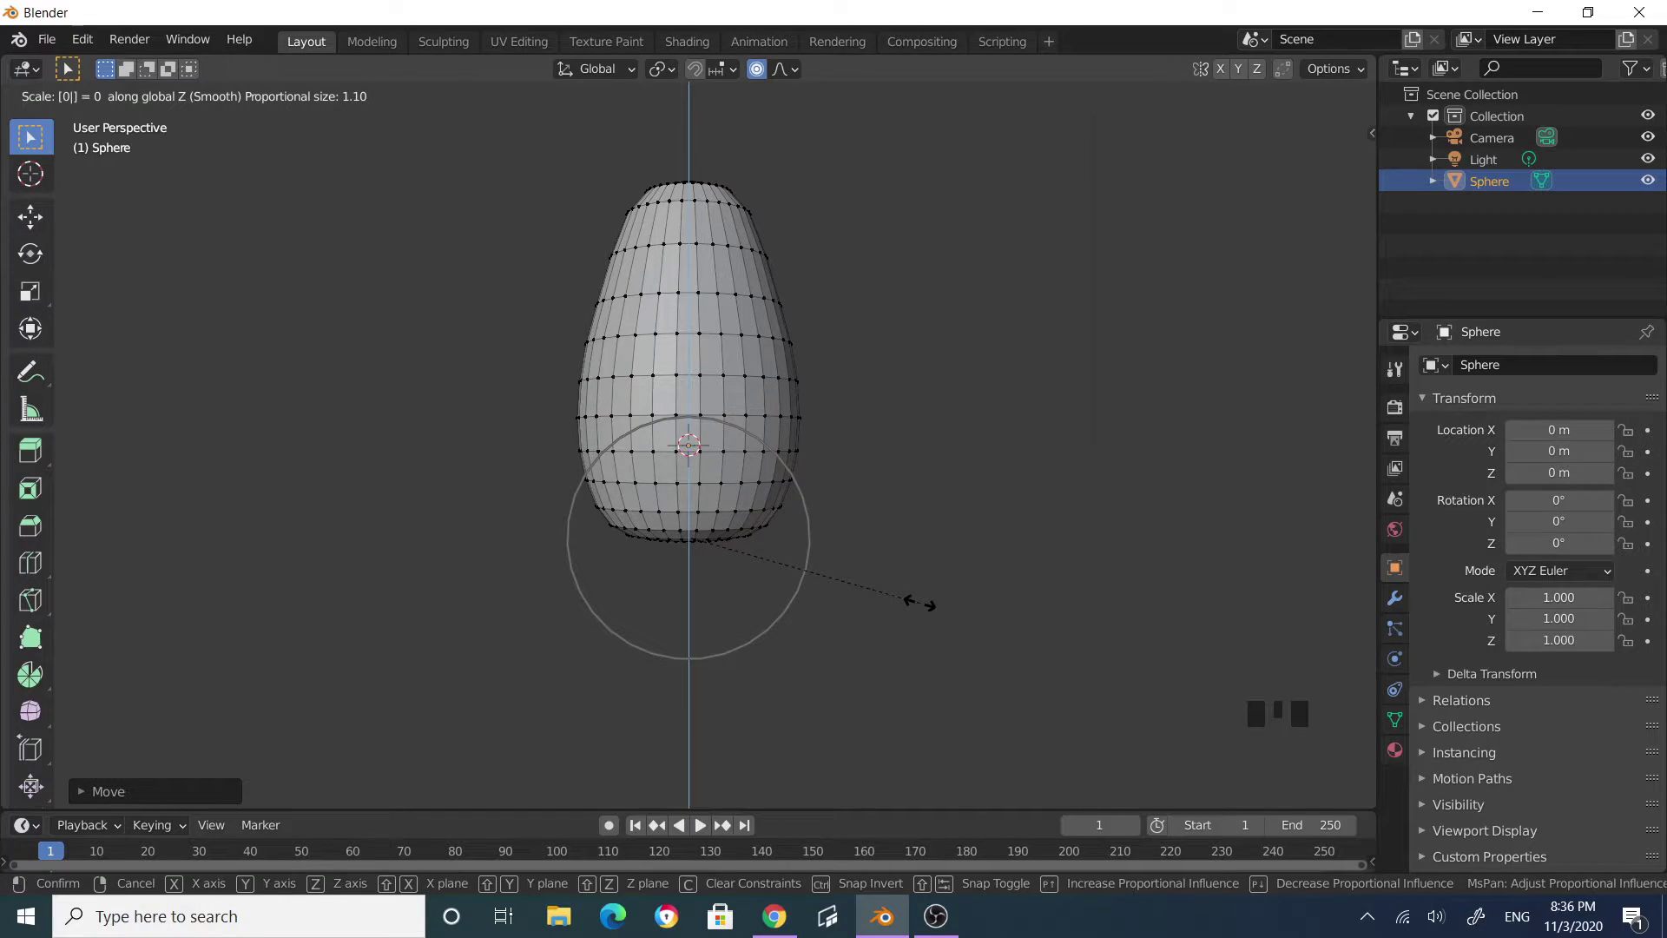
pyautogui.press('Return')
# Step: Redo the bottom flattening to 0 along Z with a wider smooth falloff, then inspect the underside
pyautogui.moveTo(923, 603); pyautogui.dragTo(863, 550, button='middle')
pyautogui.press('s')
pyautogui.press('z')
pyautogui.press('0')
pyautogui.scroll(-3, 877, 532)
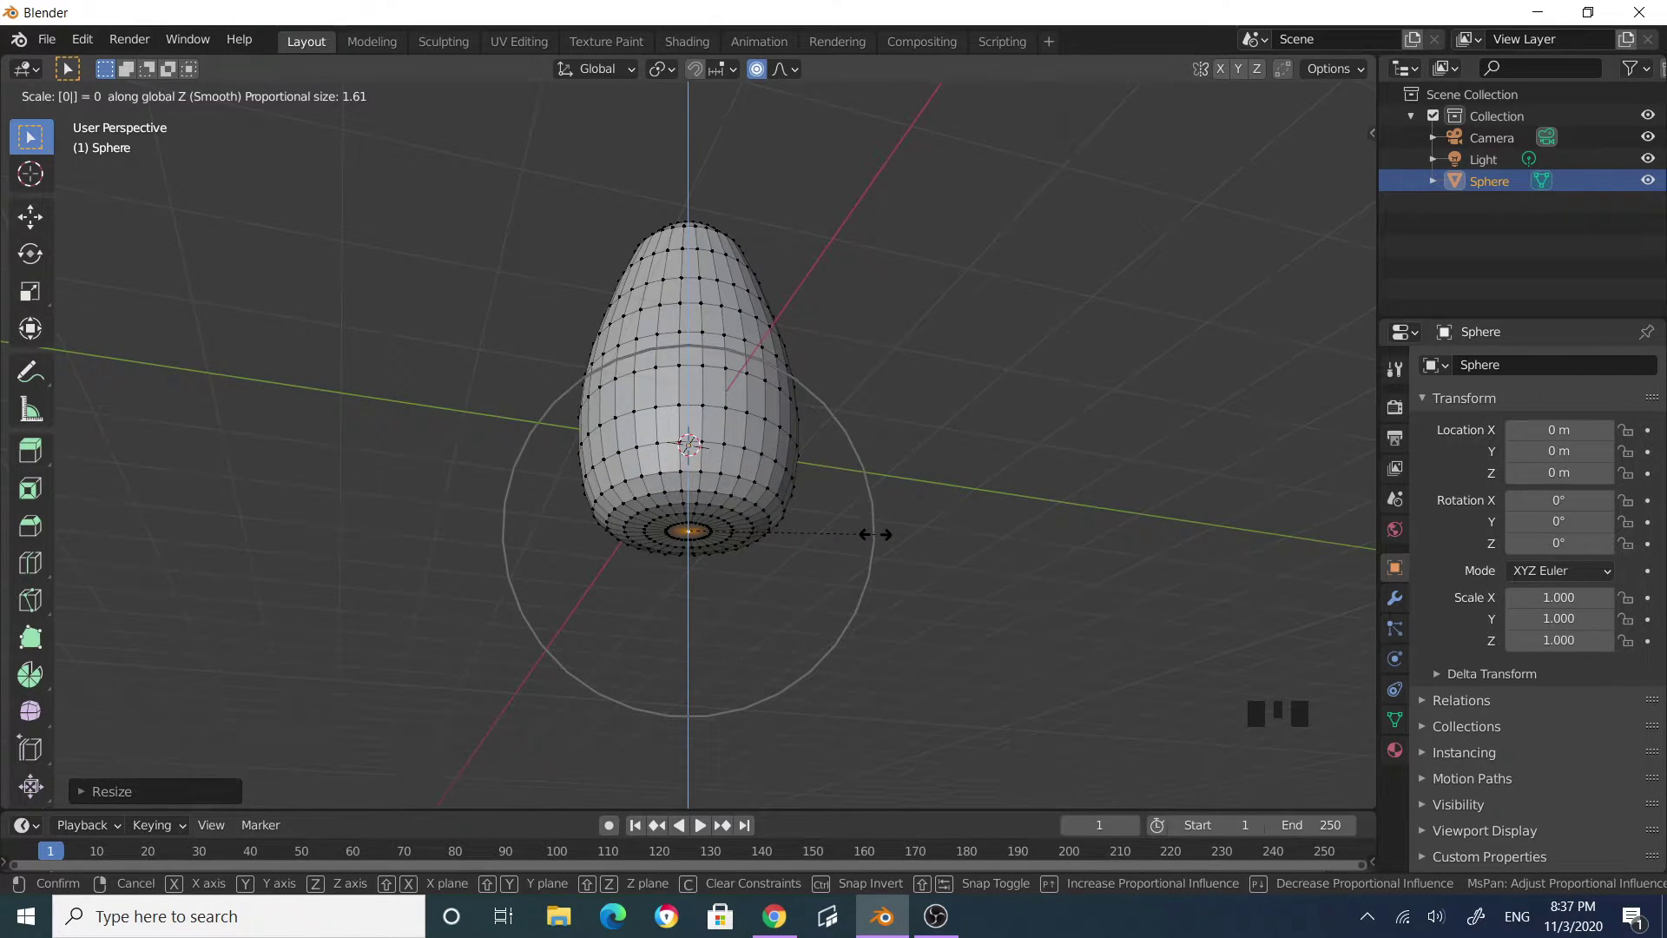
pyautogui.scroll(-2, 871, 528)
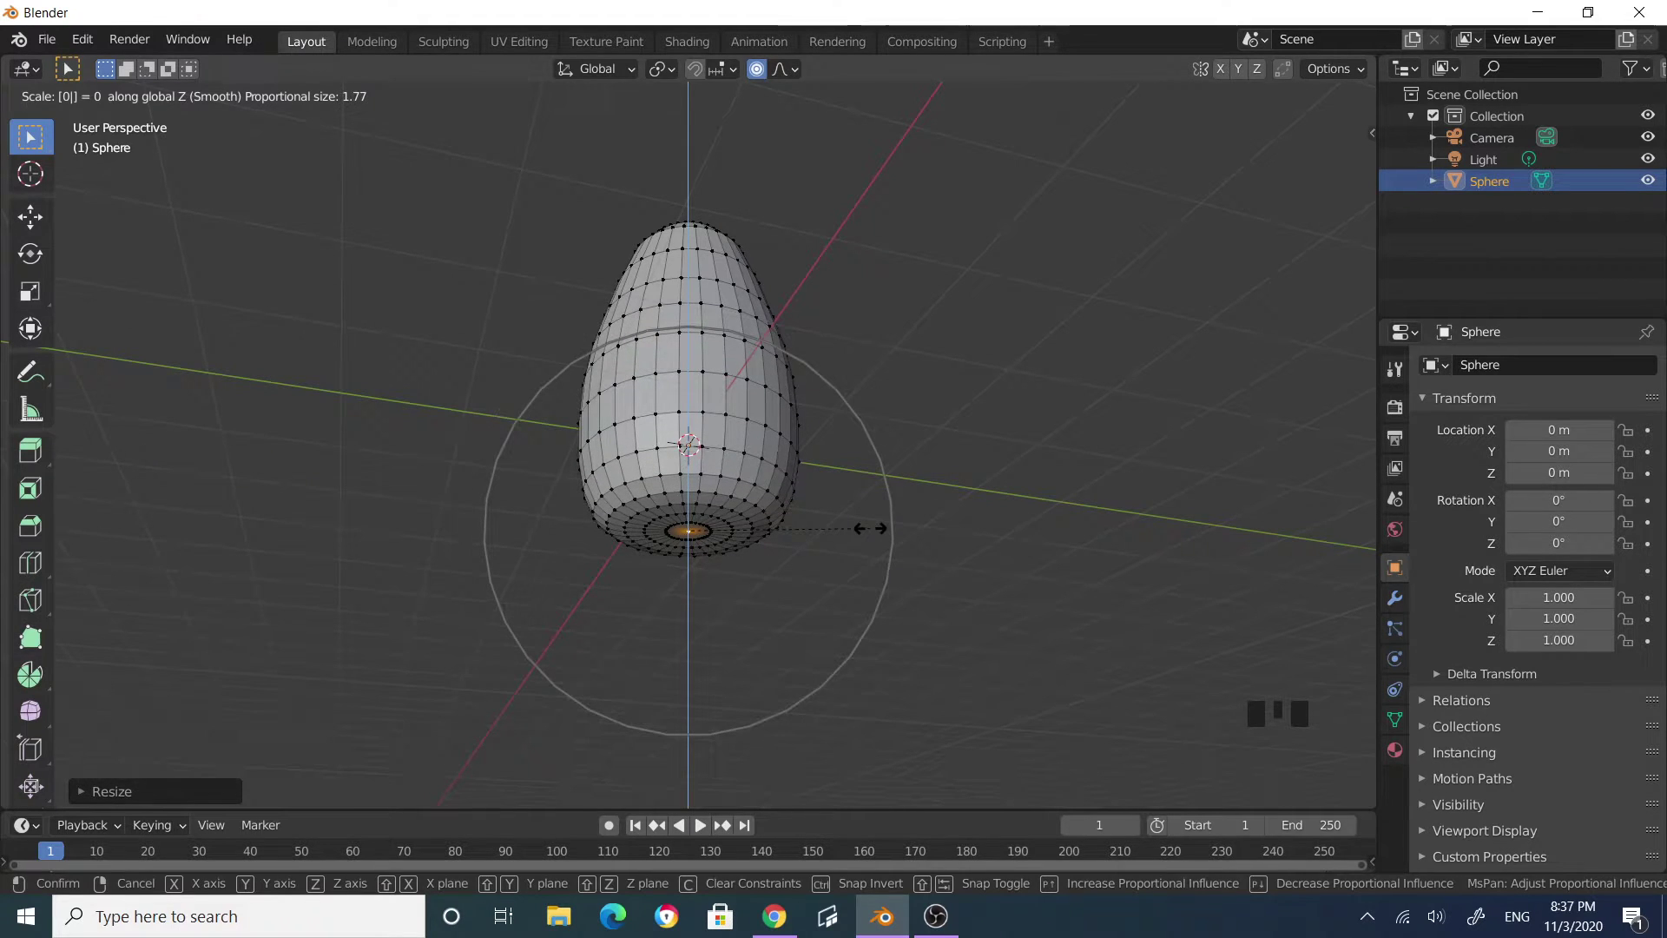
pyautogui.scroll(-1, 870, 527)
pyautogui.click(871, 528)
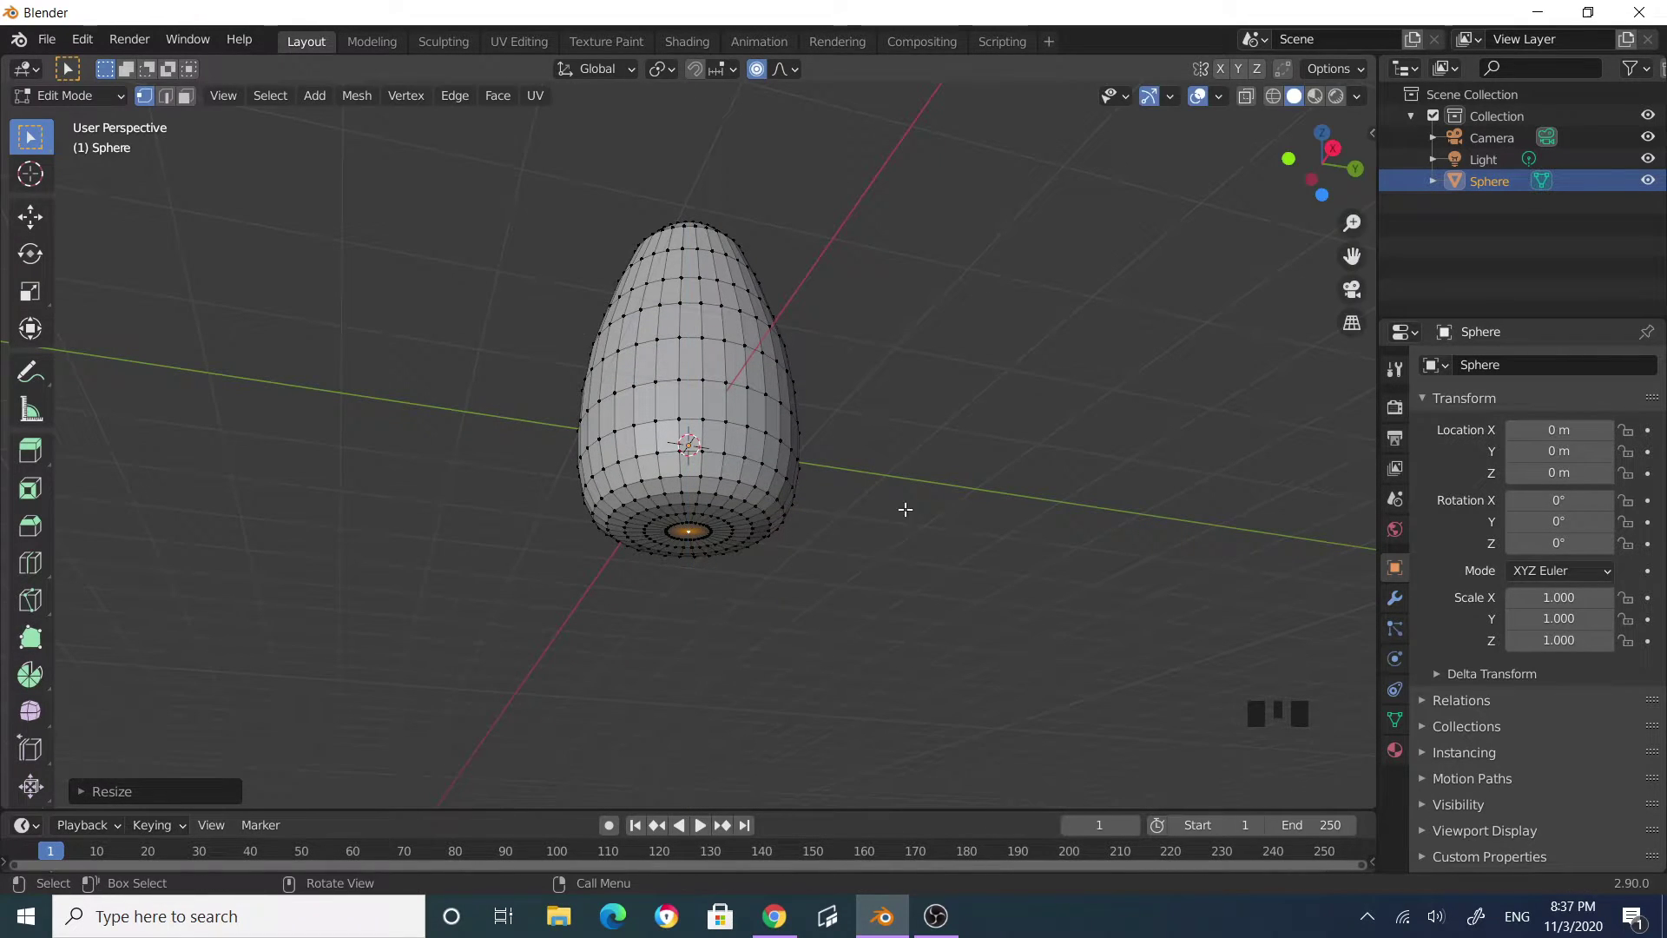
pyautogui.moveTo(972, 435); pyautogui.dragTo(841, 328, button='middle')
pyautogui.scroll(2, 811, 559)
pyautogui.moveTo(811, 558); pyautogui.dragTo(841, 469, button='middle')
# Step: In face mode, Alt-select the ring of faces around the bottom pole
pyautogui.click(761, 414)
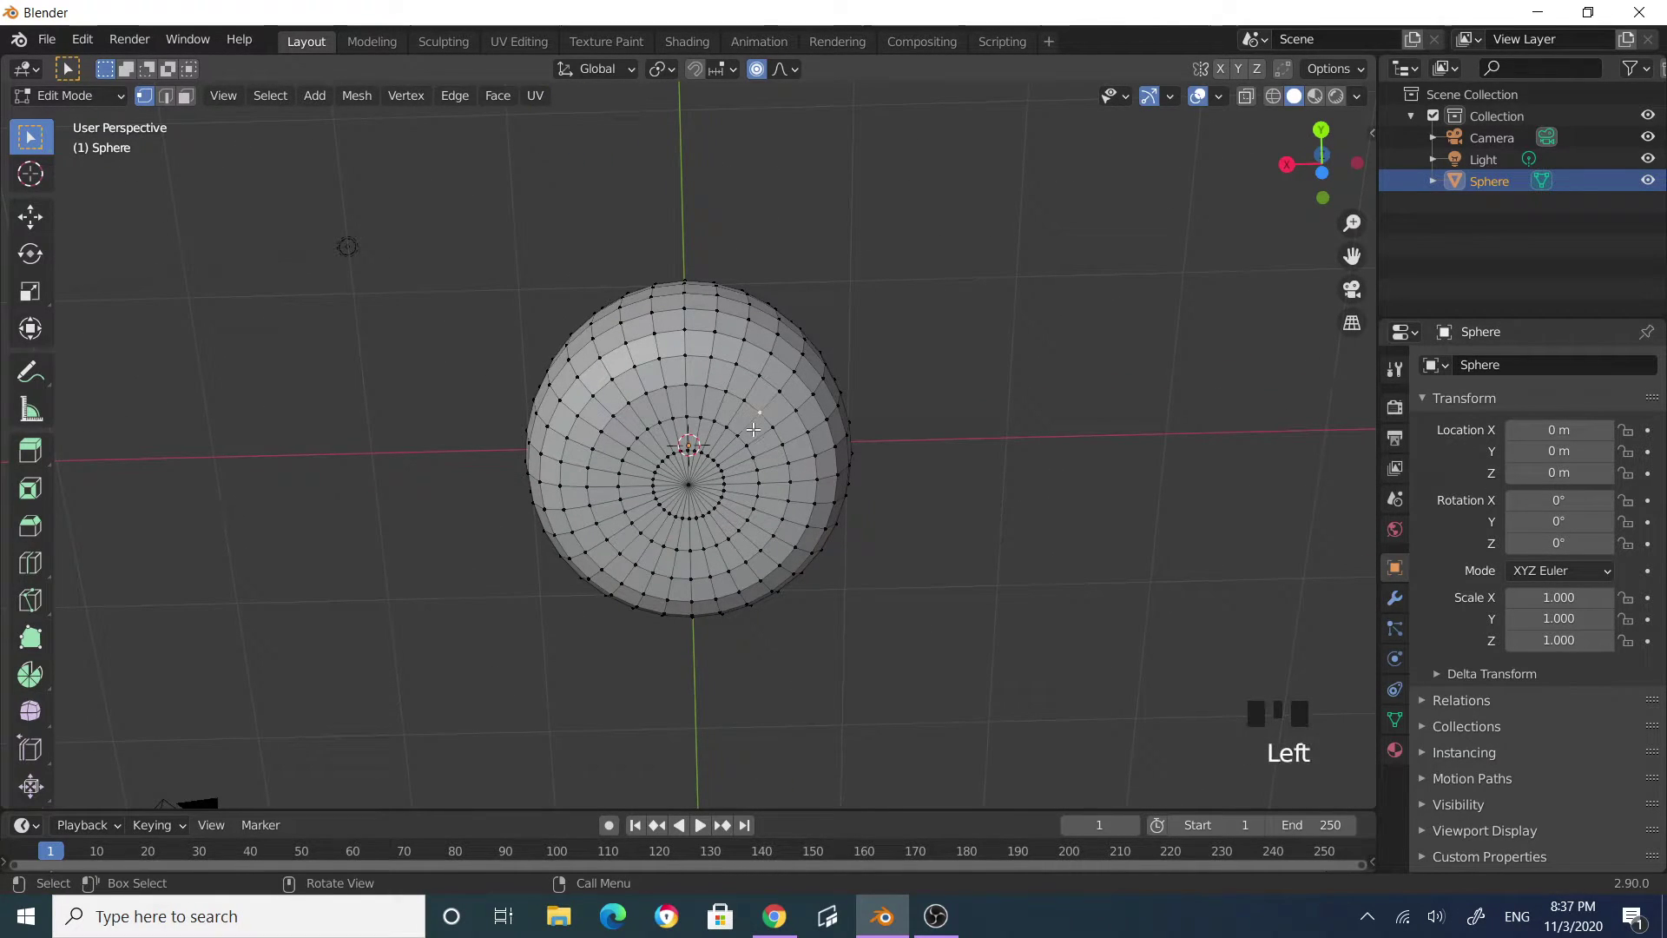
pyautogui.click(186, 96)
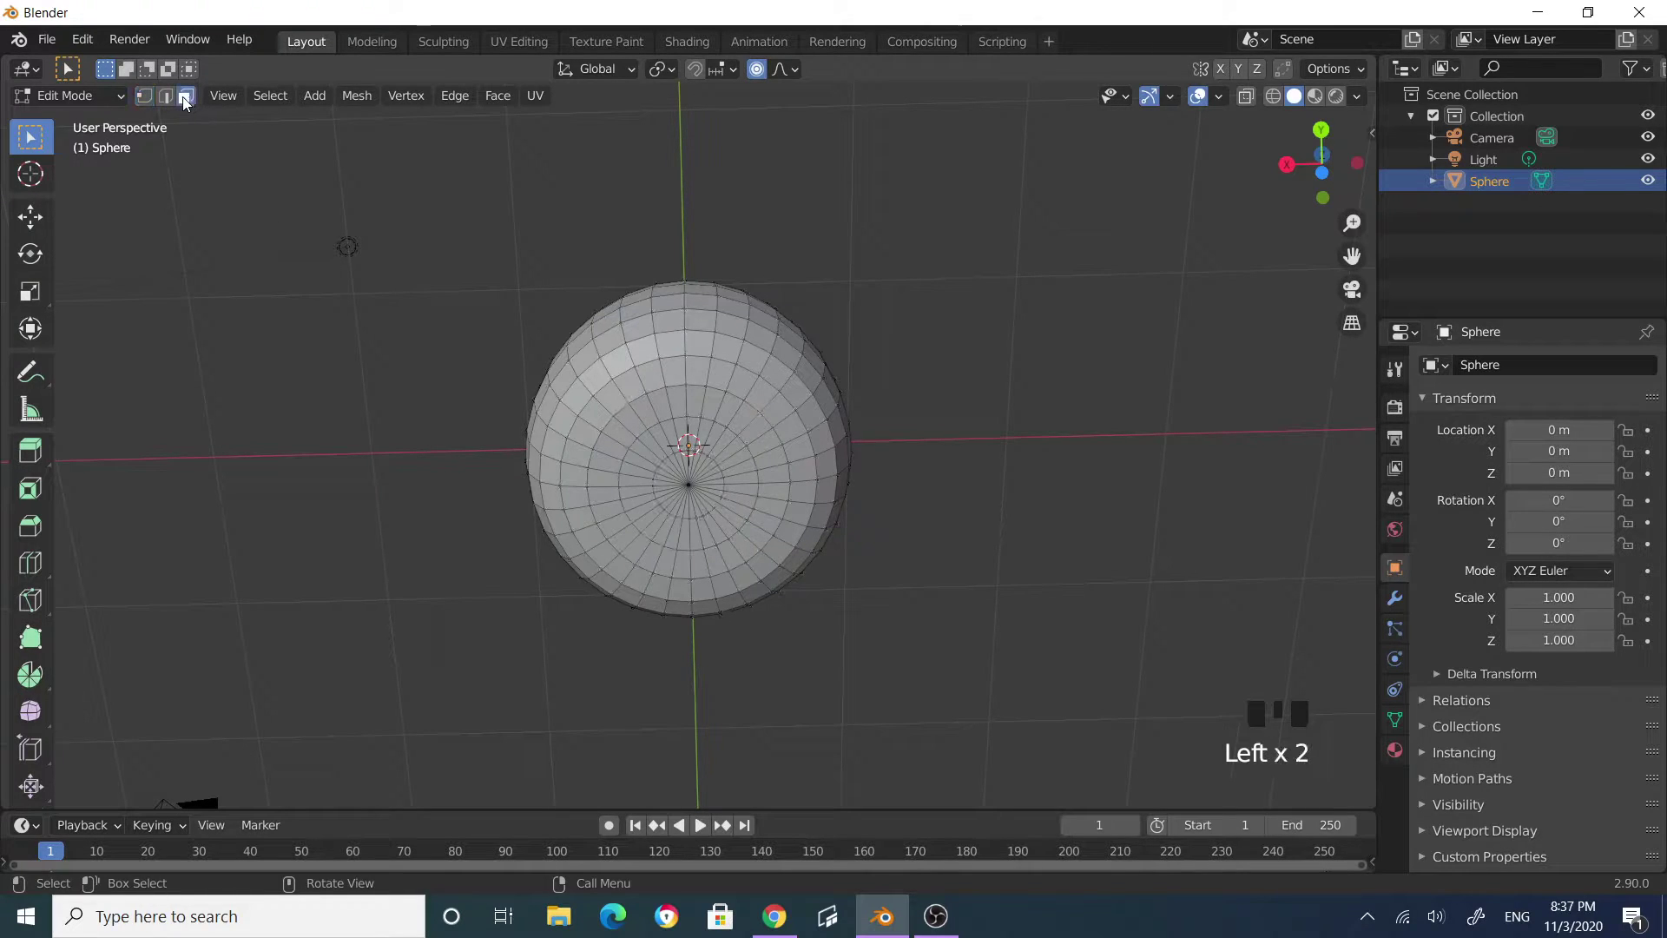
pyautogui.click(745, 424)
pyautogui.press('alt')
pyautogui.keyDown('alt'); pyautogui.click(747, 427); pyautogui.keyUp('alt')
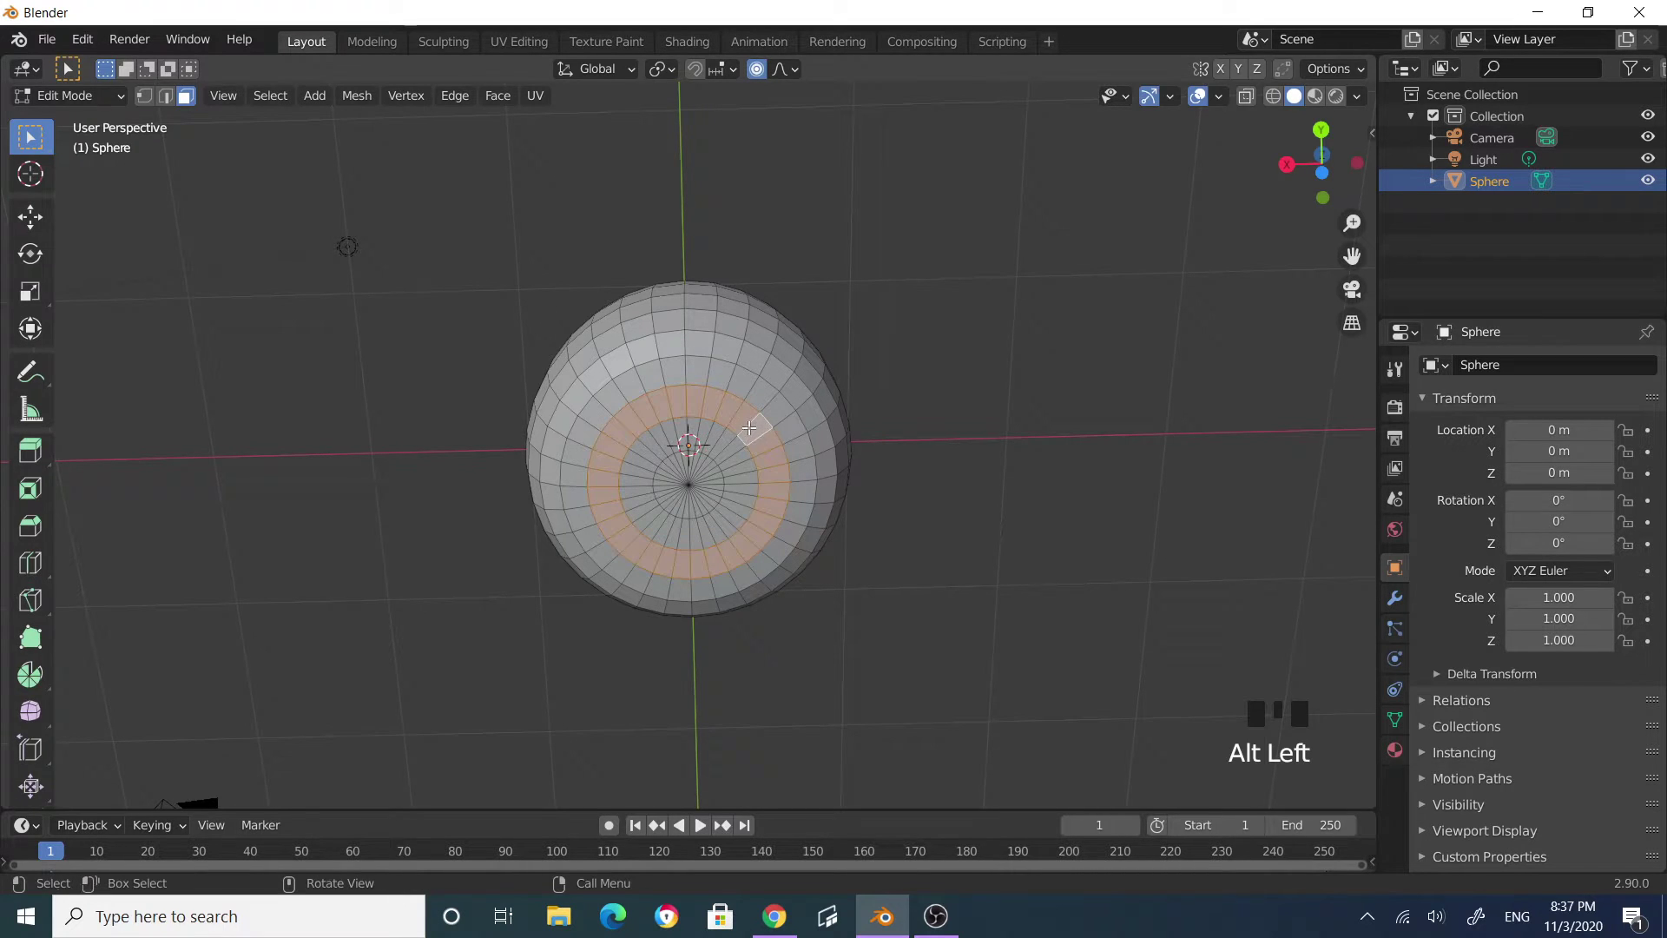
pyautogui.moveTo(920, 342); pyautogui.dragTo(903, 527, button='middle')
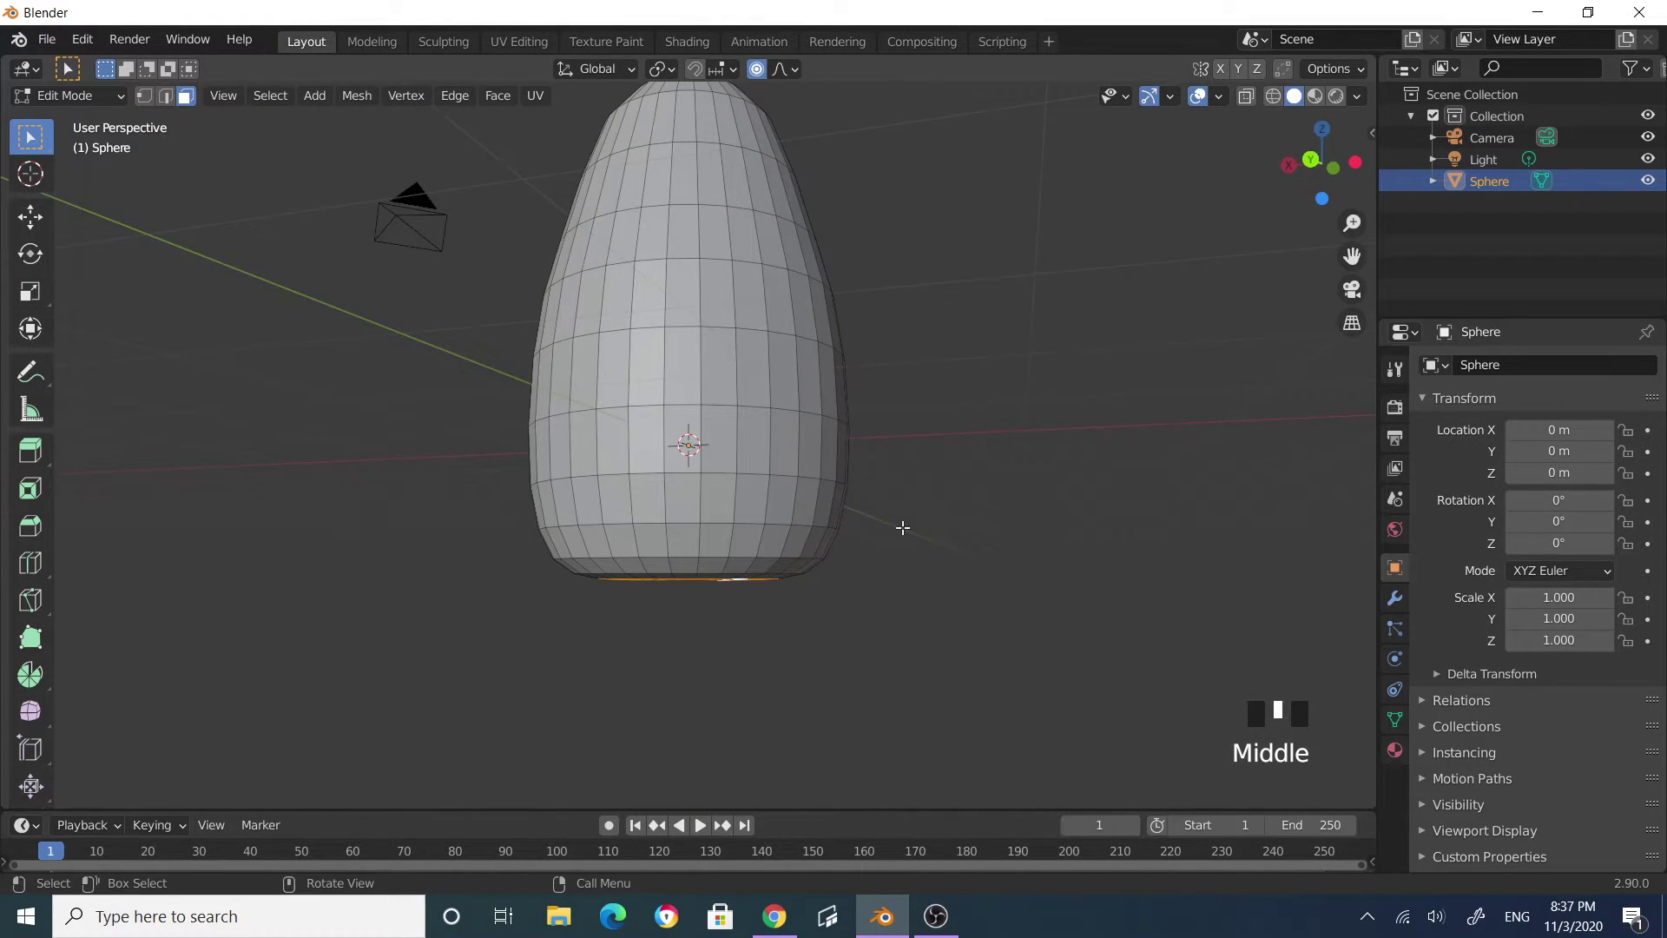
# Step: Extrude the bottom ring down, turn off proportional editing, and scale it outward
pyautogui.press('e')
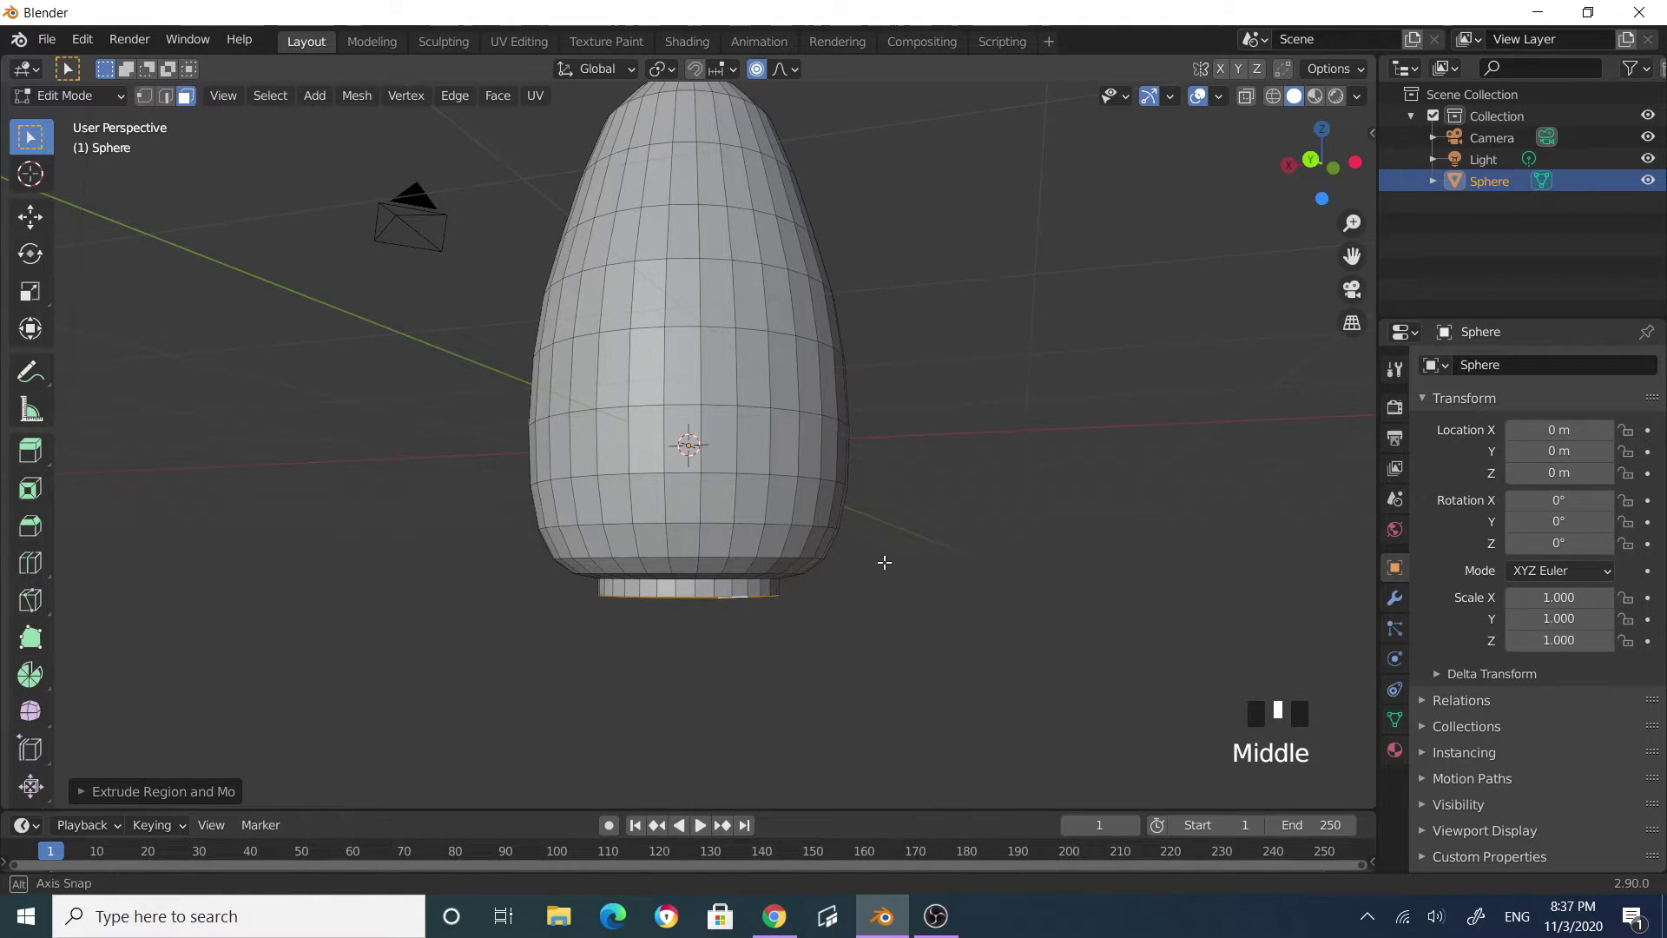
pyautogui.moveTo(884, 563); pyautogui.dragTo(875, 518, button='middle')
pyautogui.scroll(1, 875, 519)
pyautogui.press('s')
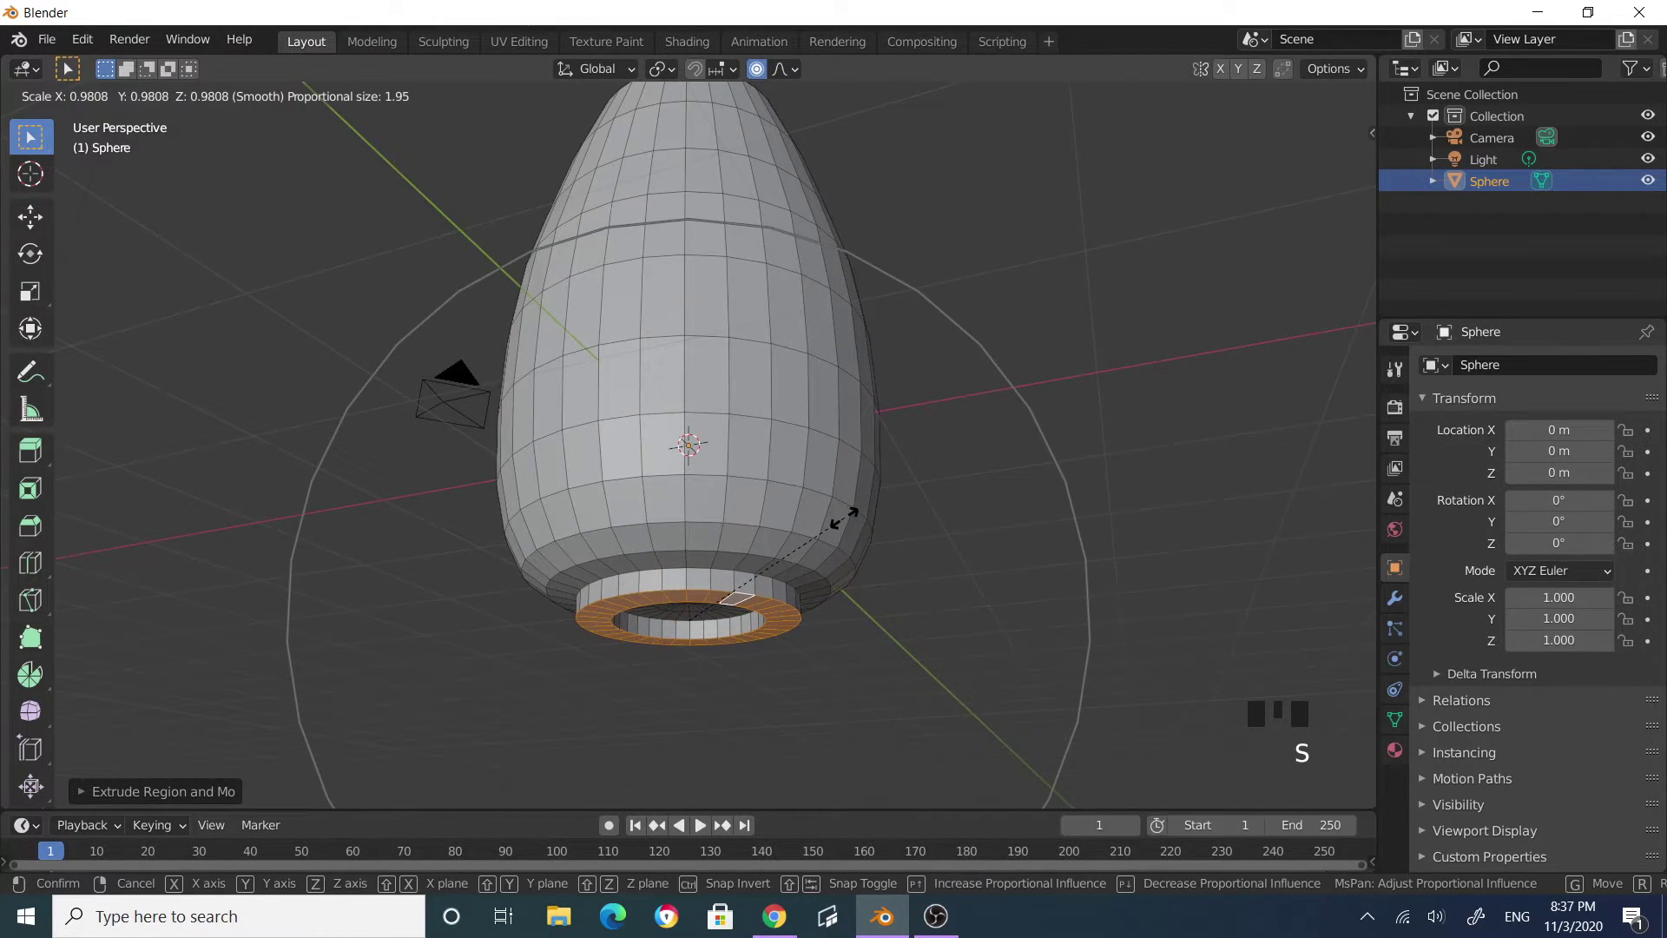
pyautogui.rightClick(879, 508)
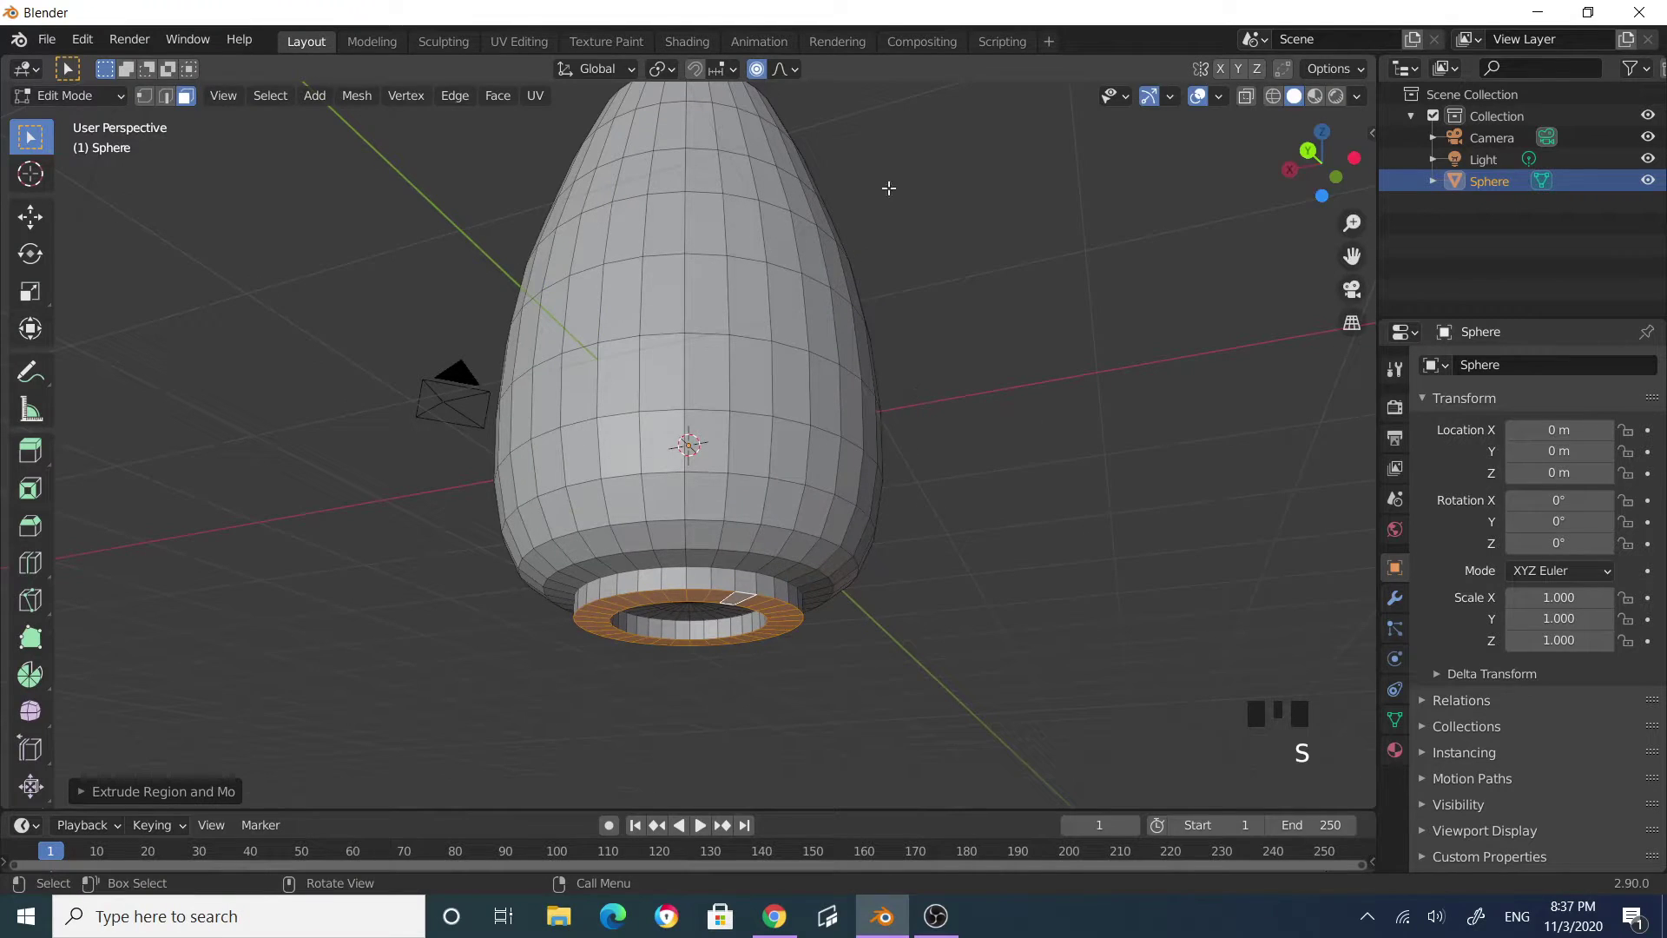
pyautogui.click(756, 69)
pyautogui.press('s')
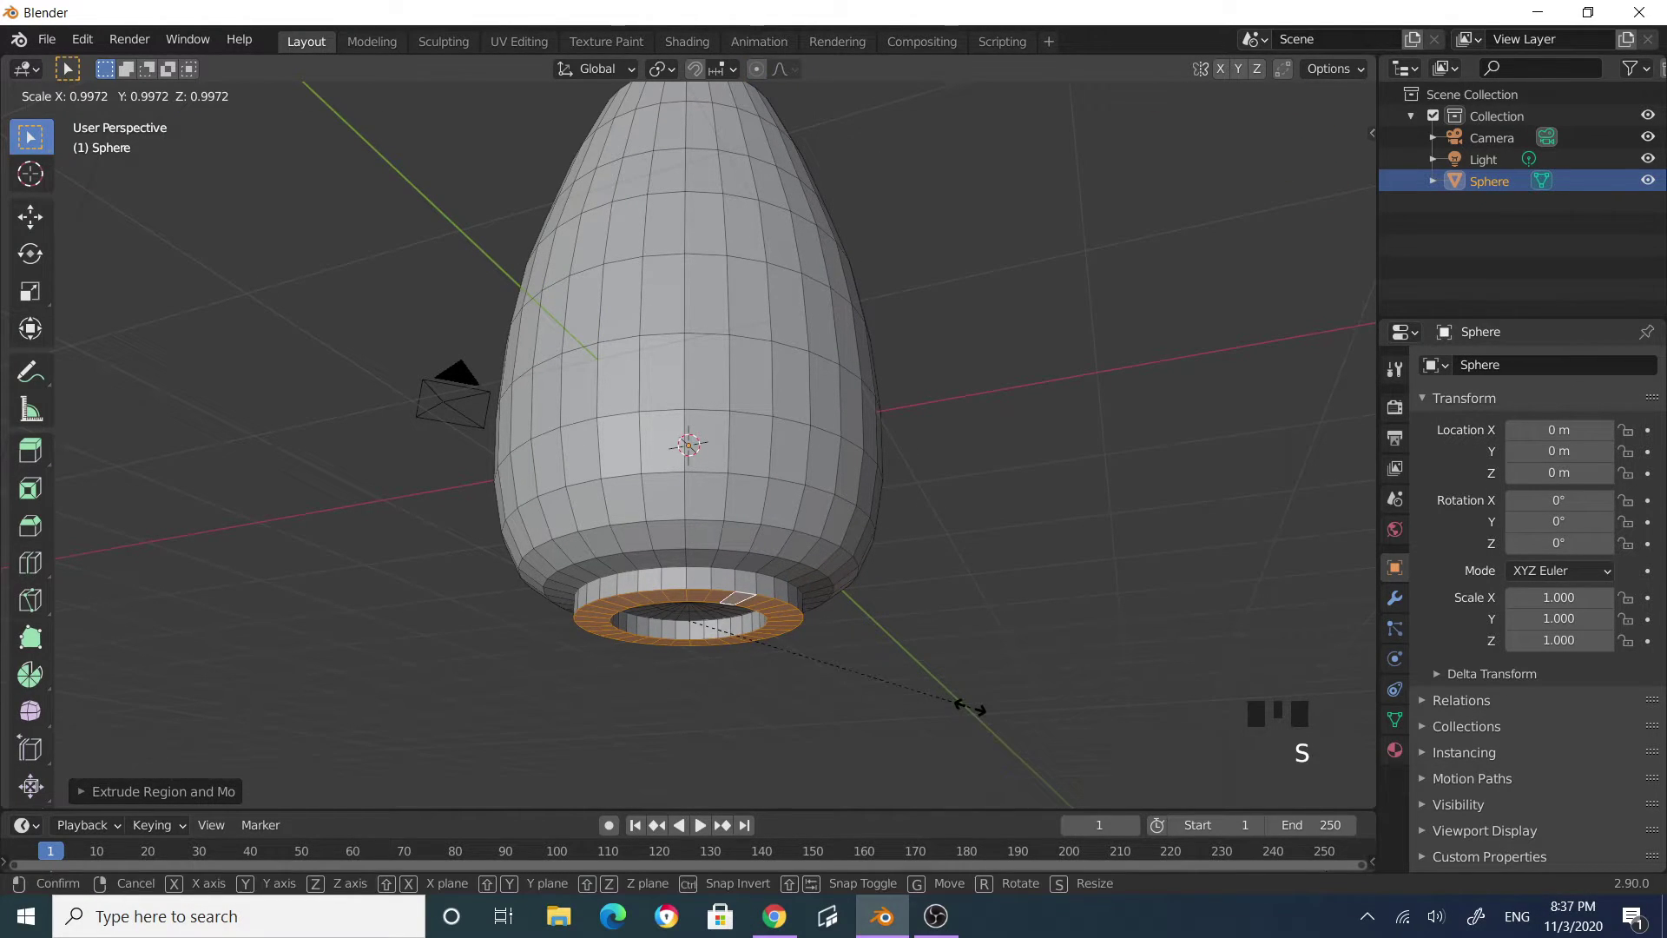
pyautogui.click(1034, 678)
# Step: Extrude the ring down again, widen it, and extrude once more to form a stepped foot
pyautogui.moveTo(1038, 677); pyautogui.dragTo(1024, 707, button='middle')
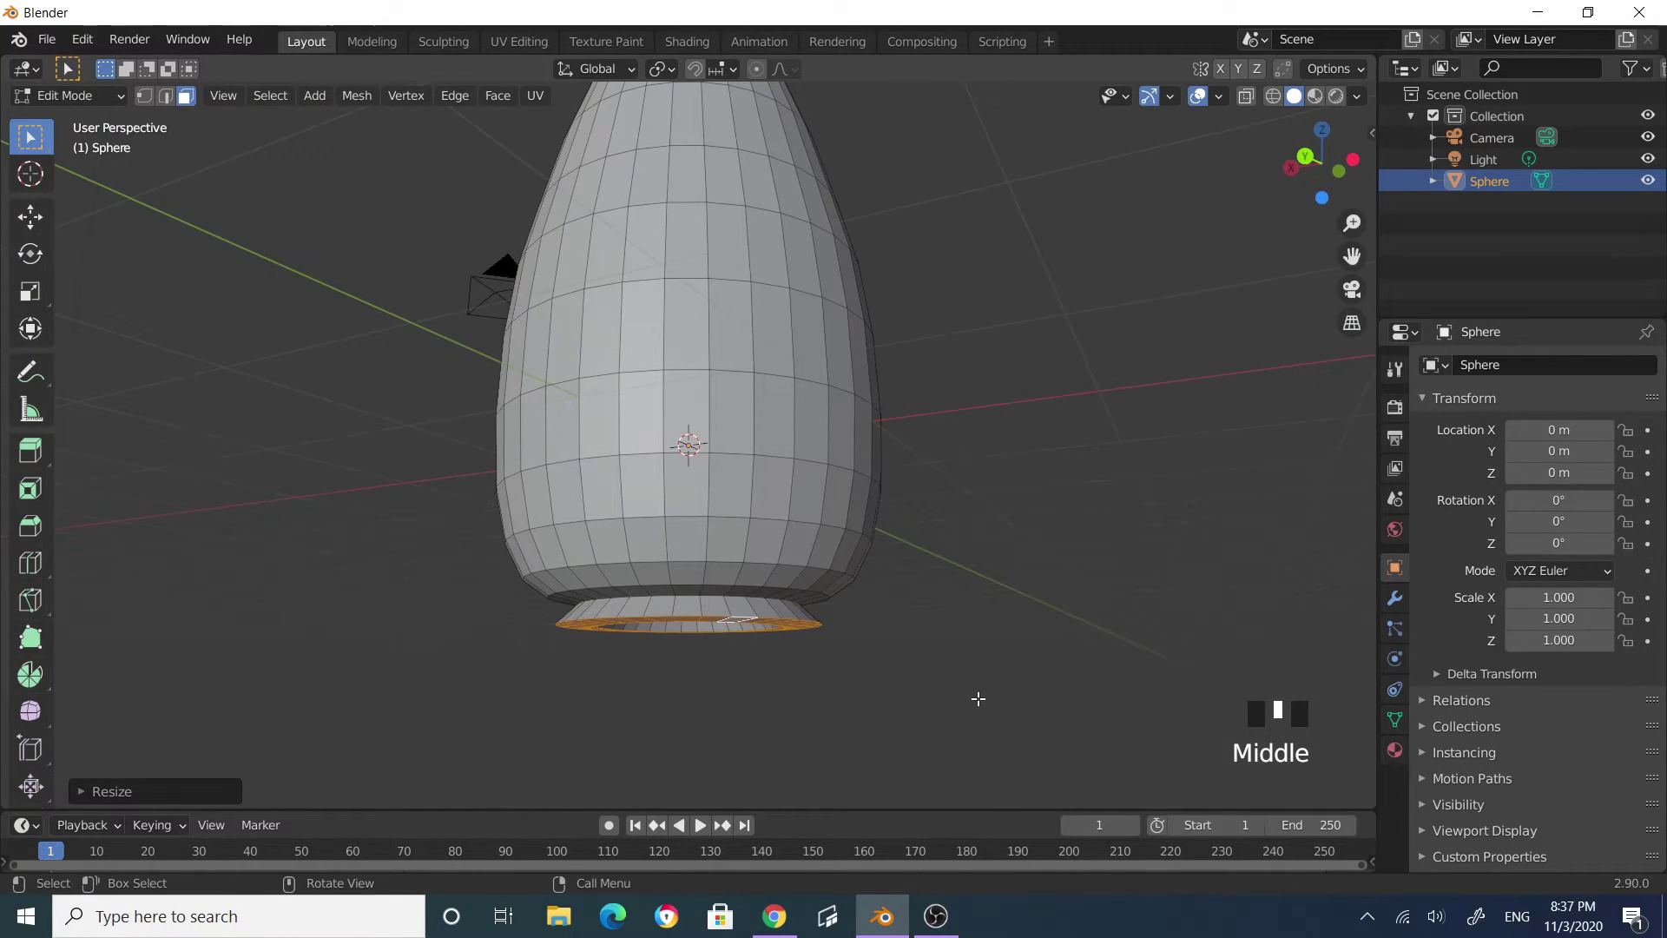
pyautogui.press('e')
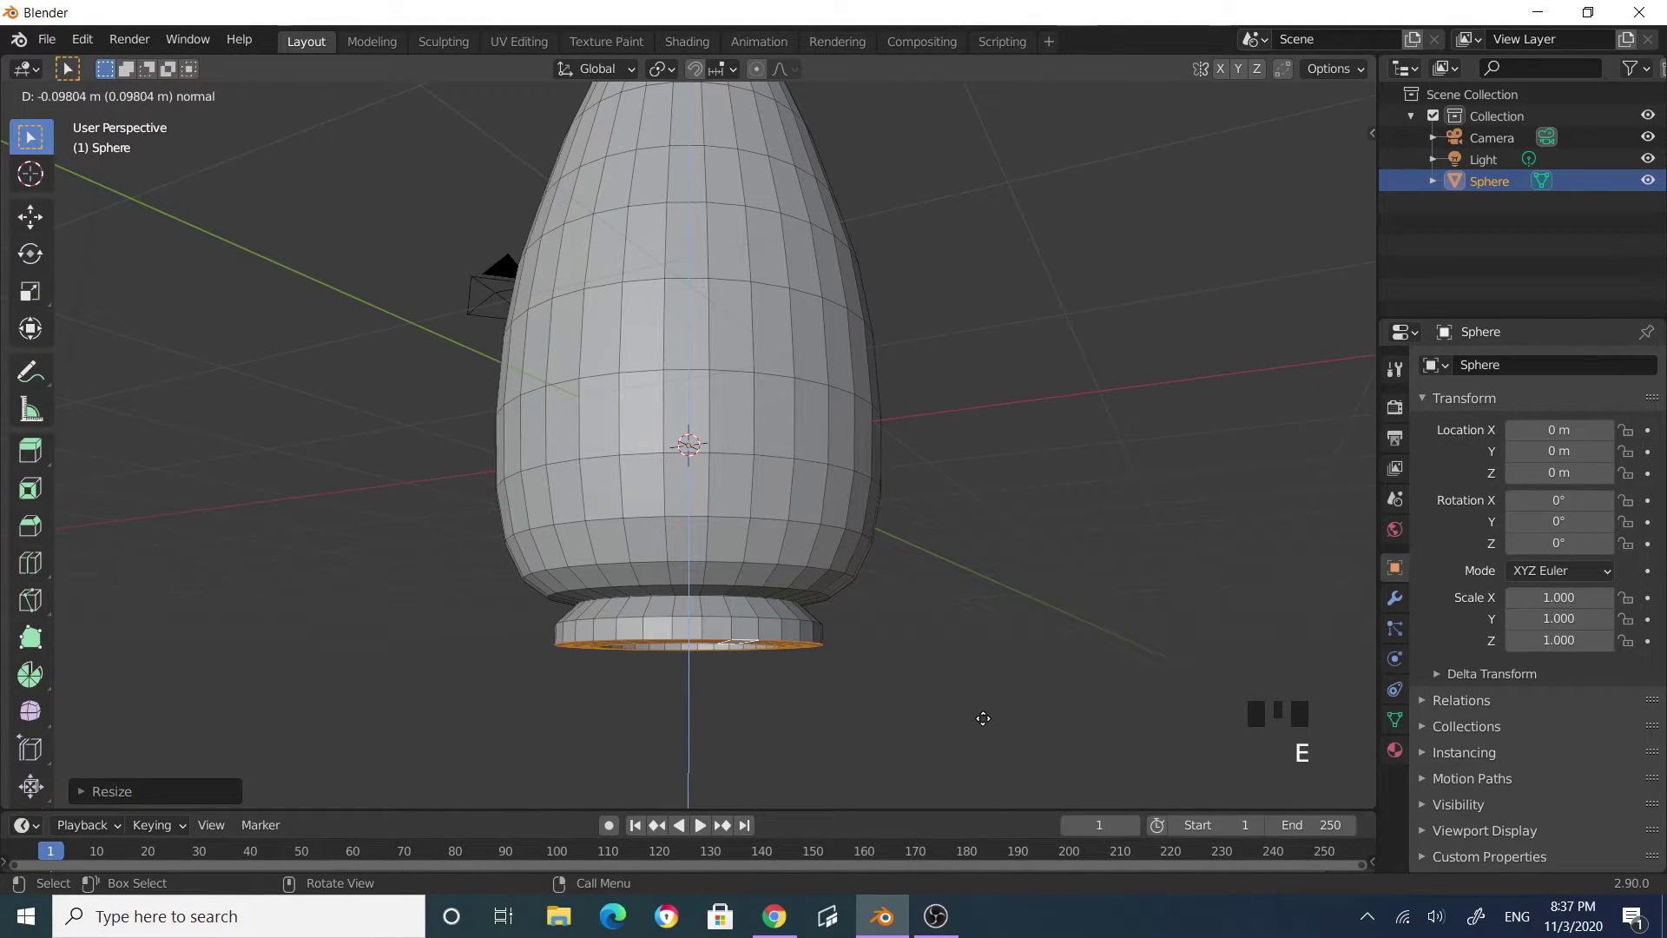
pyautogui.click(984, 715)
pyautogui.press('s')
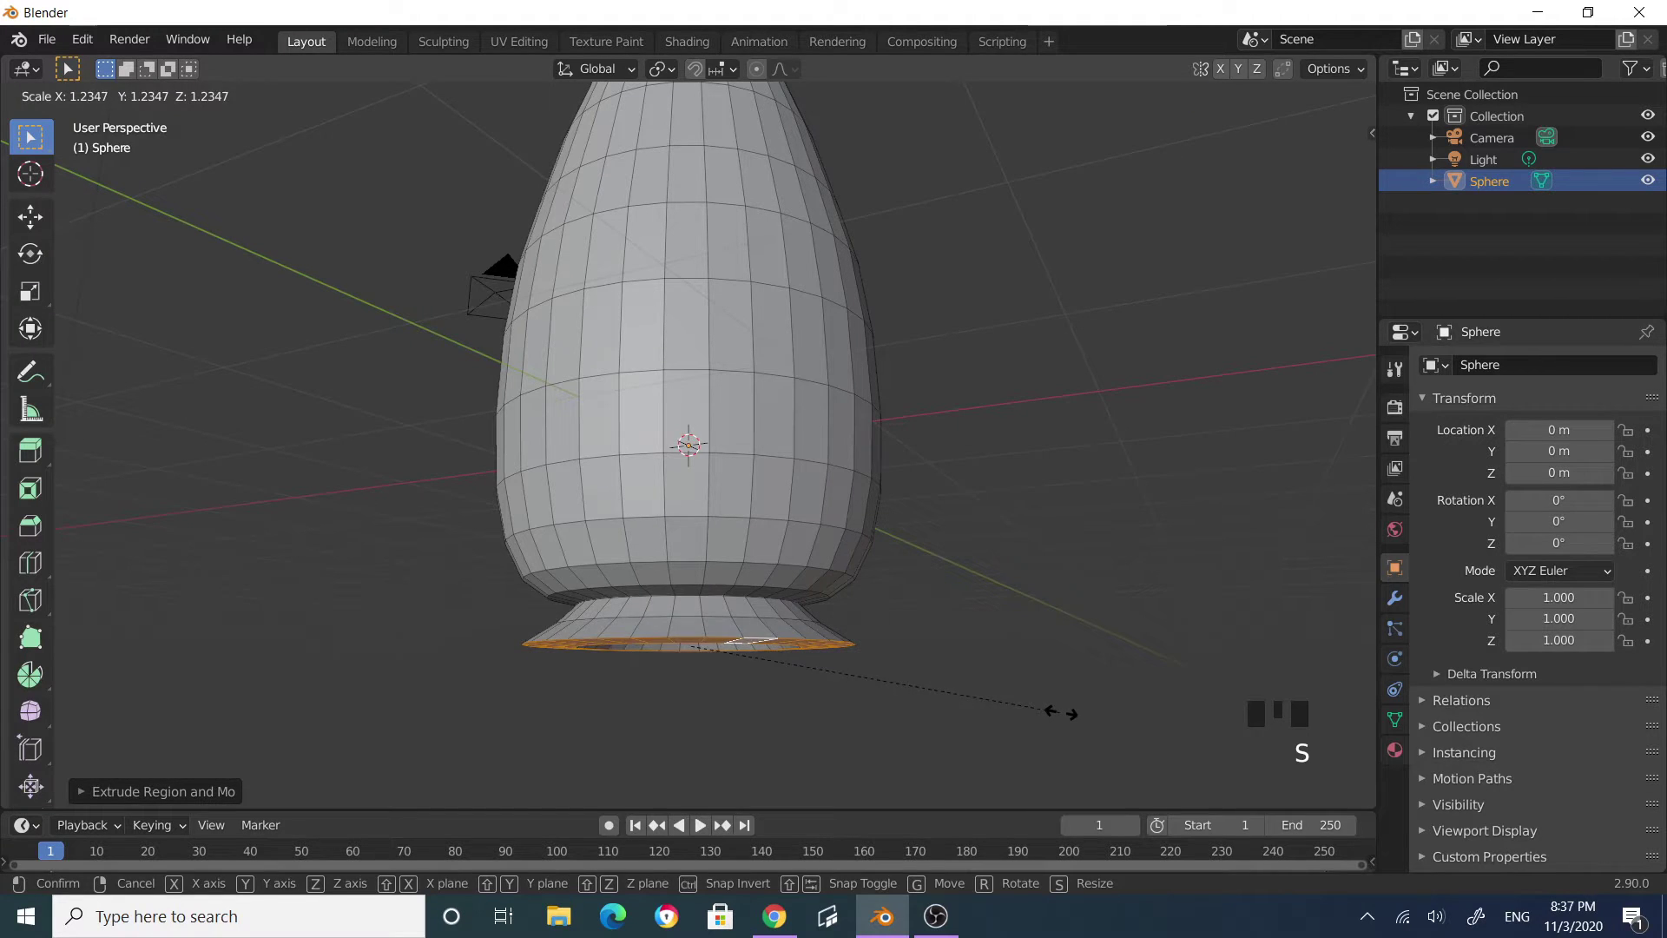
pyautogui.click(1081, 708)
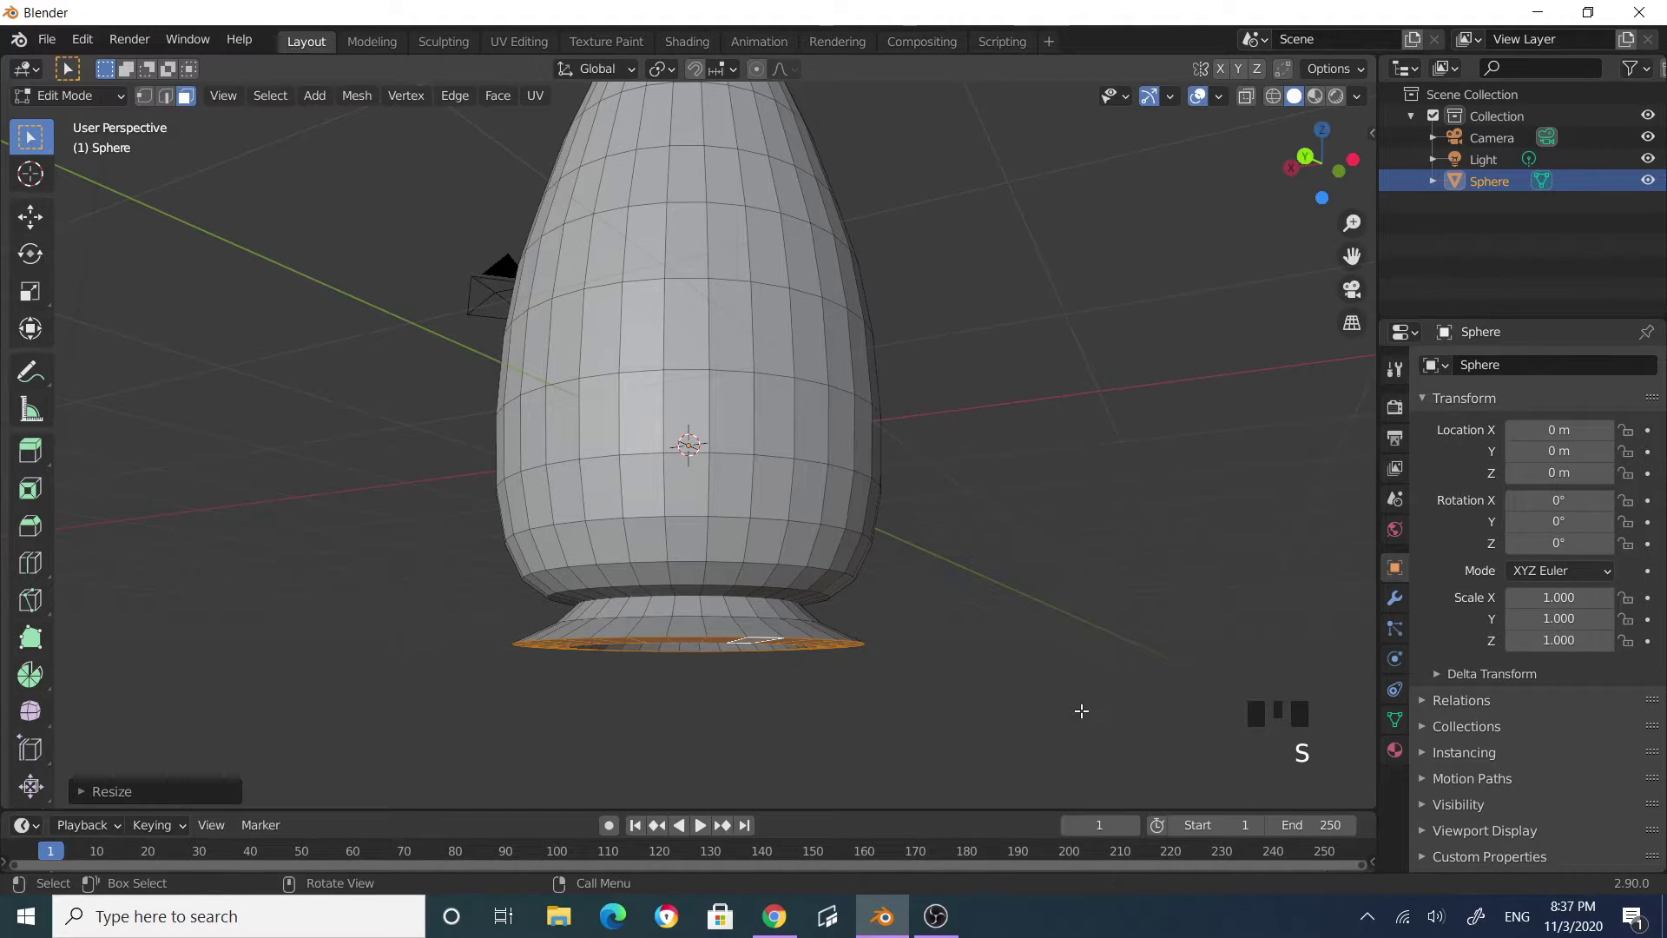
pyautogui.press('e')
pyautogui.click(1033, 677)
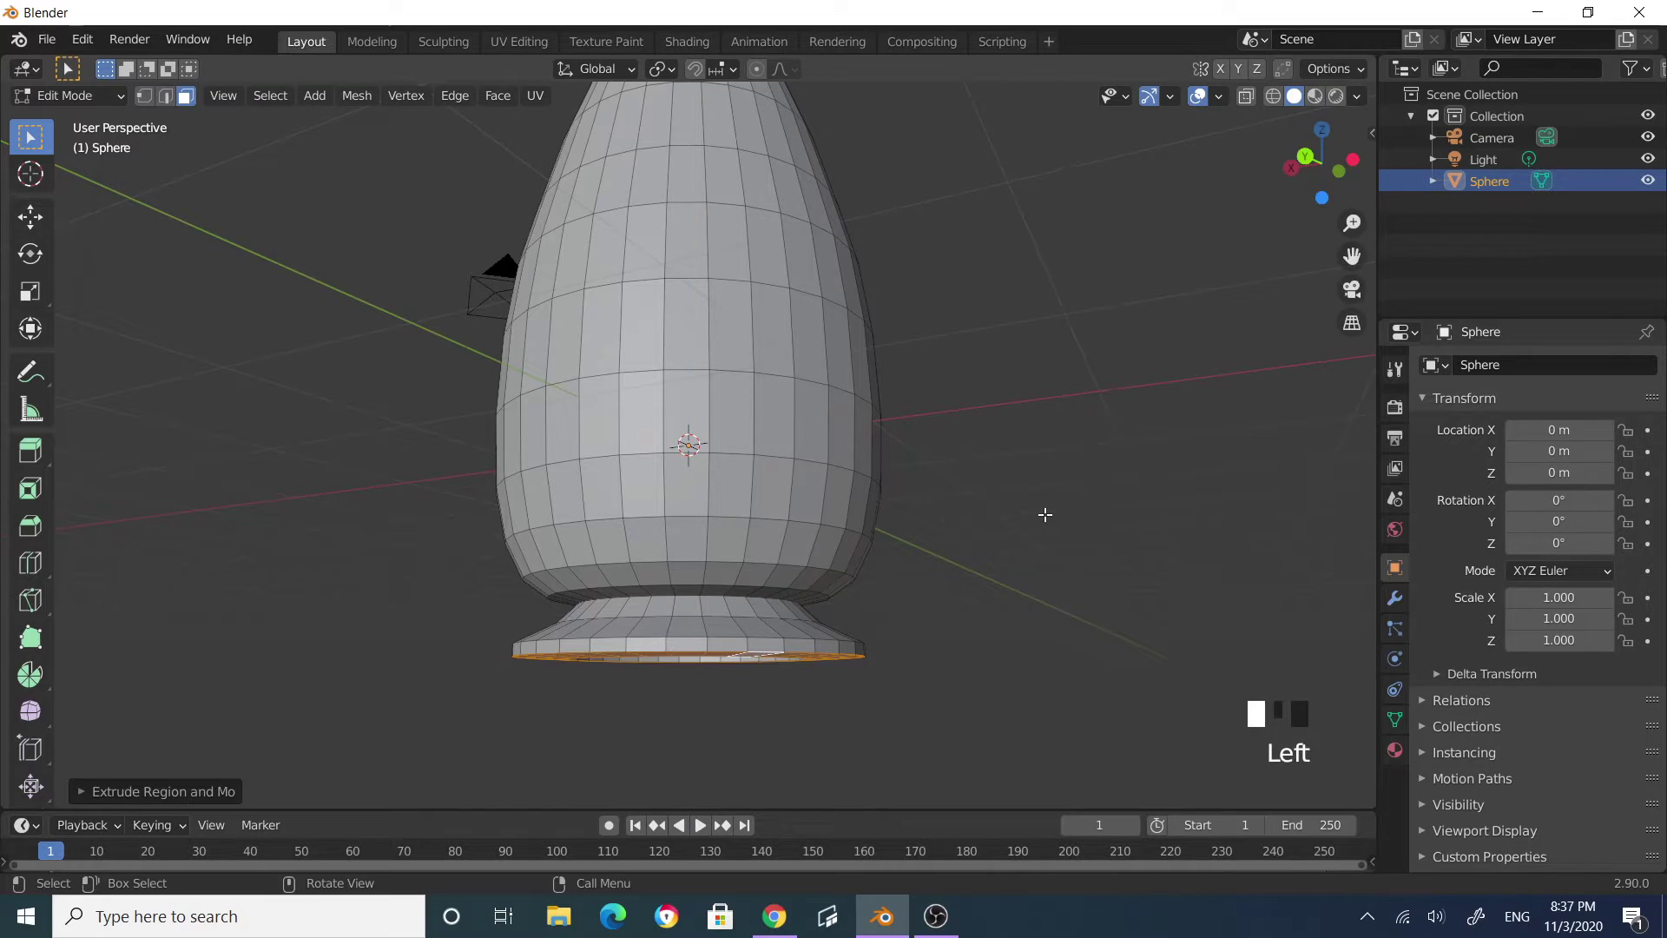
# Step: Deselect the ring and orbit around the model to inspect the flared base
pyautogui.click(1046, 514)
pyautogui.moveTo(1046, 514); pyautogui.dragTo(860, 555, button='middle')
pyautogui.scroll(-3, 949, 525)
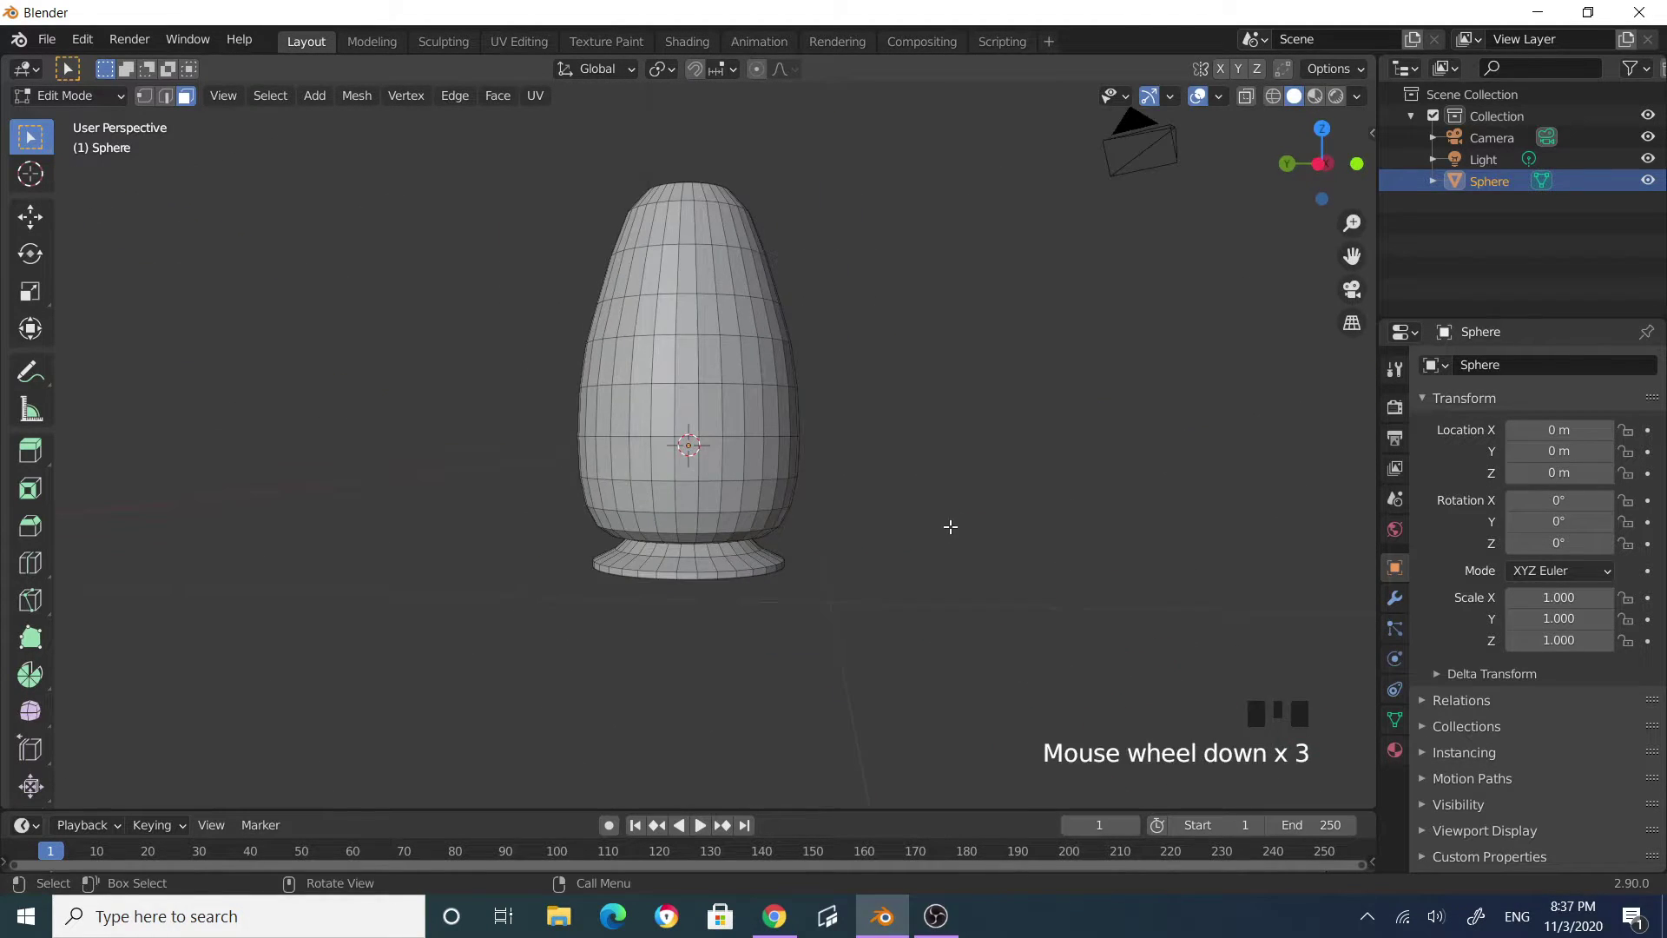
pyautogui.moveTo(949, 524); pyautogui.dragTo(793, 581, button='middle')
pyautogui.moveTo(821, 436); pyautogui.dragTo(720, 279, button='middle')
# Step: Orbit to a top-down view and select a face at the egg's top pole
pyautogui.scroll(2, 870, 416)
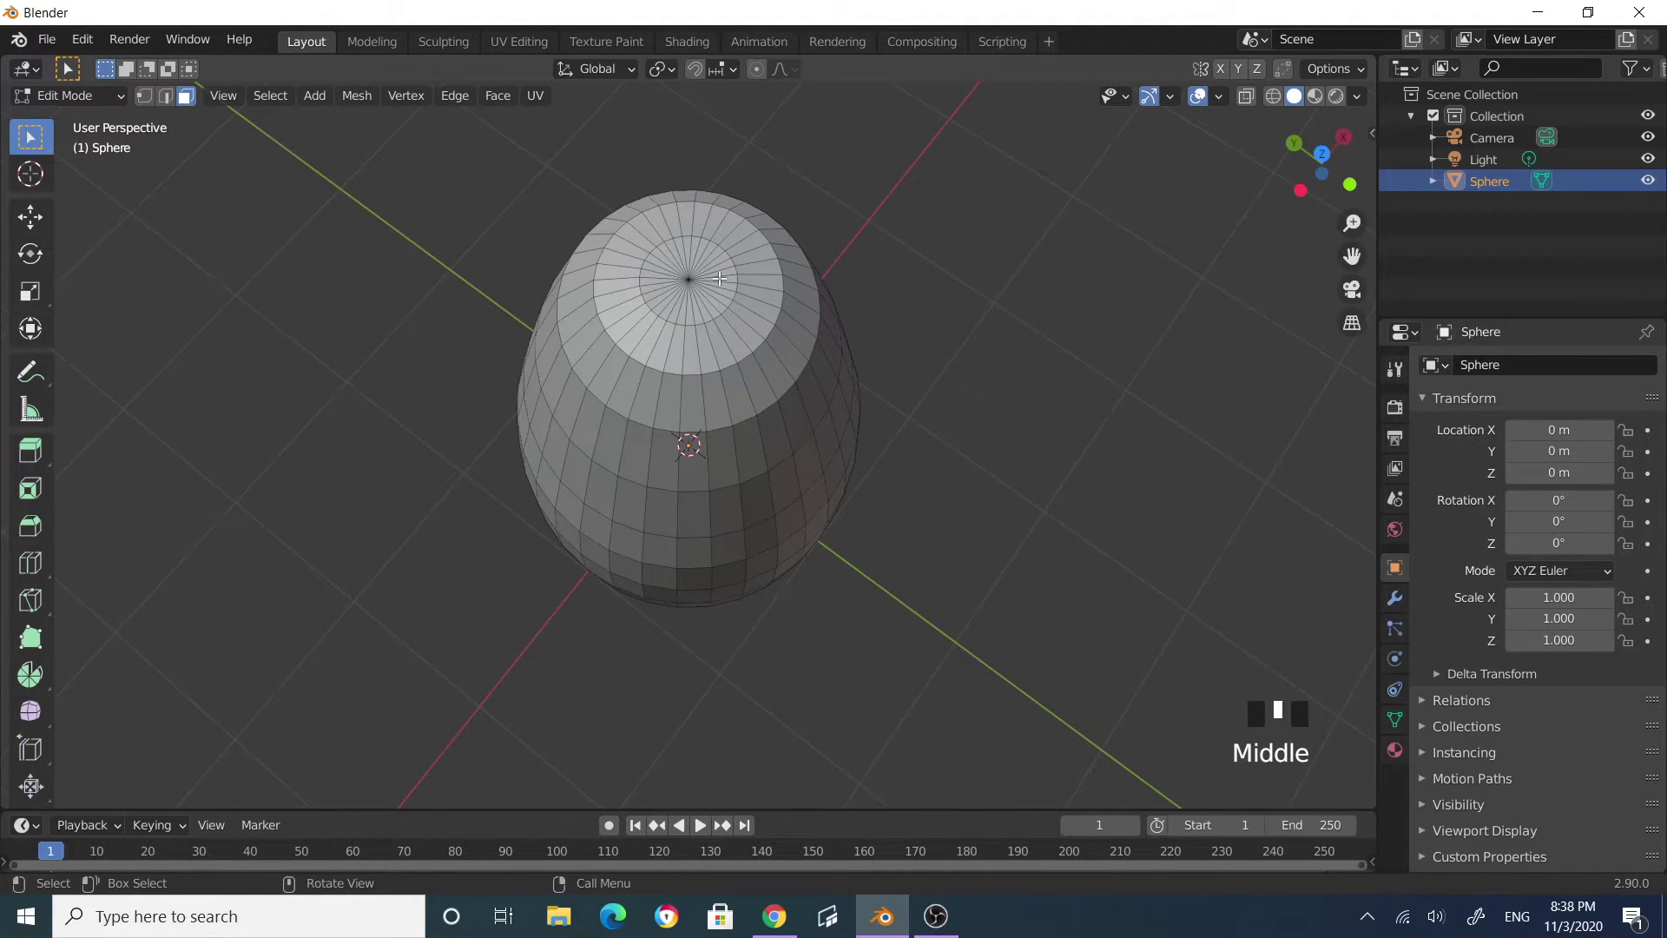
pyautogui.click(715, 281)
pyautogui.scroll(2, 871, 341)
pyautogui.moveTo(871, 342); pyautogui.dragTo(726, 396, button='middle')
pyautogui.scroll(3, 899, 415)
pyautogui.middleClick(872, 386)
pyautogui.scroll(3, 863, 409)
pyautogui.click(688, 394)
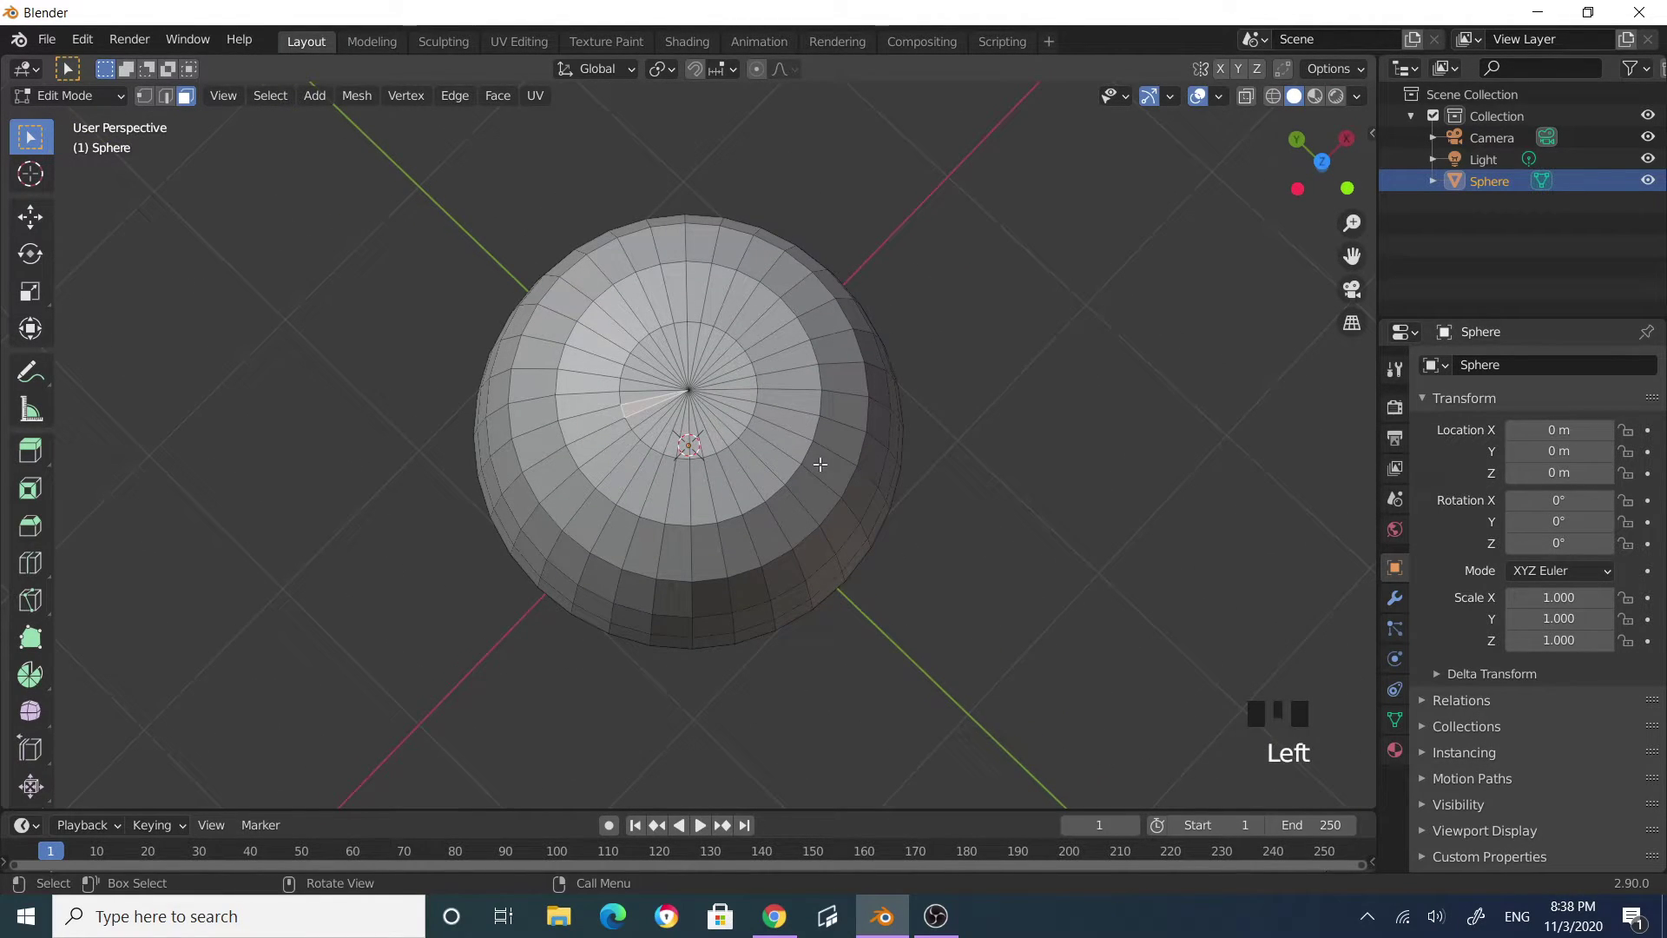
# Step: Switch to vertex mode and snap the 3D cursor to the top pole vertex with Cursor to Selected
pyautogui.click(145, 96)
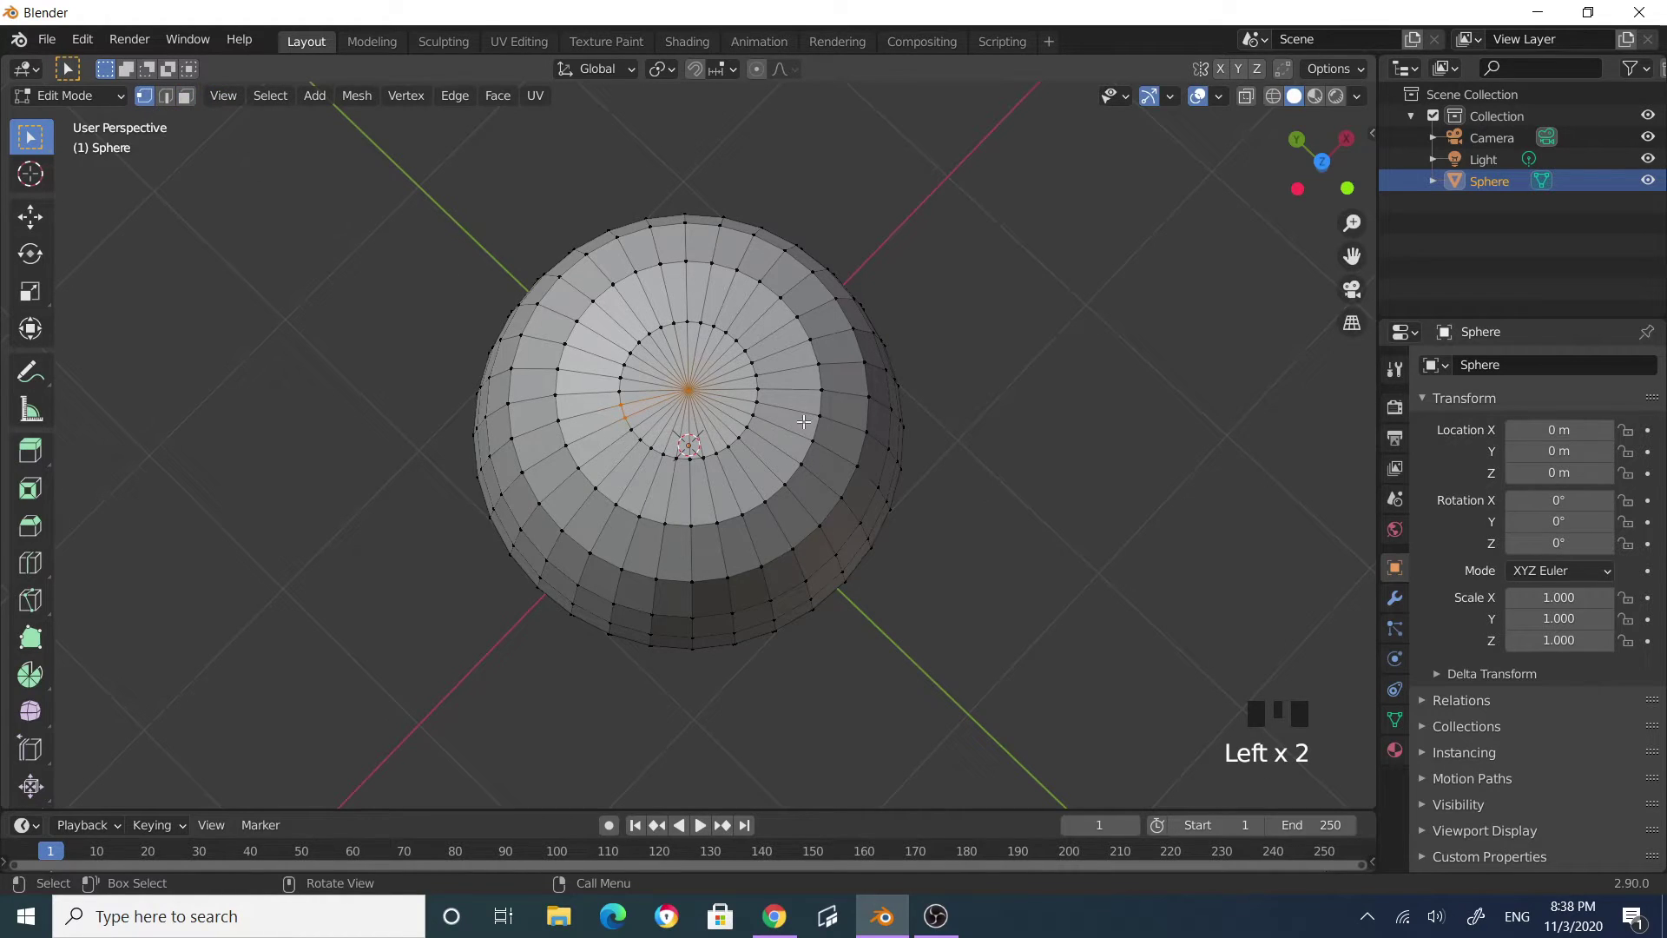
pyautogui.moveTo(821, 414); pyautogui.dragTo(811, 505, button='middle')
pyautogui.scroll(-3, 982, 387)
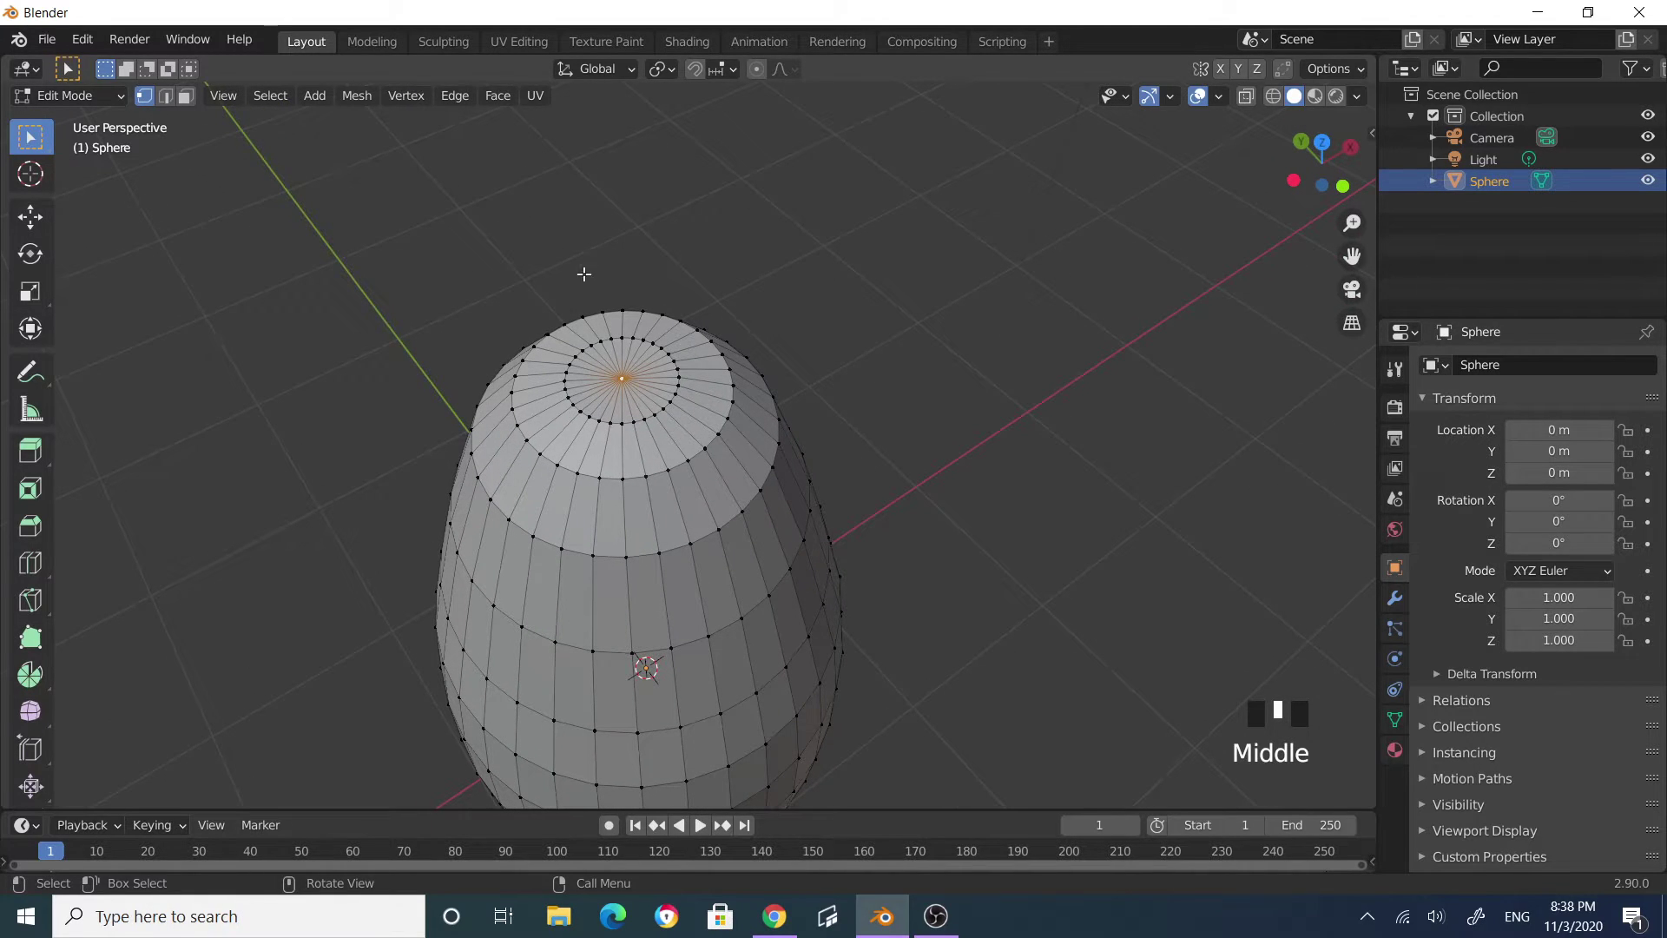
pyautogui.hotkey('shift', 's')
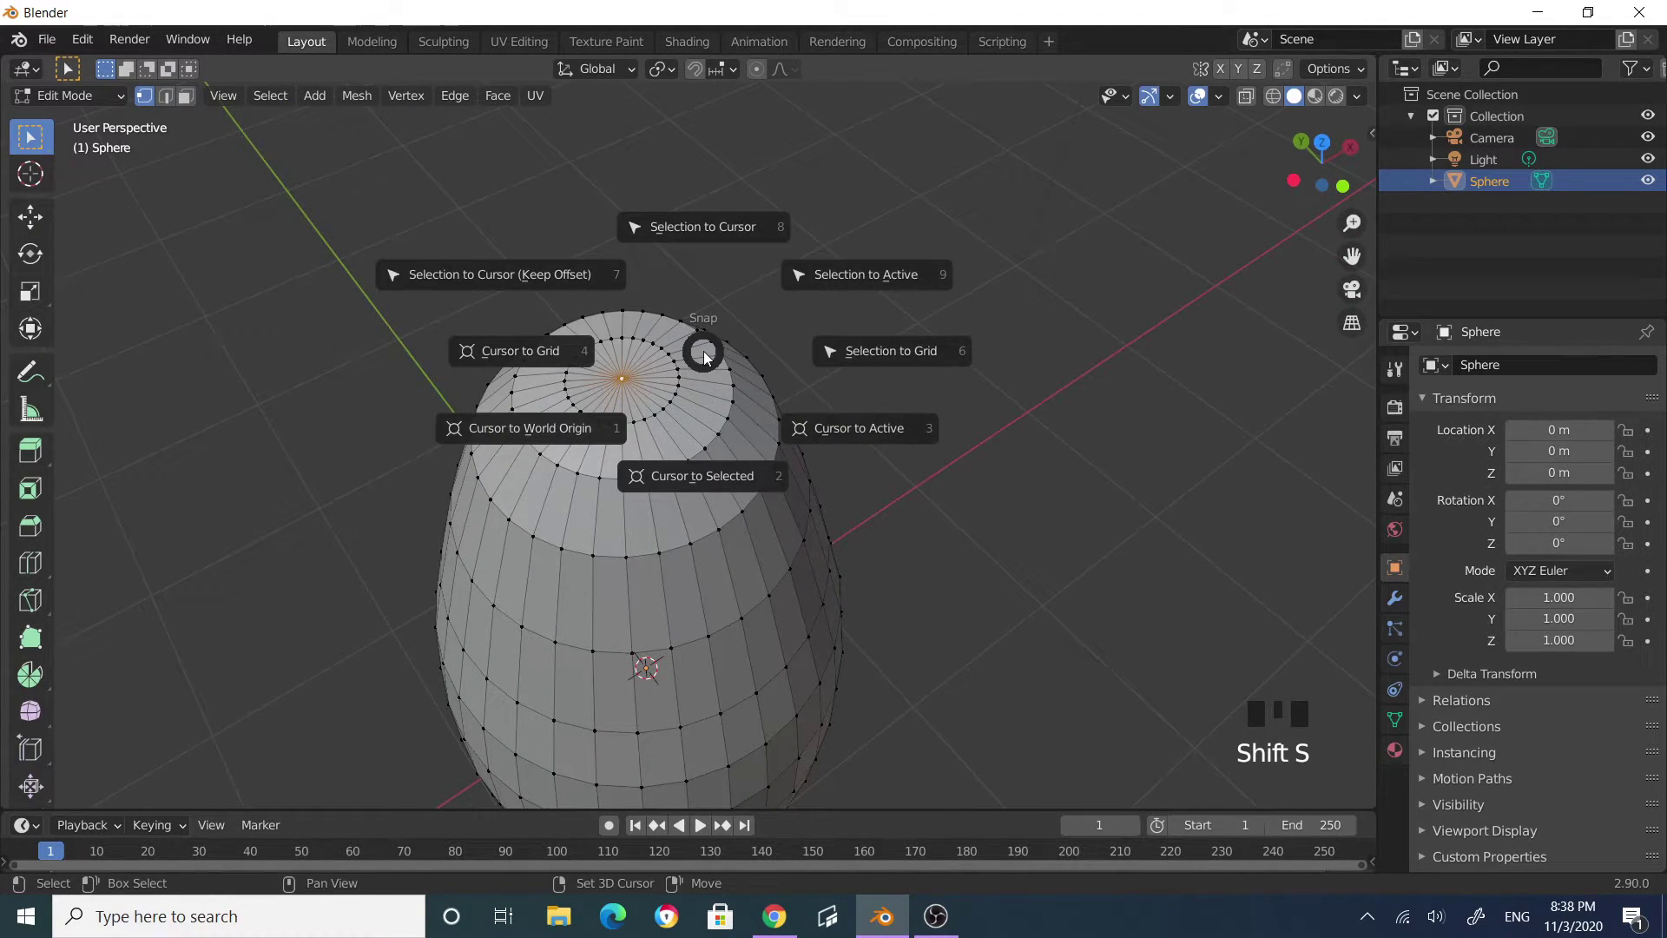
pyautogui.click(665, 472)
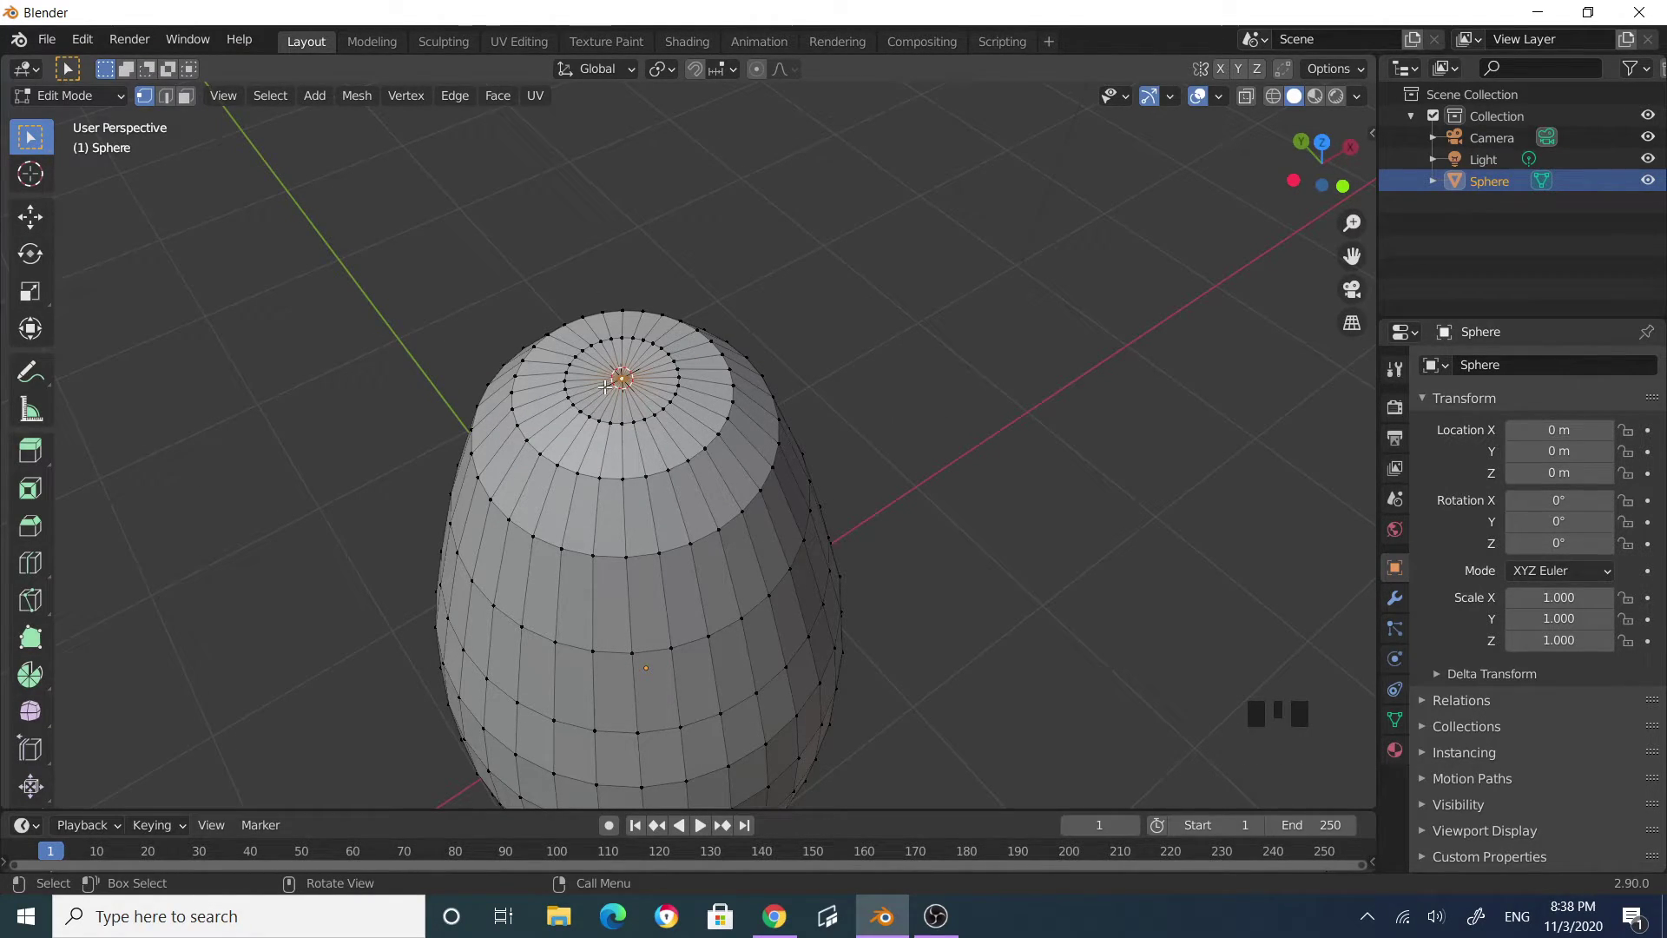
# Step: Return to Object Mode and add a cylinder at the egg's top
pyautogui.press('Tab')
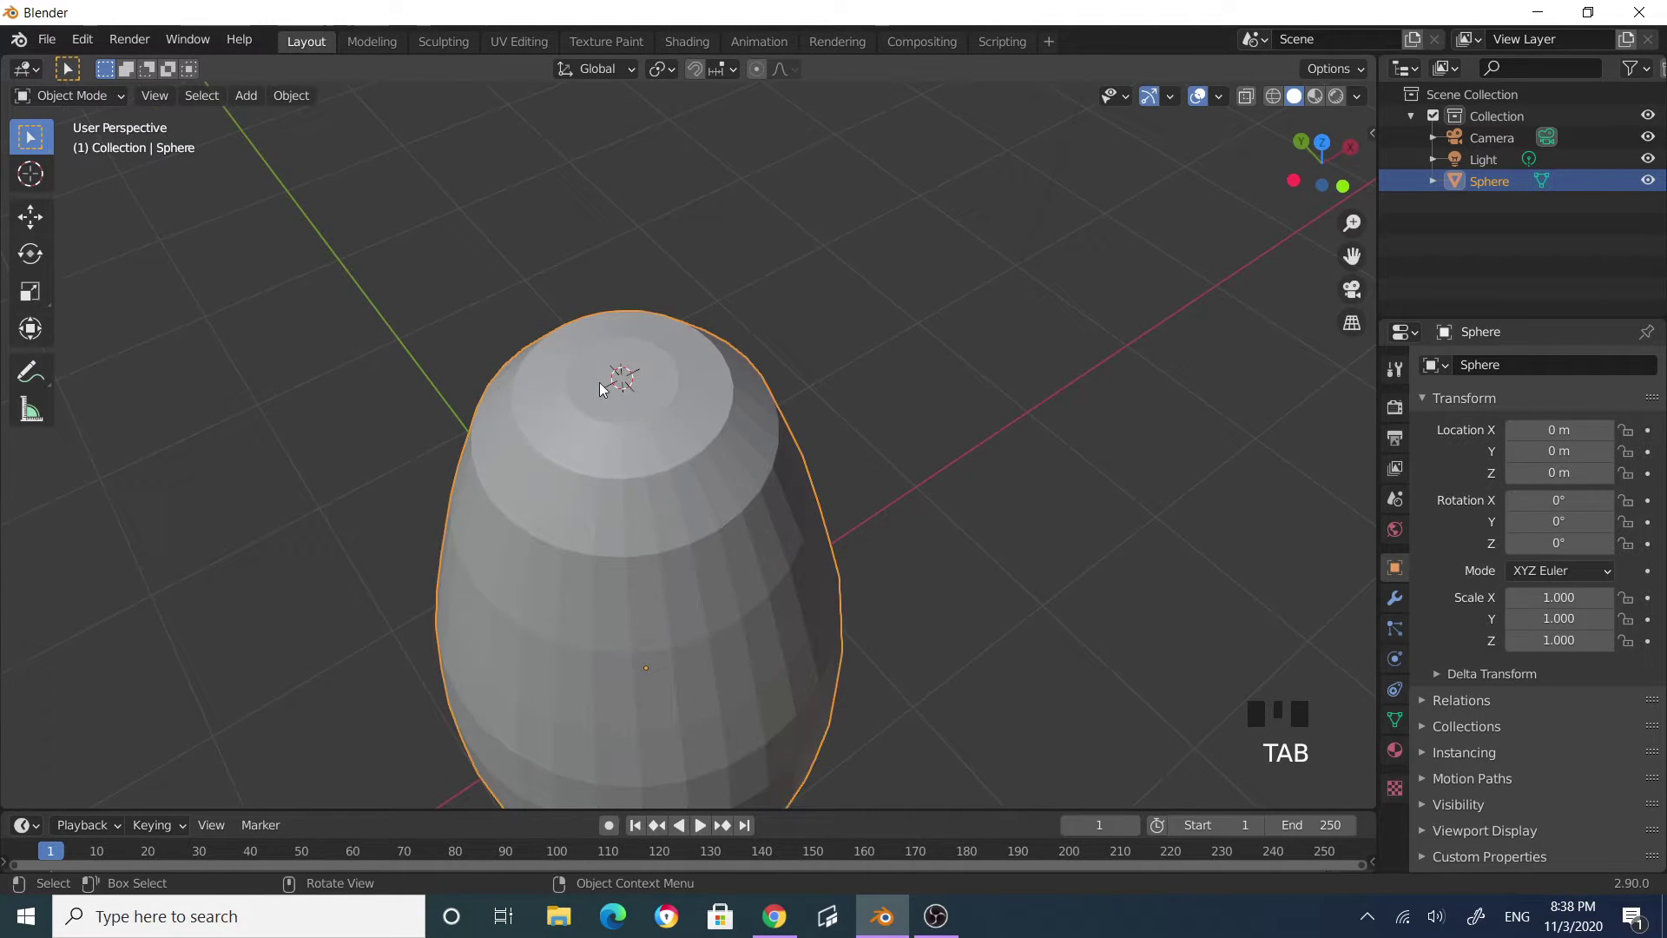
pyautogui.scroll(-3, 913, 507)
pyautogui.moveTo(882, 472); pyautogui.dragTo(863, 383, button='middle')
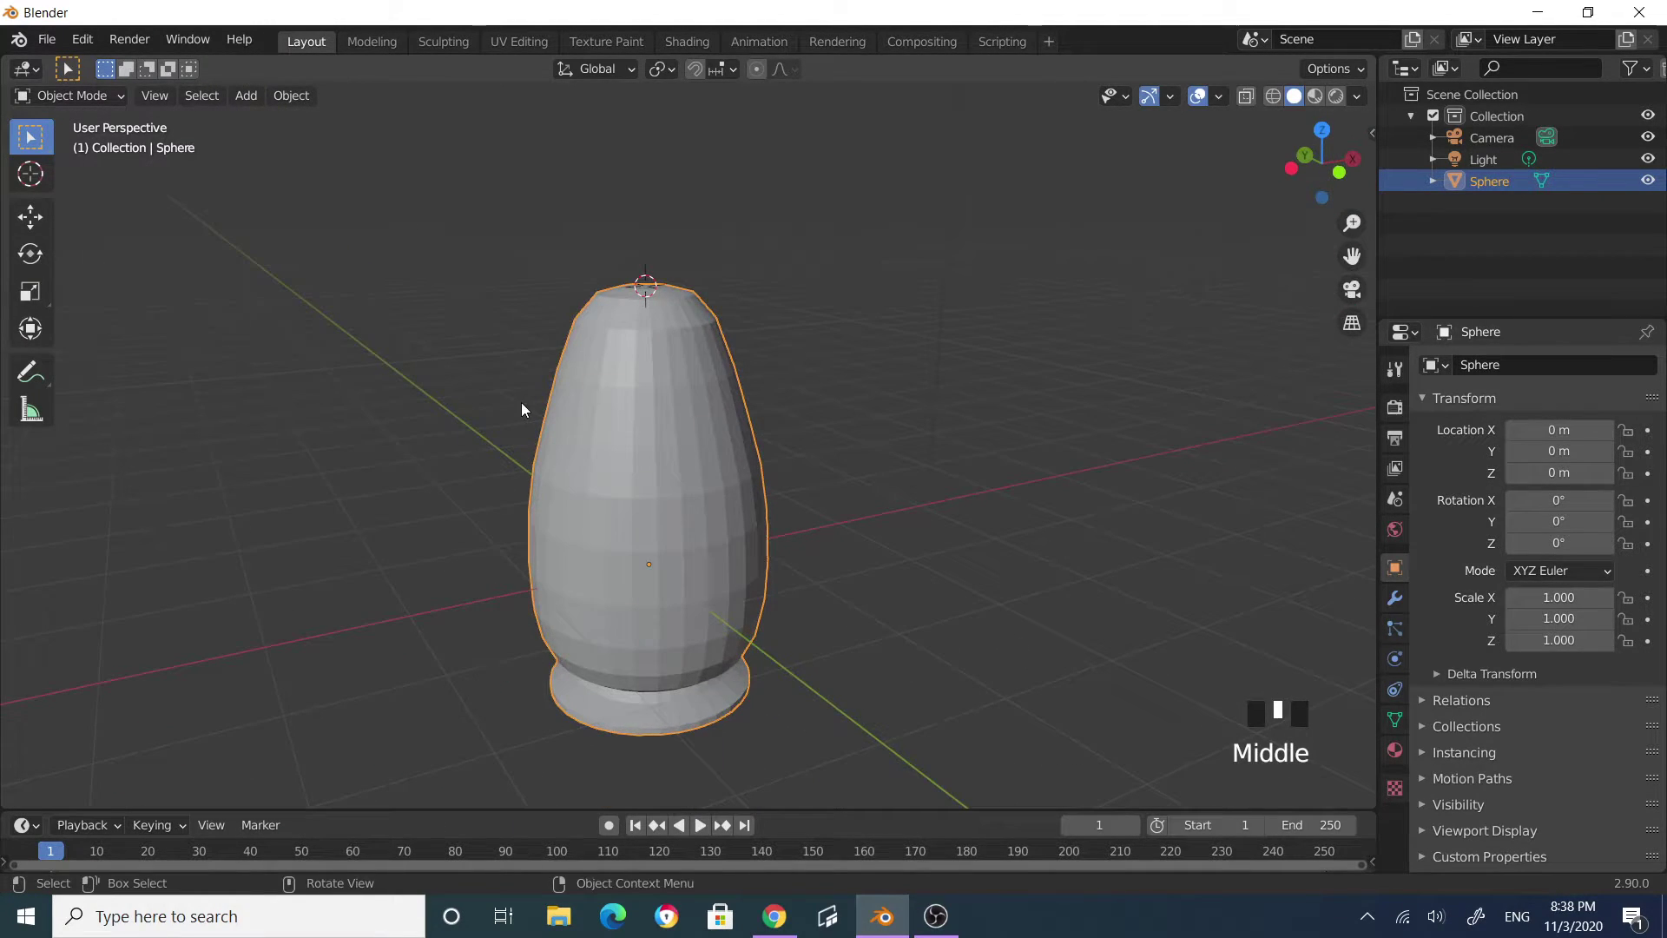
pyautogui.click(235, 97)
pyautogui.moveTo(264, 120)
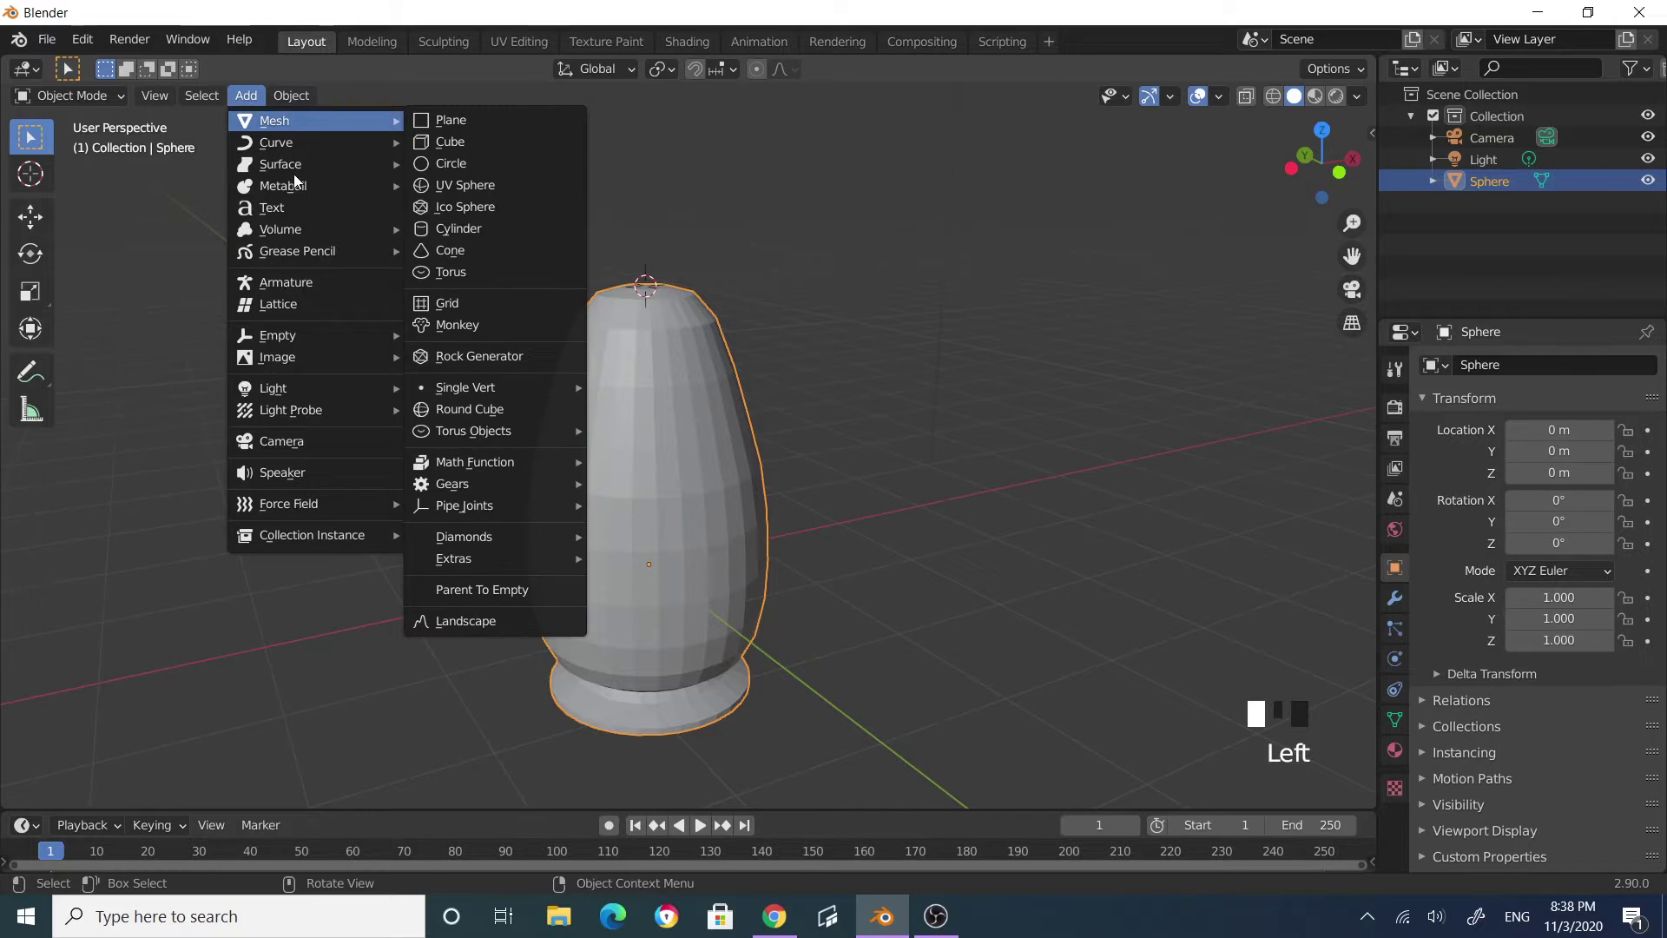
pyautogui.click(470, 228)
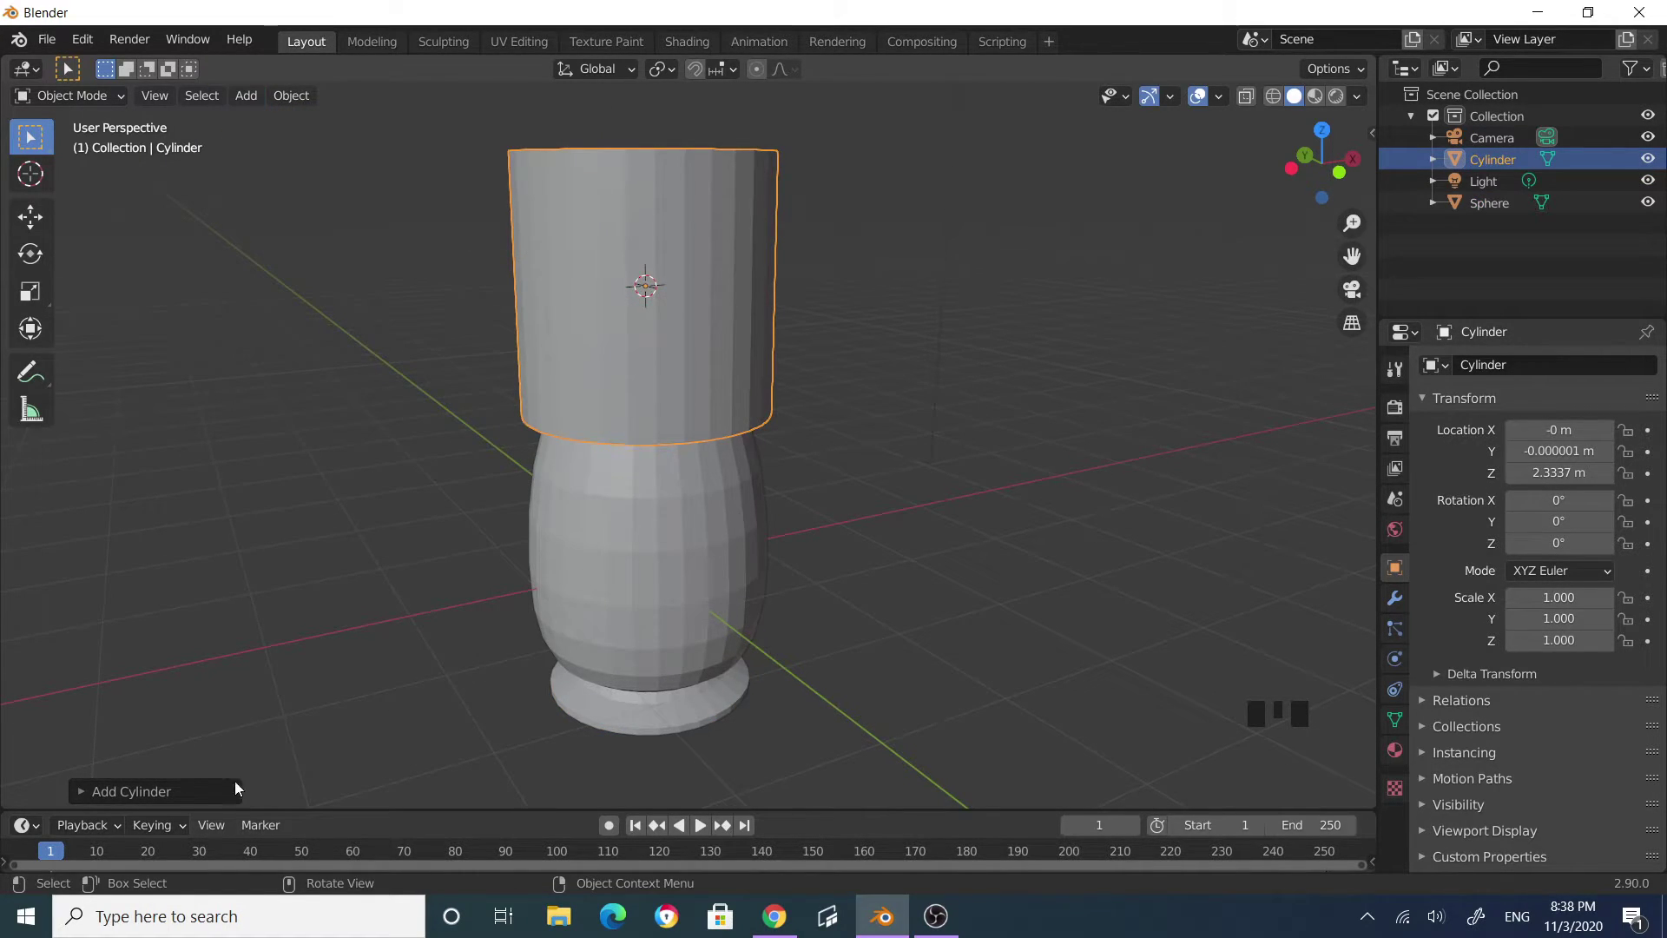
# Step: Set the new cylinder's vertex count to 16 and keep it selected
pyautogui.click(216, 794)
pyautogui.click(180, 784)
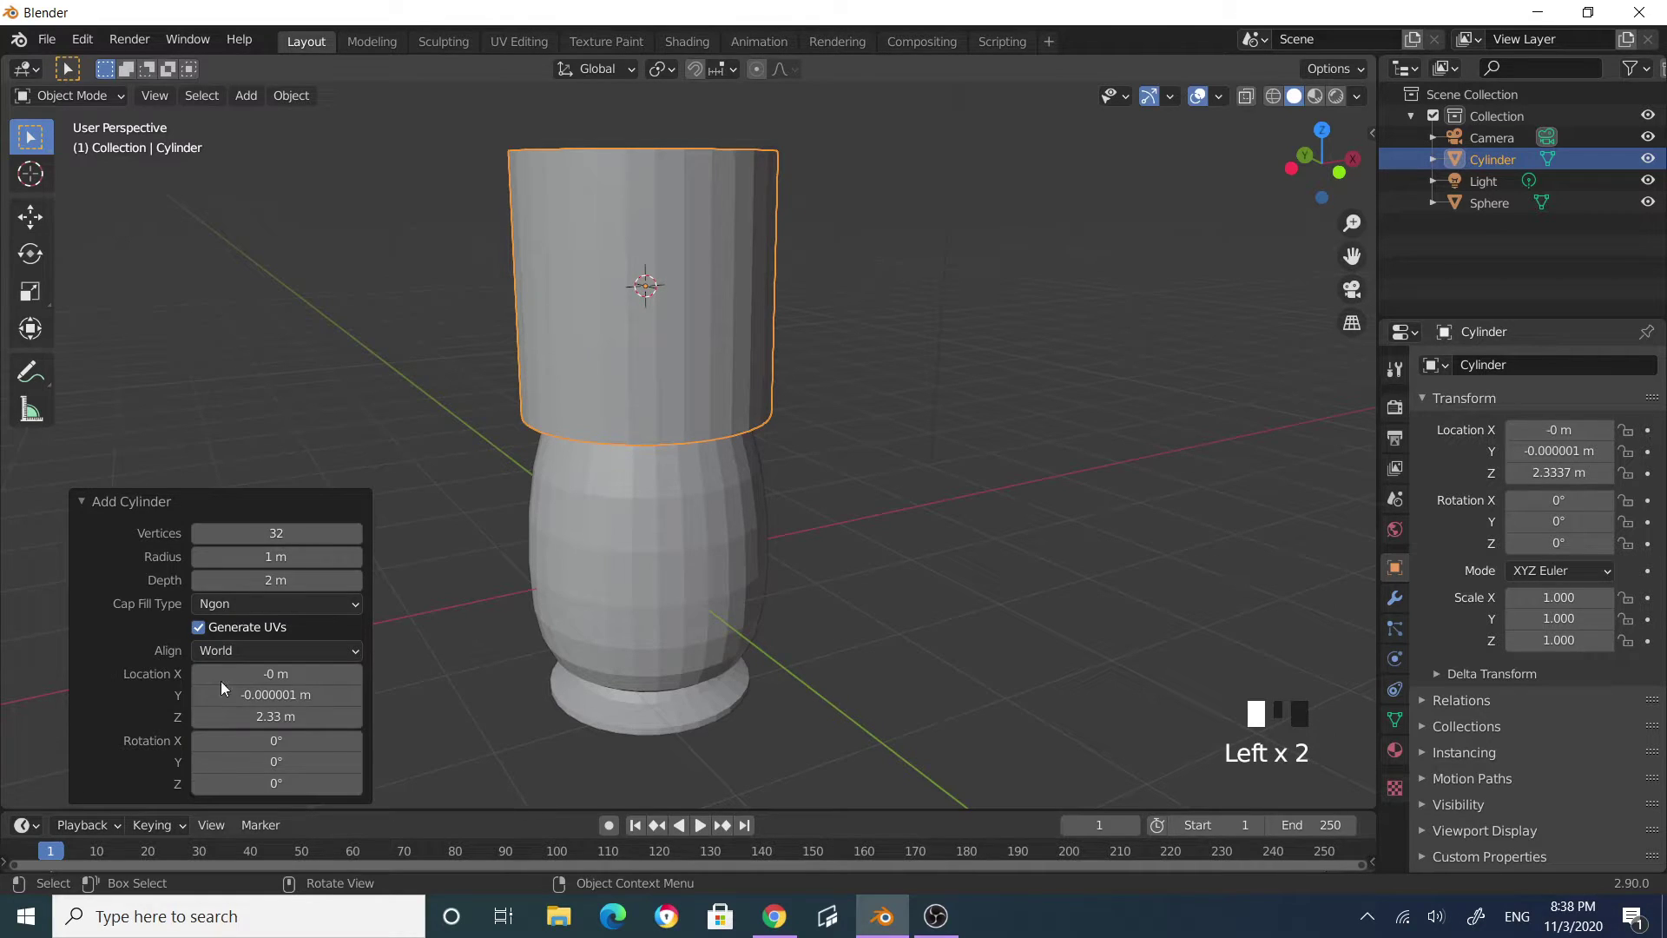
pyautogui.click(288, 524)
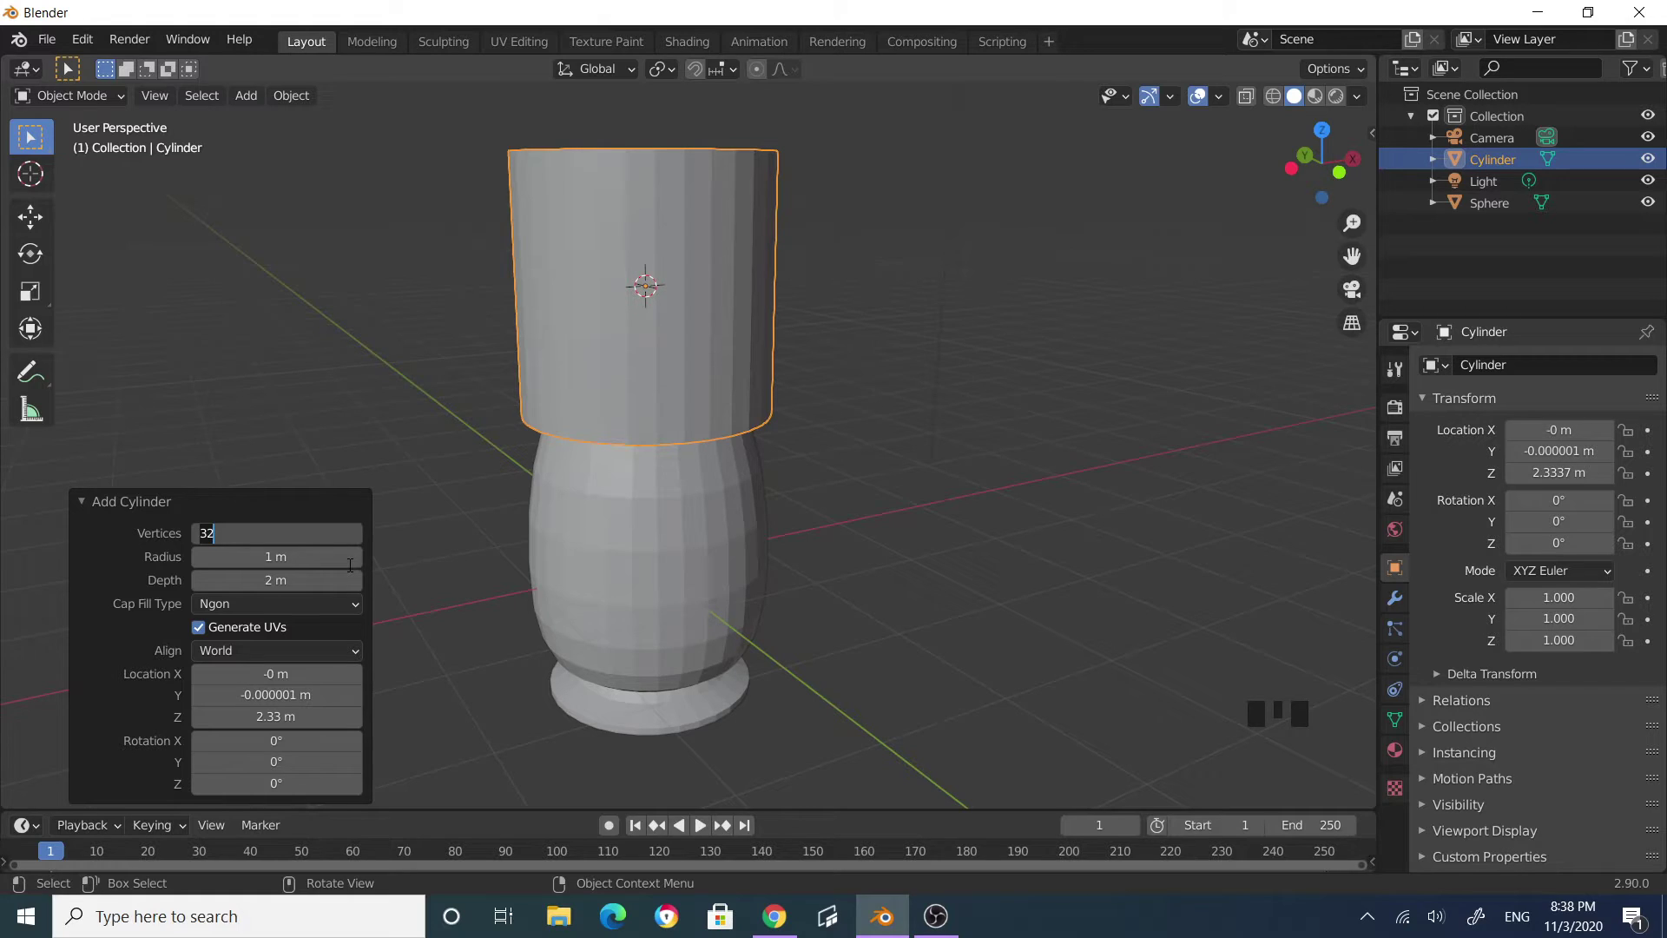
pyautogui.press('Return')
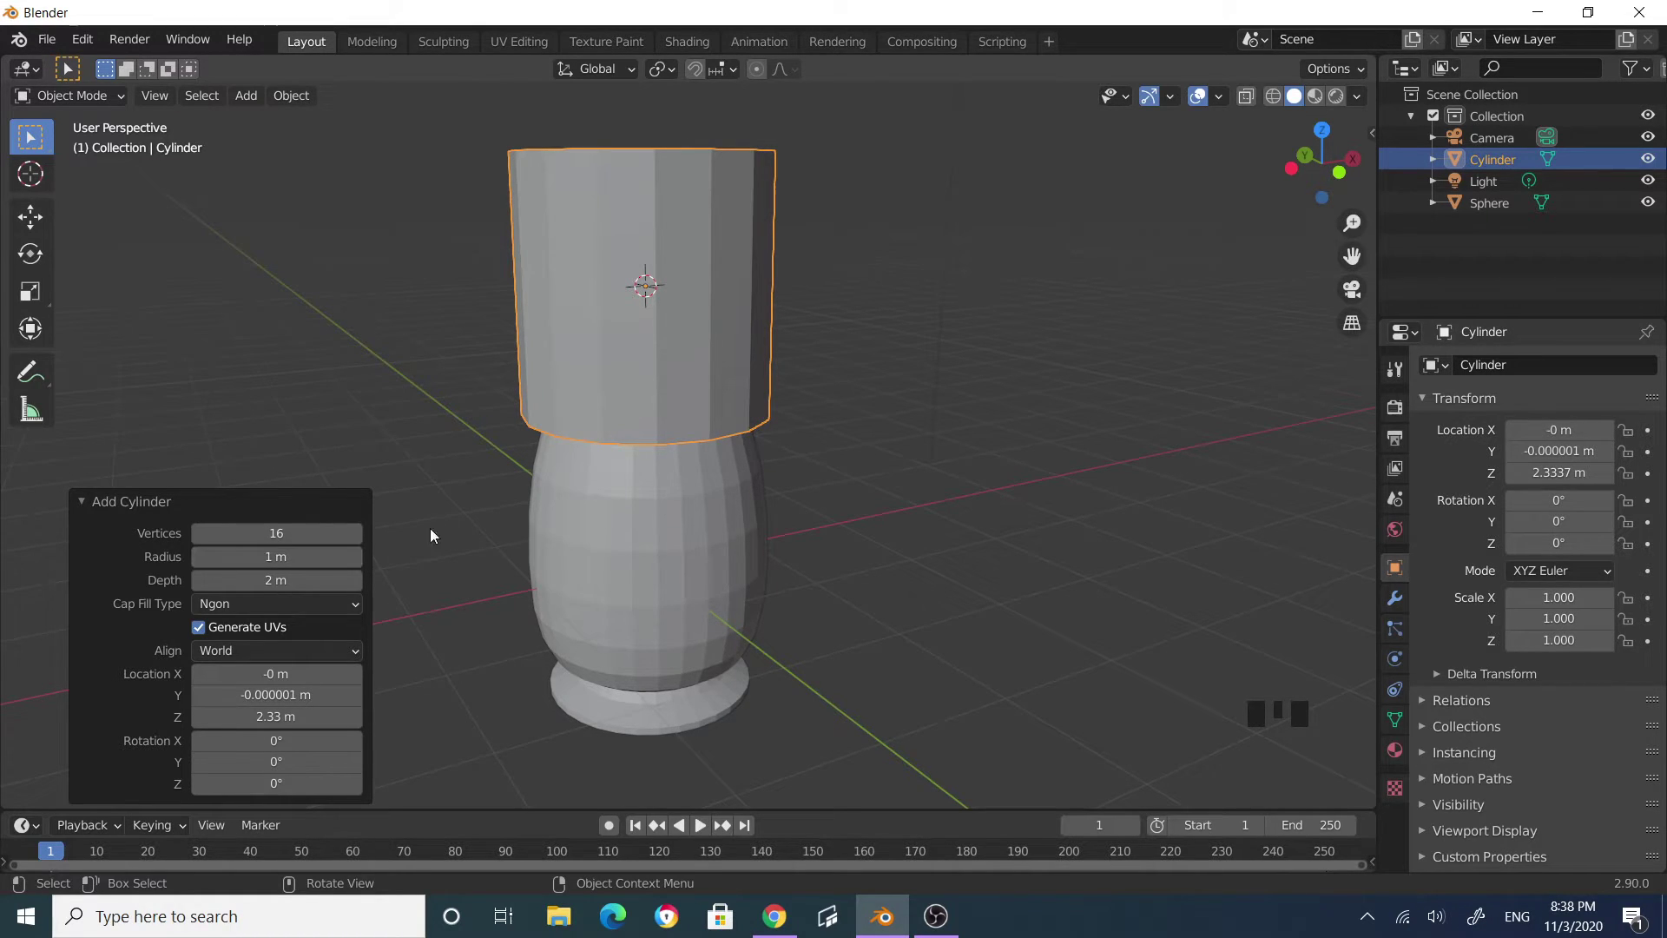
pyautogui.click(1037, 418)
pyautogui.click(782, 243)
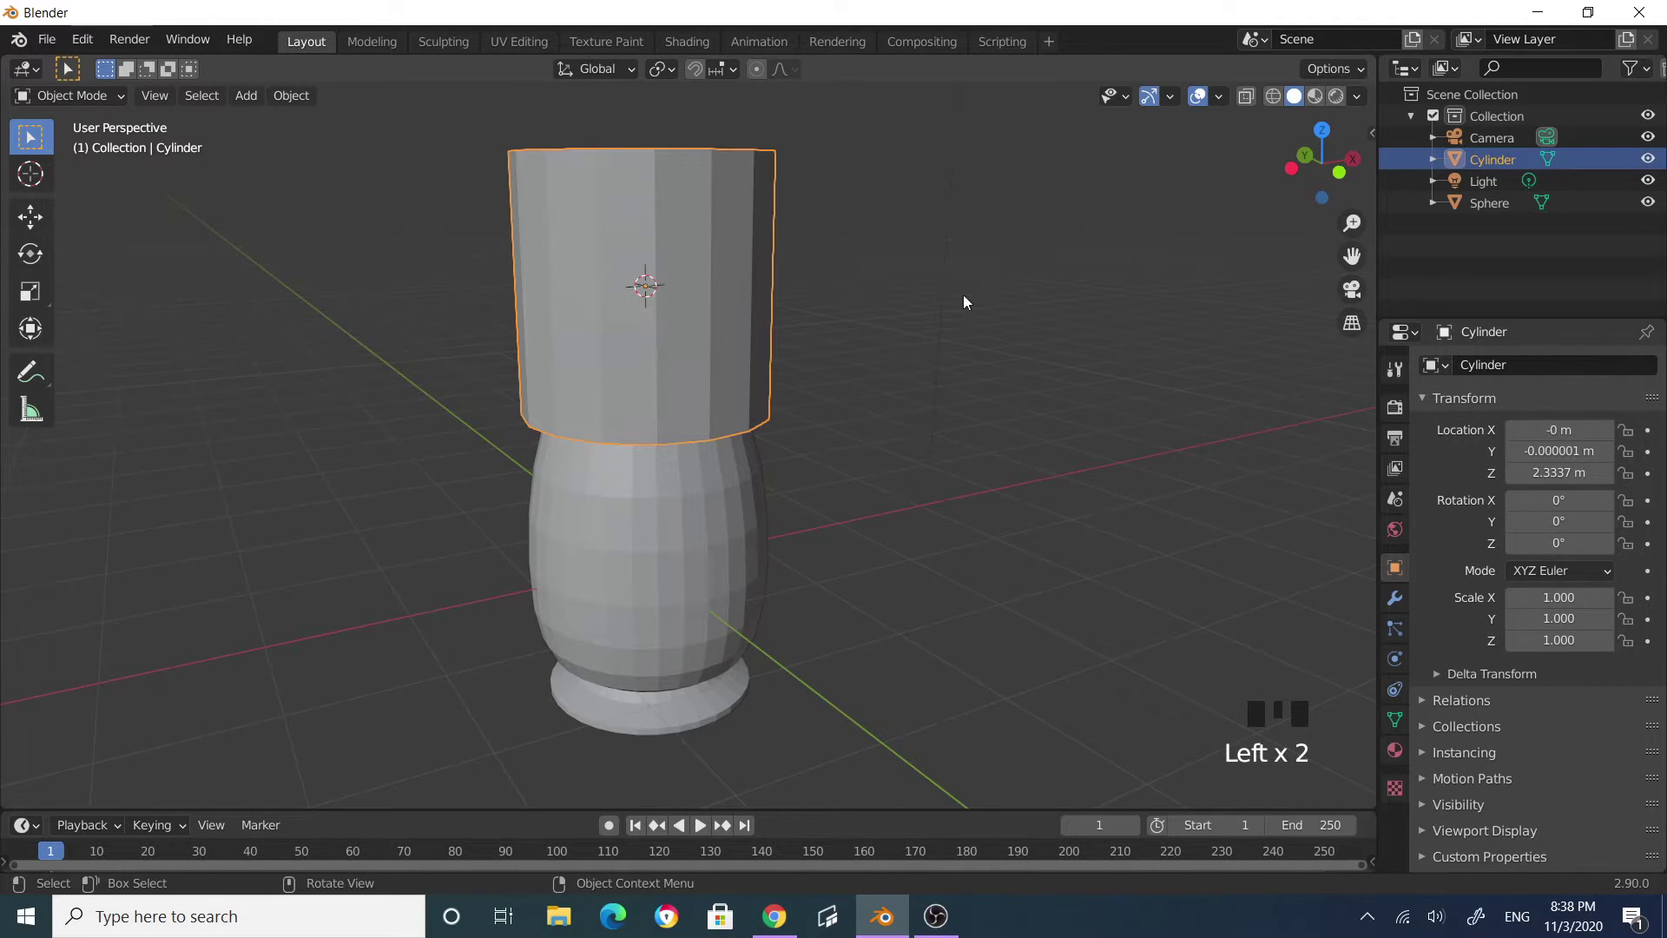
# Step: Scale the cylinder to 0.056 in X and Y only, keeping its full height
pyautogui.press('s')
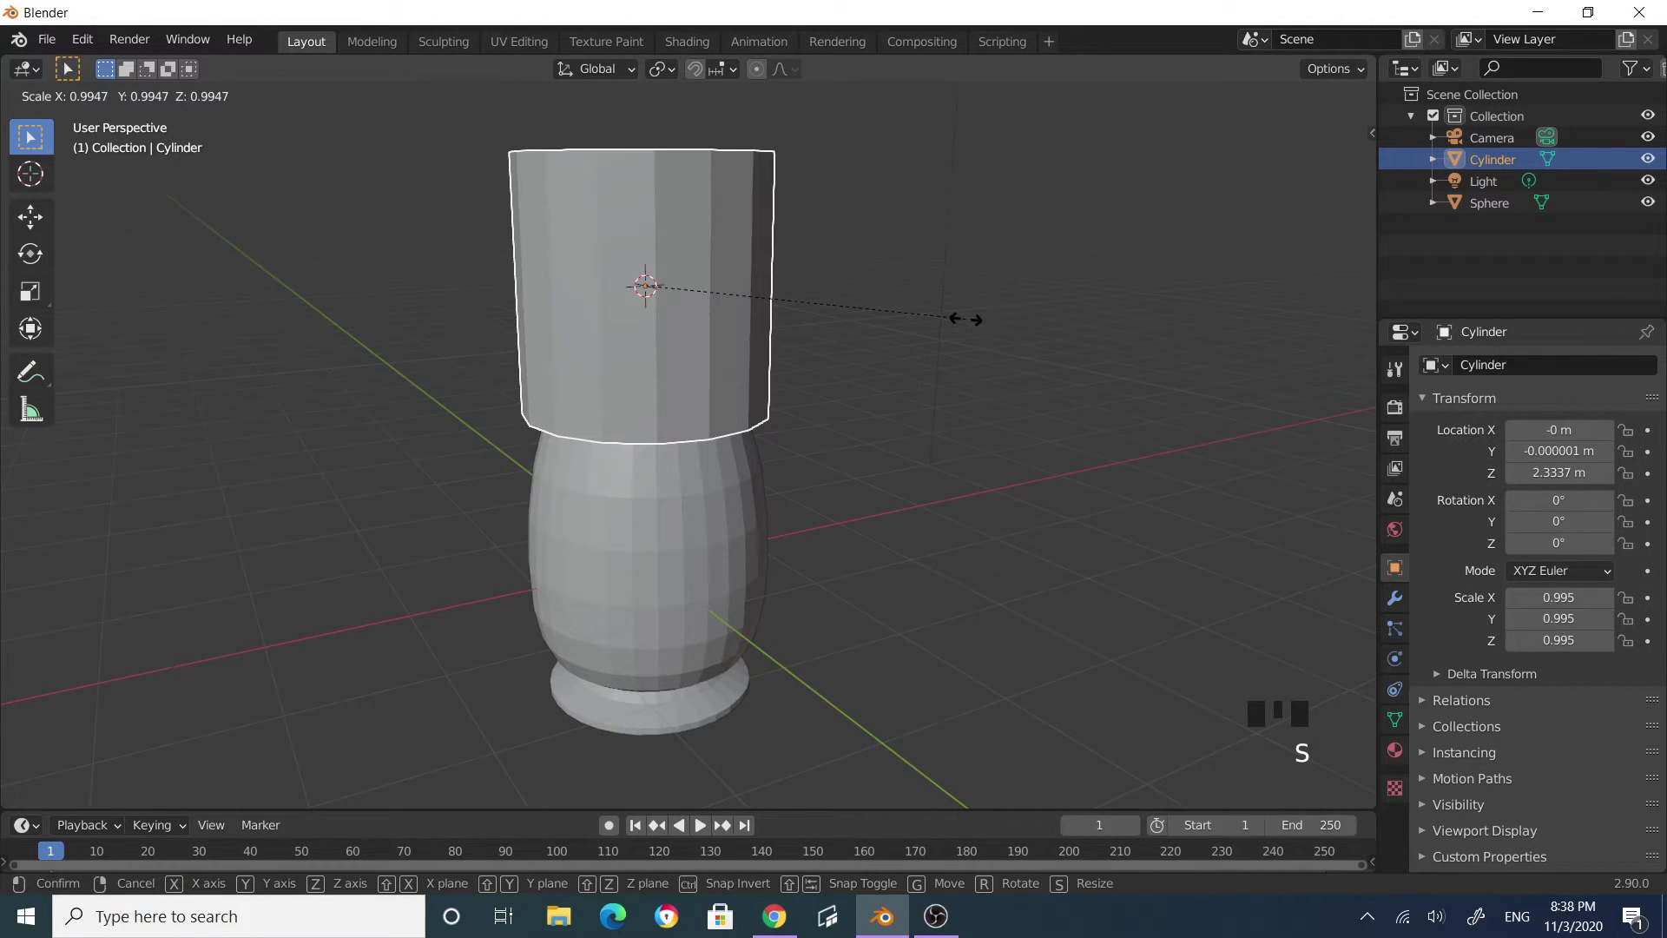
pyautogui.hotkey('shift', 'z')
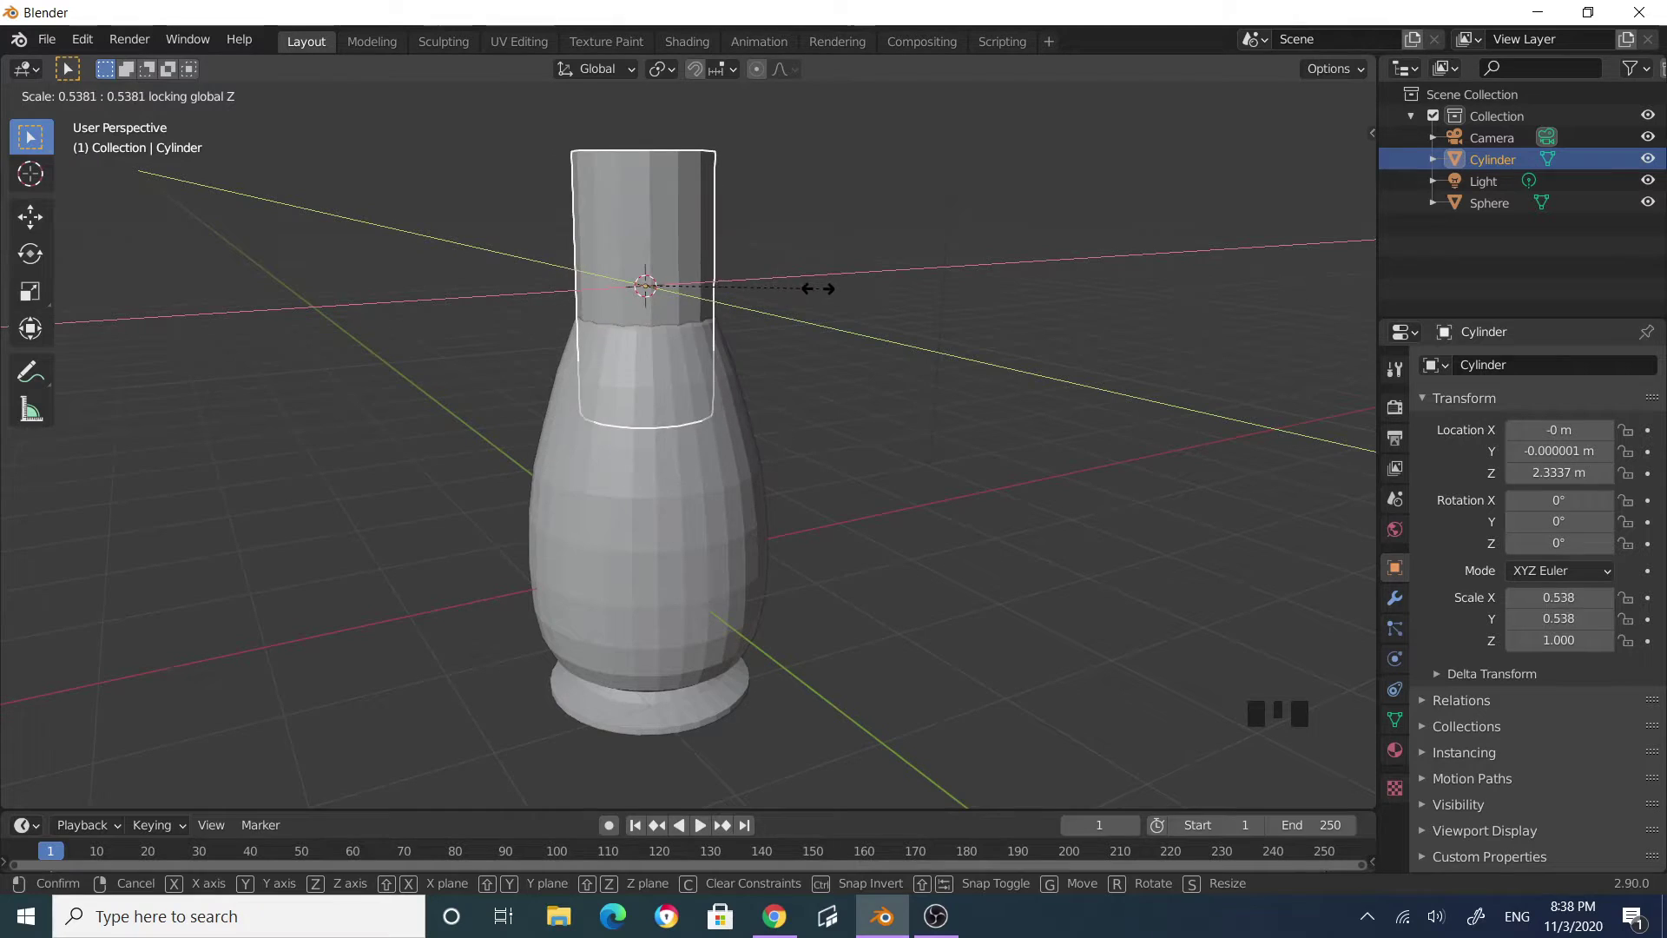
pyautogui.click(662, 279)
pyautogui.moveTo(662, 279); pyautogui.dragTo(738, 277, button='middle')
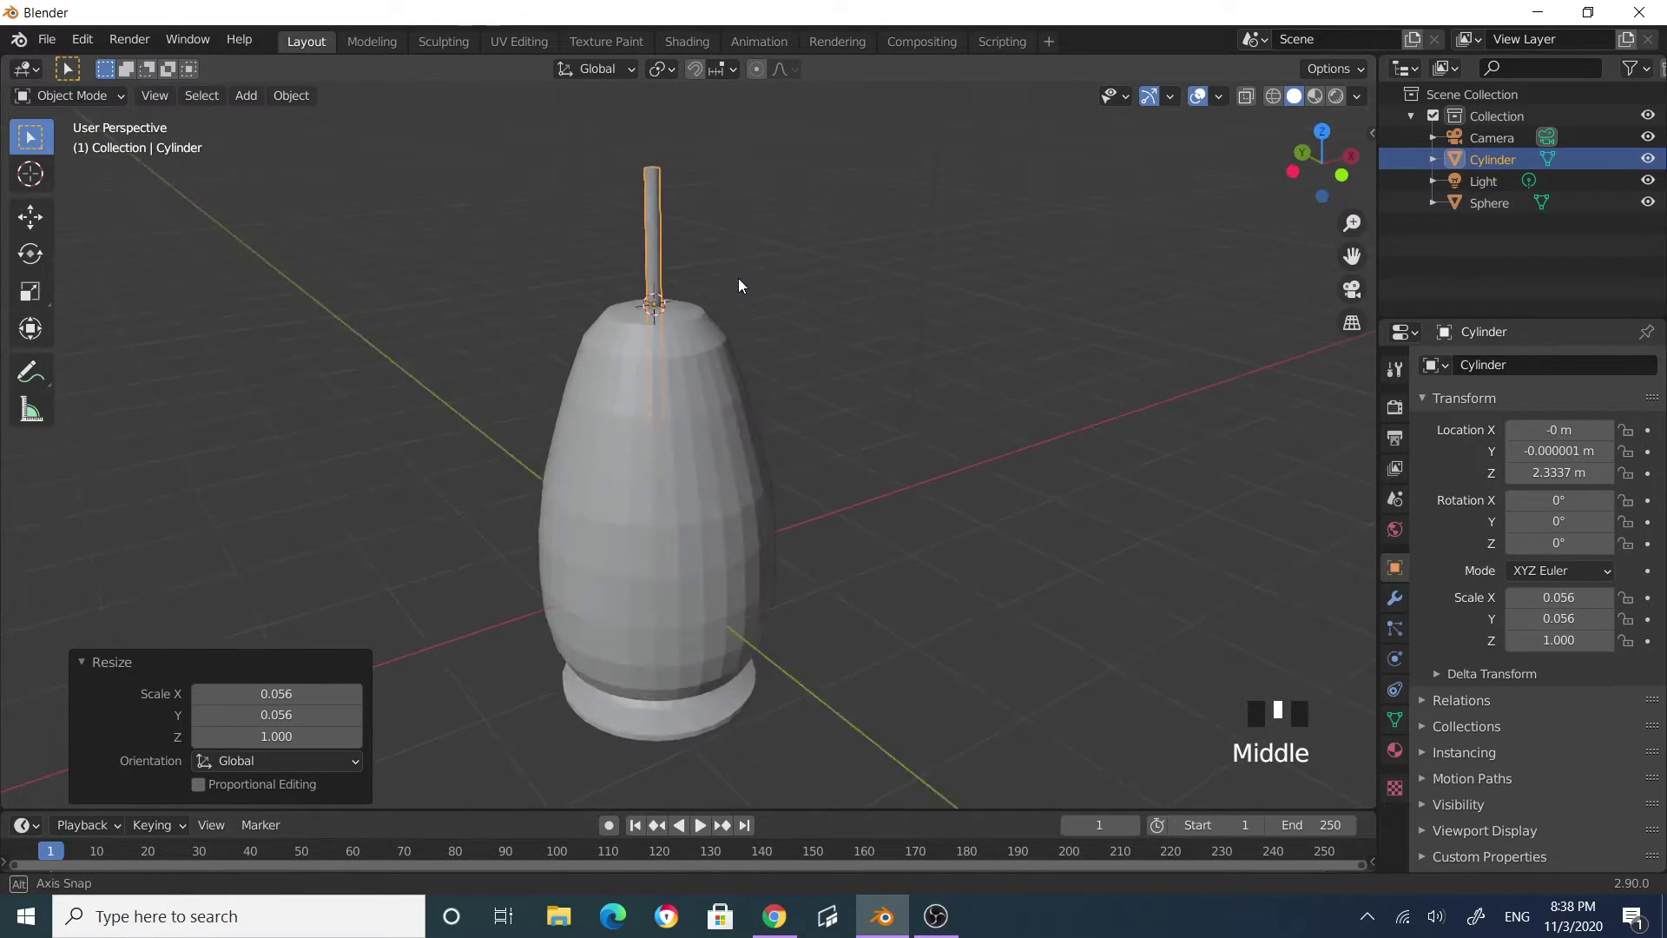
pyautogui.scroll(-2, 723, 353)
pyautogui.moveTo(725, 359); pyautogui.dragTo(692, 350, button='middle')
pyautogui.scroll(2, 856, 319)
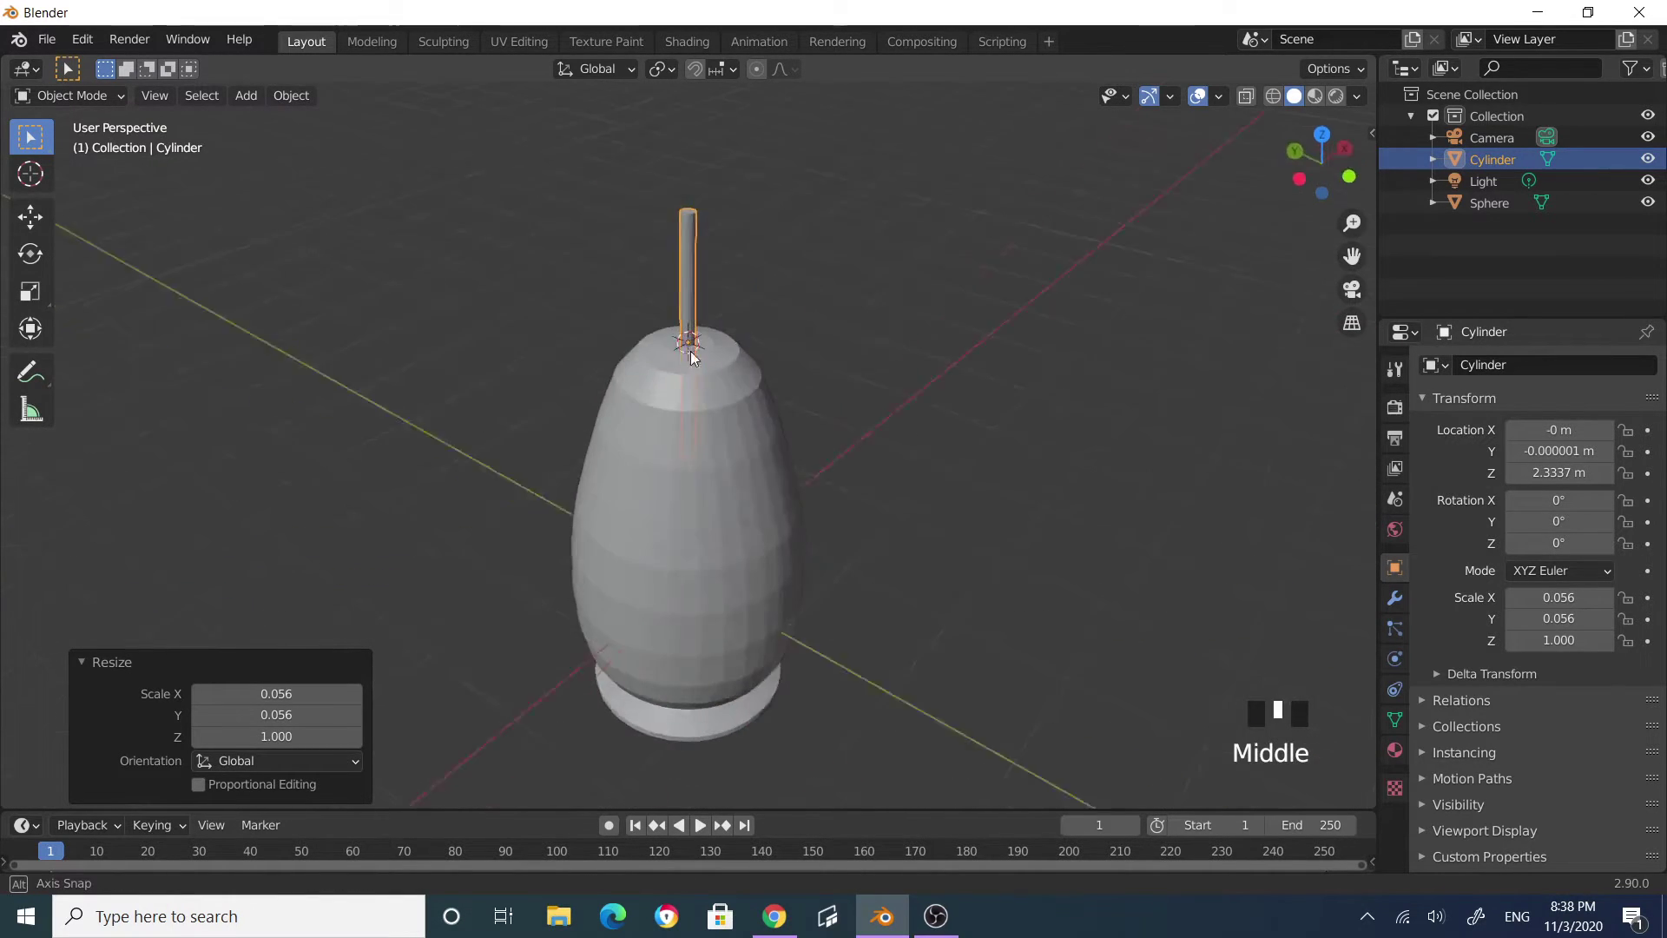
pyautogui.scroll(-2, 784, 368)
pyautogui.click(770, 364)
pyautogui.click(642, 319)
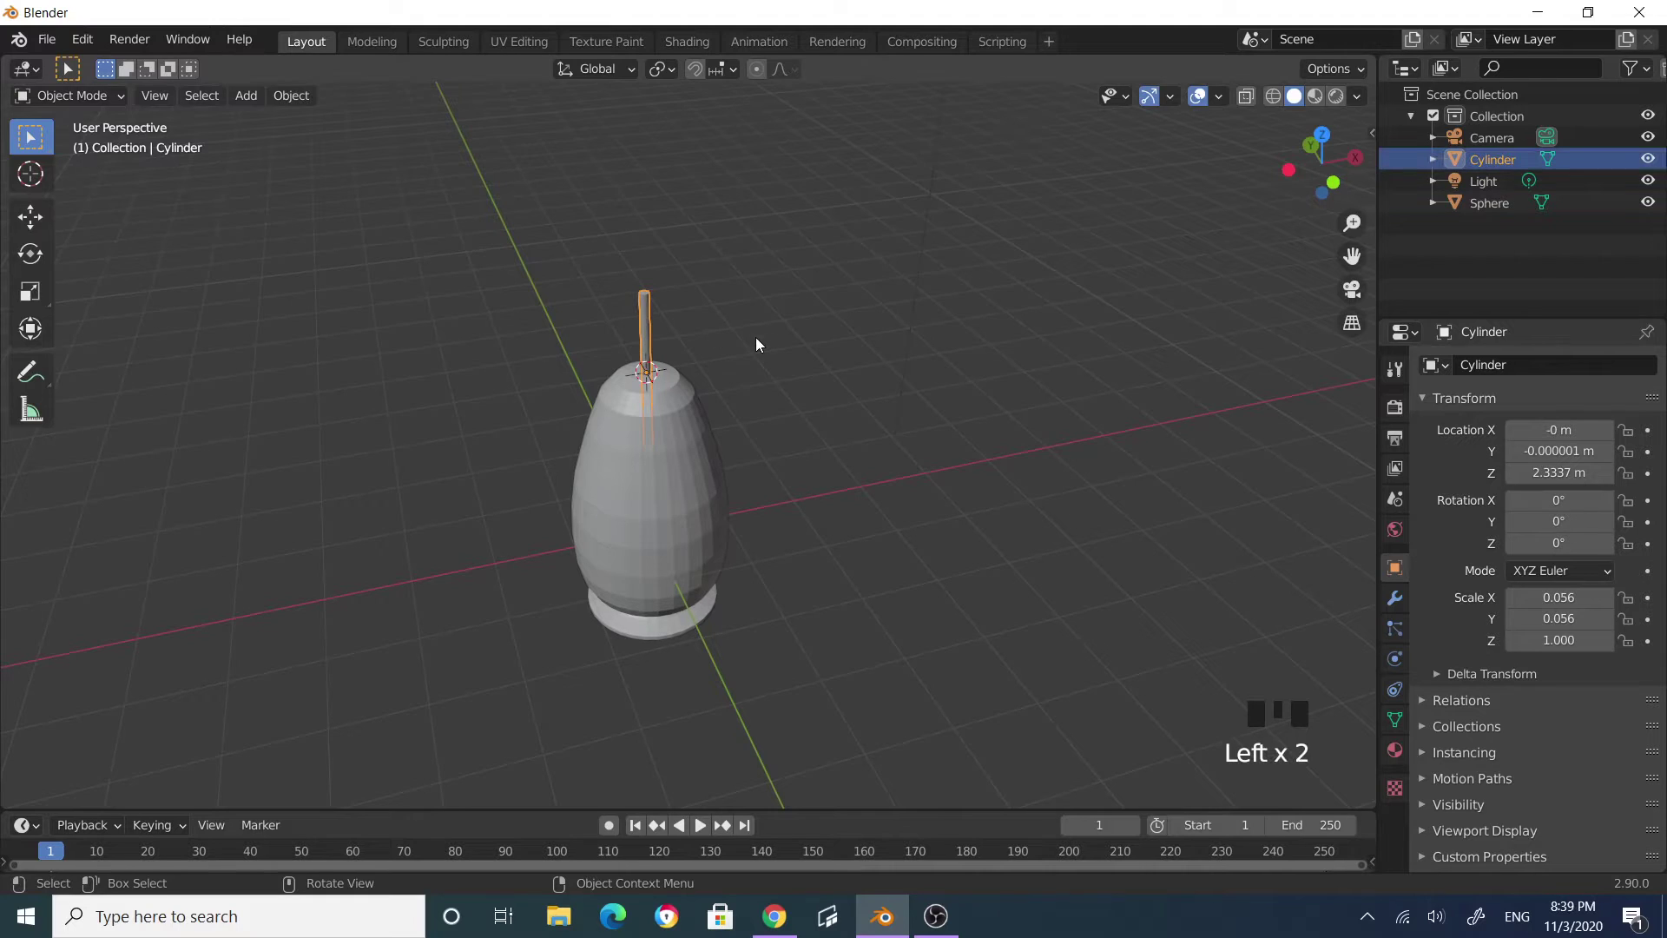
# Step: Snap the 3D cursor to the rod's top face, then return to Object Mode
pyautogui.press('Tab')
pyautogui.scroll(3, 738, 317)
pyautogui.moveTo(733, 312); pyautogui.dragTo(729, 339, button='middle')
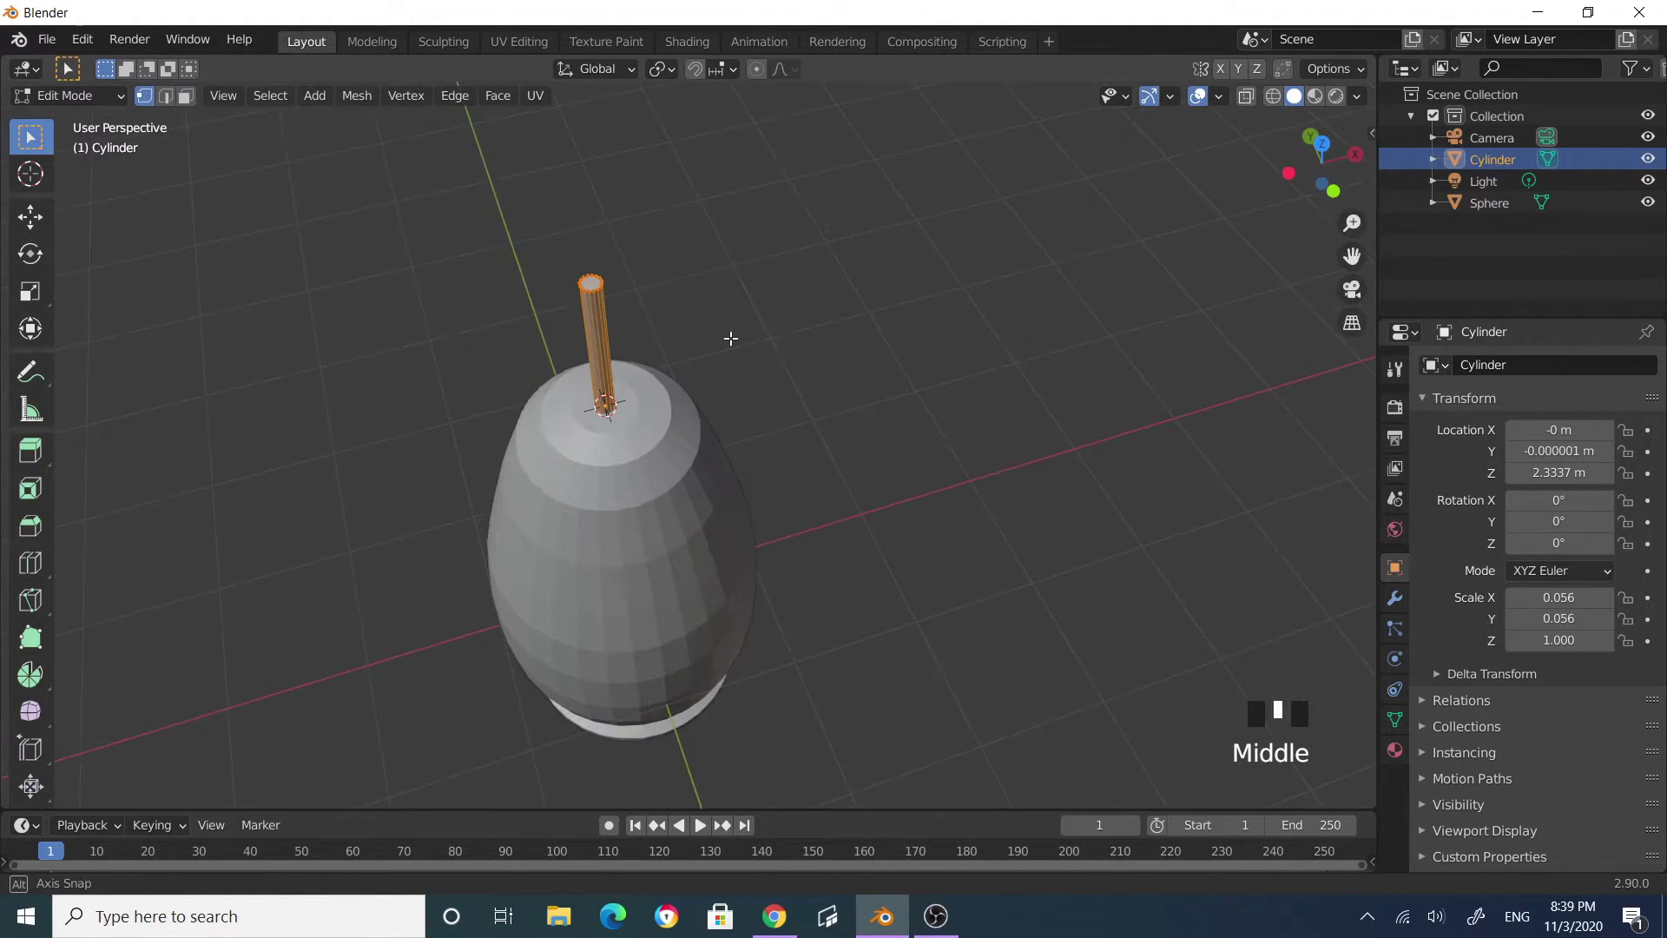
pyautogui.scroll(3, 577, 234)
pyautogui.scroll(-2, 638, 281)
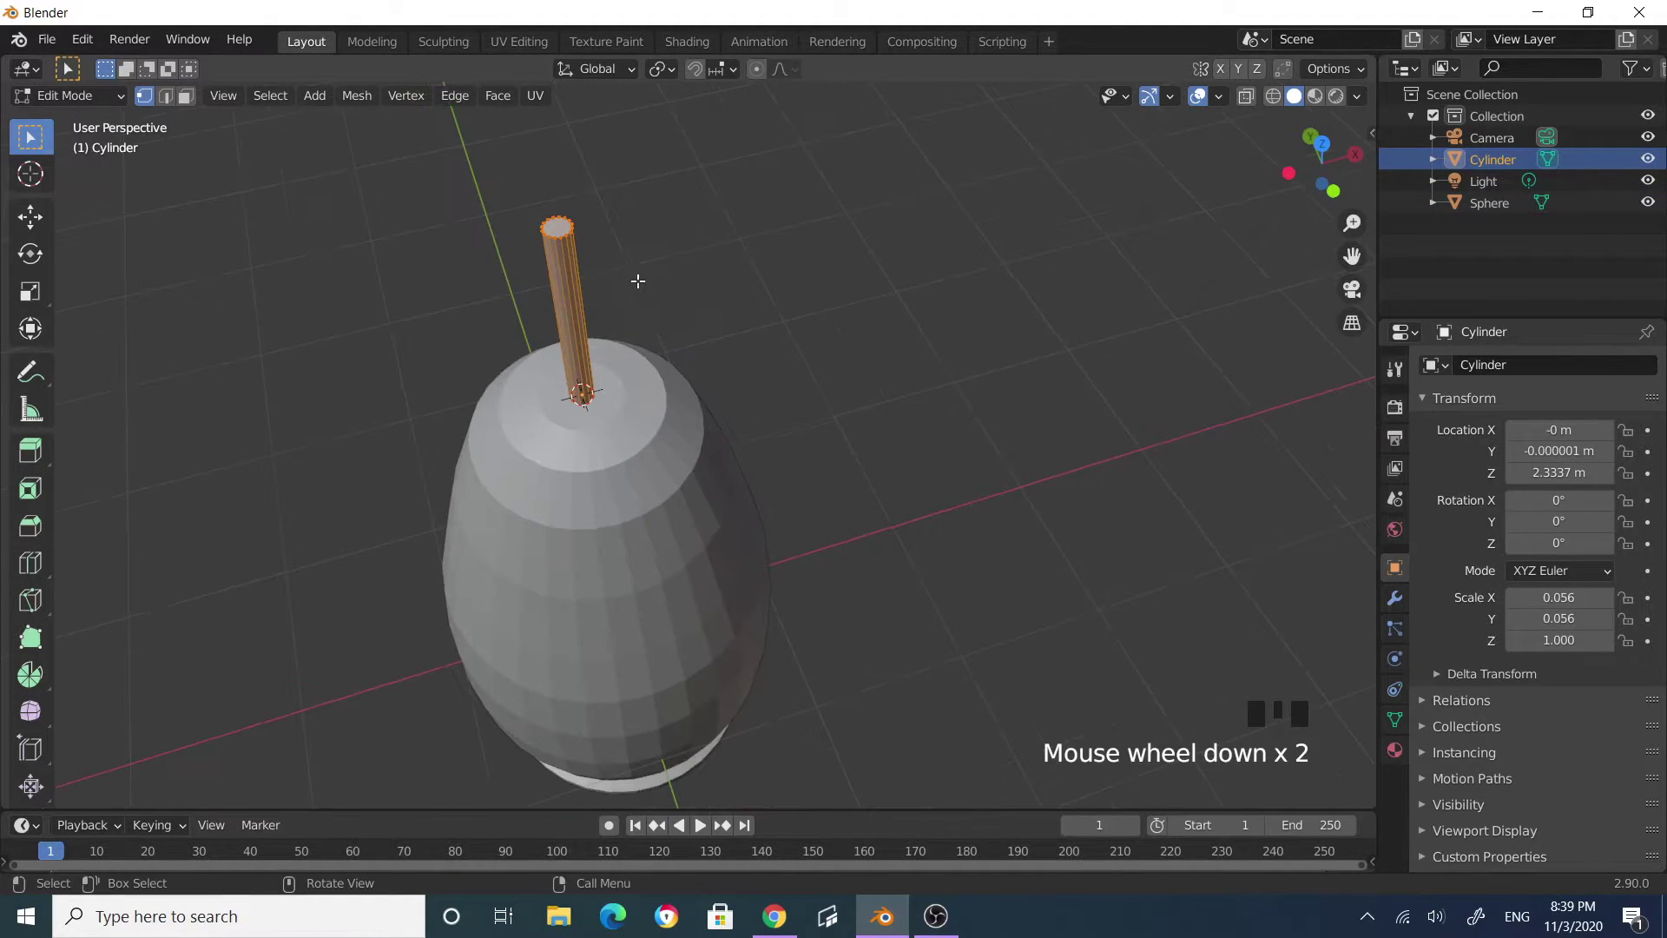
pyautogui.click(186, 97)
pyautogui.click(831, 336)
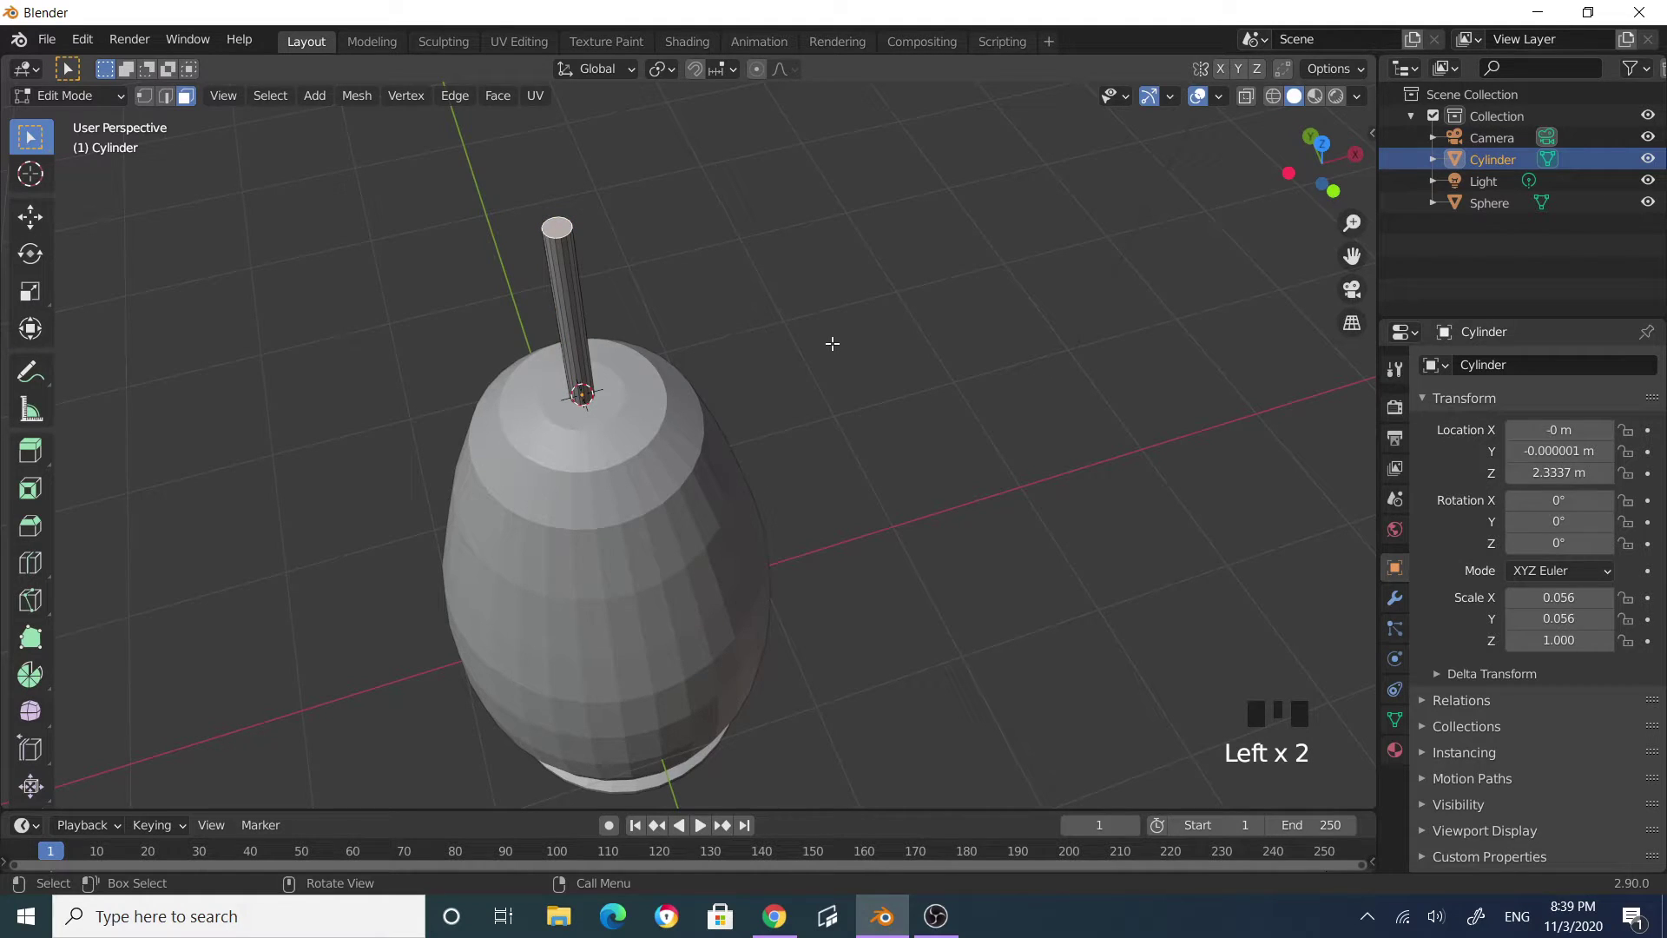
pyautogui.hotkey('shift', 's')
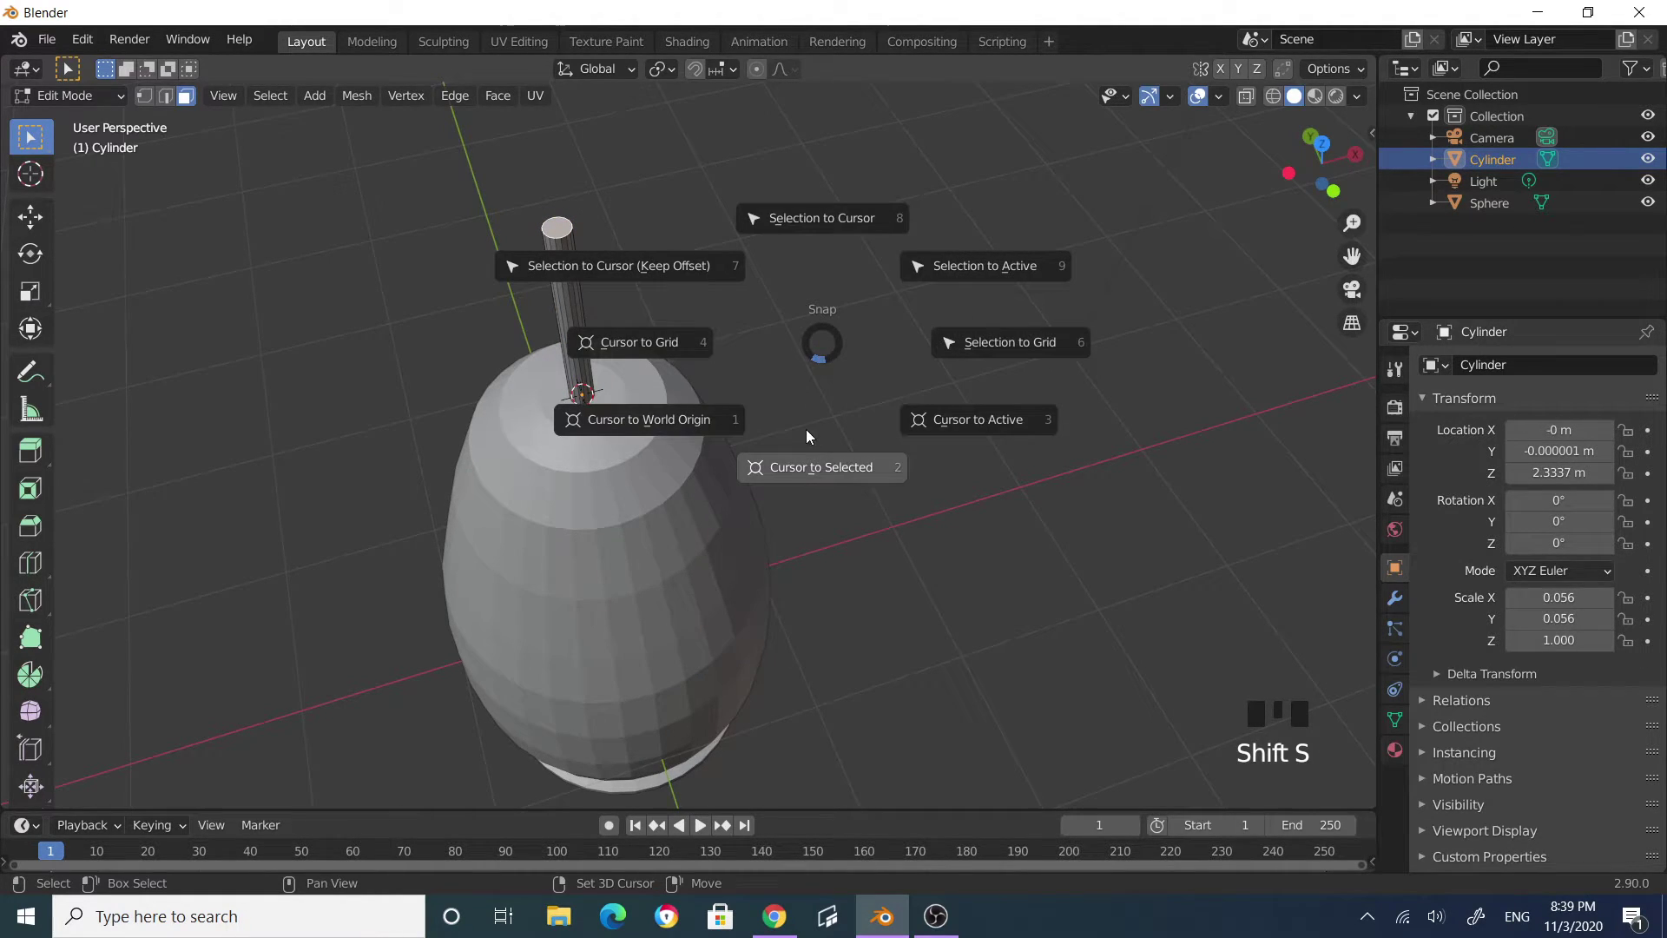
pyautogui.click(803, 456)
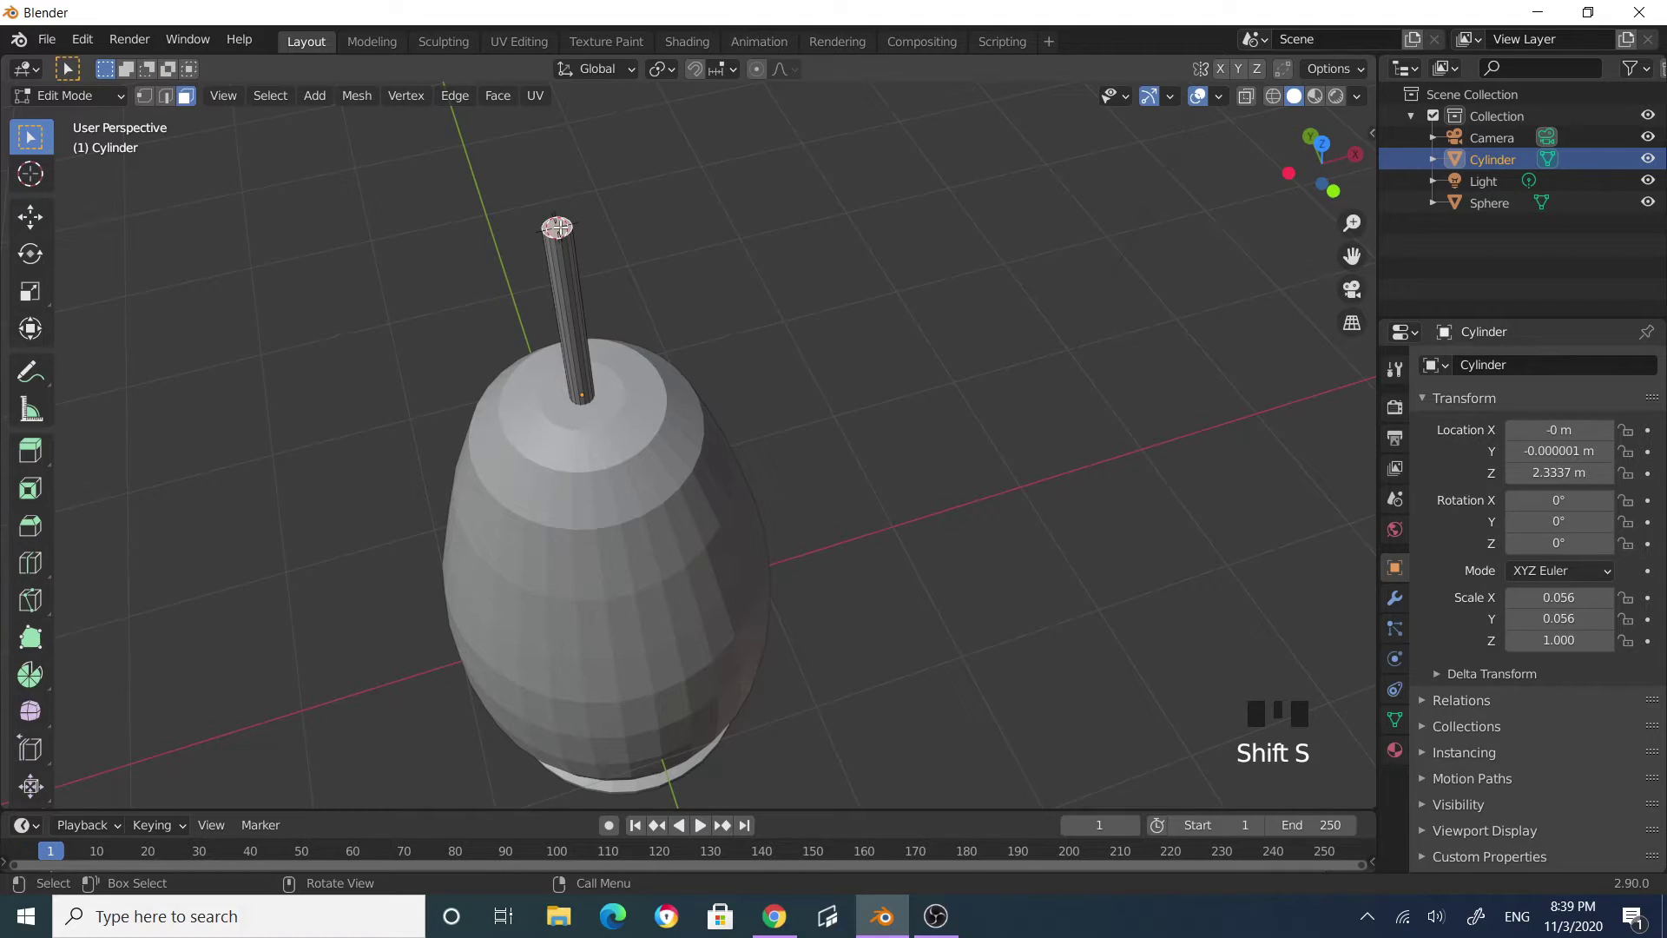
pyautogui.press('Tab')
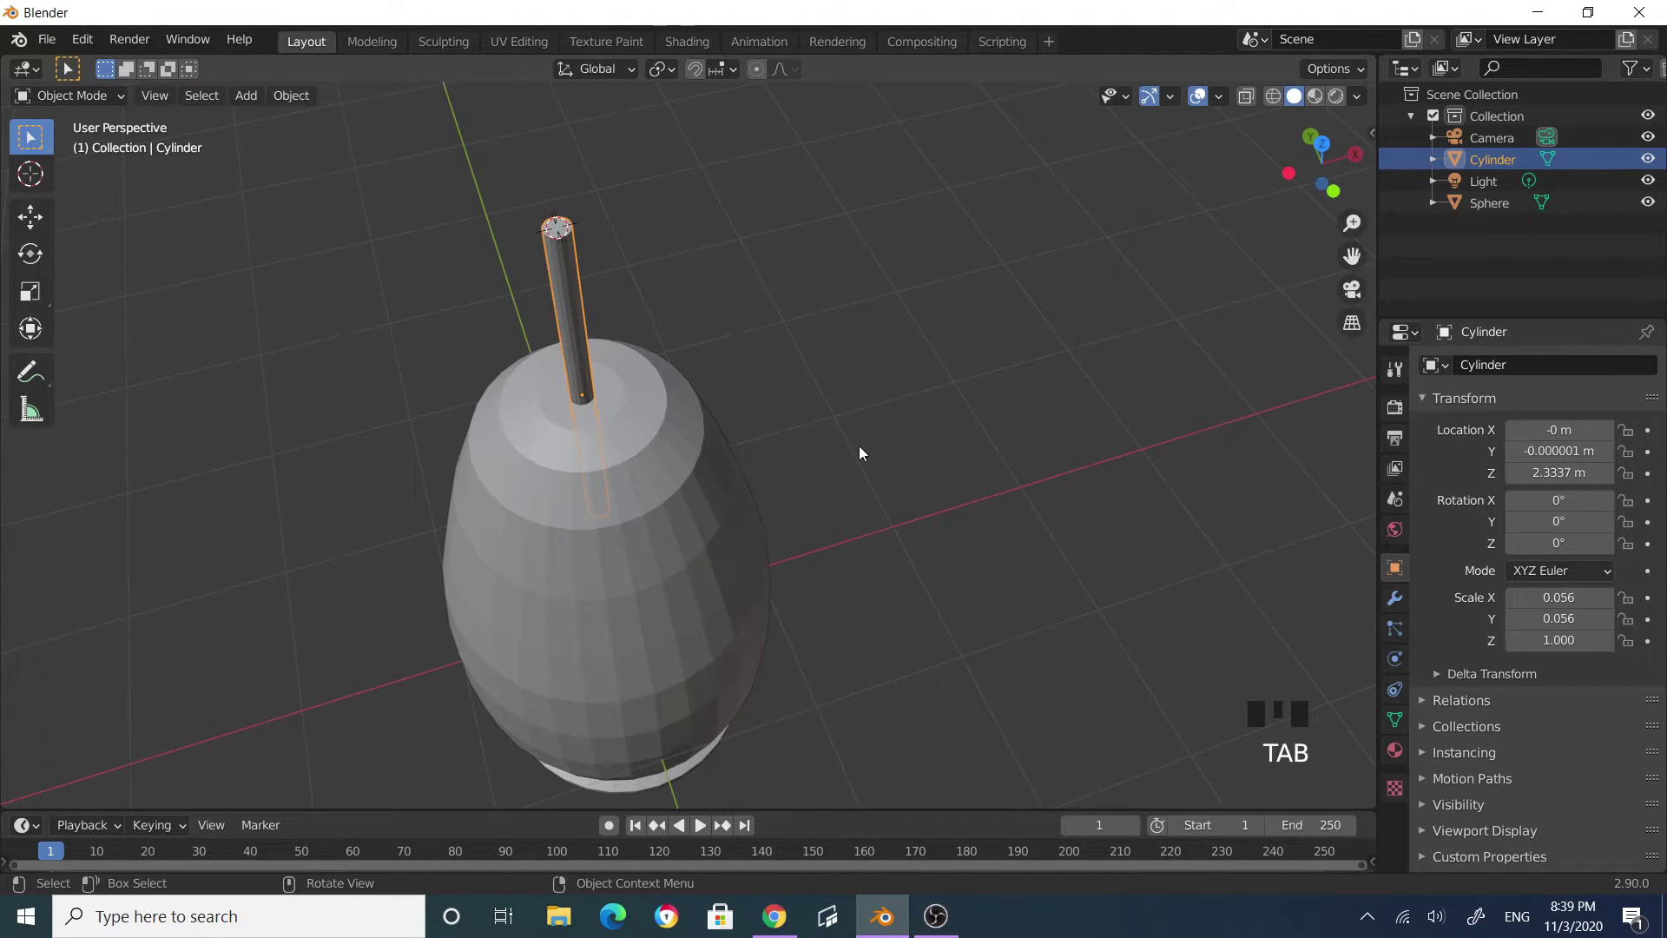
# Step: Show the Add menu's Mesh submenu of primitives
pyautogui.moveTo(858, 445); pyautogui.dragTo(468, 91, button='middle')
pyautogui.click(305, 97)
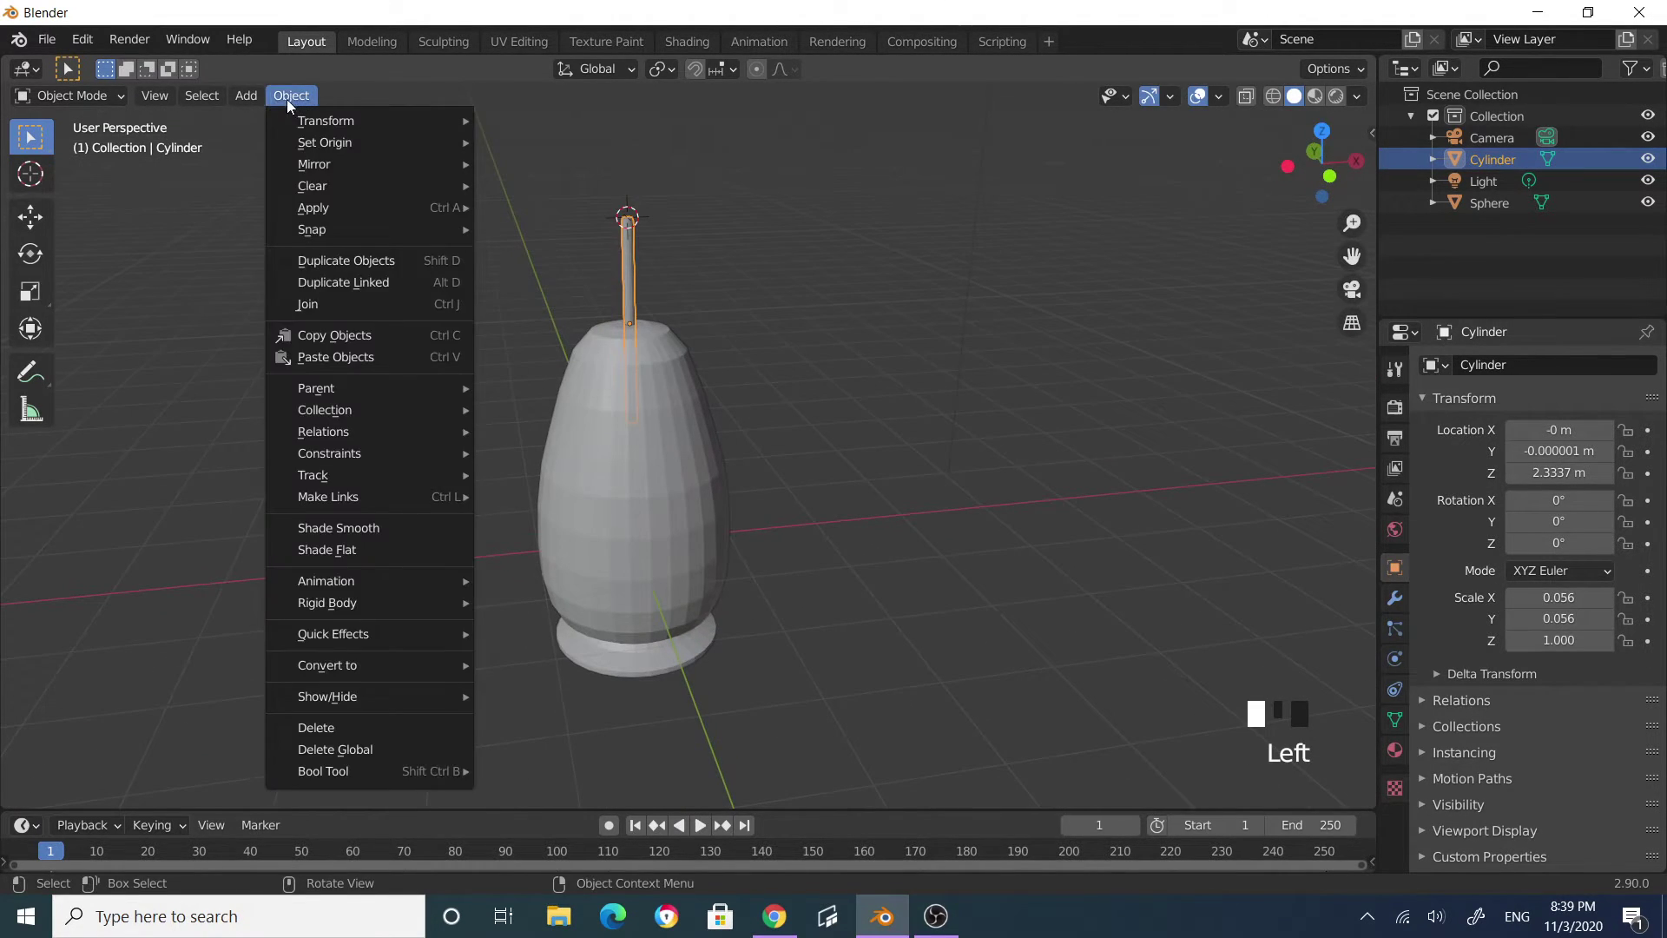
pyautogui.moveTo(262, 97)
pyautogui.moveTo(295, 120)
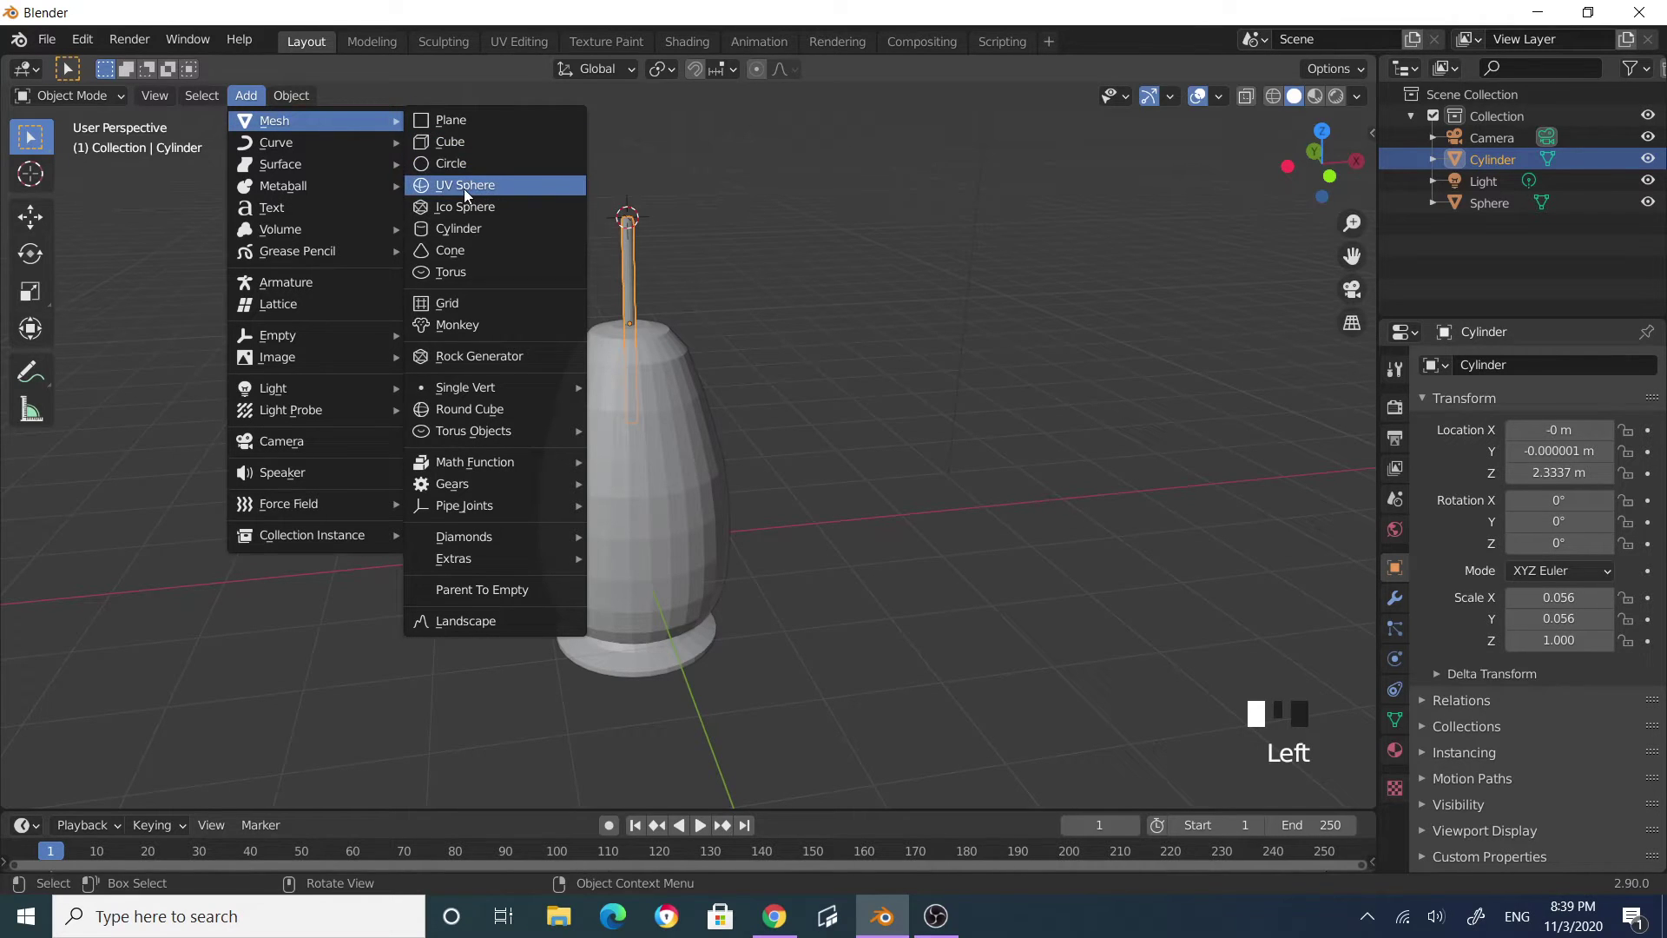
# Step: Add a second cylinder, Cylinder.001, at the rod's top
pyautogui.click(475, 228)
pyautogui.scroll(-1, 877, 347)
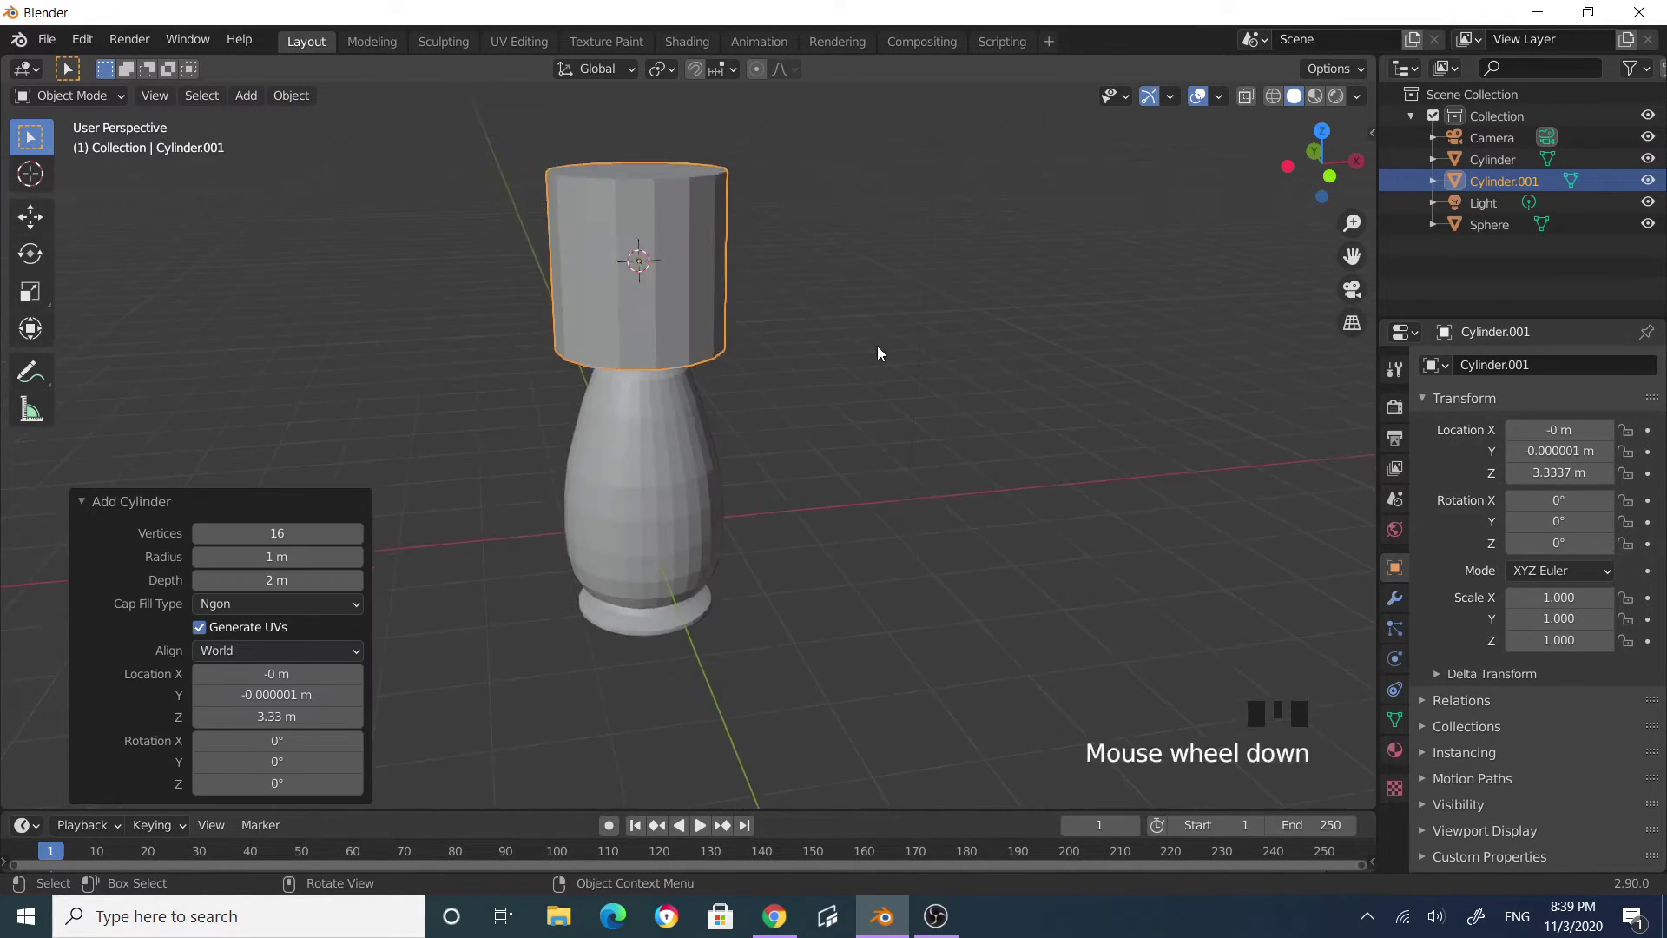
pyautogui.moveTo(877, 347); pyautogui.dragTo(826, 332, button='middle')
pyautogui.scroll(3, 815, 354)
pyautogui.scroll(-3, 834, 417)
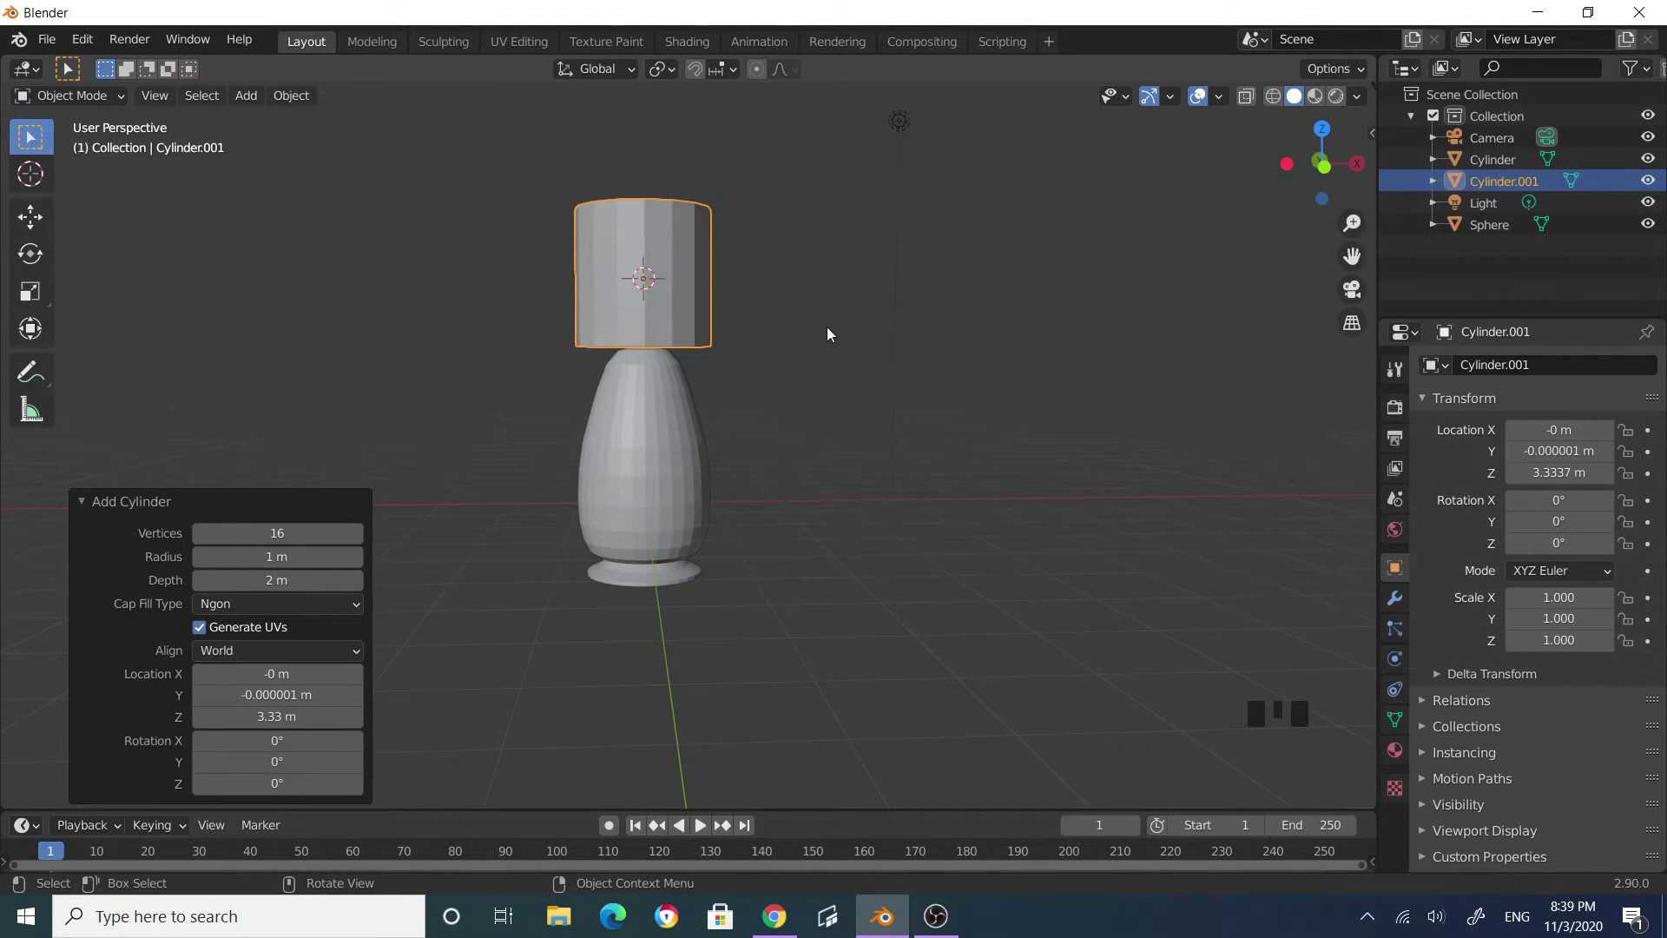
# Step: Stretch the new cylinder to 1.488 along Z and enter Edit Mode
pyautogui.press('s')
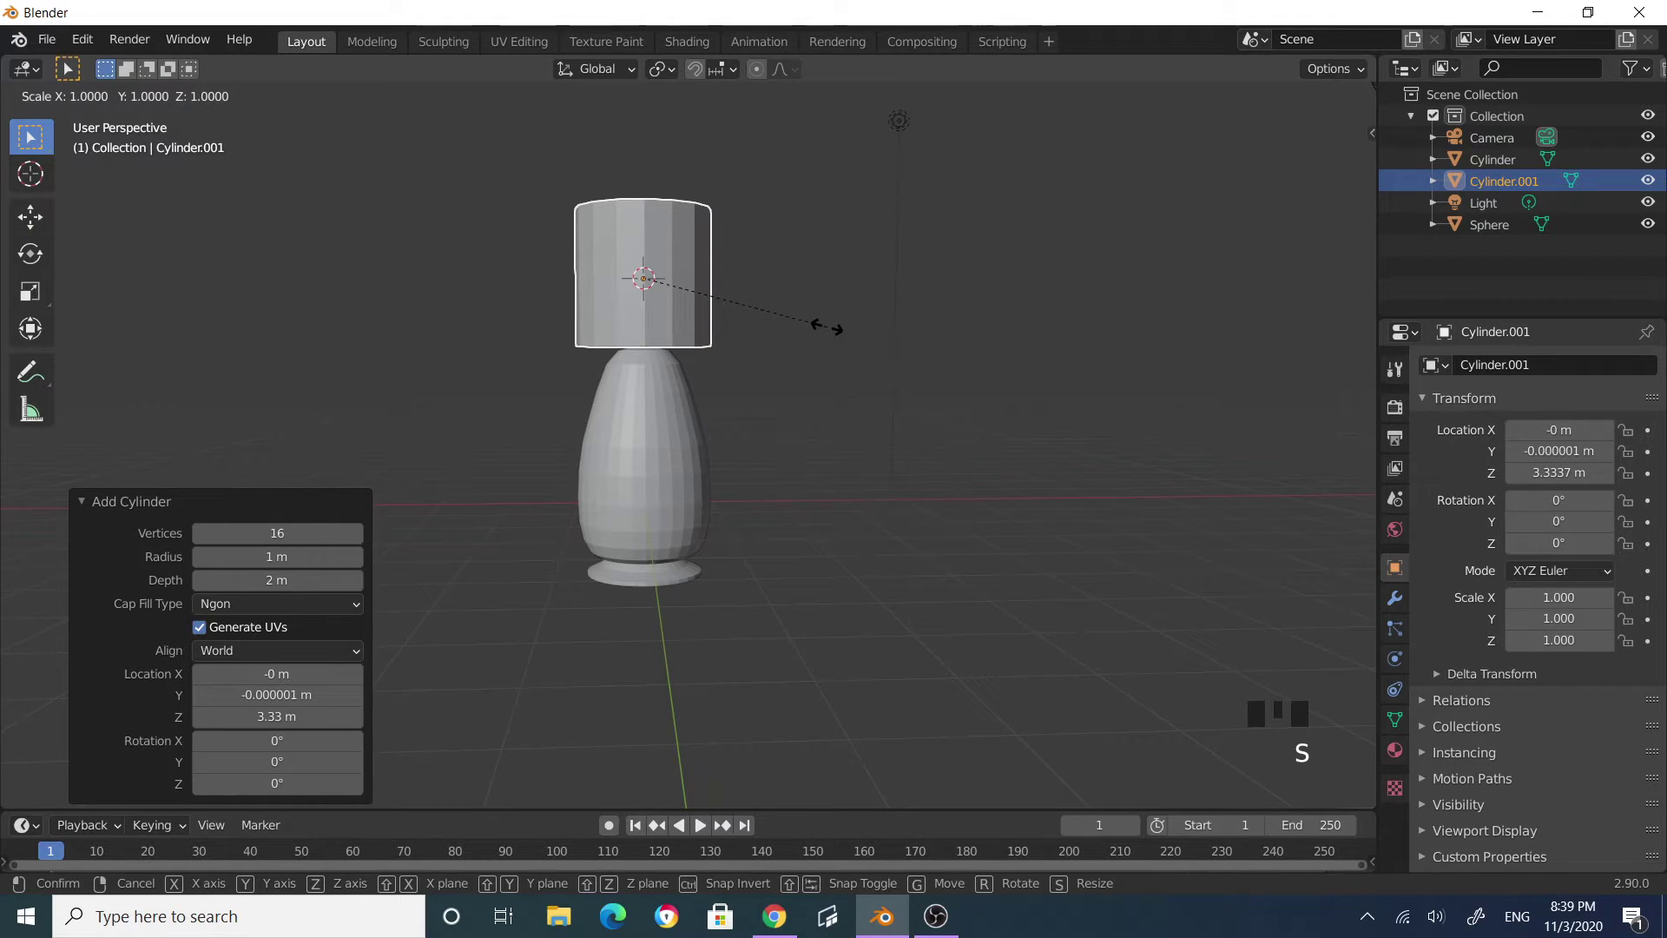
pyautogui.press('z')
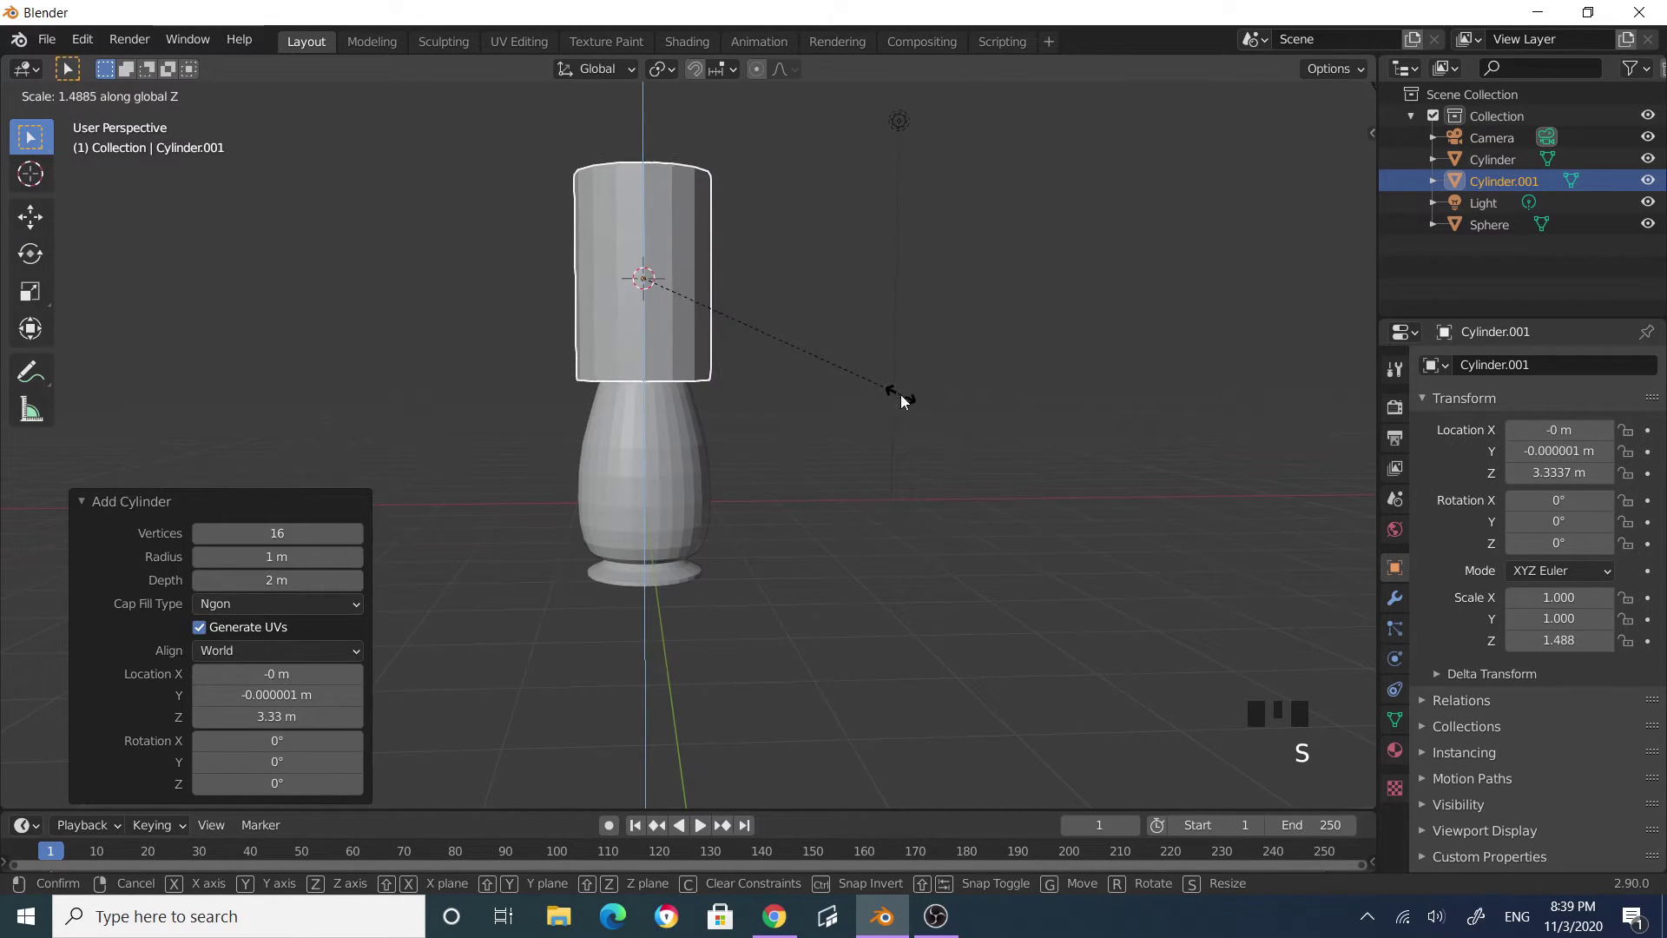
pyautogui.click(900, 395)
pyautogui.moveTo(900, 394); pyautogui.dragTo(848, 312, button='middle')
pyautogui.press('Tab')
pyautogui.scroll(3, 831, 391)
# Step: Select the cylinder's bottom face and widen it to 1.762 into a flare
pyautogui.click(743, 383)
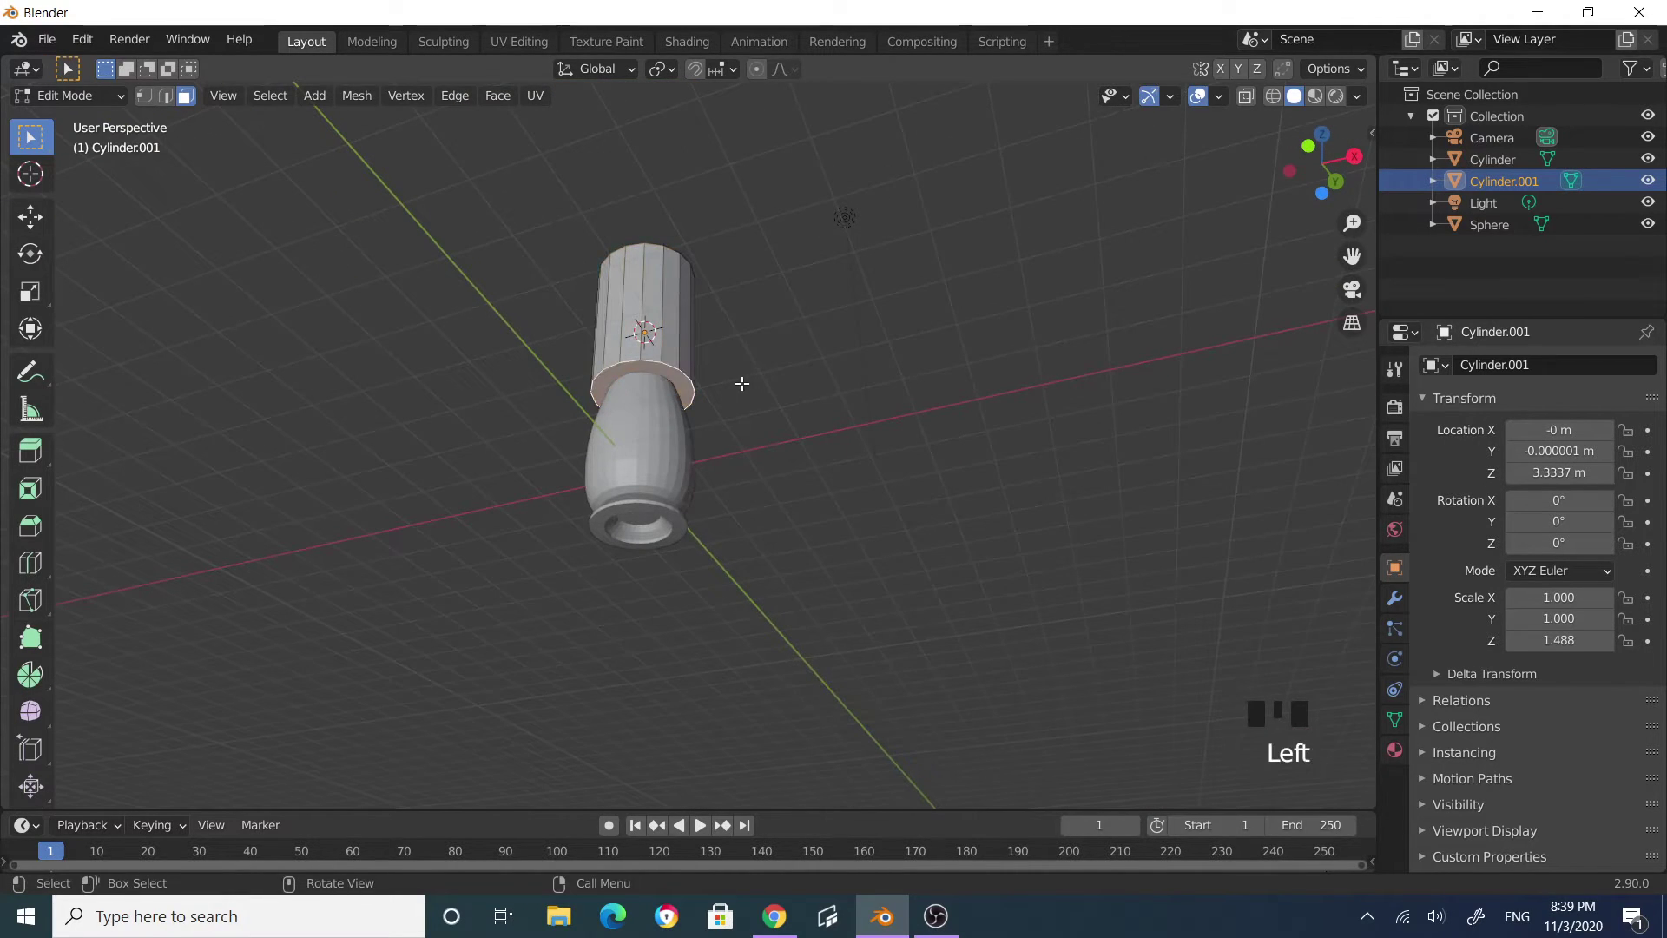
pyautogui.scroll(2, 760, 428)
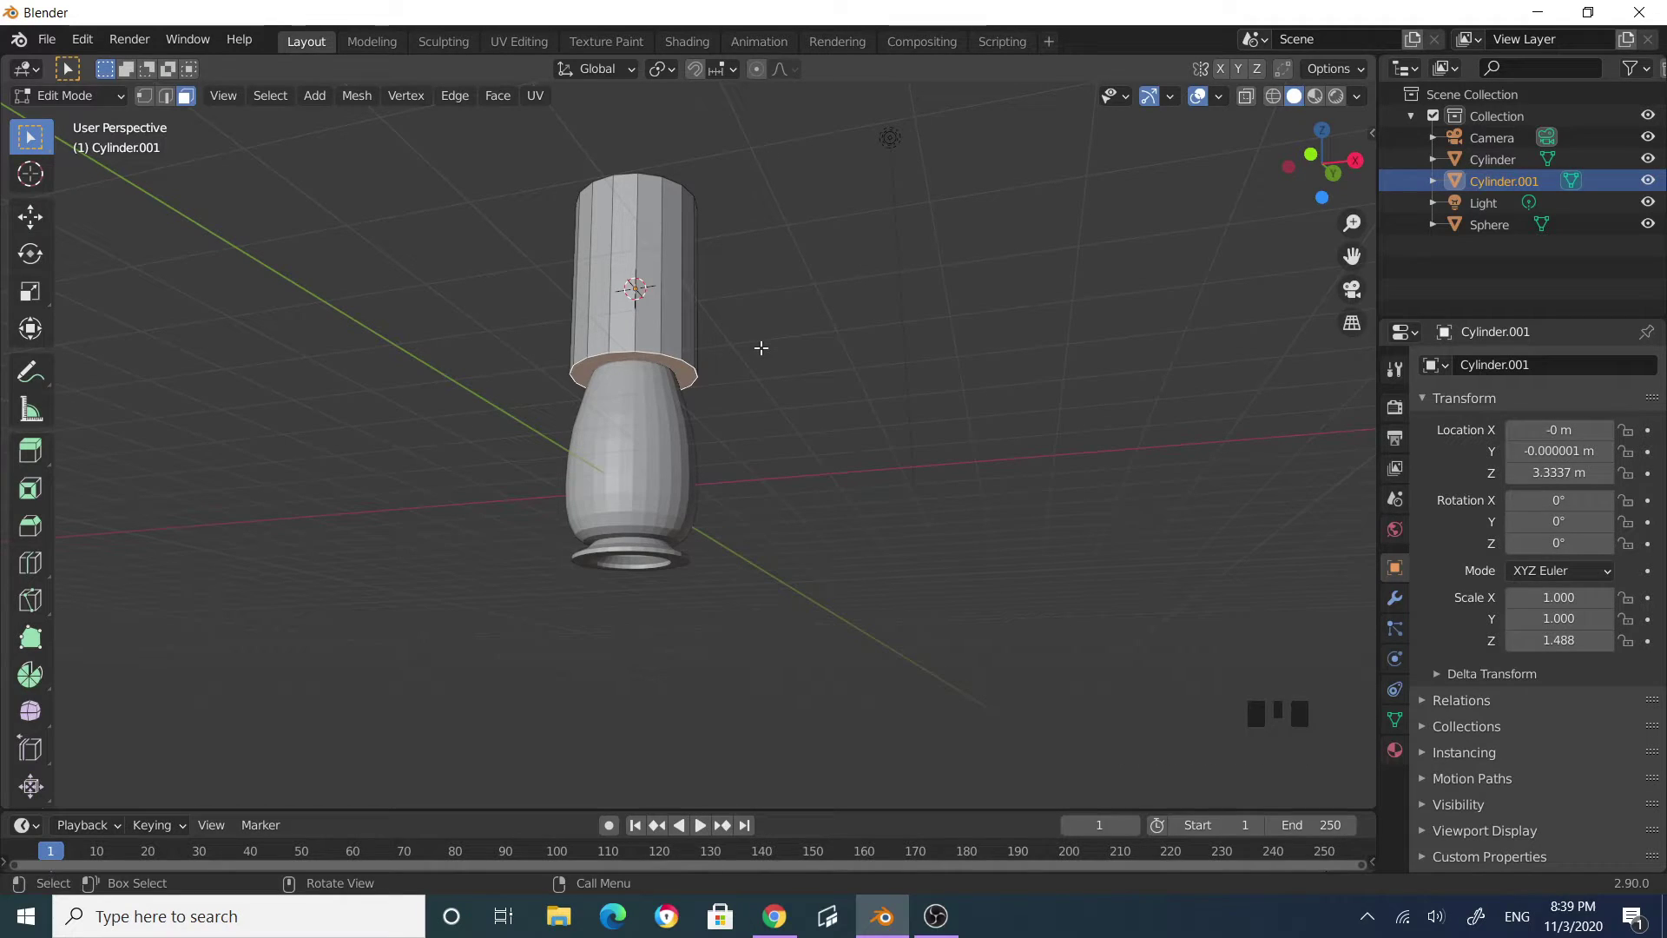
pyautogui.press('s')
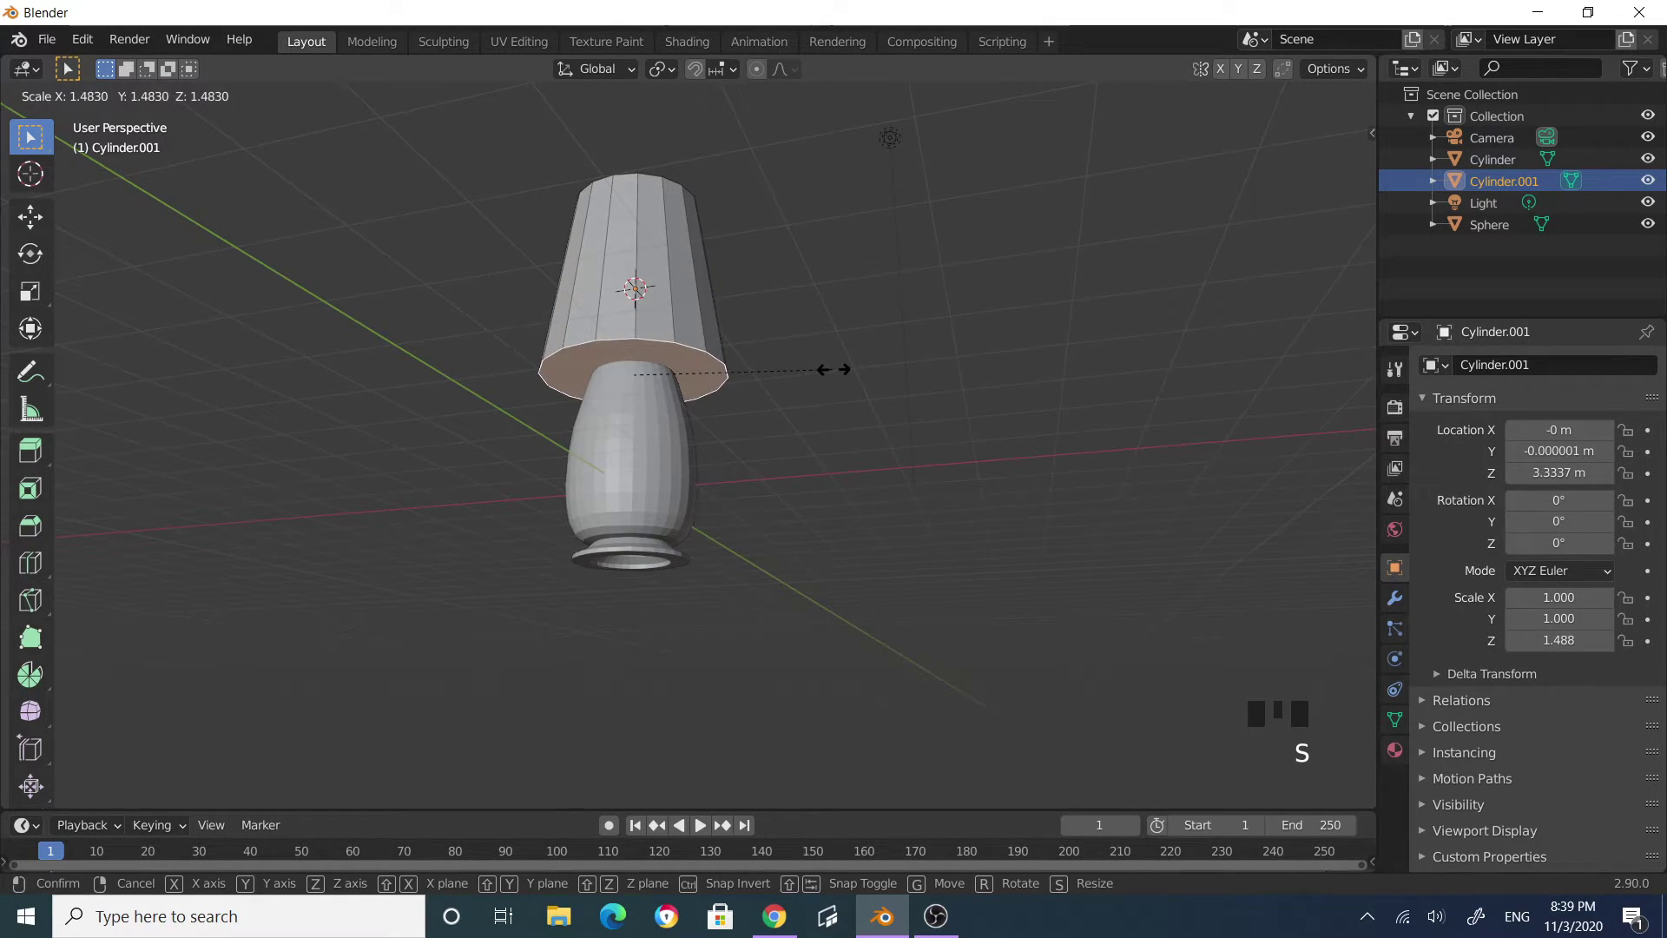
pyautogui.click(869, 373)
pyautogui.moveTo(867, 361); pyautogui.dragTo(691, 364, button='middle')
pyautogui.scroll(1, 691, 365)
pyautogui.click(848, 395)
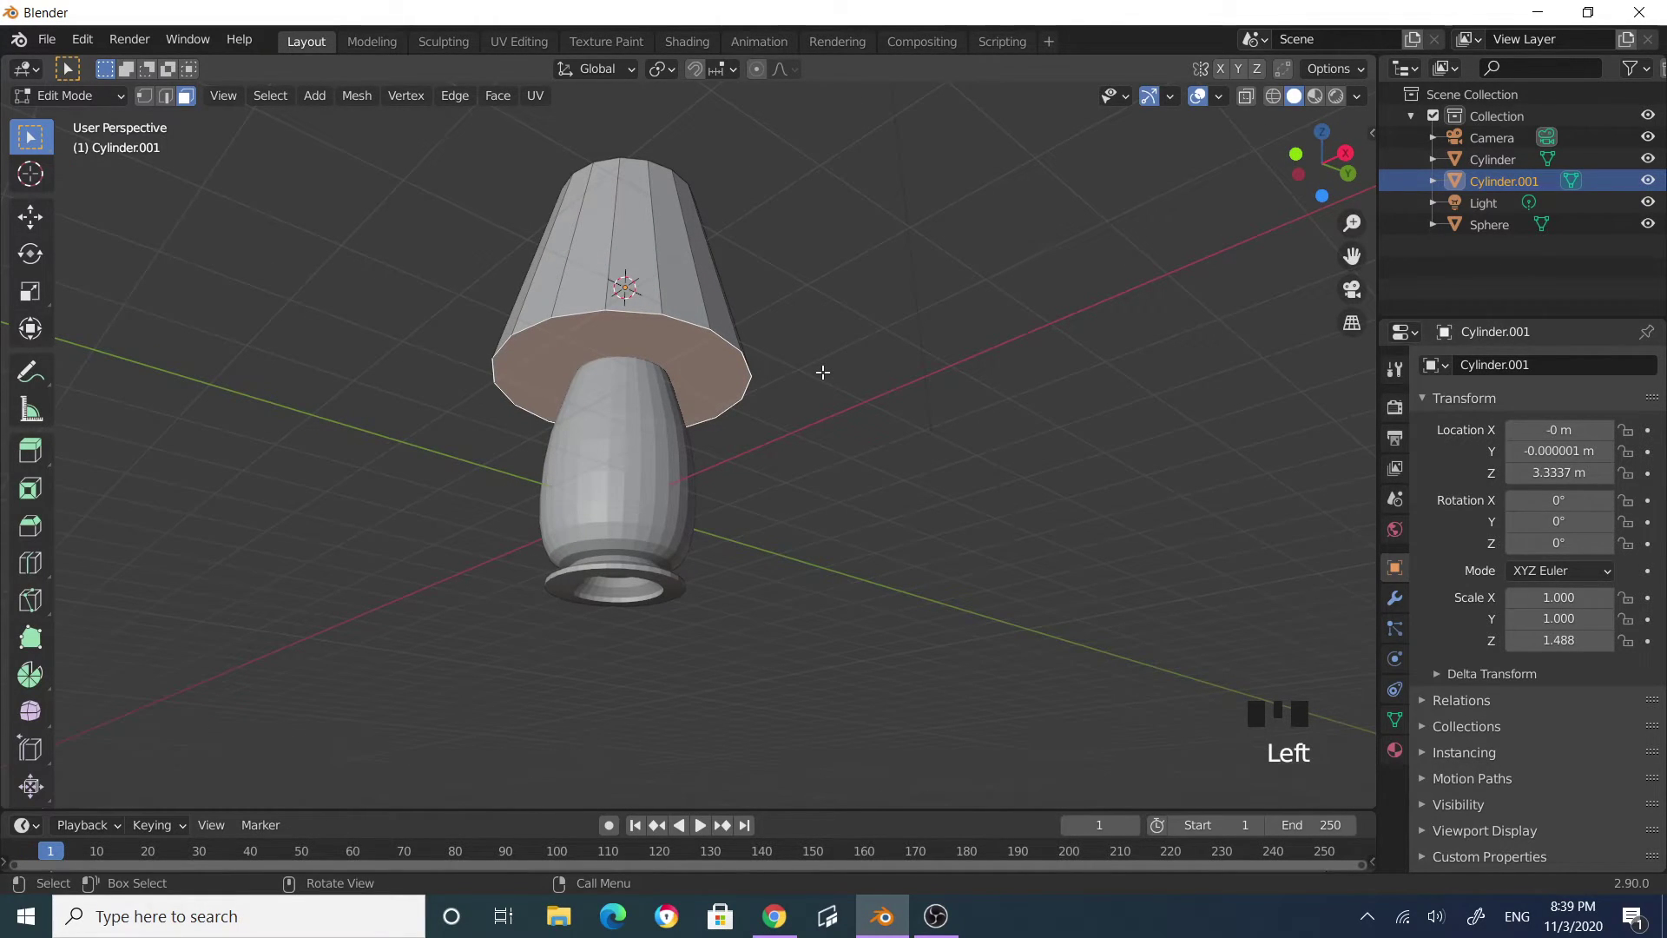
# Step: Inset the bottom face 0.1793 m and start extruding it inward
pyautogui.press('i')
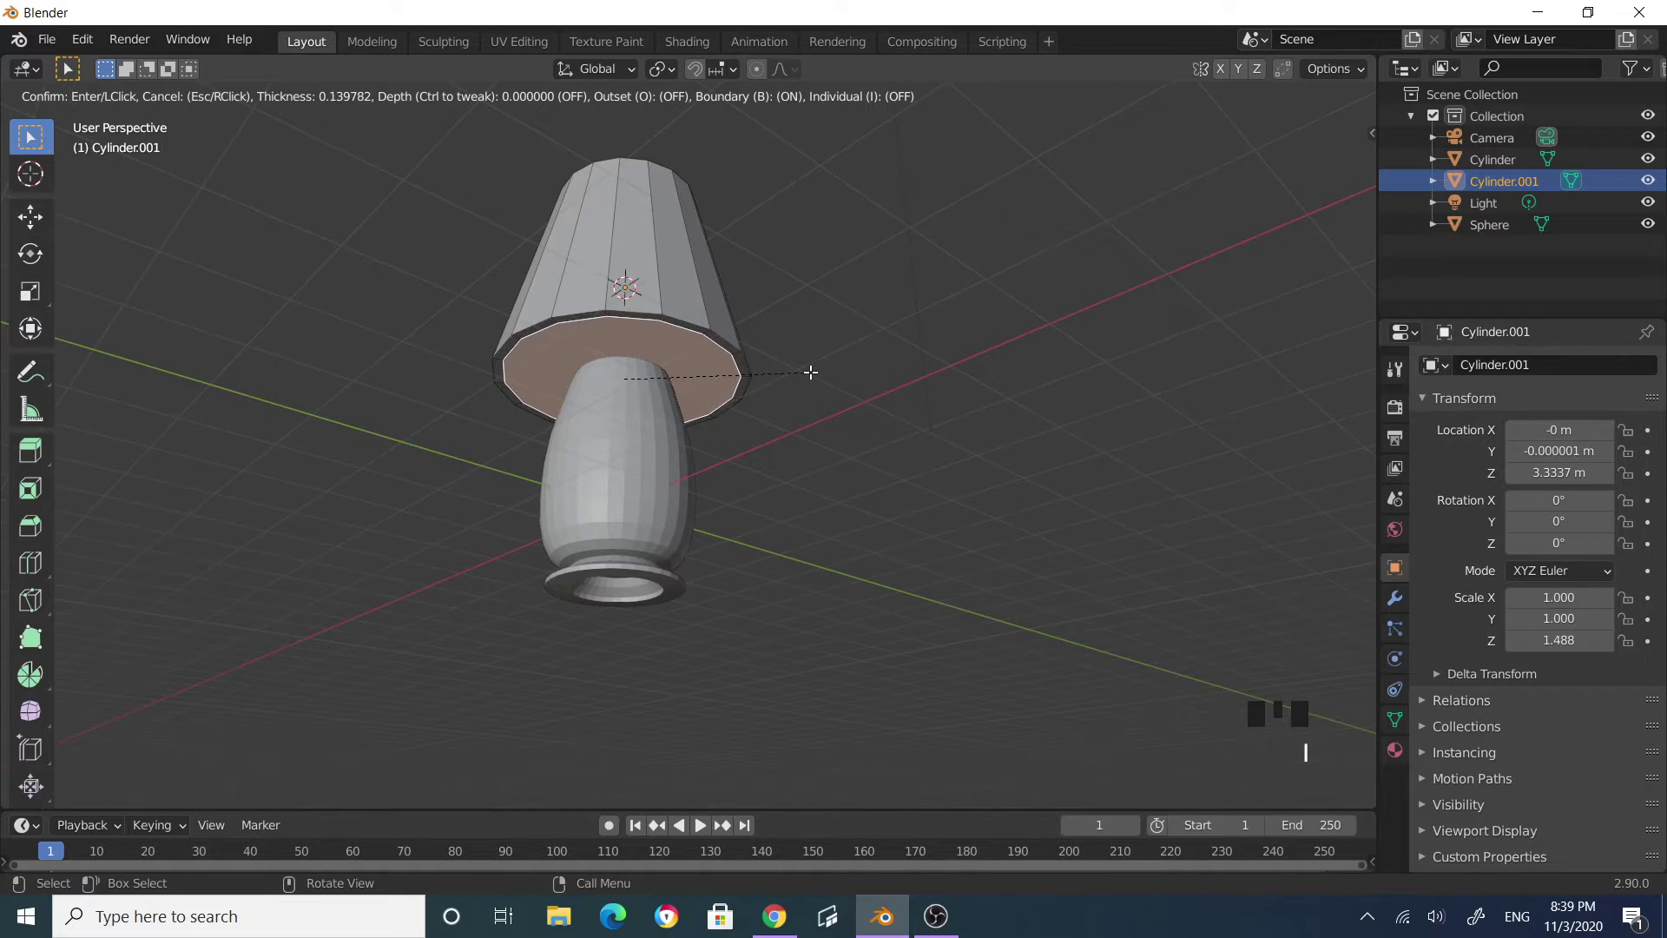
pyautogui.click(807, 371)
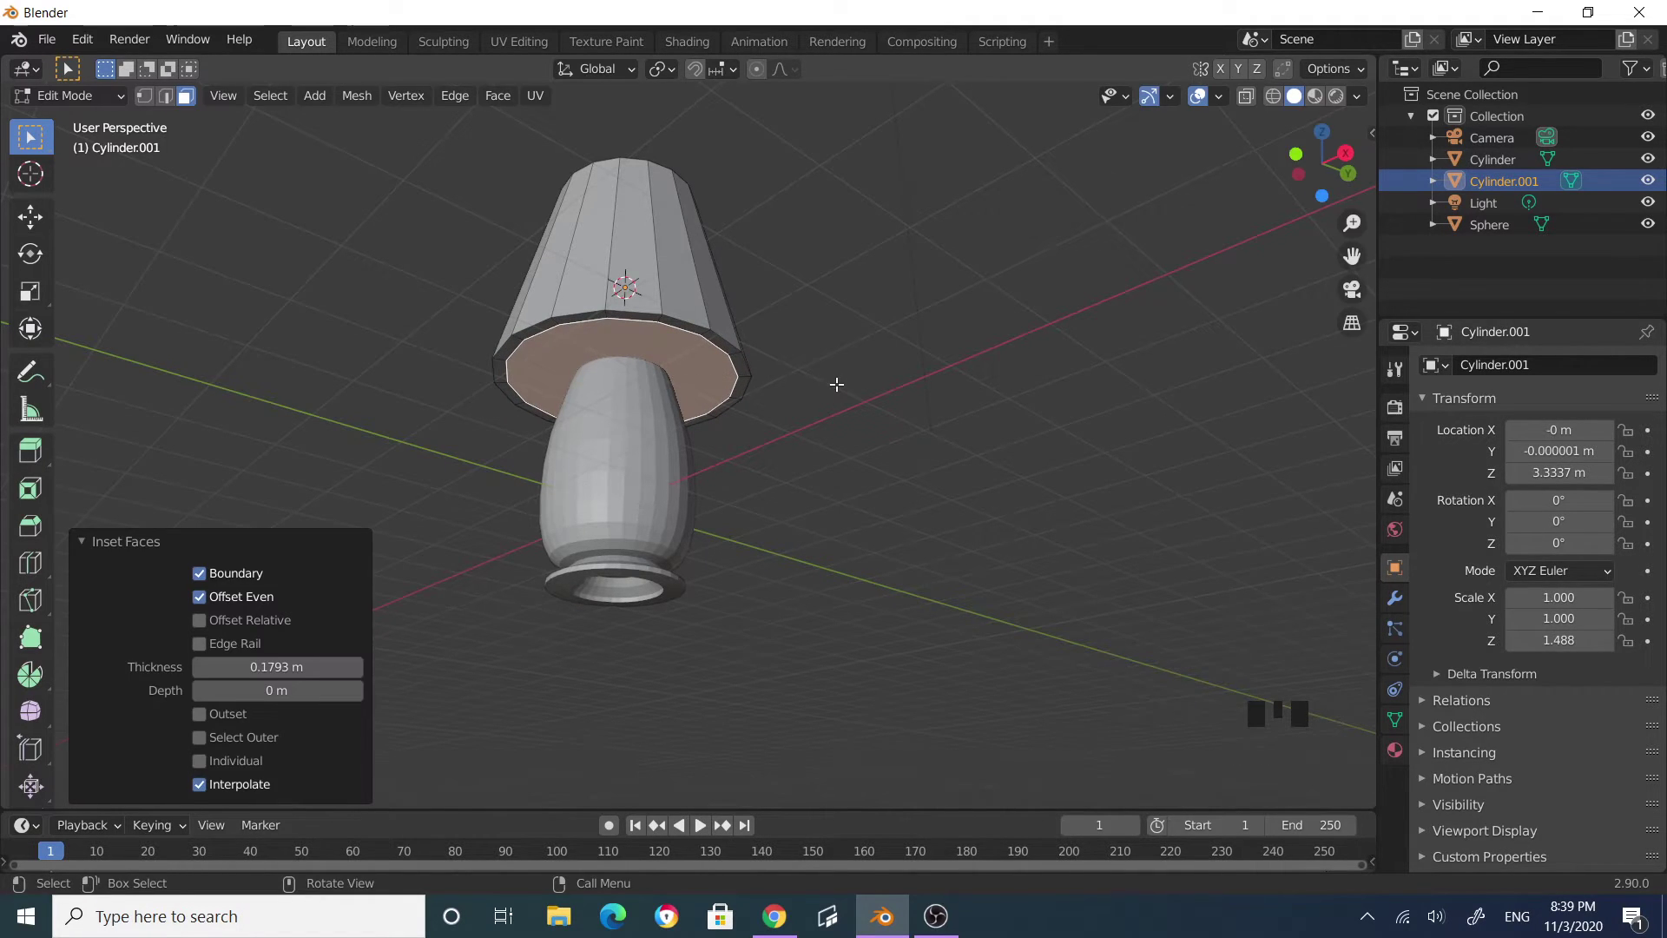
pyautogui.moveTo(833, 383); pyautogui.dragTo(823, 345, button='middle')
pyautogui.press('e')
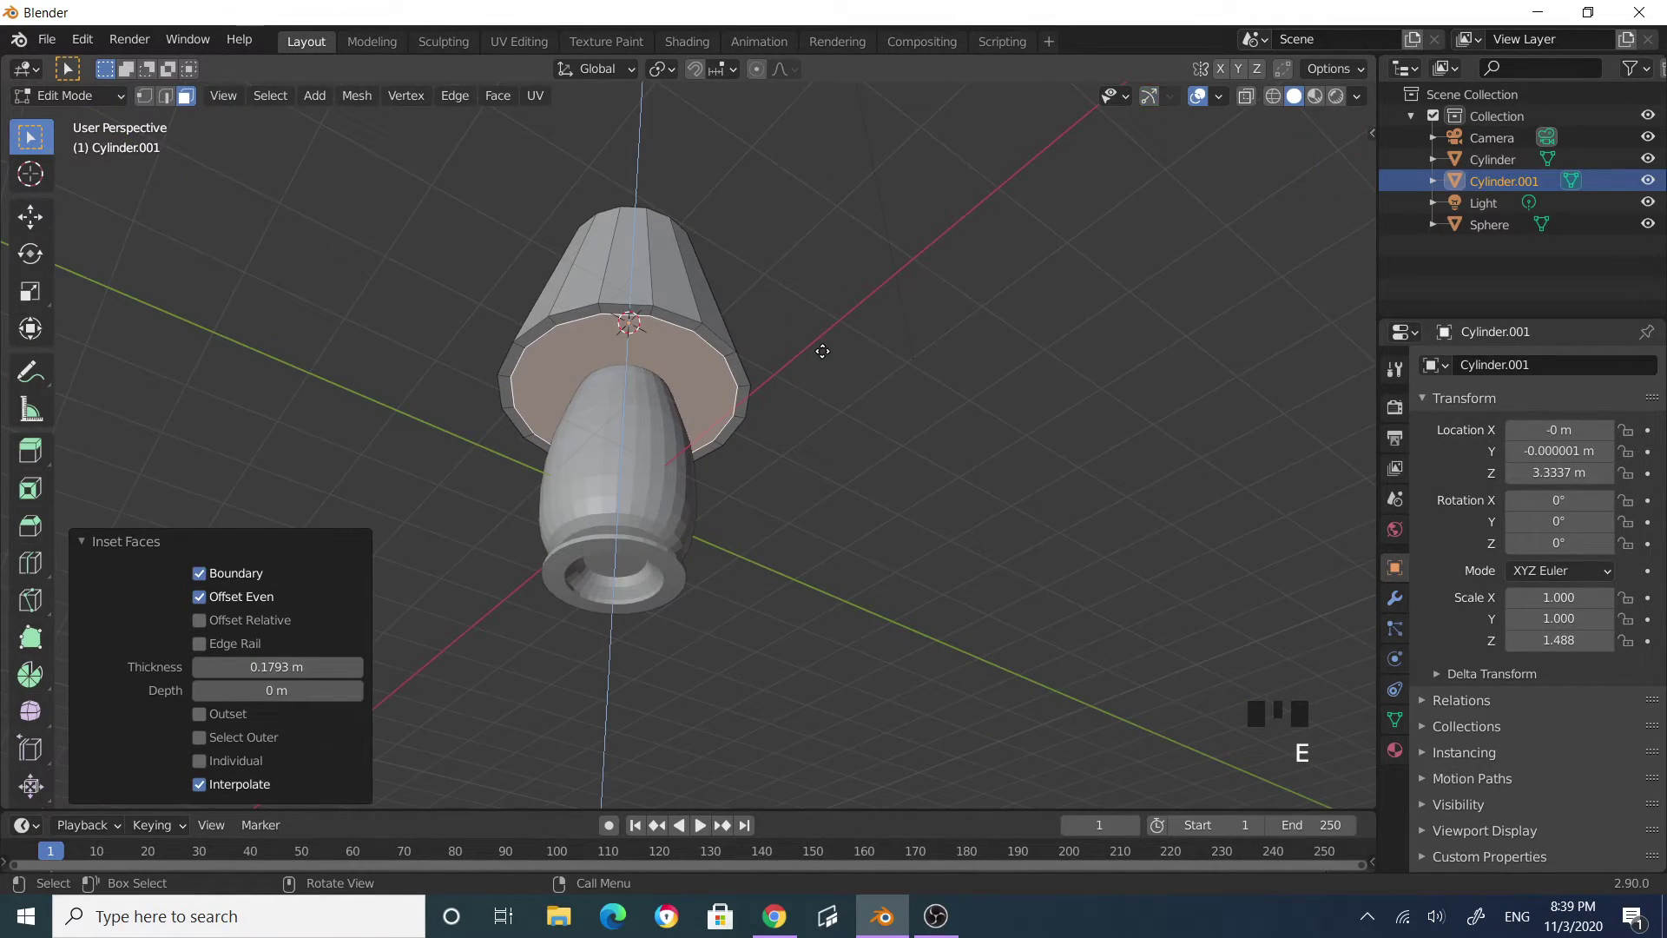
# Step: Hollow the shade 2.3389 m deep and raise its top face 0.39 m
pyautogui.click(819, 243)
pyautogui.moveTo(818, 243); pyautogui.dragTo(847, 314, button='middle')
pyautogui.scroll(-1, 856, 290)
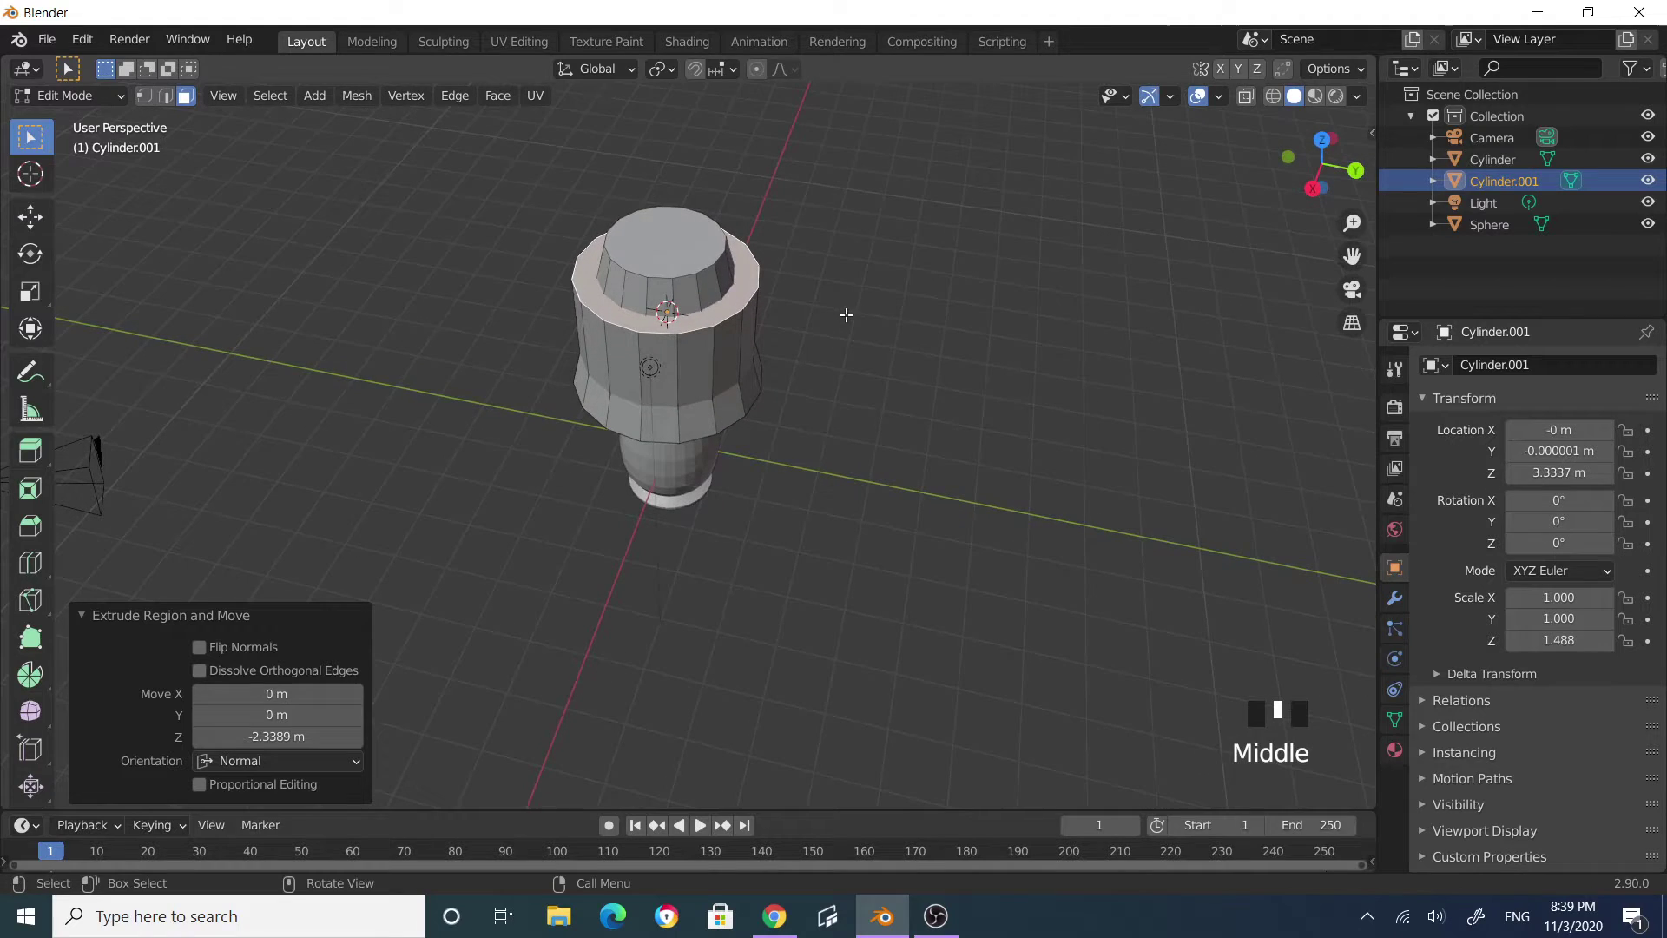
pyautogui.press('g')
pyautogui.press('z')
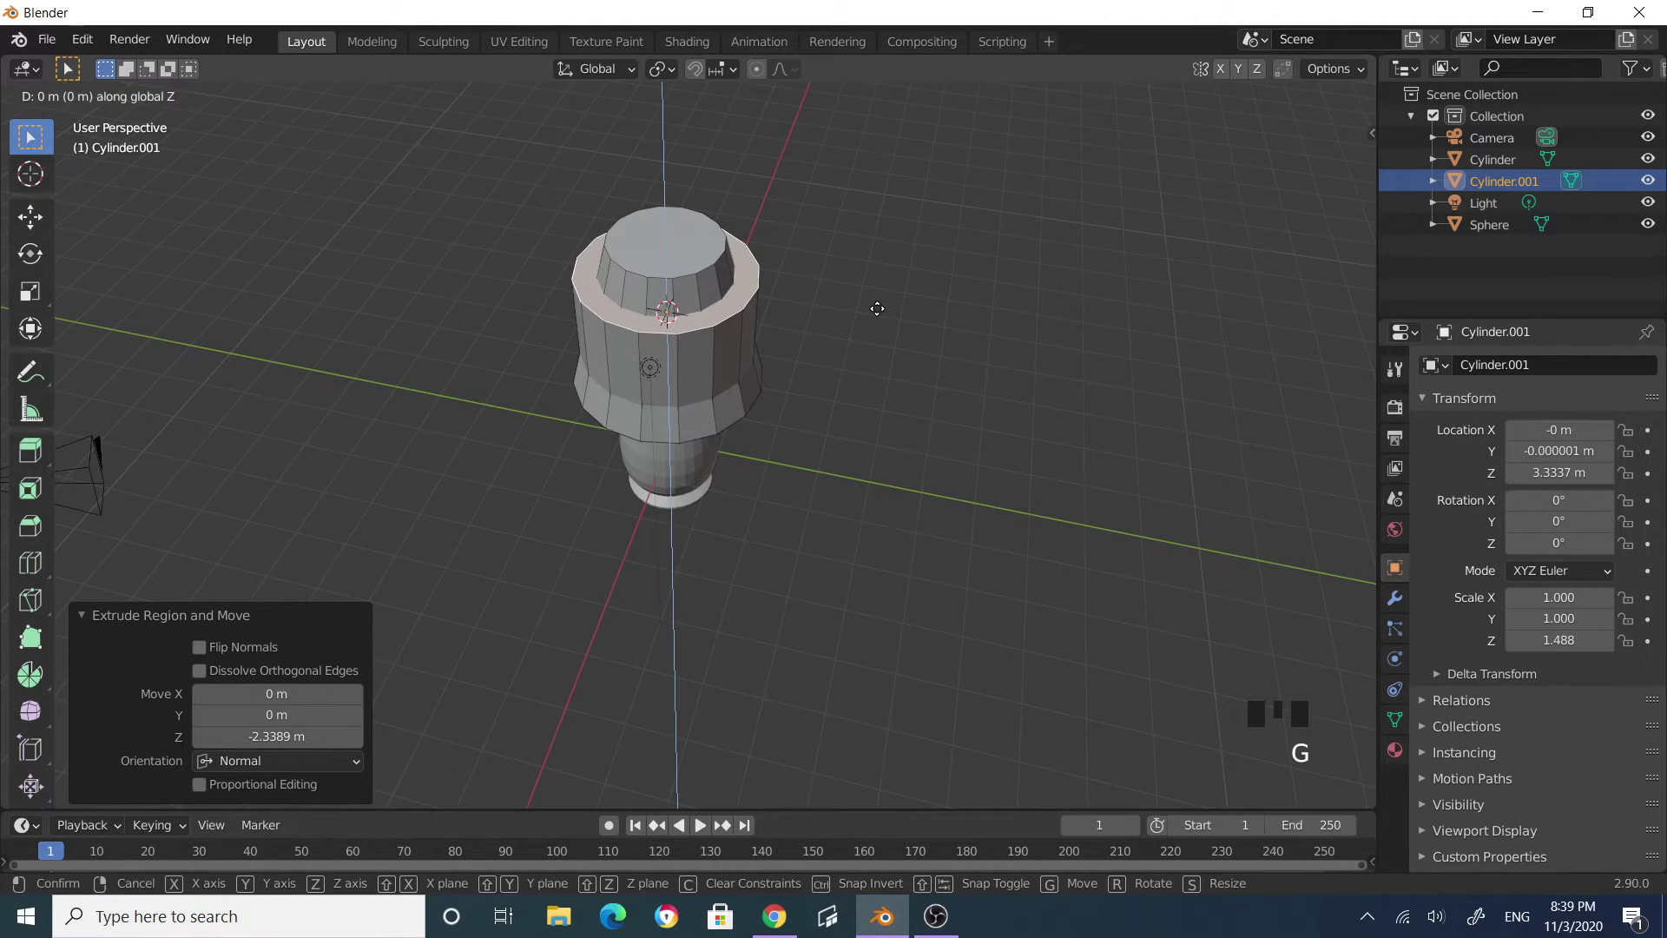
pyautogui.click(872, 289)
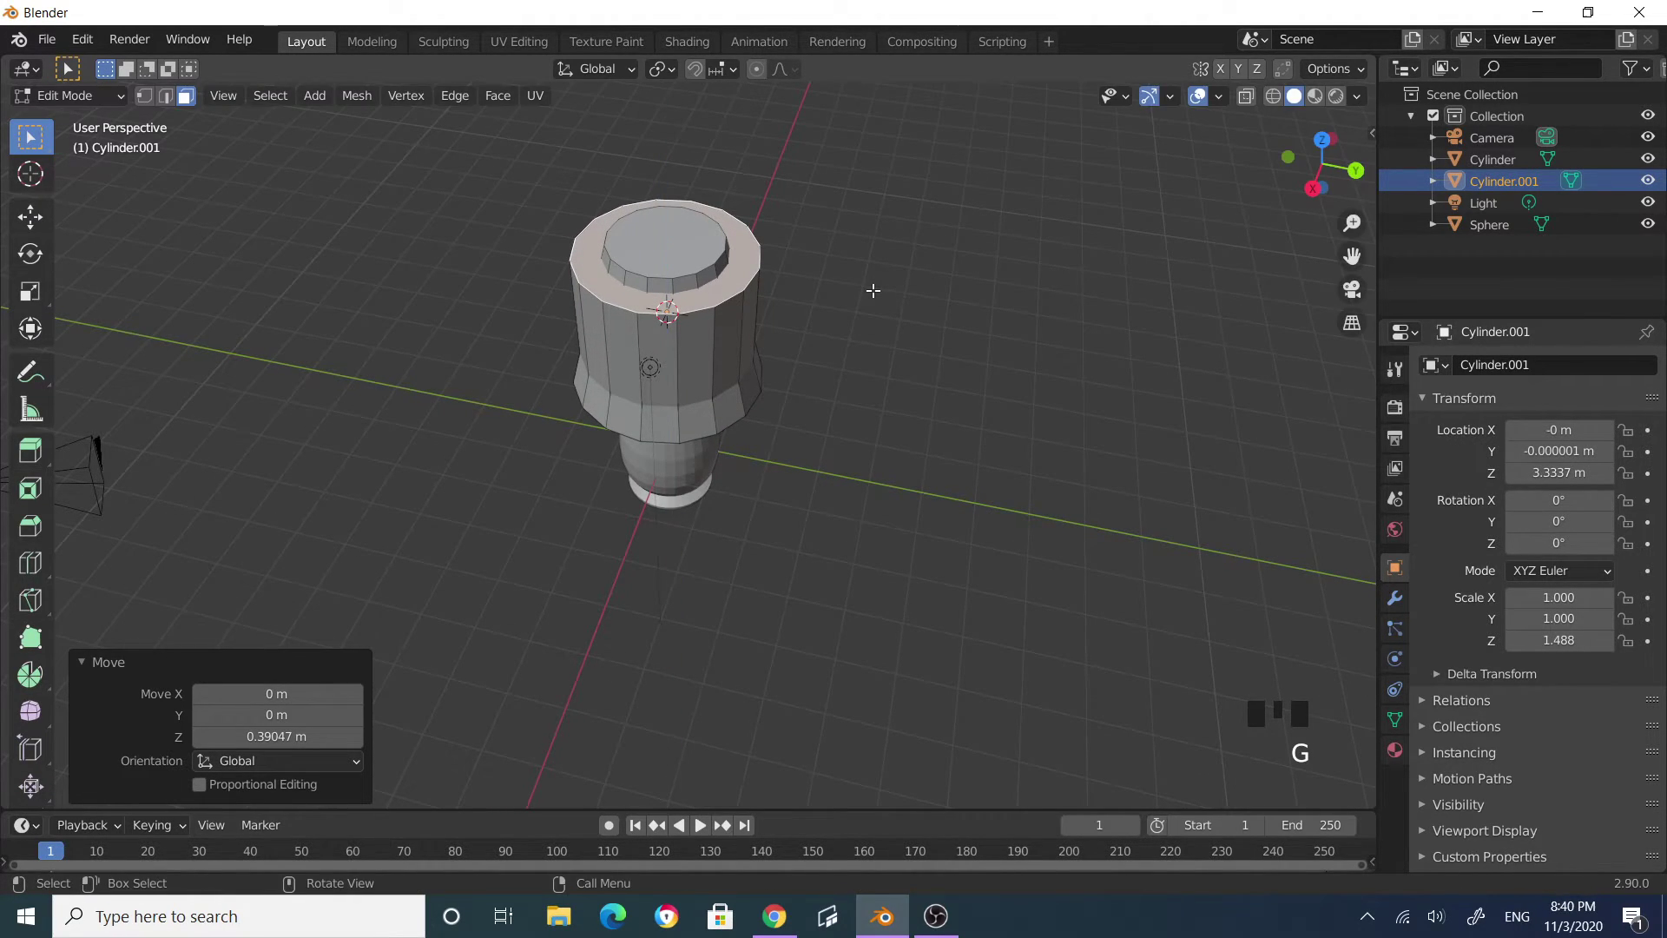
# Step: Narrow the shade's top face to 0.569 scale
pyautogui.press('s')
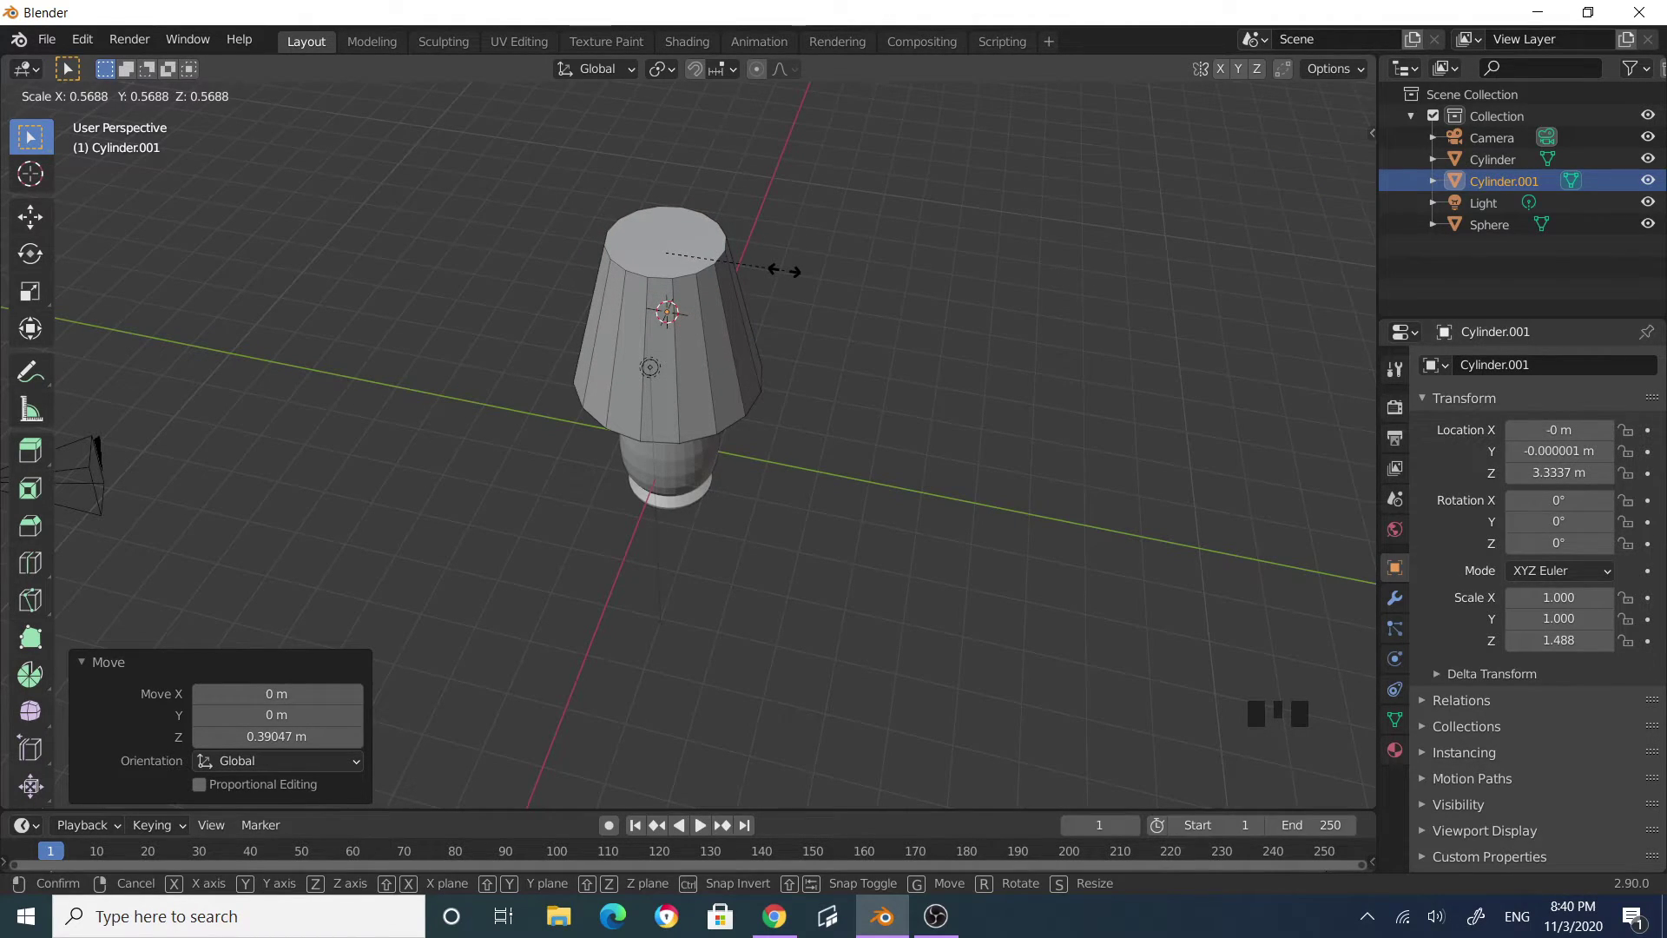
pyautogui.click(785, 271)
pyautogui.moveTo(793, 275); pyautogui.dragTo(1083, 354, button='middle')
pyautogui.moveTo(981, 376); pyautogui.dragTo(1026, 439, button='middle')
pyautogui.scroll(-1, 869, 448)
pyautogui.scroll(3, 770, 446)
pyautogui.click(797, 503)
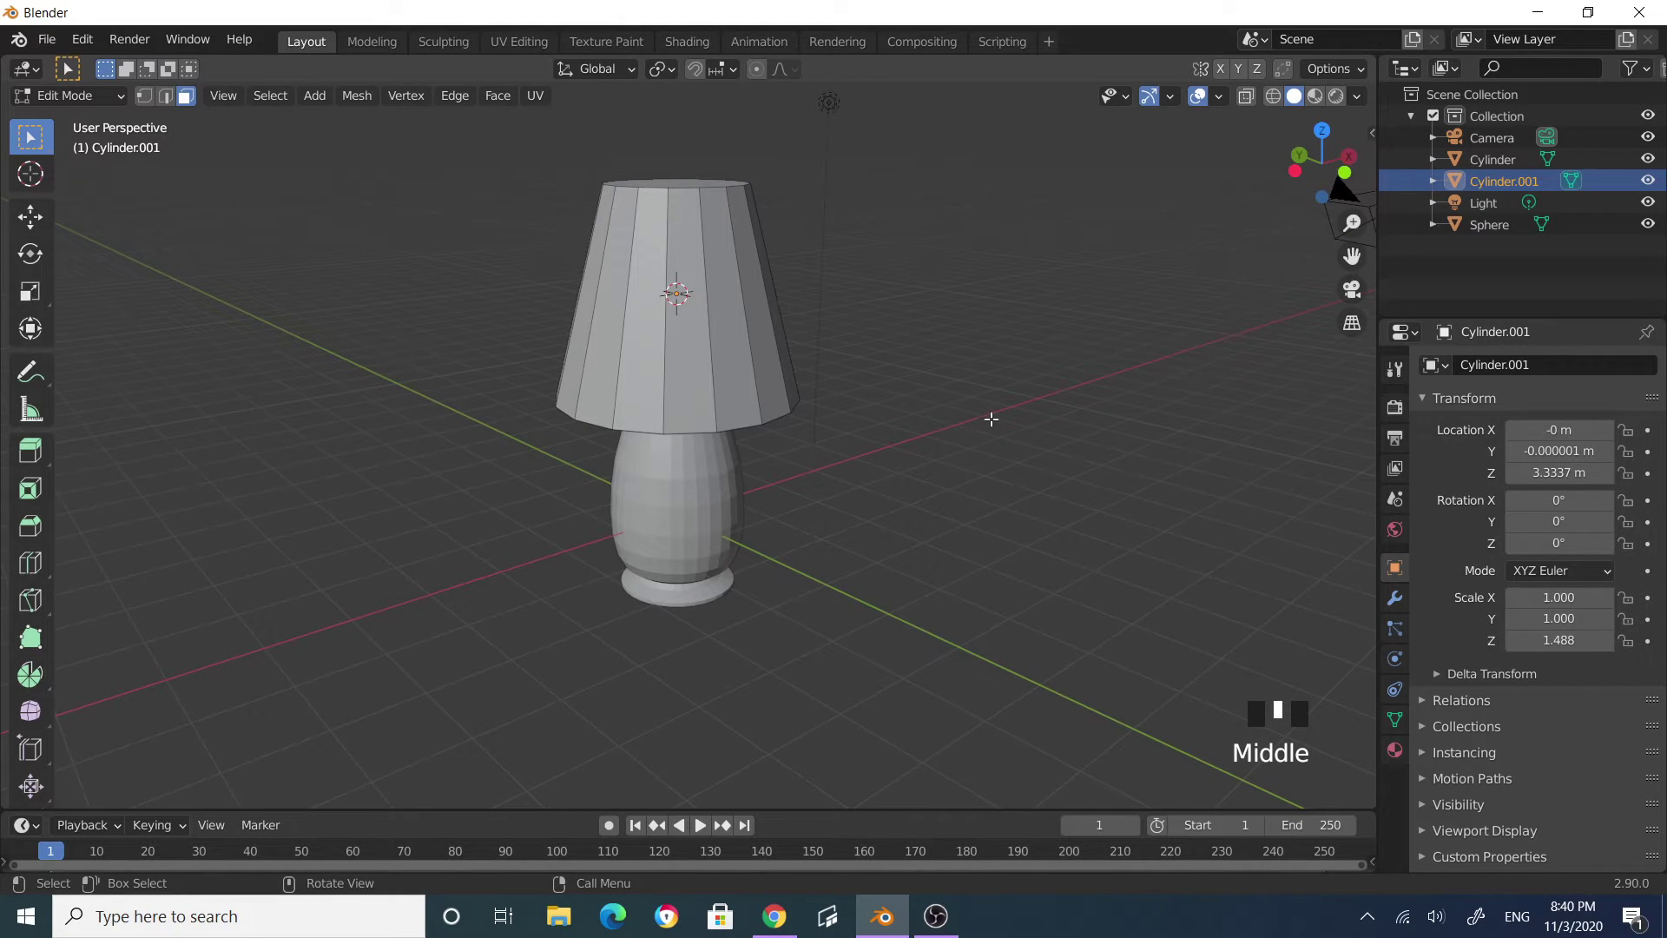
# Step: Finish the lampshade edits and return to Object Mode
pyautogui.moveTo(914, 440)
pyautogui.mouseDown(button='middle')
pyautogui.moveTo(763, 477)
pyautogui.moveTo(919, 391)
pyautogui.moveTo(922, 424)
pyautogui.mouseUp(button='middle')
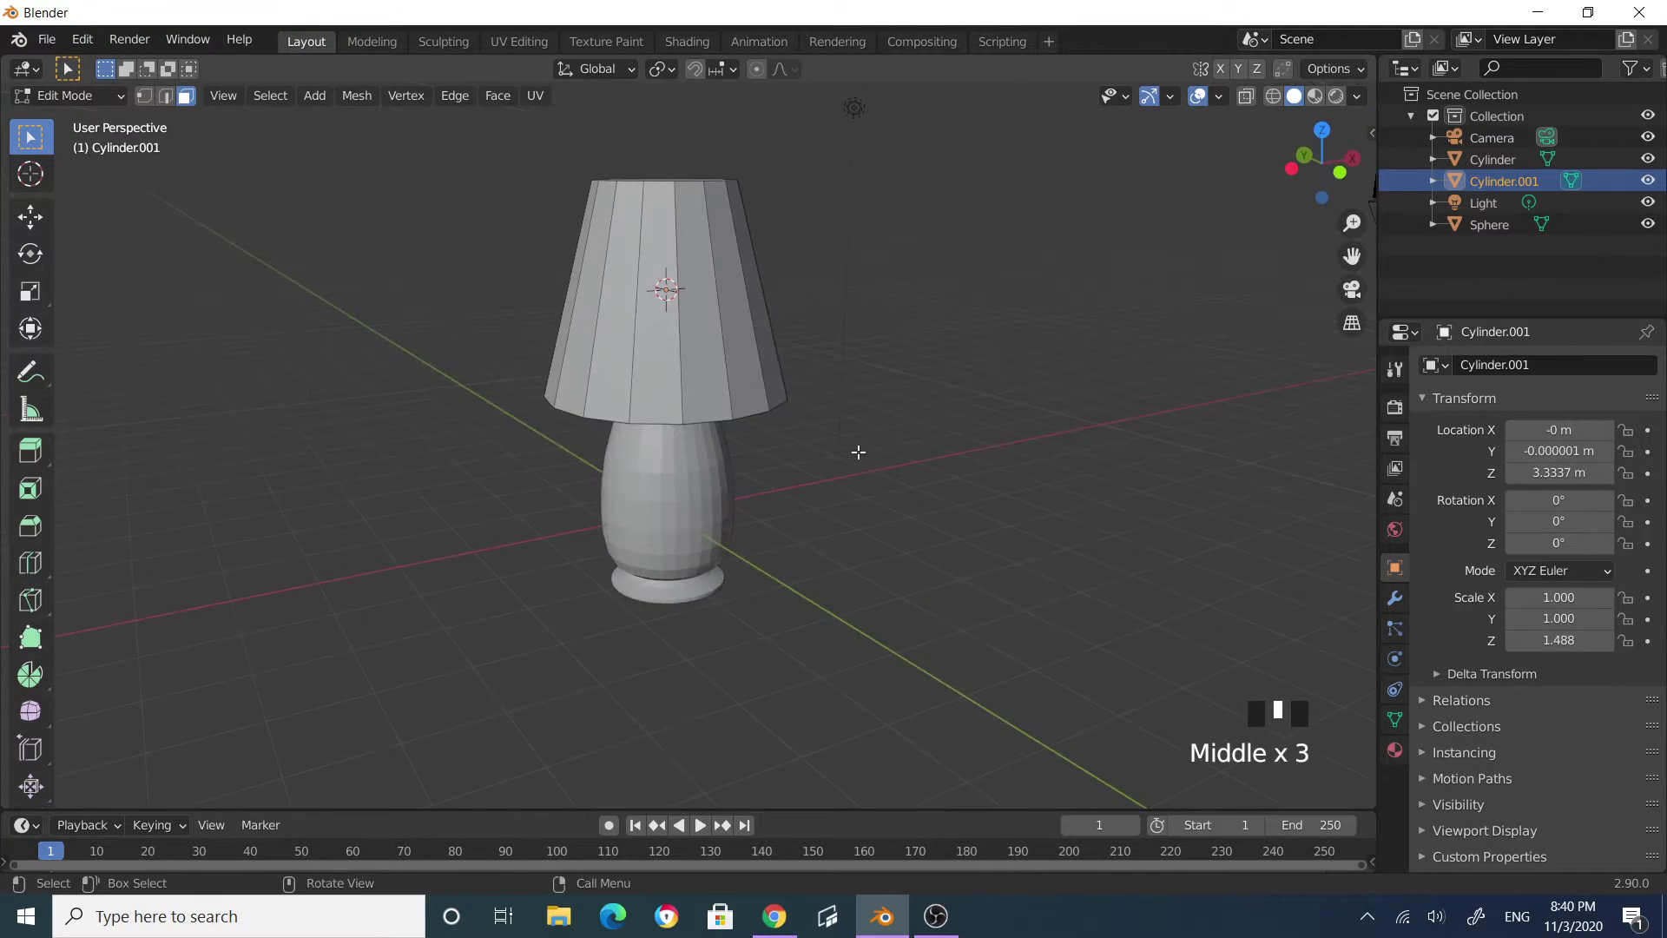
pyautogui.click(673, 503)
pyautogui.click(678, 484)
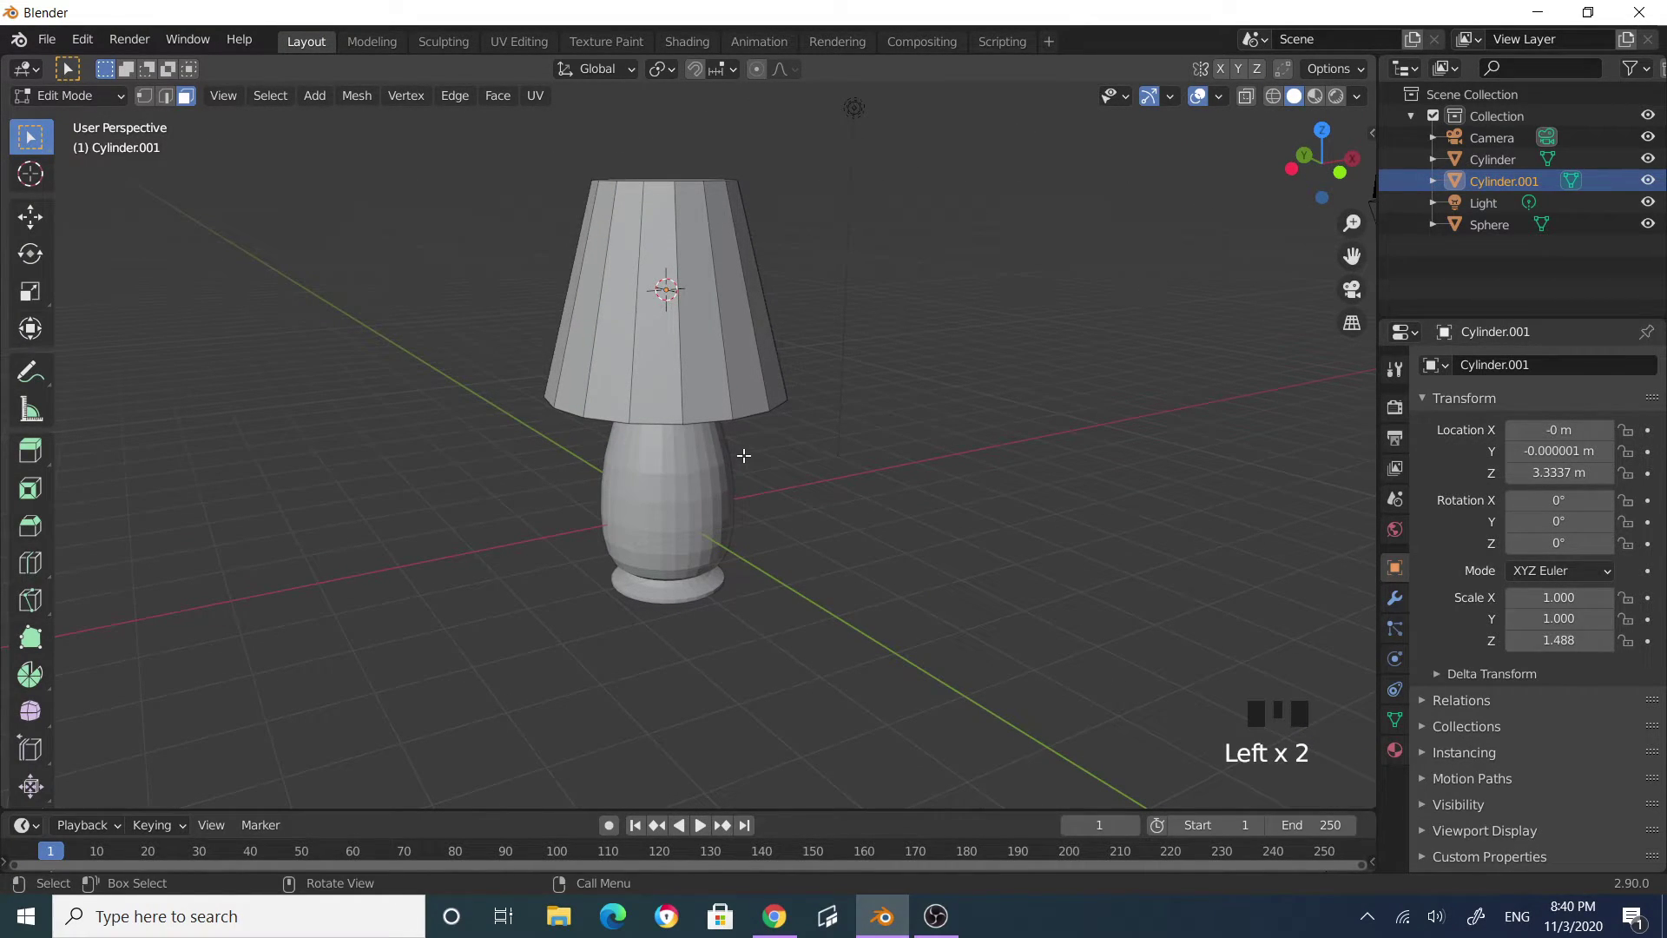
pyautogui.press('Tab')
# Step: Select the vase base and apply Shade Smooth to it
pyautogui.click(888, 524)
pyautogui.click(741, 554)
pyautogui.moveTo(742, 554); pyautogui.dragTo(721, 446, button='middle')
pyautogui.scroll(2, 721, 446)
pyautogui.click(730, 448)
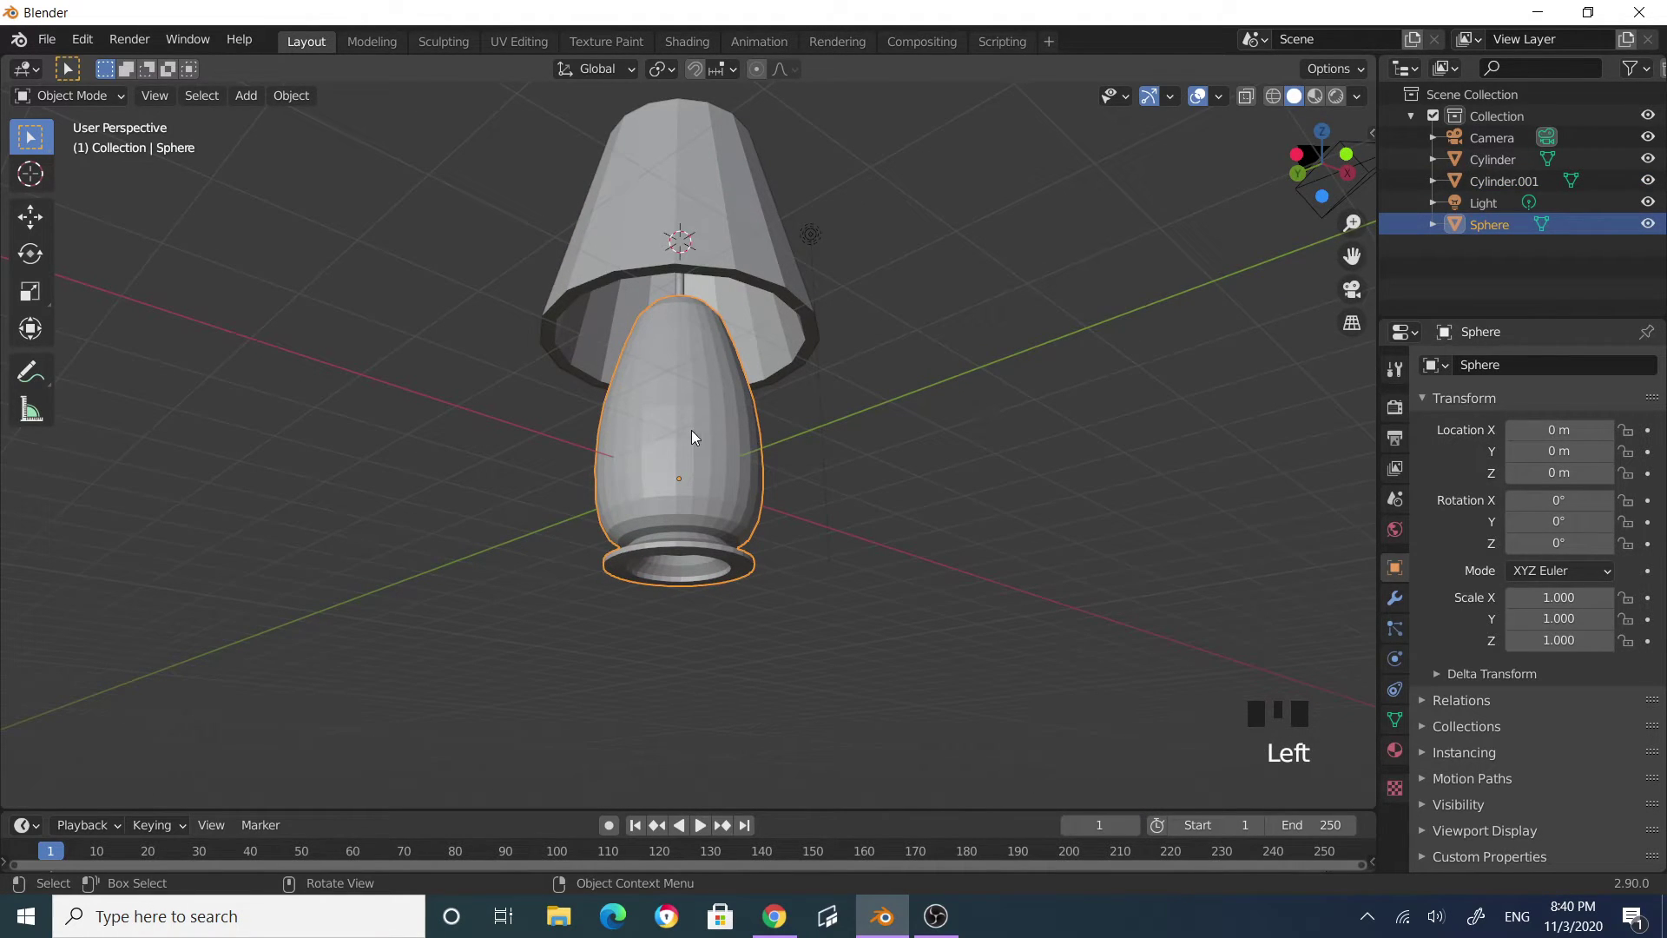
pyautogui.click(279, 97)
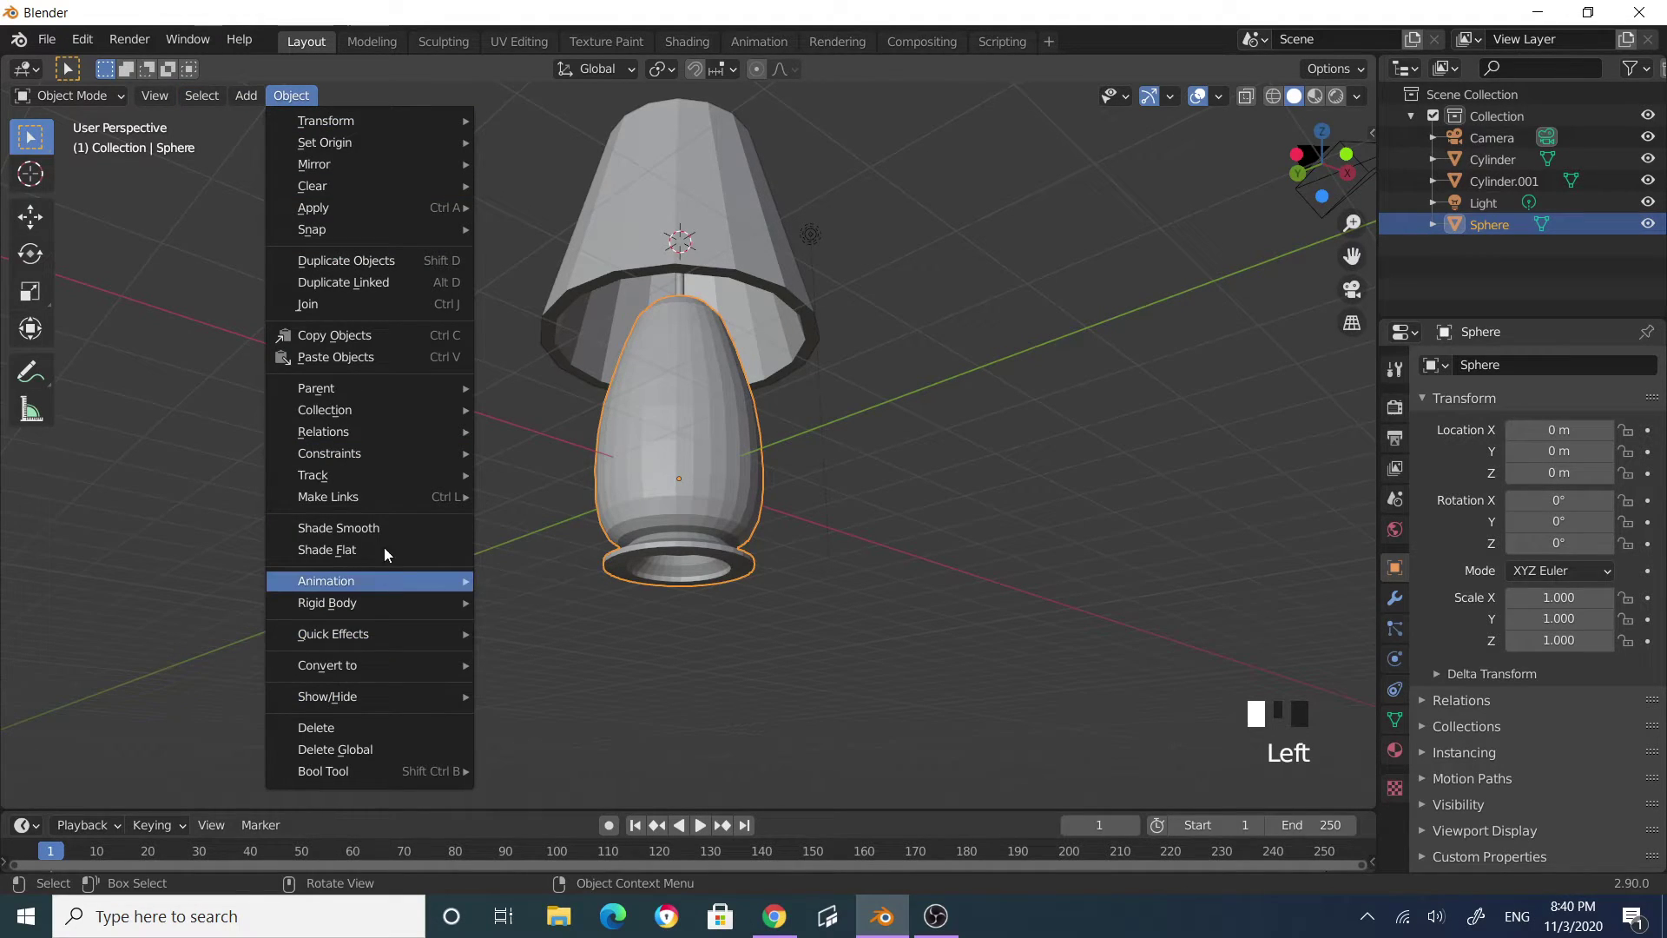
pyautogui.click(383, 523)
pyautogui.moveTo(925, 595); pyautogui.dragTo(743, 650, button='middle')
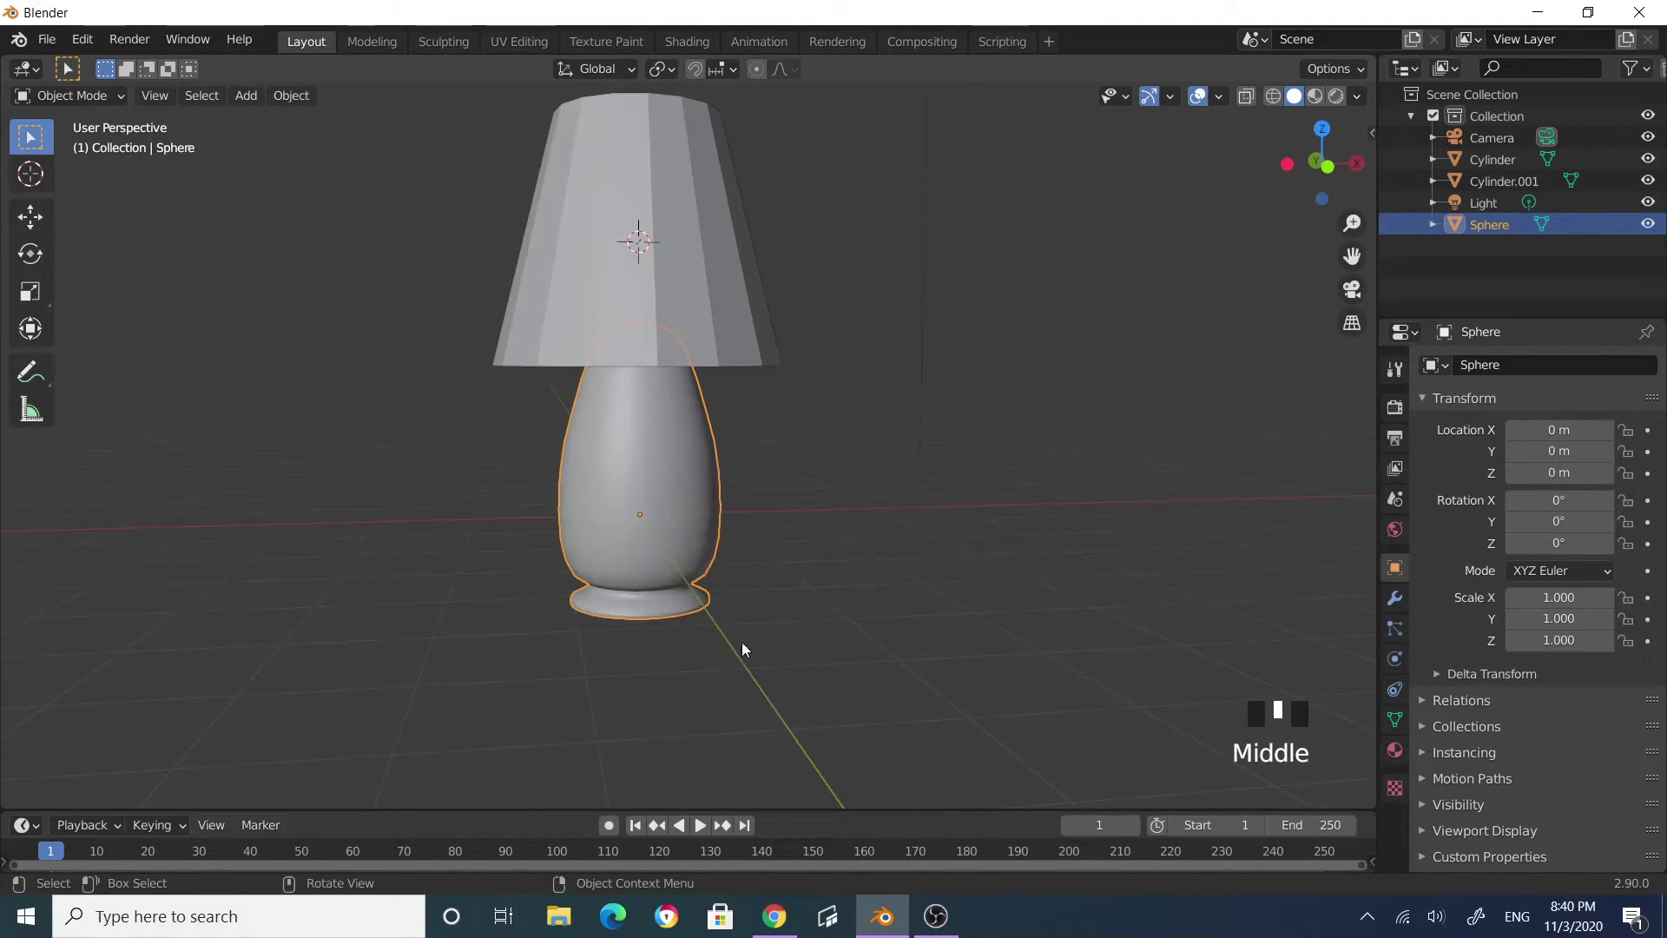
pyautogui.click(633, 480)
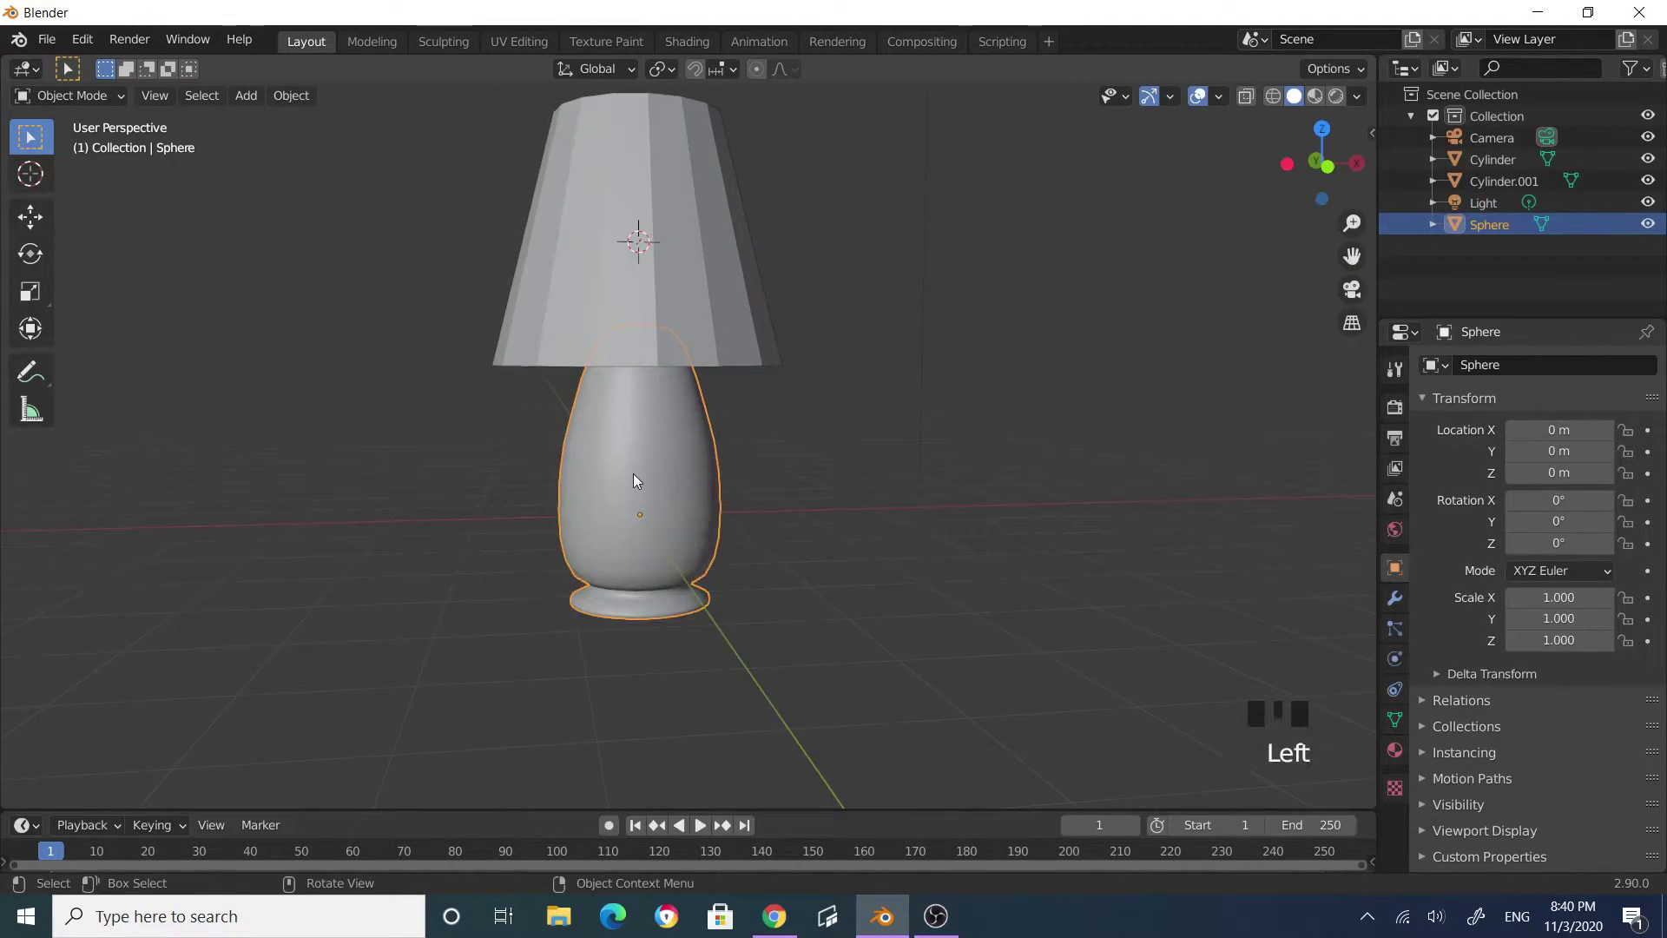
# Step: Enable Auto Smooth at 30° in the mesh's Normals properties
pyautogui.click(1394, 721)
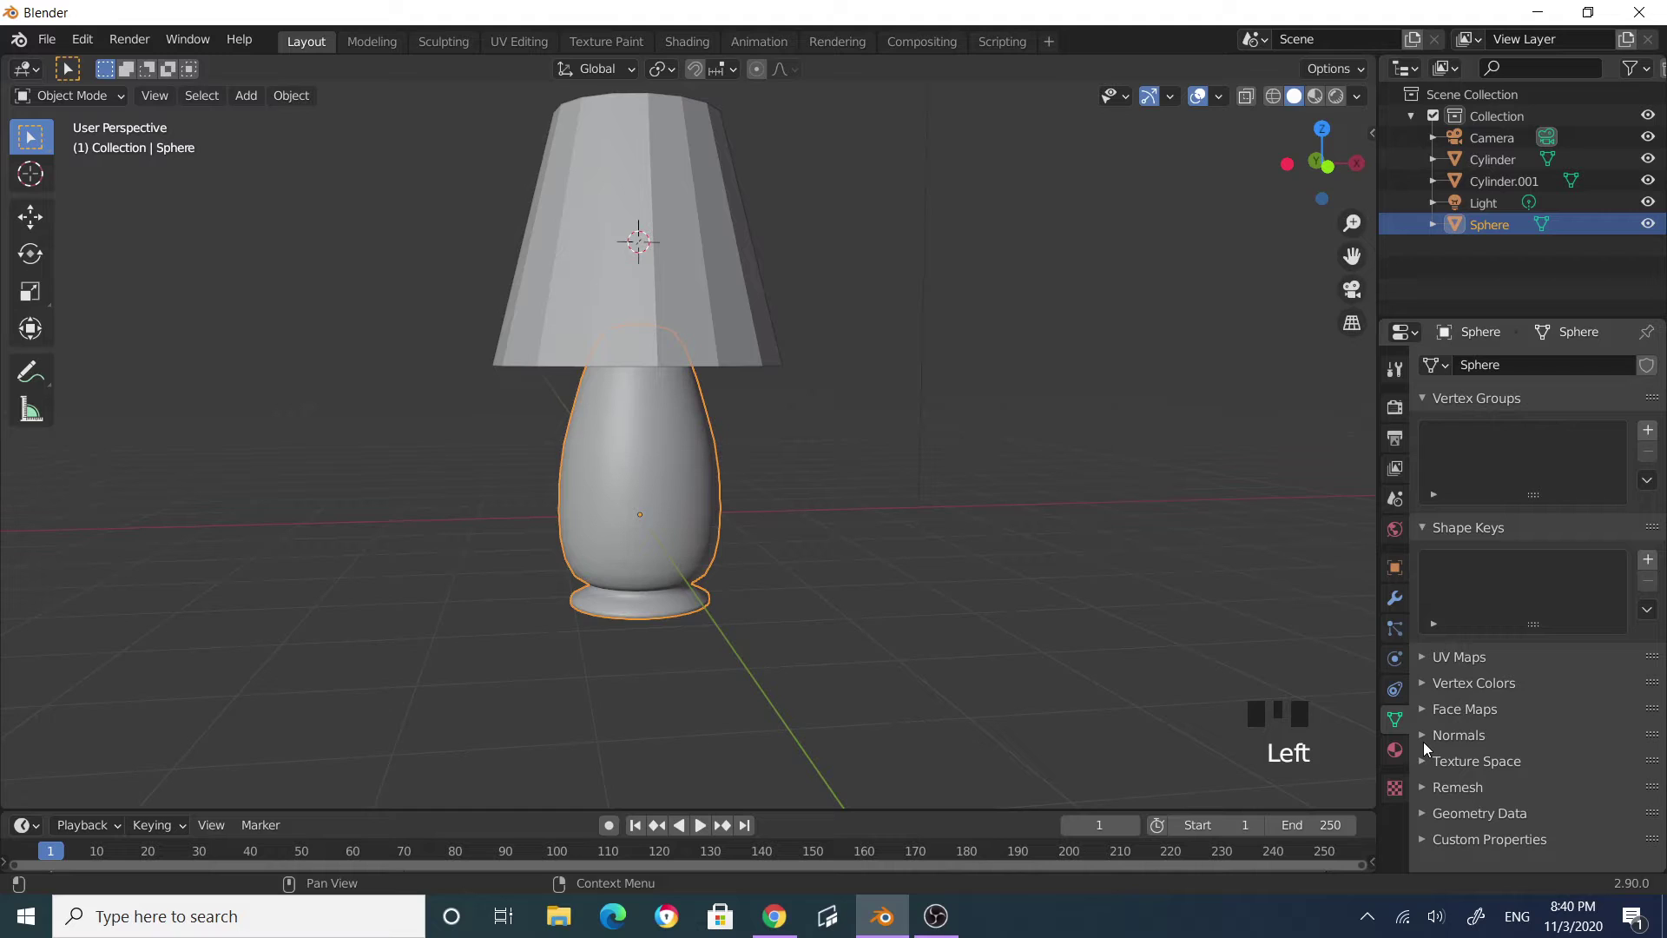
pyautogui.click(1422, 741)
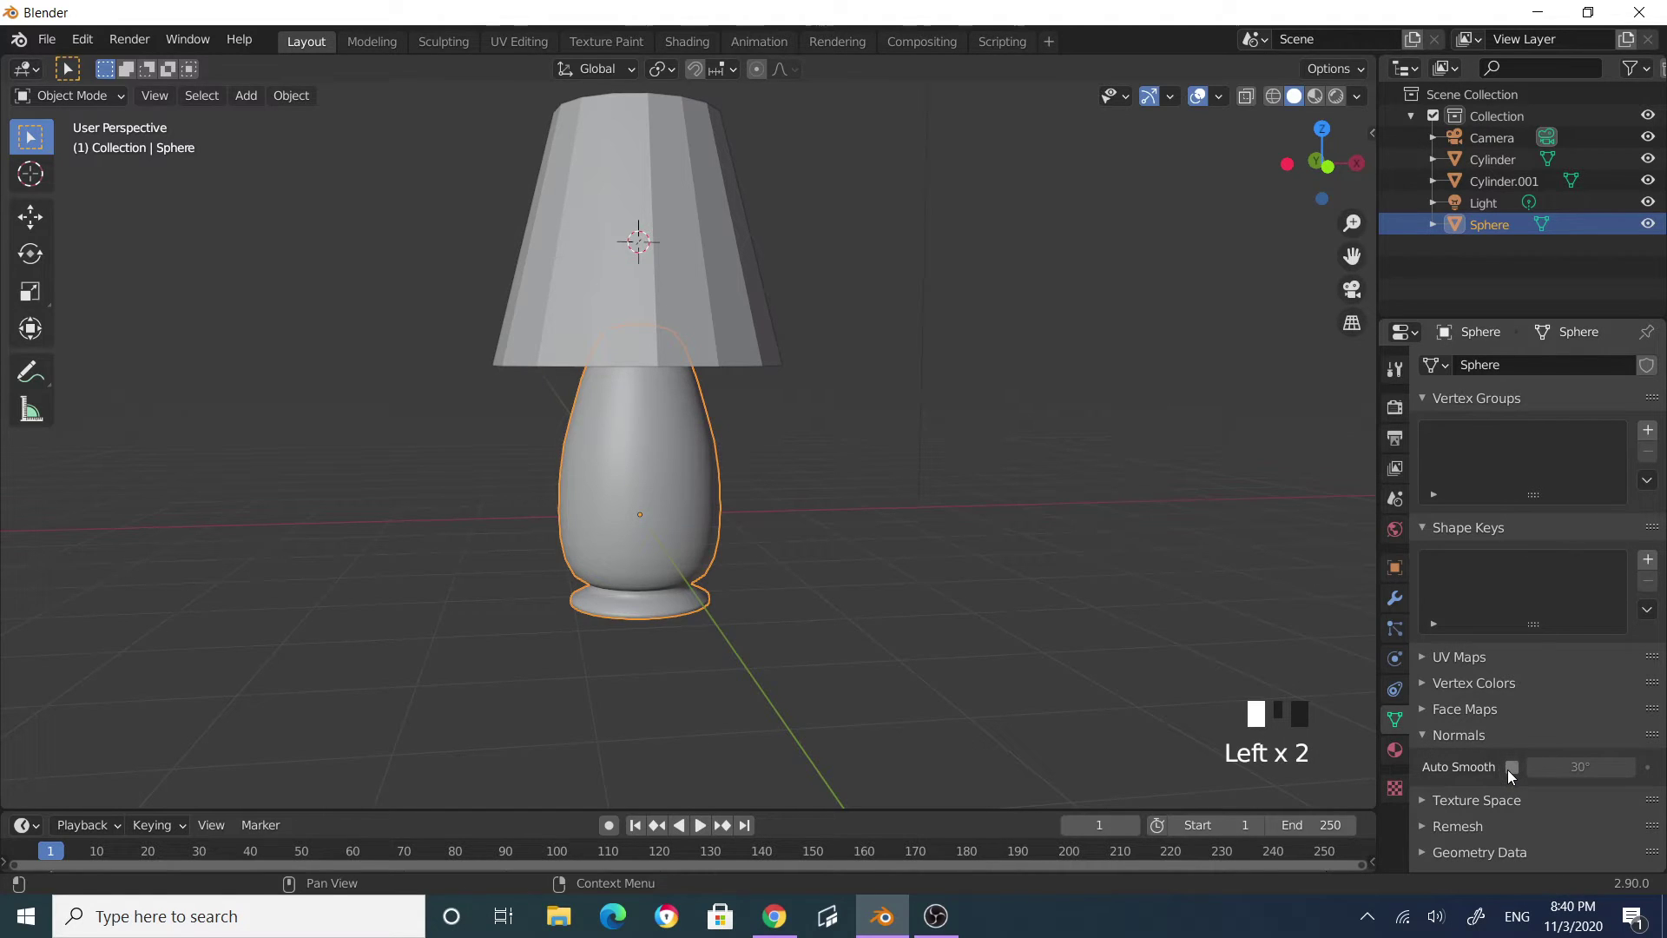
pyautogui.click(1510, 767)
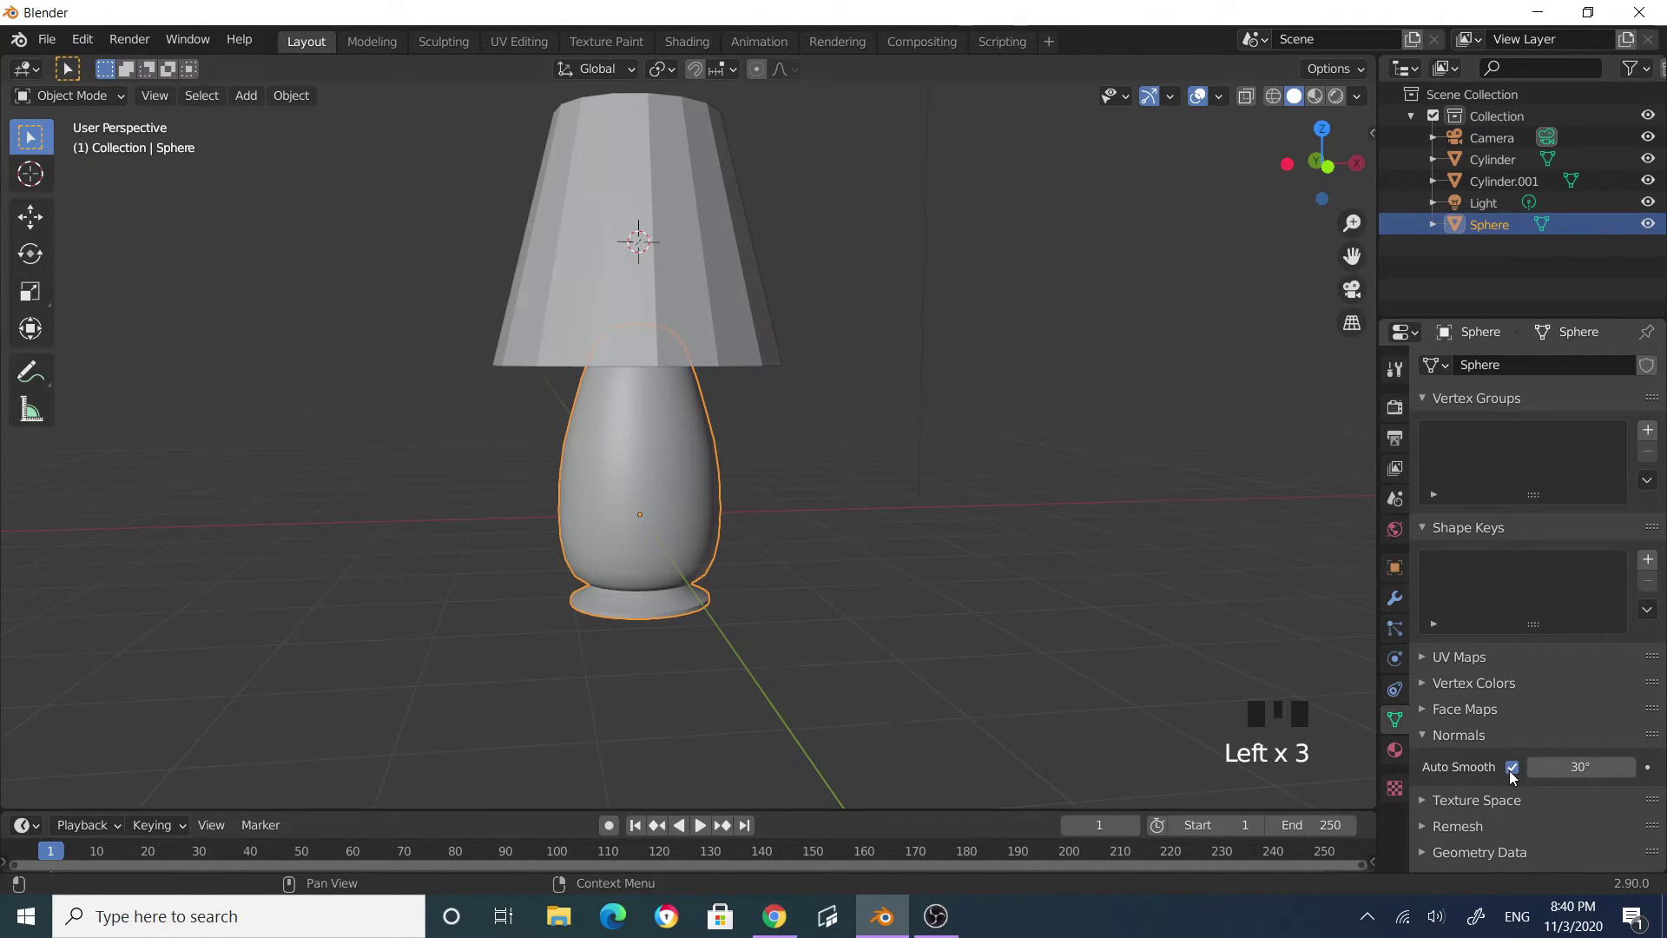
# Step: Select the lampshade and apply Shade Smooth to it
pyautogui.click(913, 592)
pyautogui.moveTo(913, 593); pyautogui.dragTo(768, 632, button='middle')
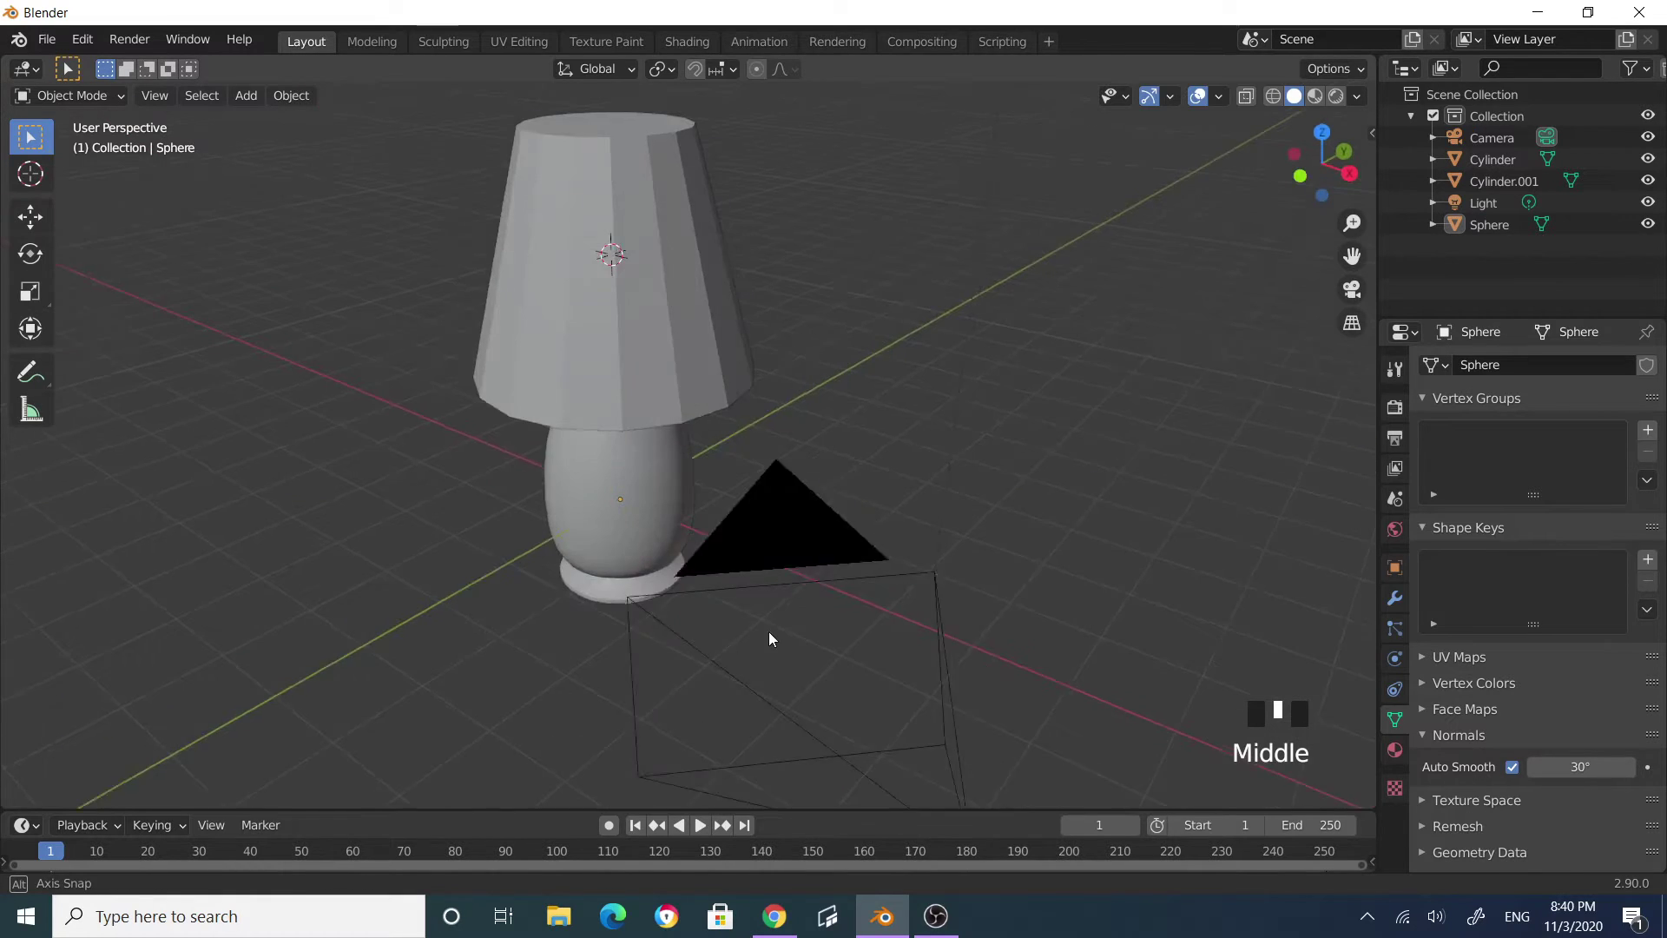
pyautogui.scroll(2, 710, 497)
pyautogui.moveTo(710, 496); pyautogui.dragTo(623, 342, button='middle')
pyautogui.click(624, 342)
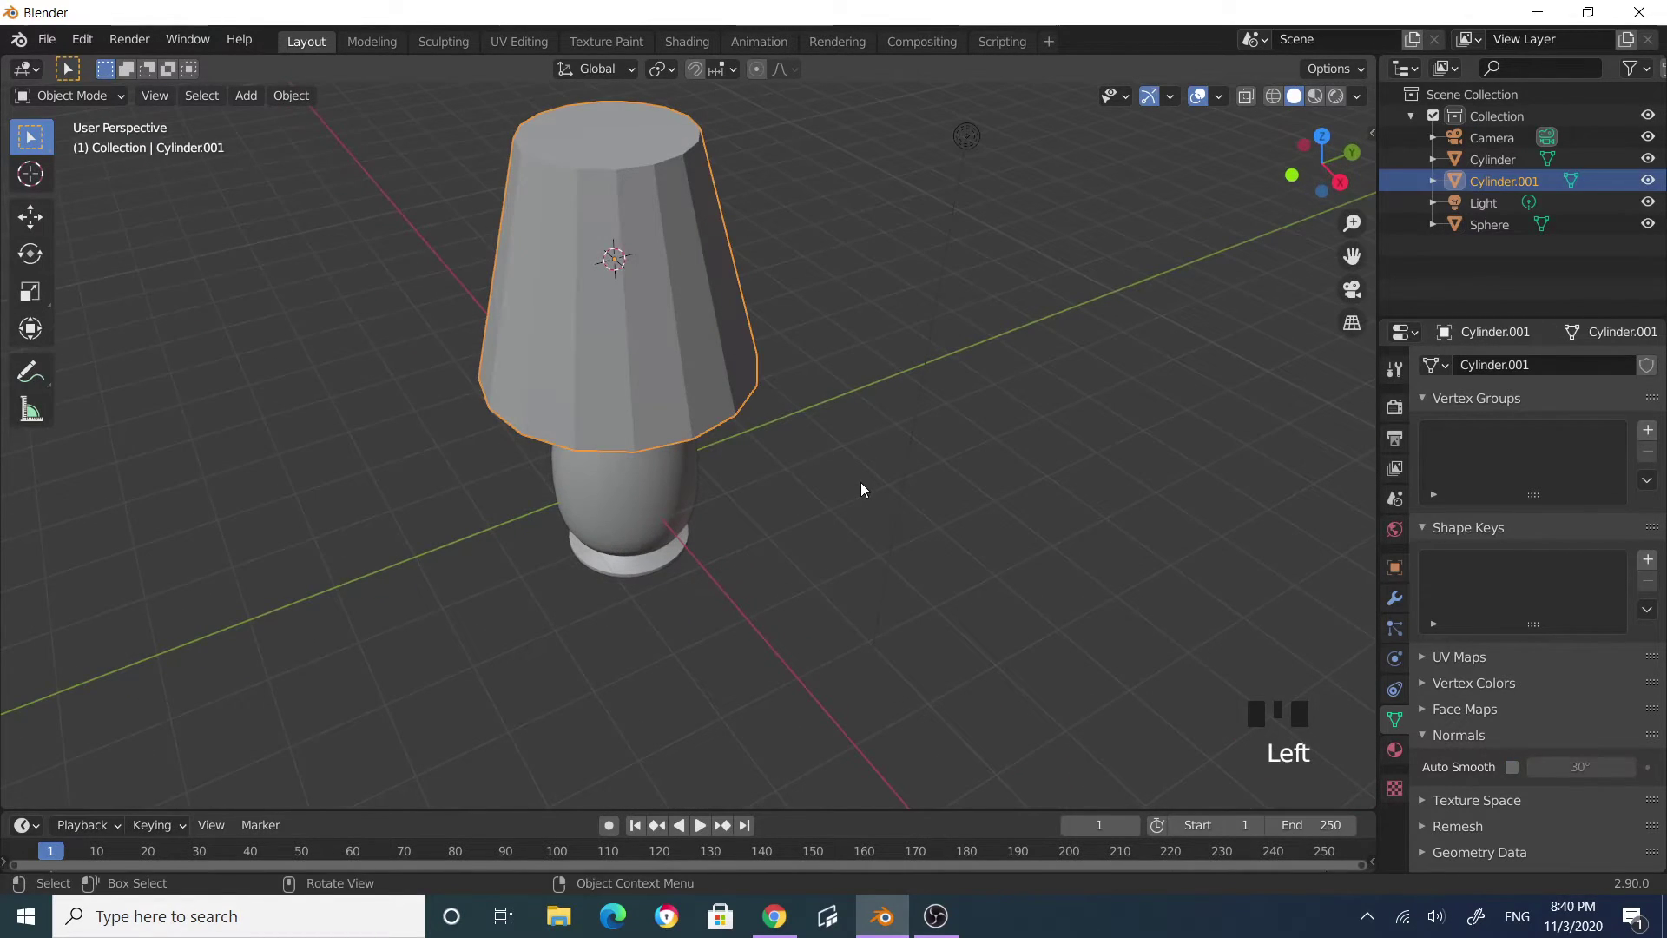
pyautogui.click(292, 97)
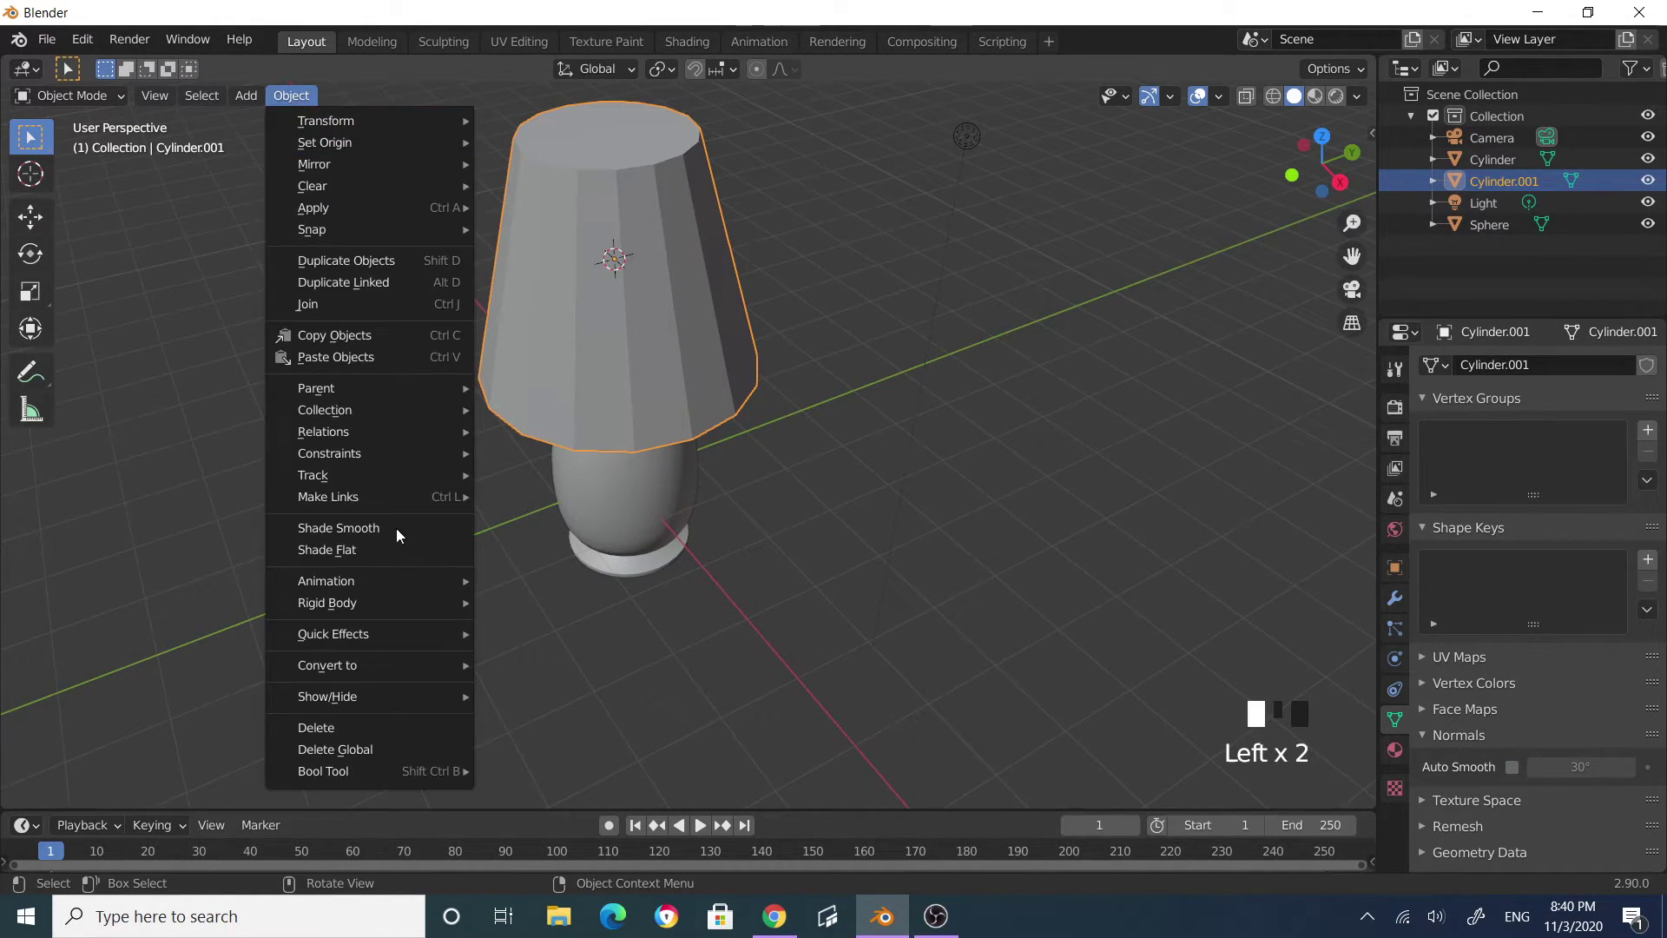
pyautogui.click(379, 528)
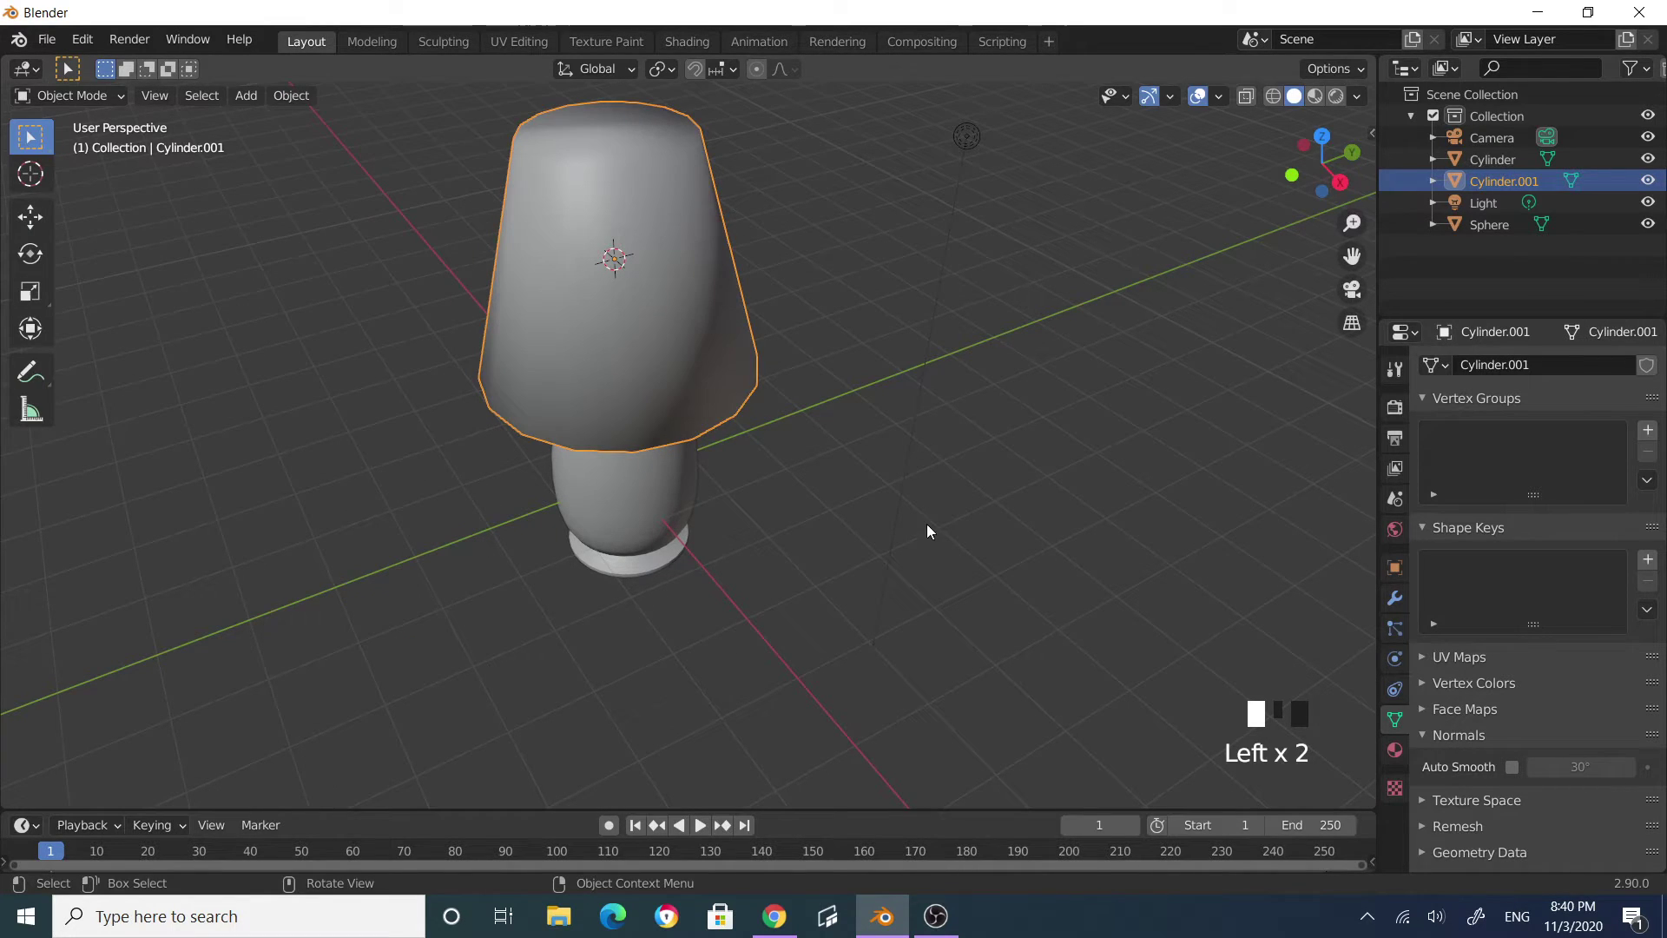
pyautogui.click(1512, 767)
pyautogui.click(832, 512)
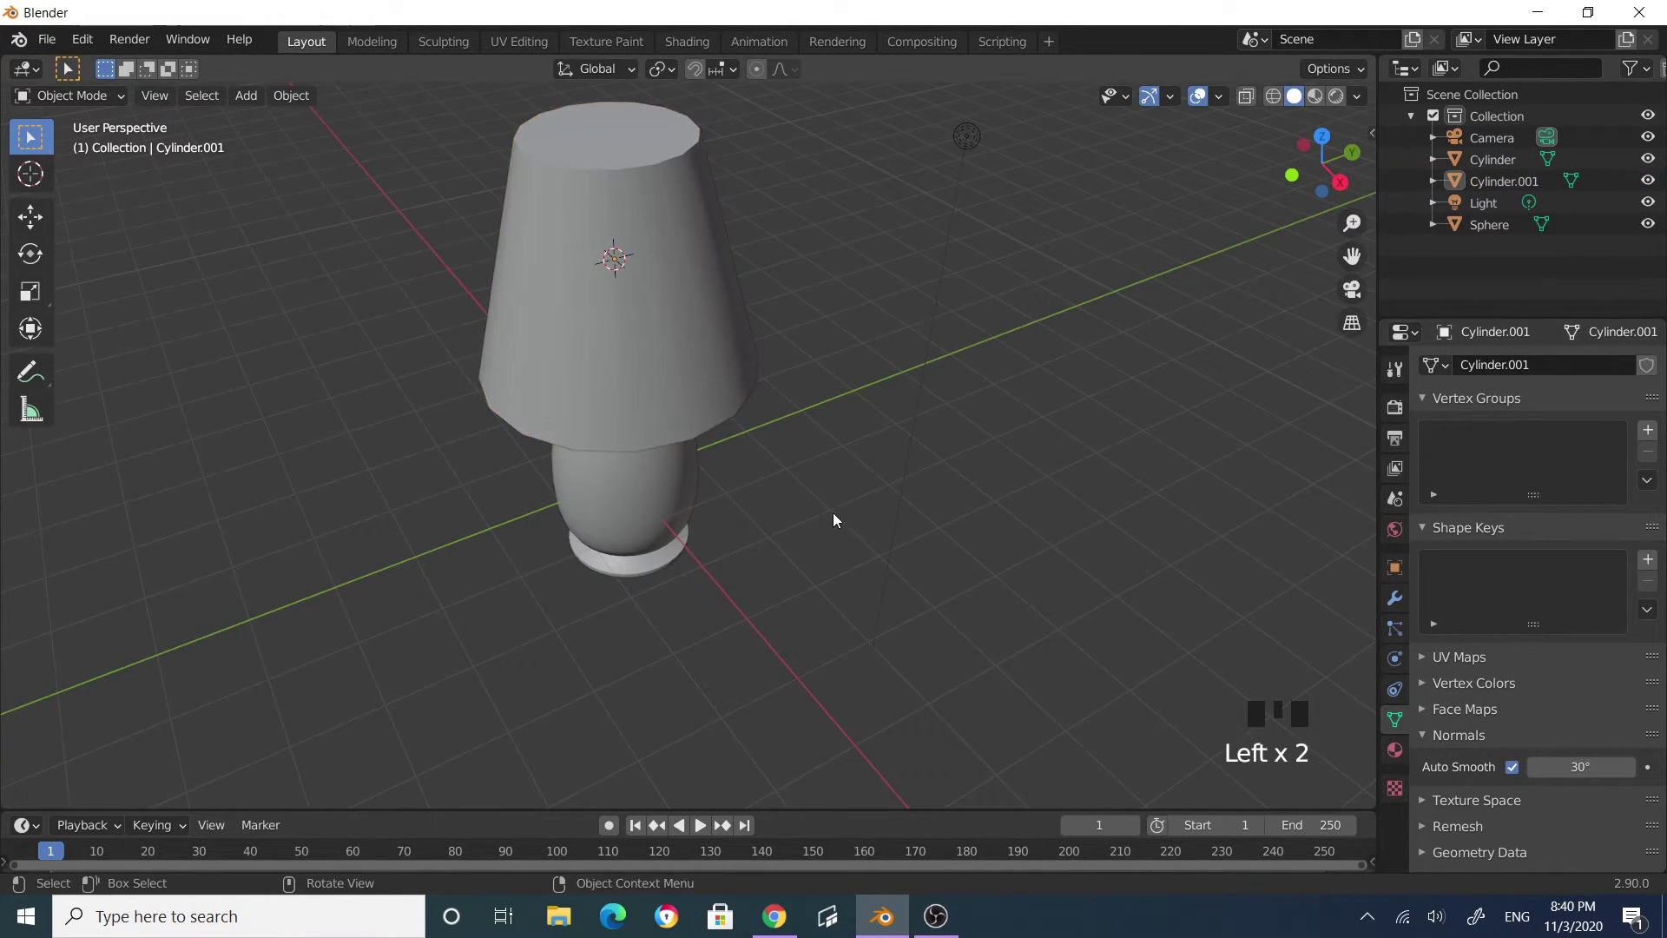
pyautogui.moveTo(832, 512); pyautogui.dragTo(811, 454, button='middle')
# Step: Turn on viewport Statistics, showing 770 vertices, 772 faces and 1,528 triangles
pyautogui.scroll(-2, 867, 403)
pyautogui.moveTo(867, 403); pyautogui.dragTo(760, 599, button='middle')
pyautogui.scroll(2, 675, 392)
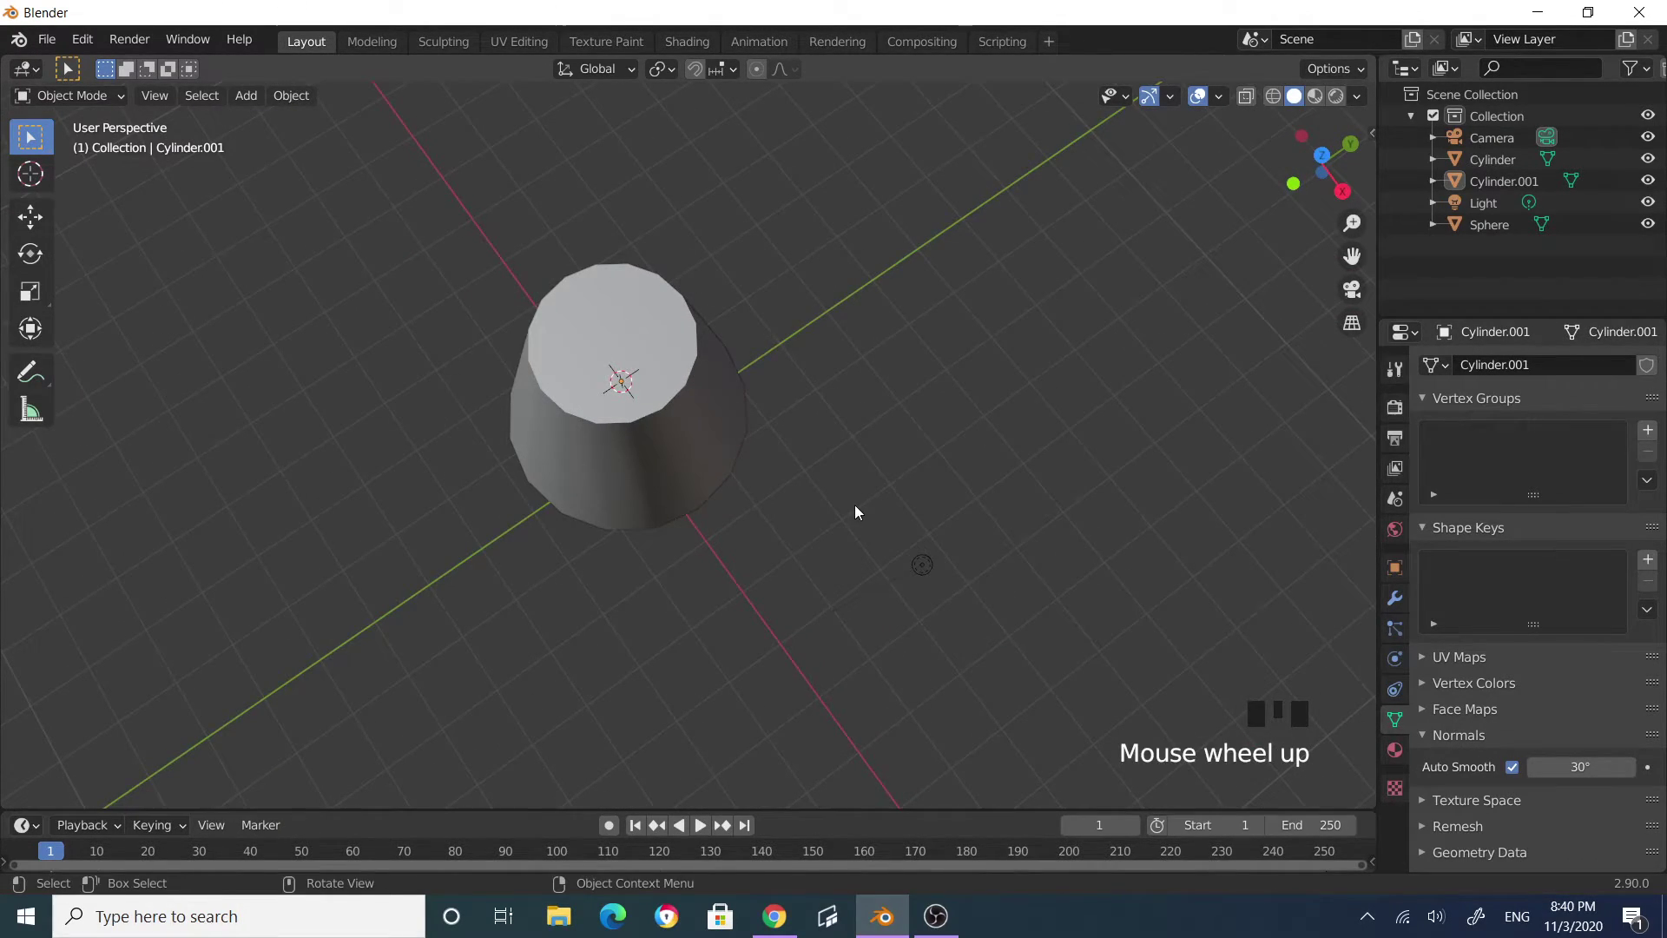
pyautogui.moveTo(855, 506); pyautogui.dragTo(822, 291, button='middle')
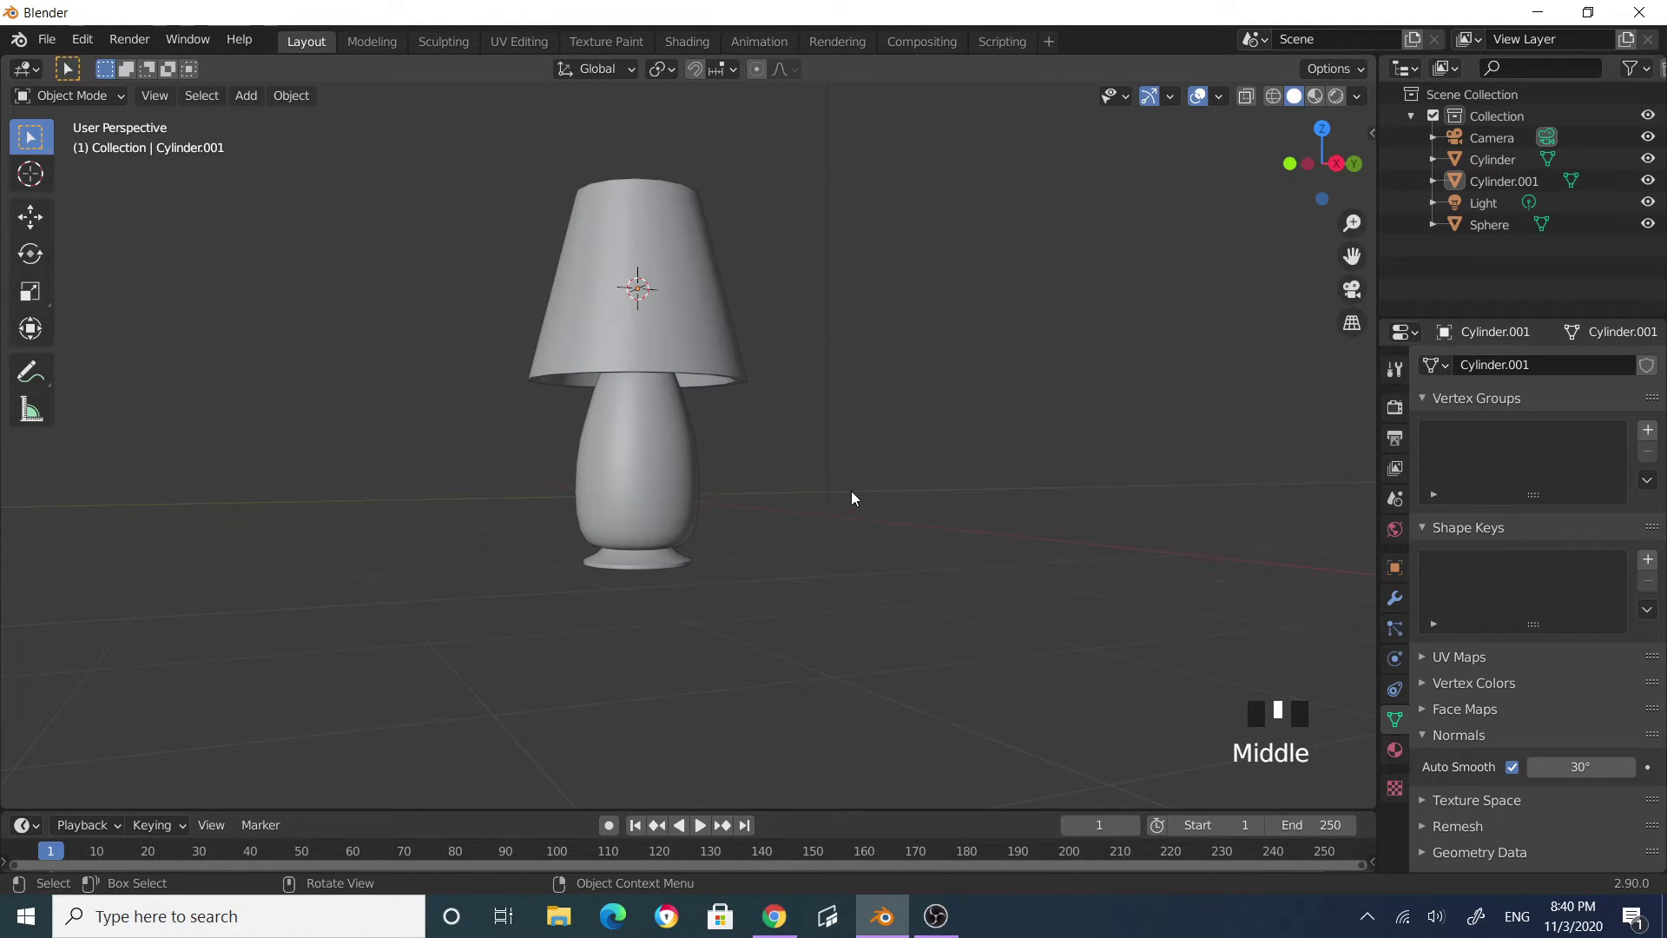
pyautogui.moveTo(964, 423); pyautogui.dragTo(847, 445, button='middle')
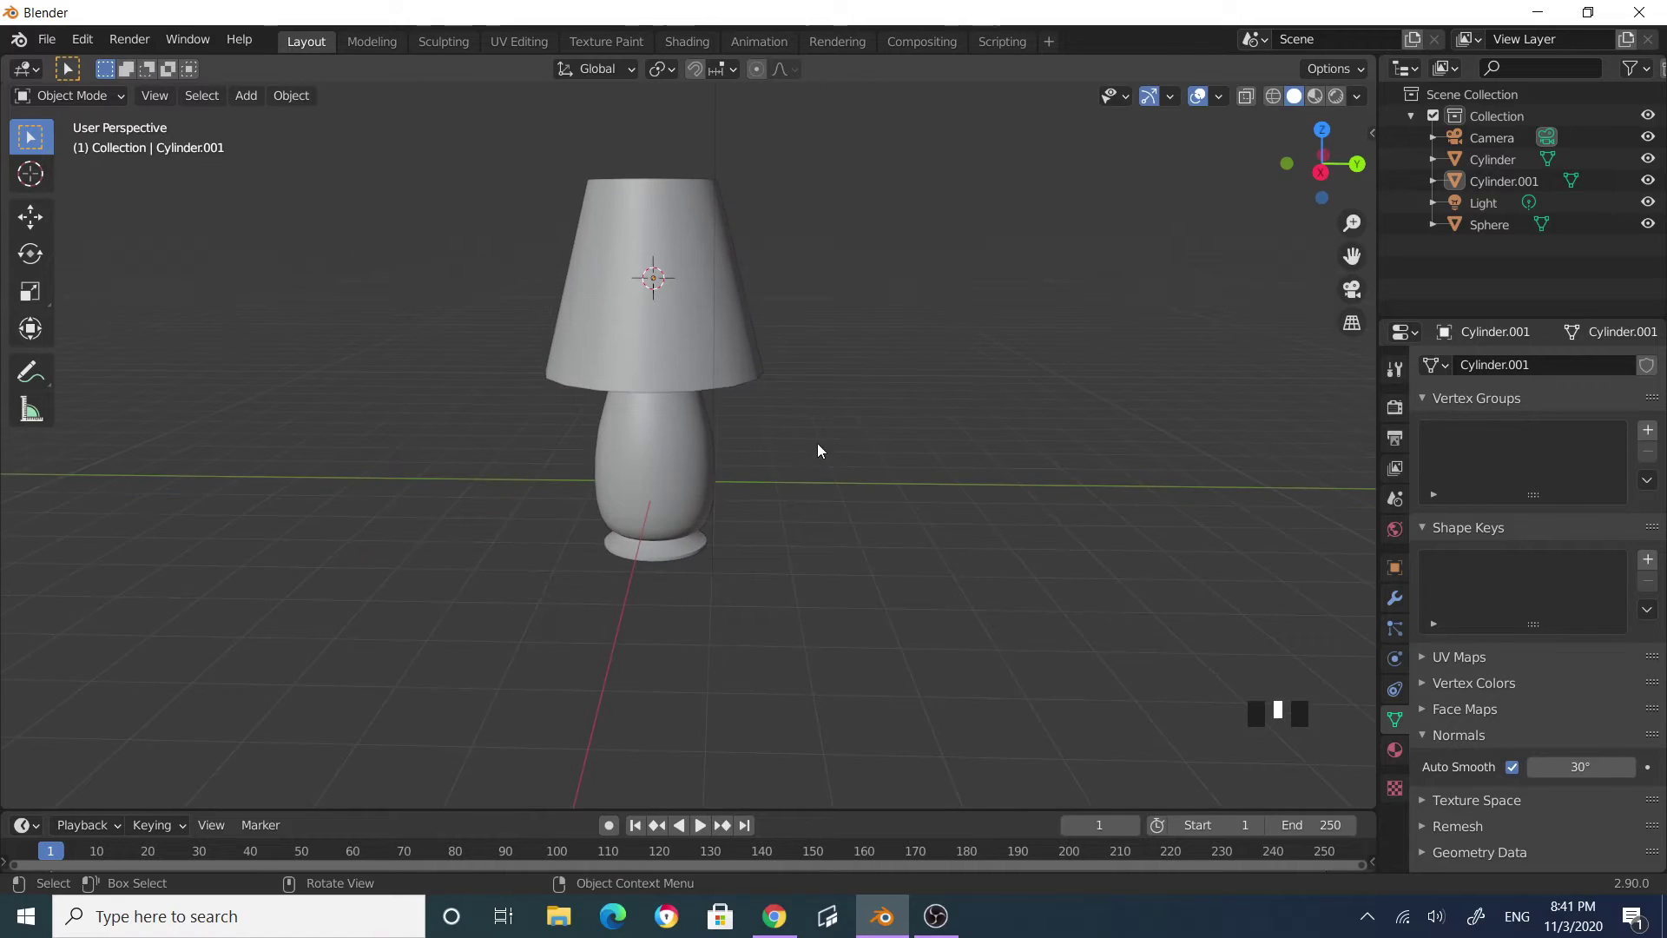
pyautogui.click(1220, 96)
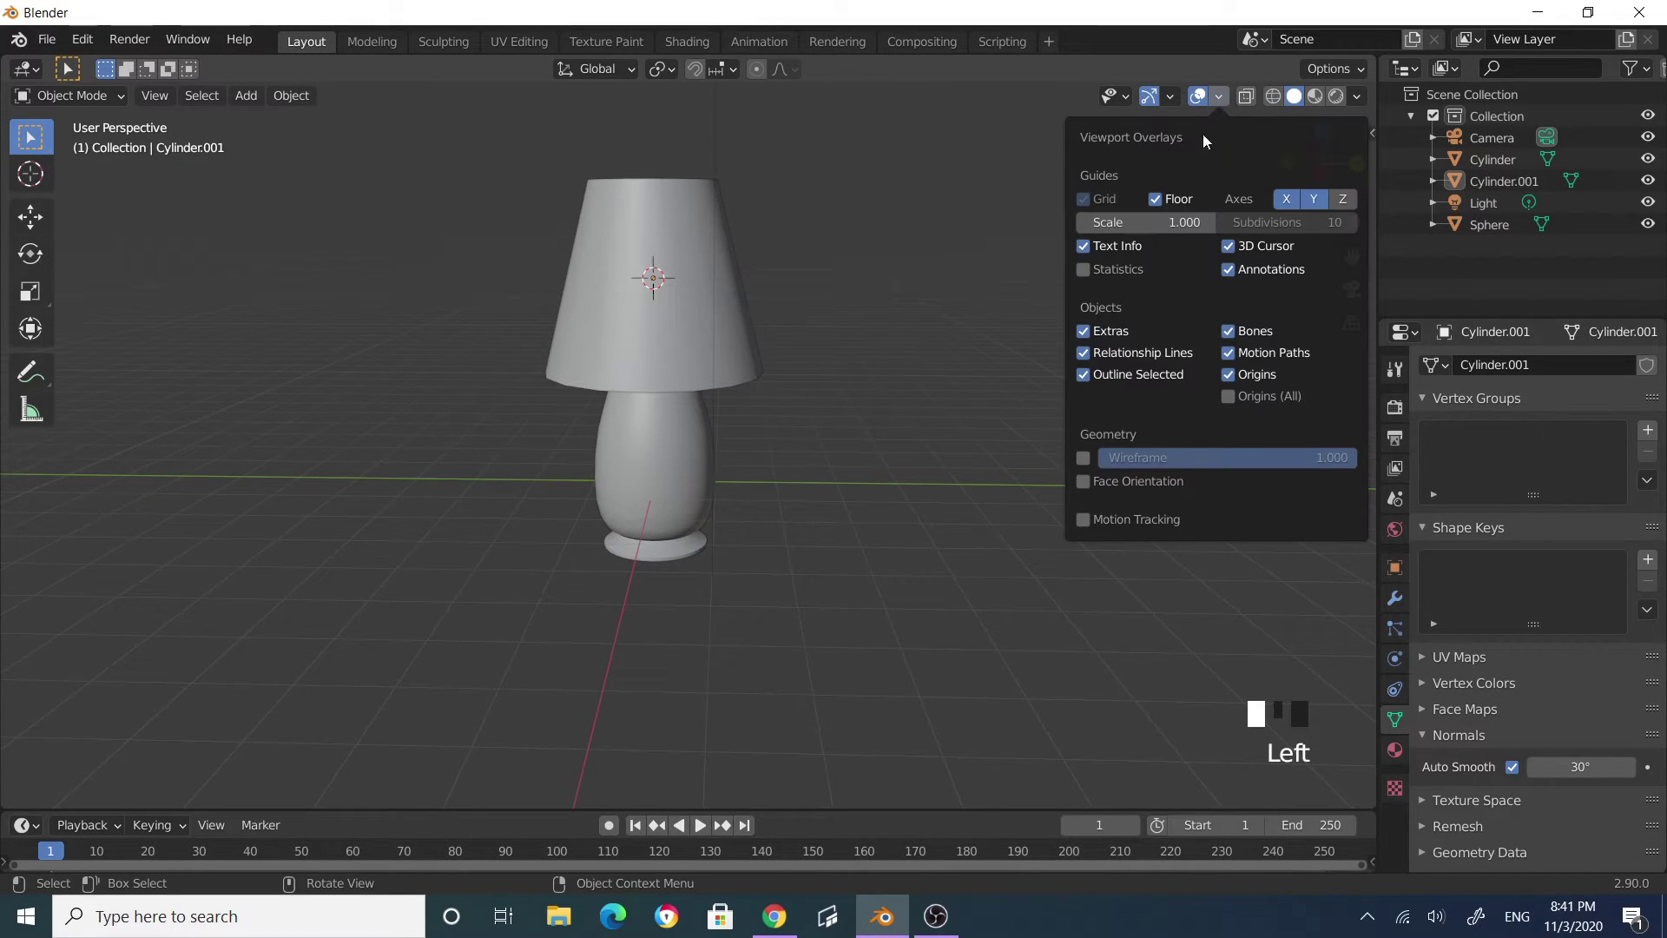
pyautogui.click(1084, 269)
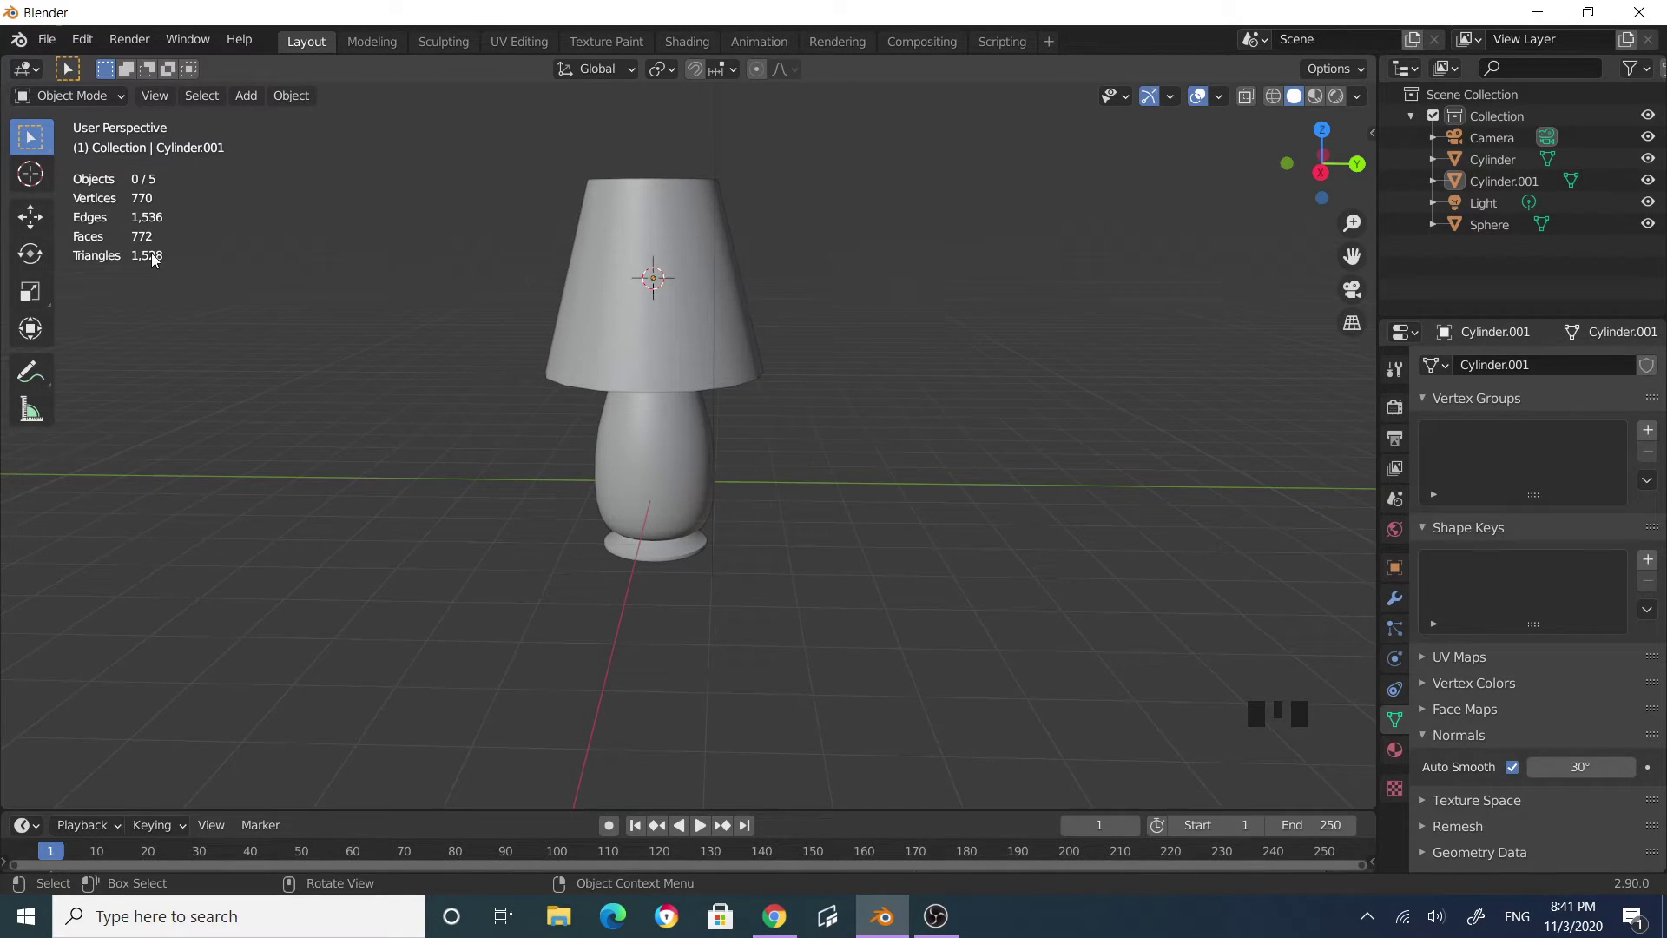
# Step: Select the lampshade and orbit to a side view of the lamp
pyautogui.click(799, 391)
pyautogui.moveTo(882, 462); pyautogui.dragTo(754, 439, button='middle')
pyautogui.scroll(1, 735, 351)
pyautogui.click(783, 377)
pyautogui.moveTo(783, 377); pyautogui.dragTo(921, 535, button='middle')
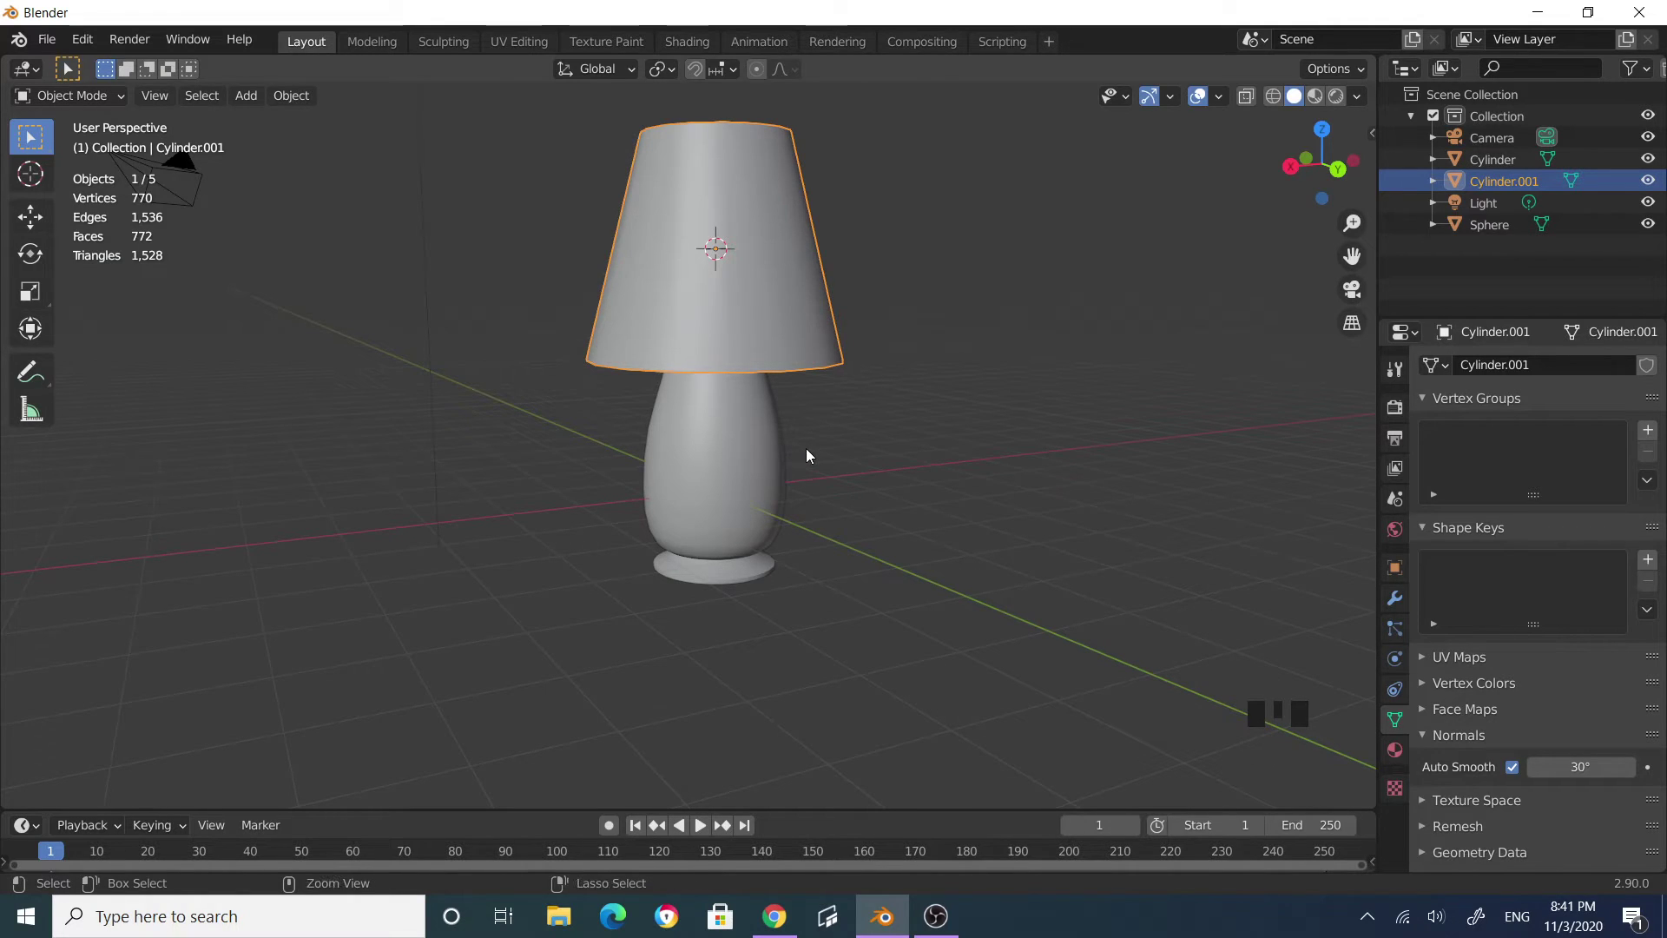
# Step: Add a Subdivision Surface modifier to the lampshade with viewport level 2
pyautogui.hotkey('ctrl', '1')
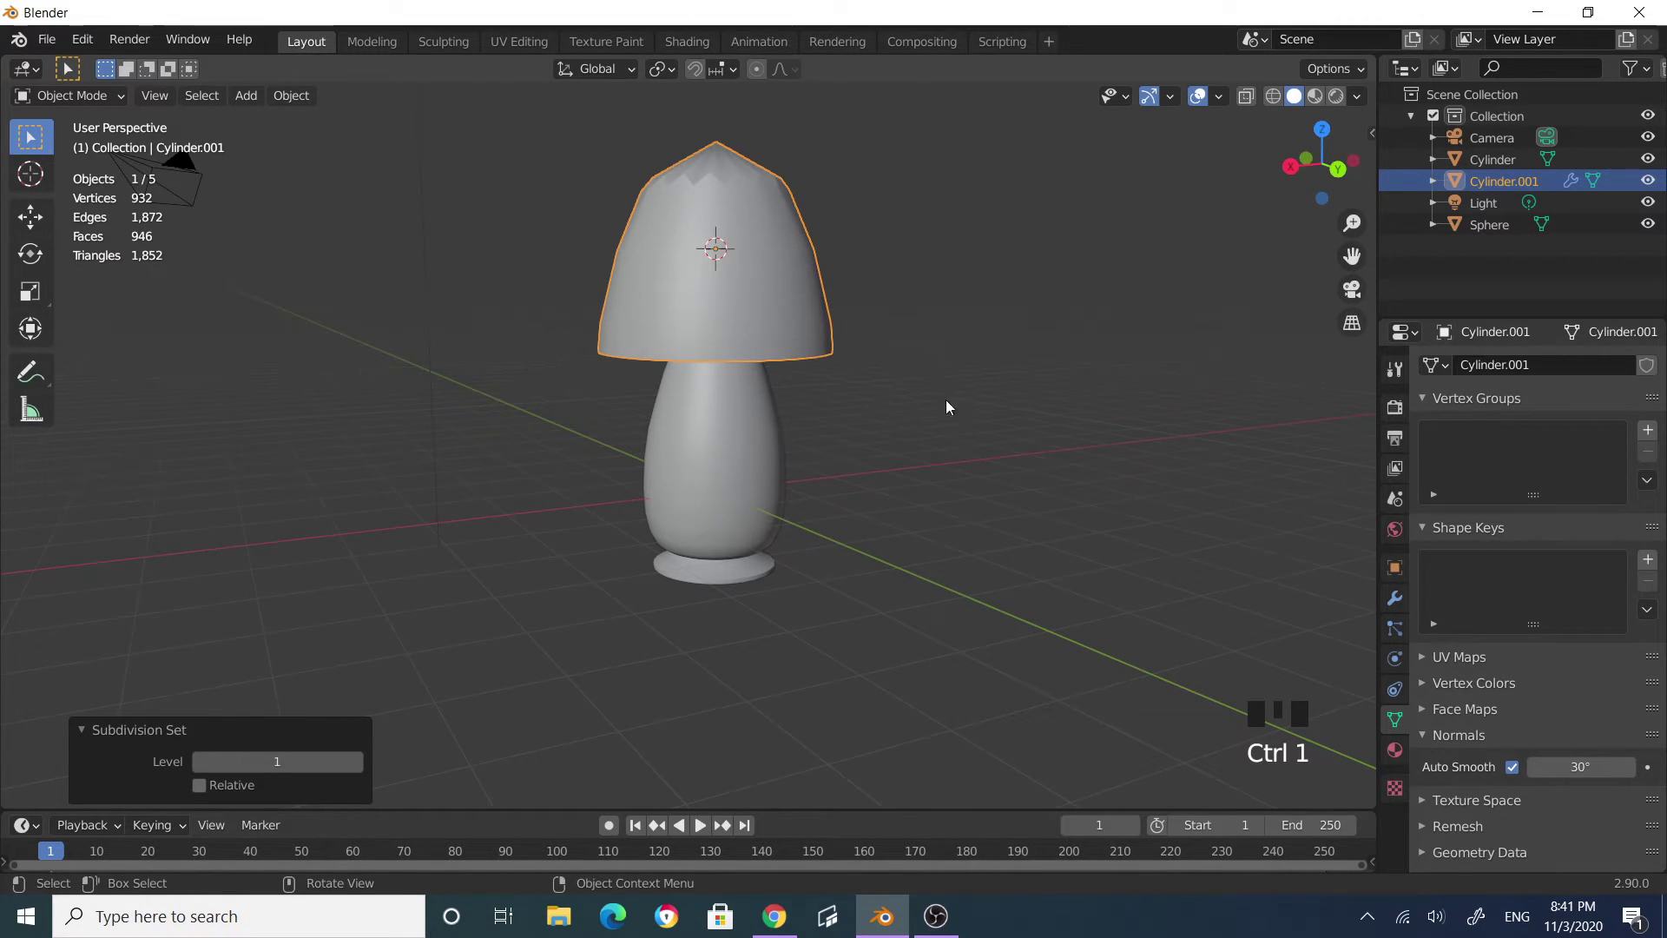
pyautogui.moveTo(947, 406); pyautogui.dragTo(862, 457, button='middle')
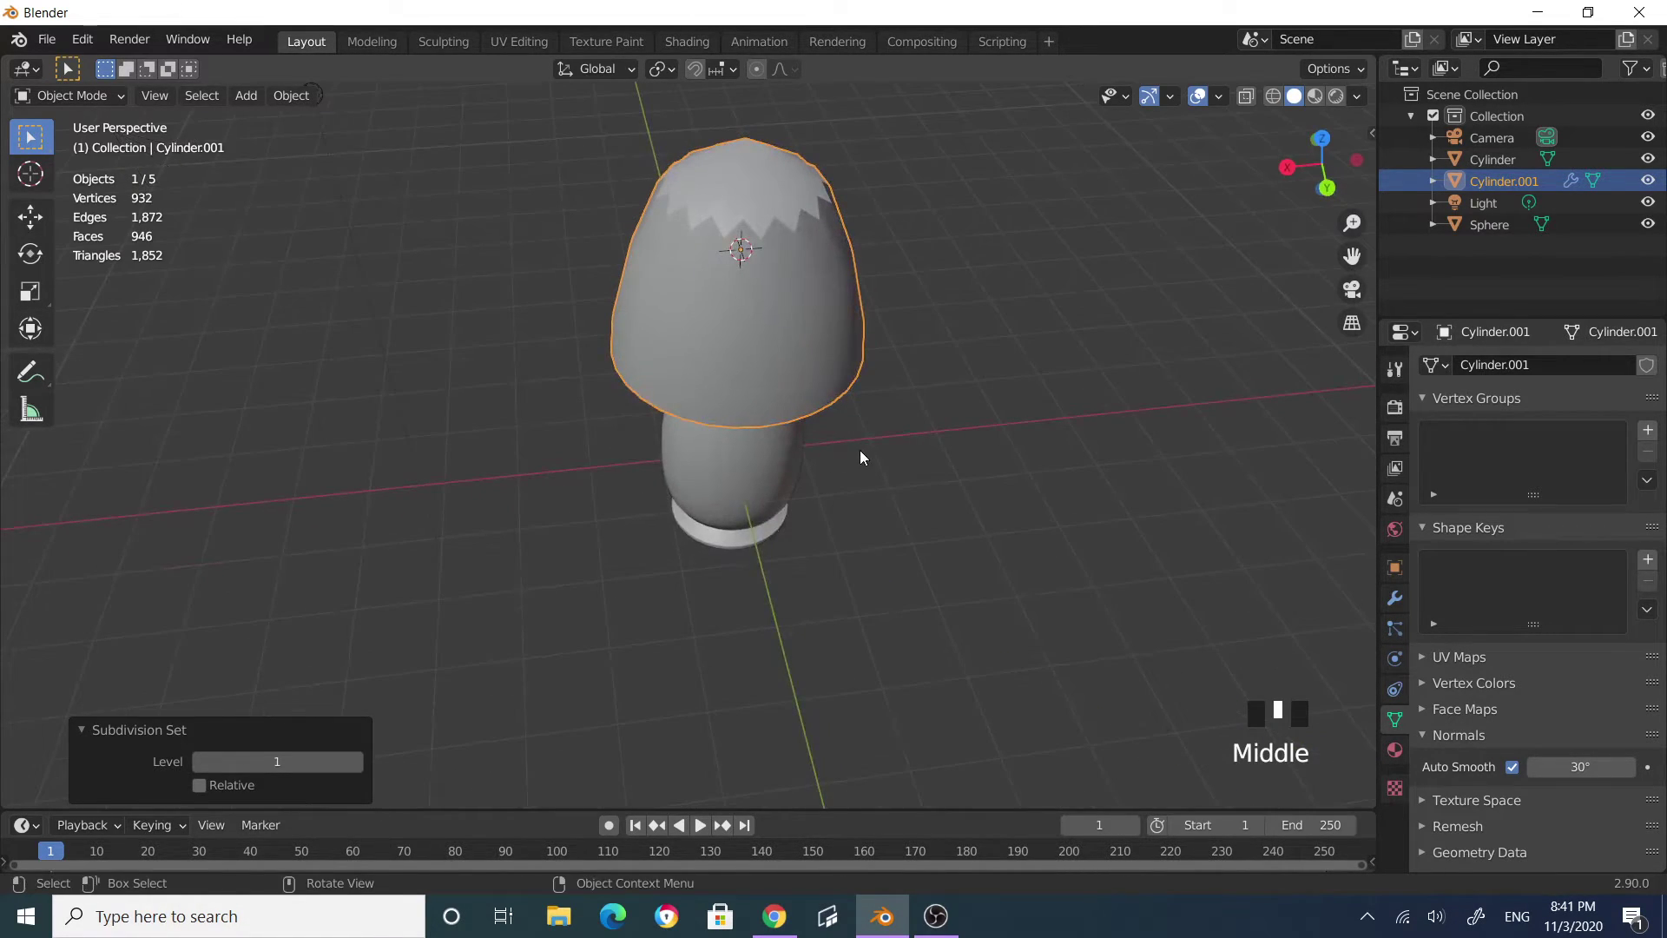
pyautogui.click(1395, 601)
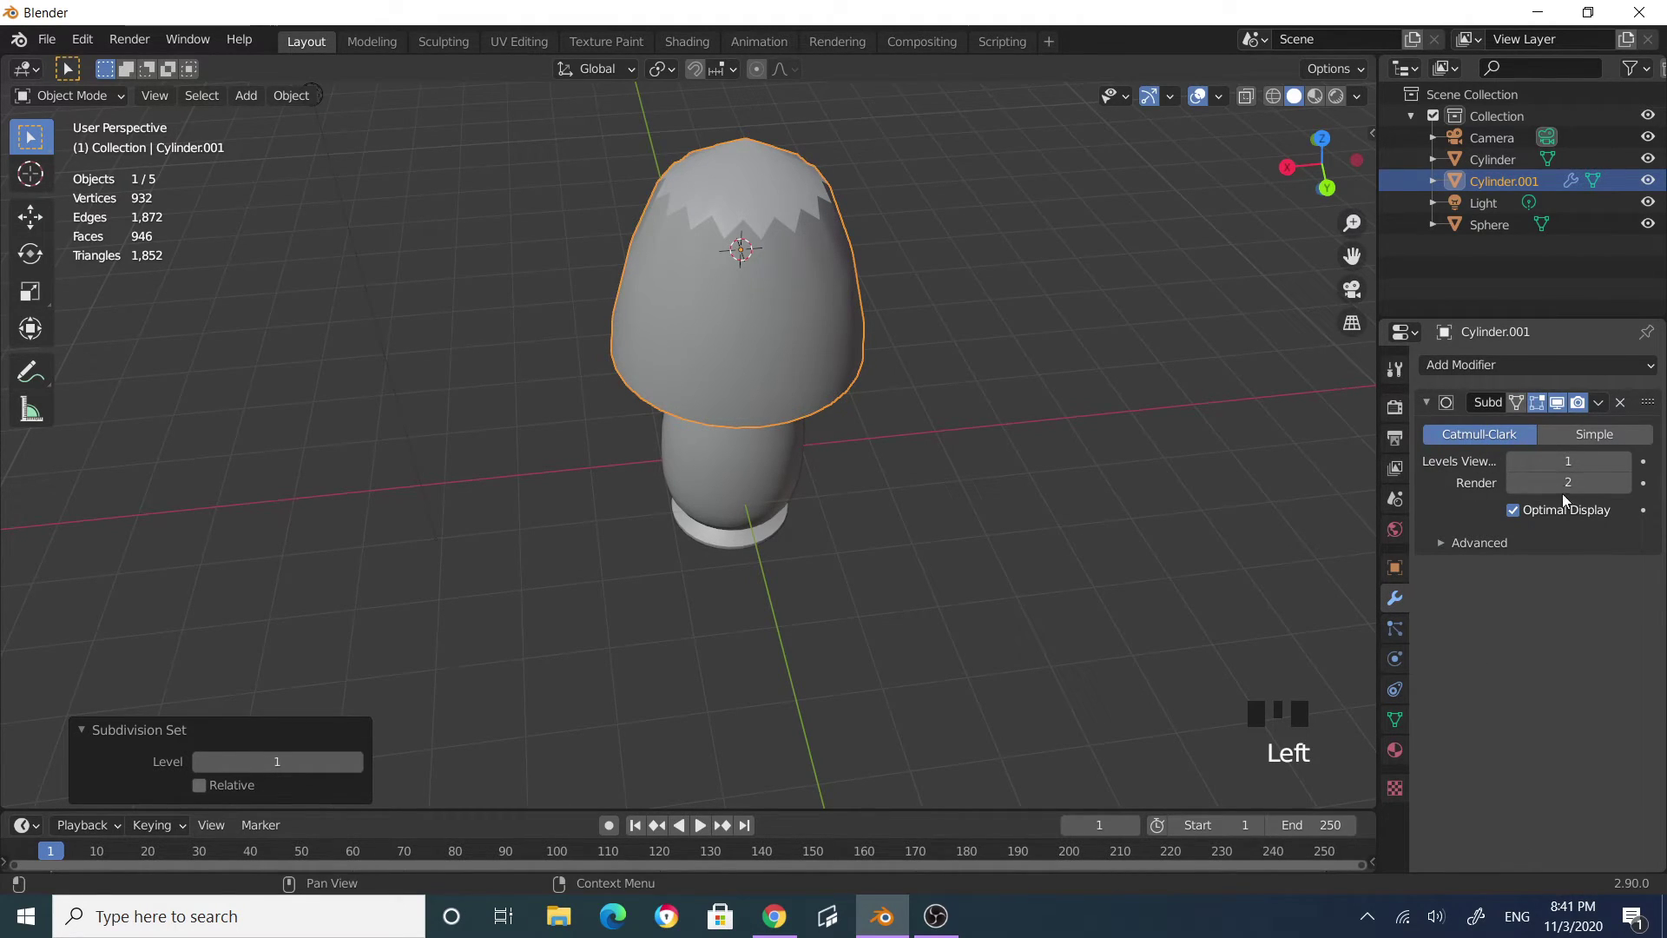
pyautogui.click(1620, 461)
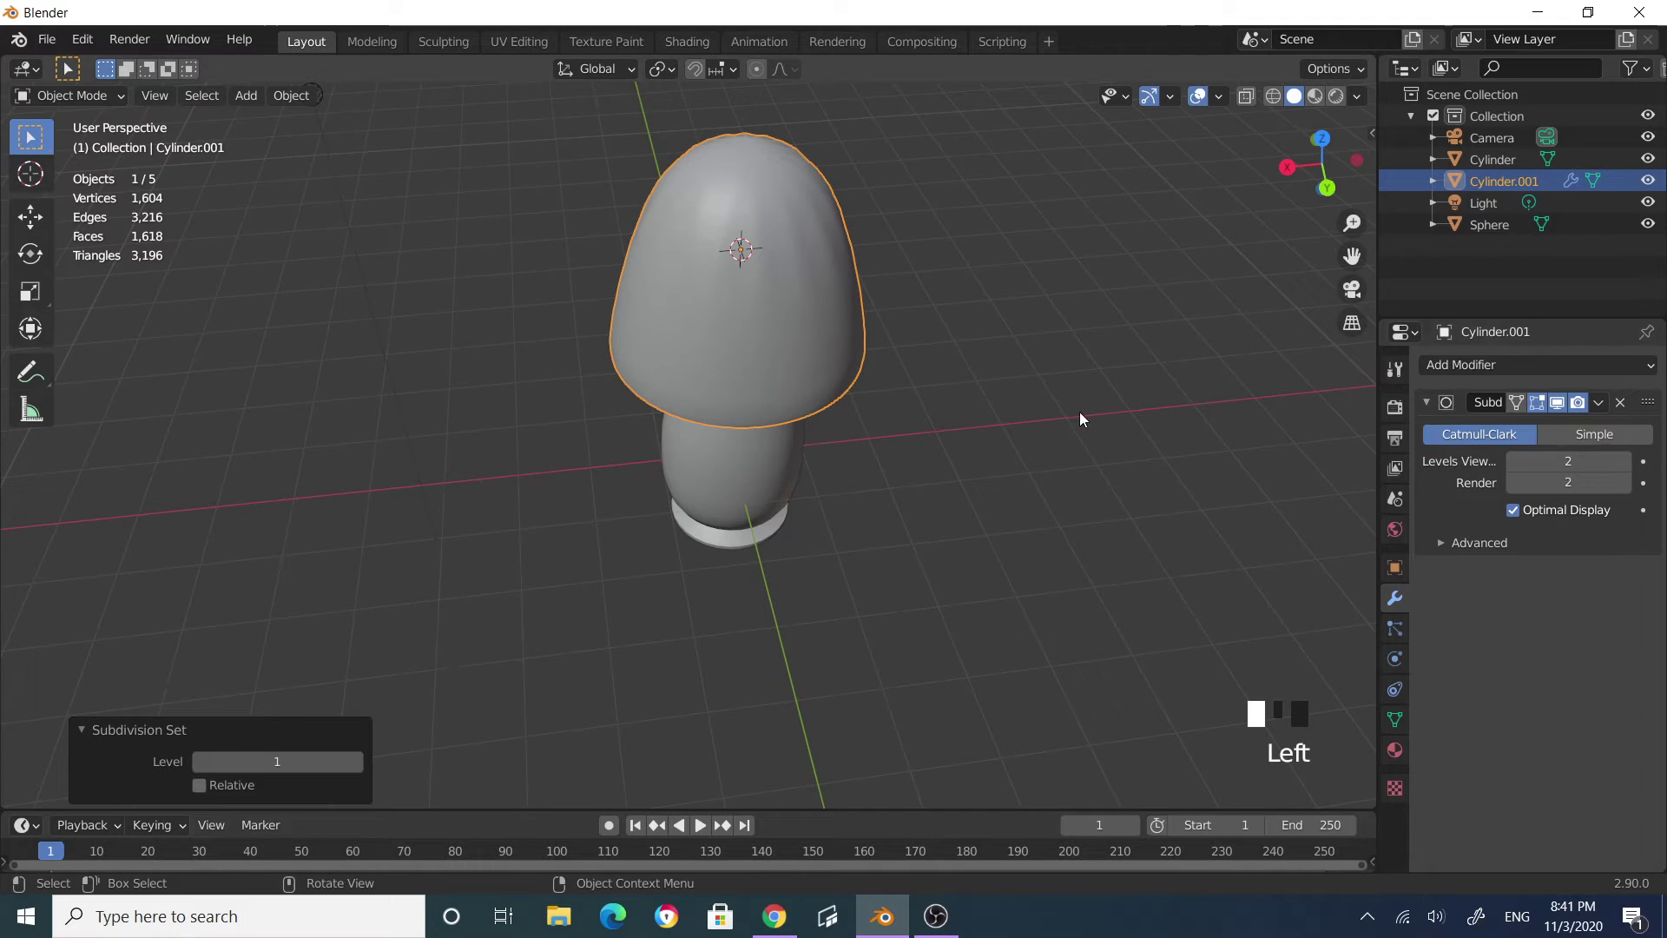
pyautogui.moveTo(1079, 416); pyautogui.dragTo(904, 319, button='middle')
pyautogui.scroll(-2, 904, 319)
# Step: Select the lampshade again after briefly selecting the rod inside it
pyautogui.click(736, 350)
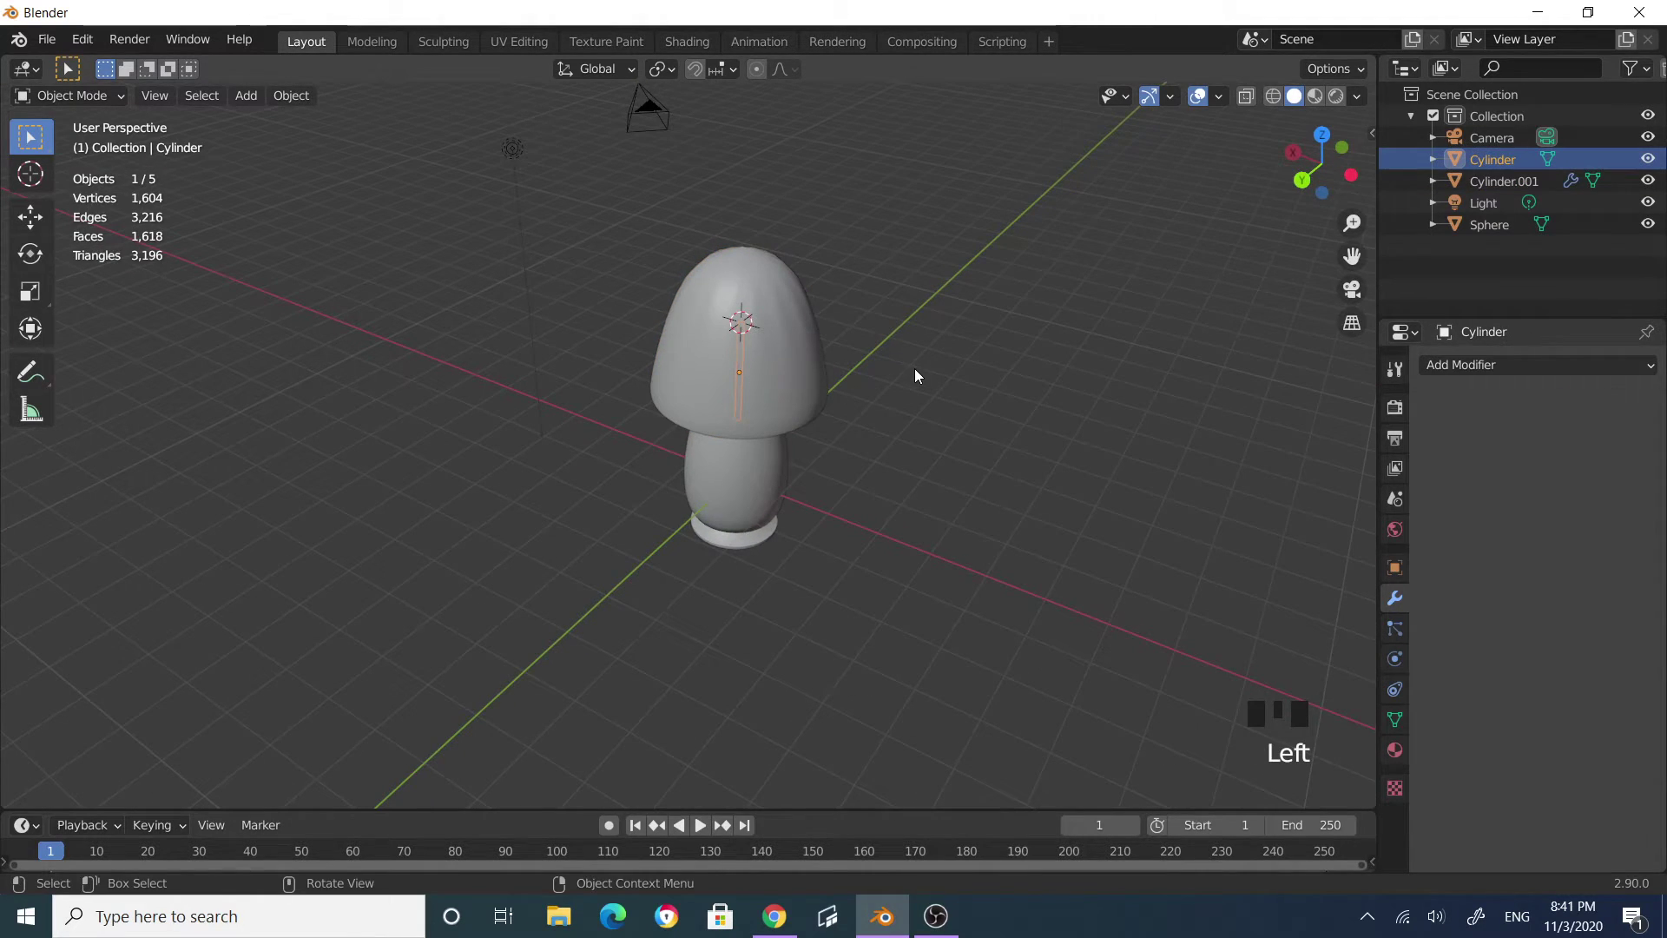
pyautogui.click(925, 420)
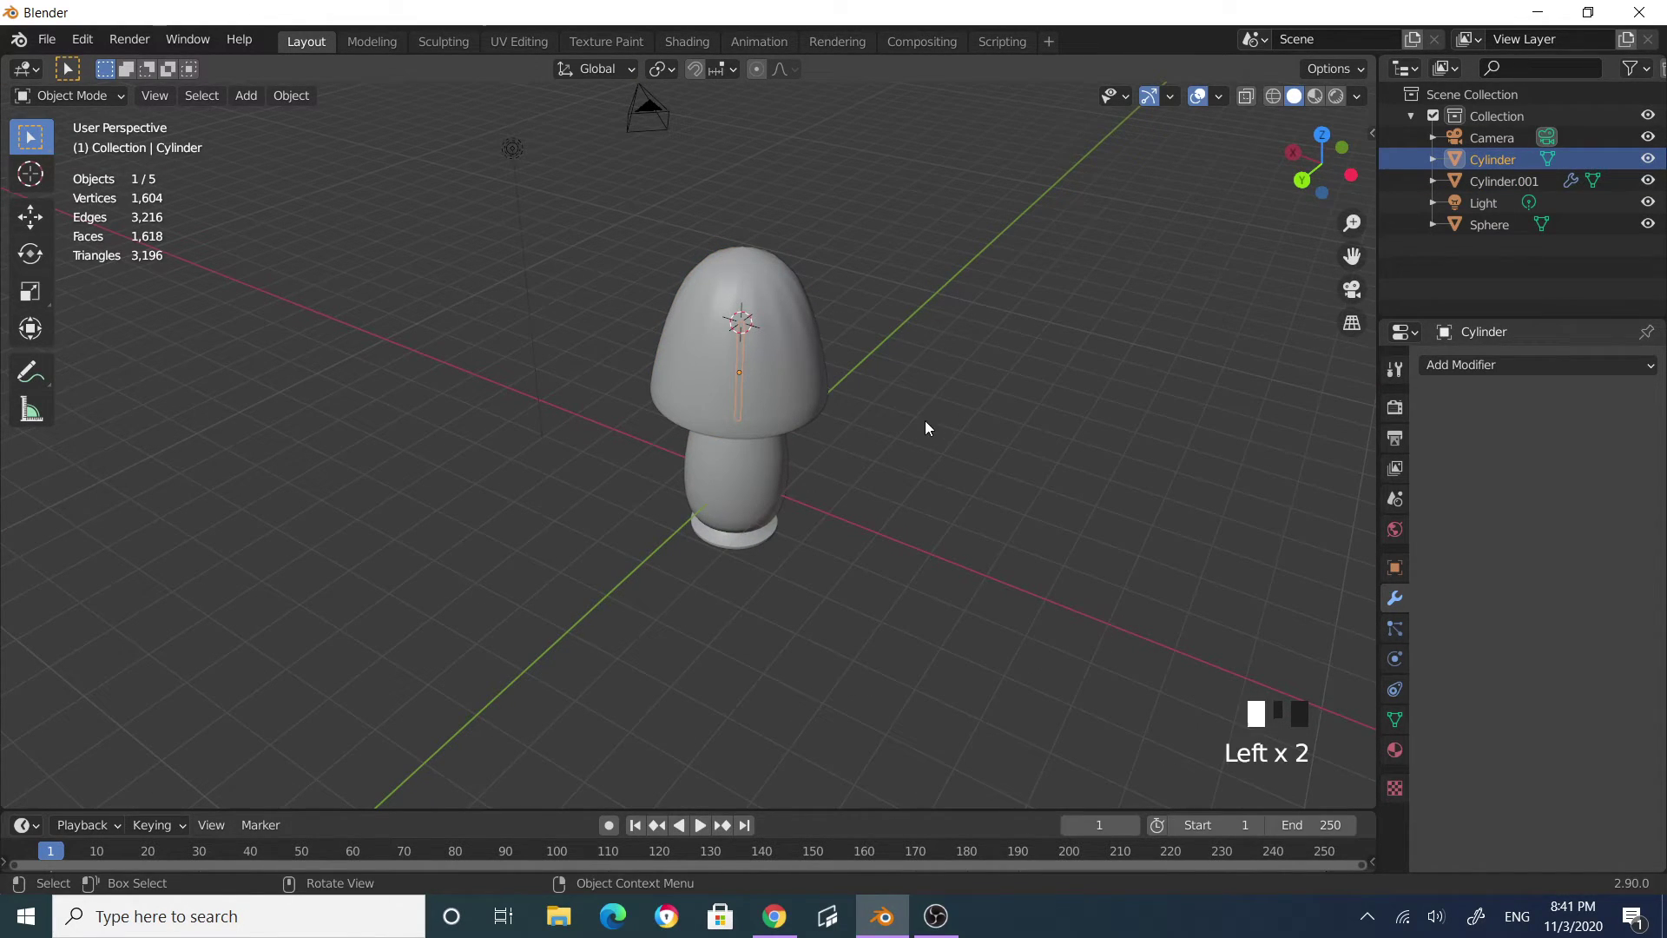
pyautogui.click(757, 309)
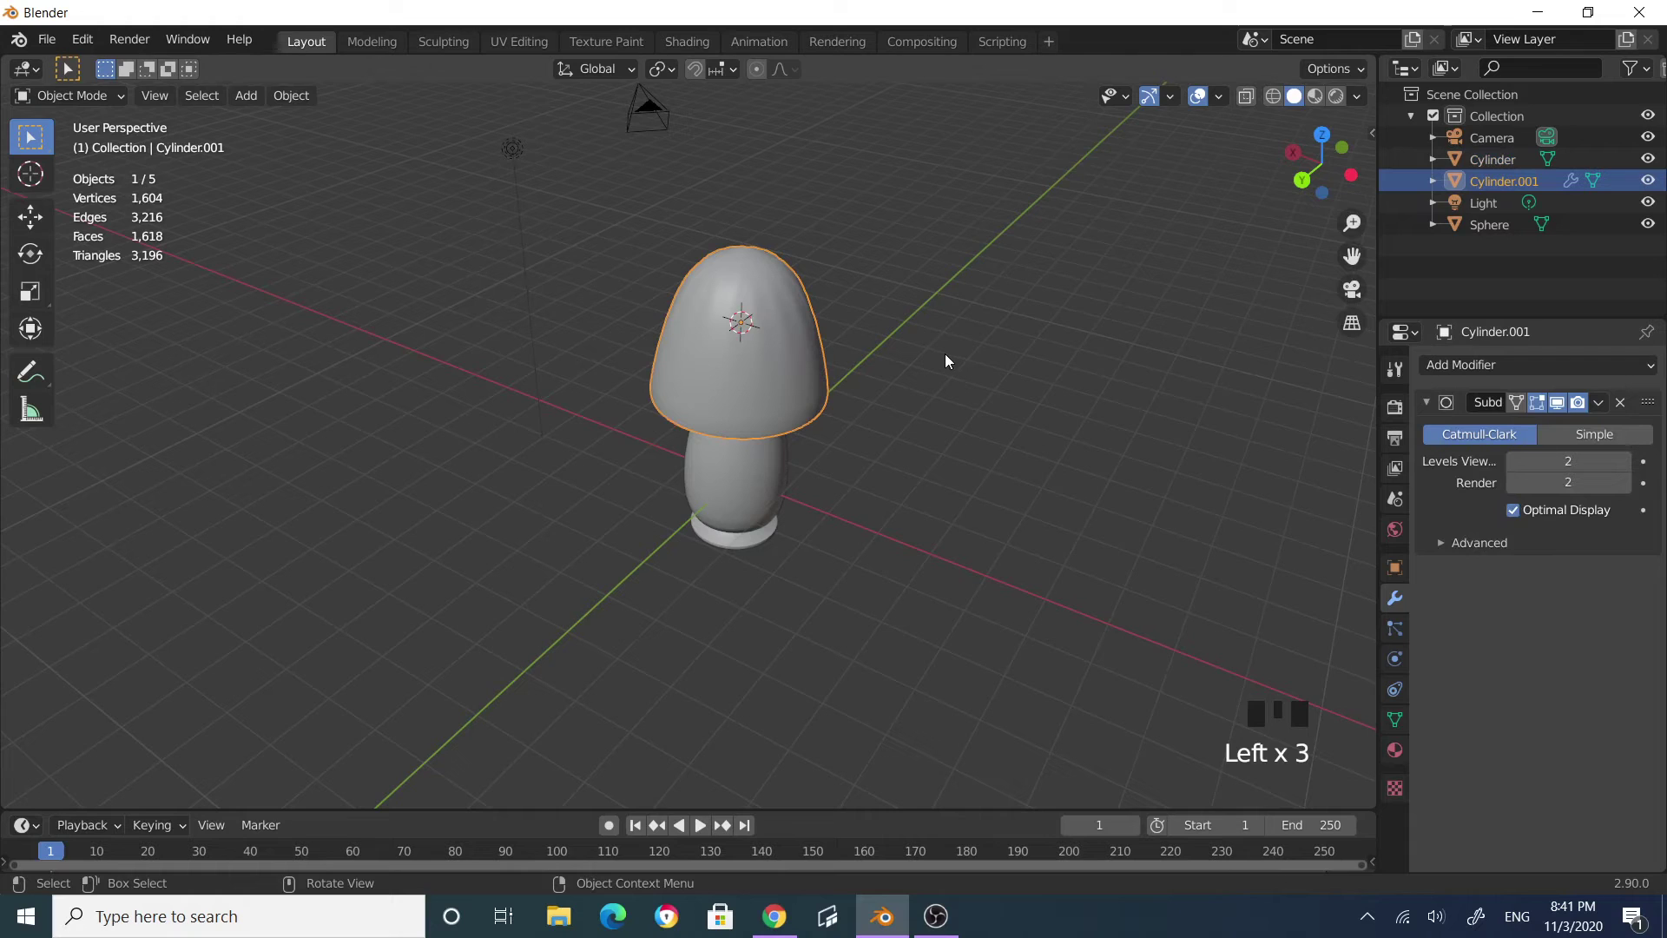
pyautogui.click(888, 345)
pyautogui.click(779, 303)
pyautogui.moveTo(940, 365); pyautogui.dragTo(799, 353, button='middle')
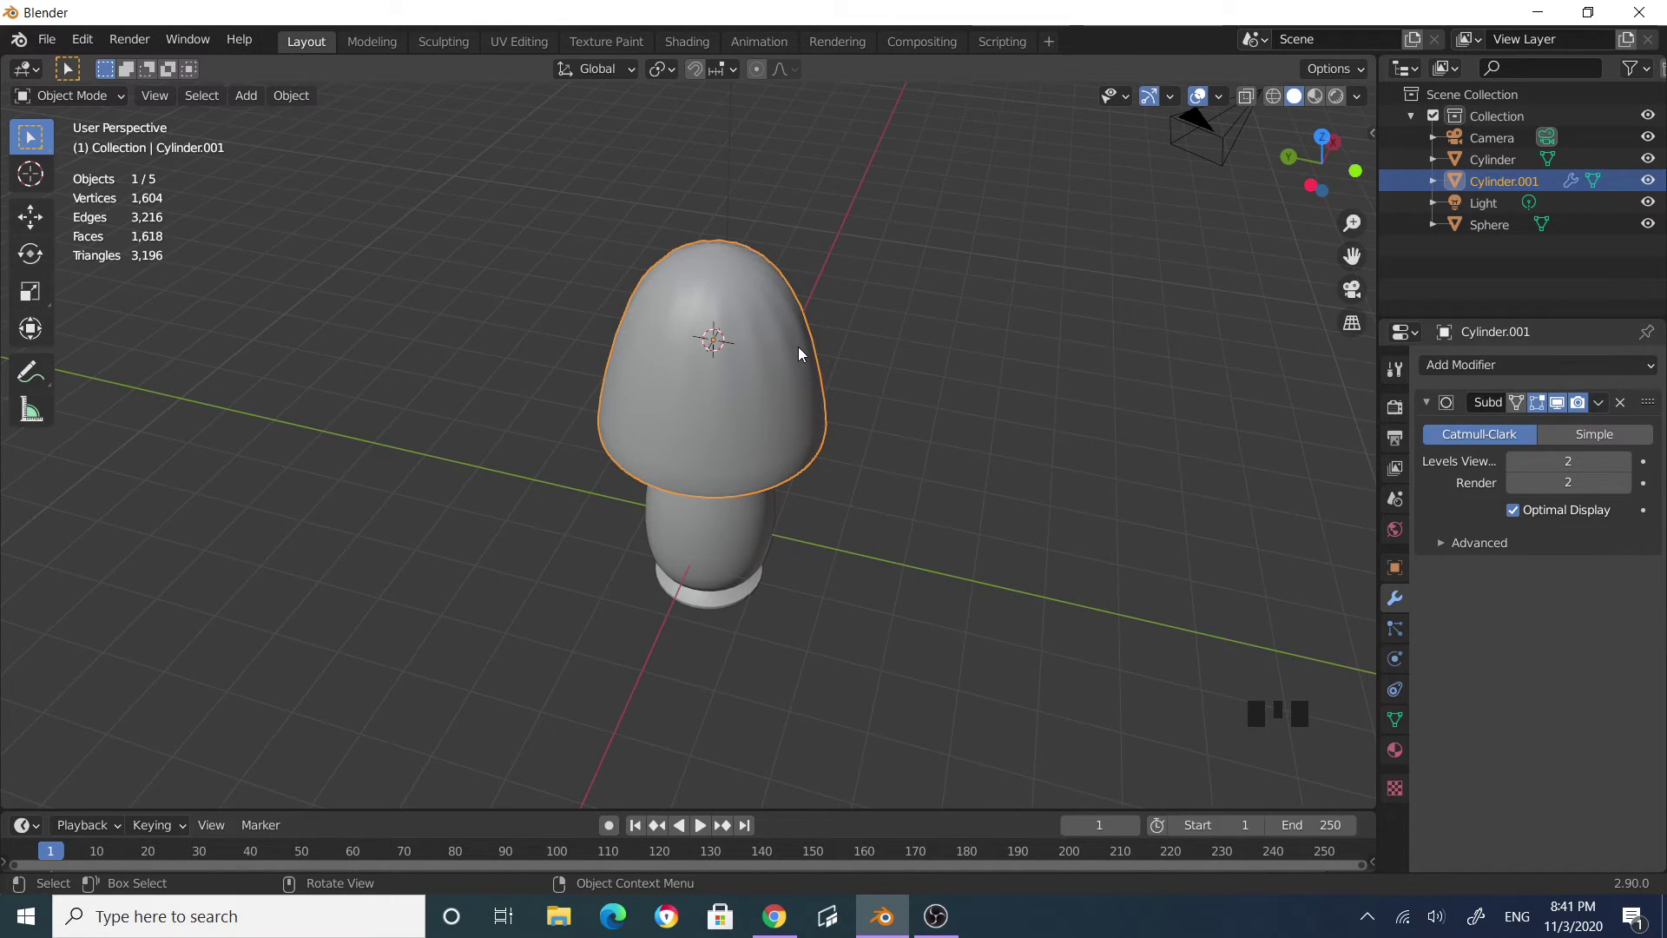
# Step: Enter Edit Mode on the lampshade and add two loop cuts slid toward its rims (0.908 and -1.000)
pyautogui.press('Tab')
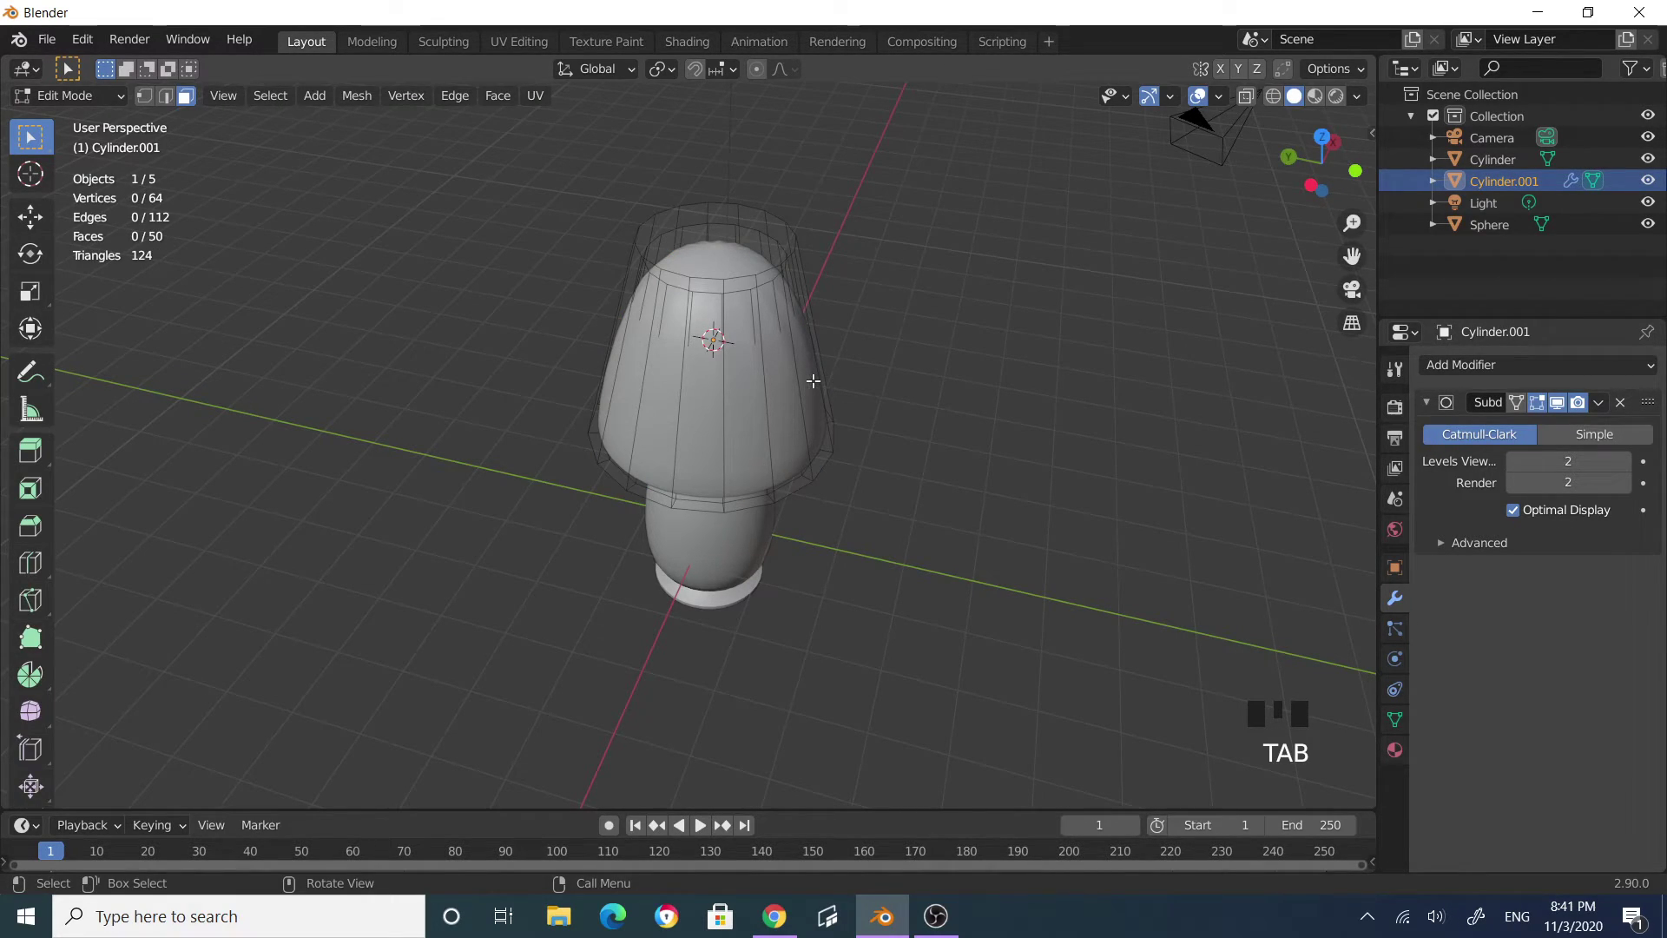
pyautogui.click(33, 566)
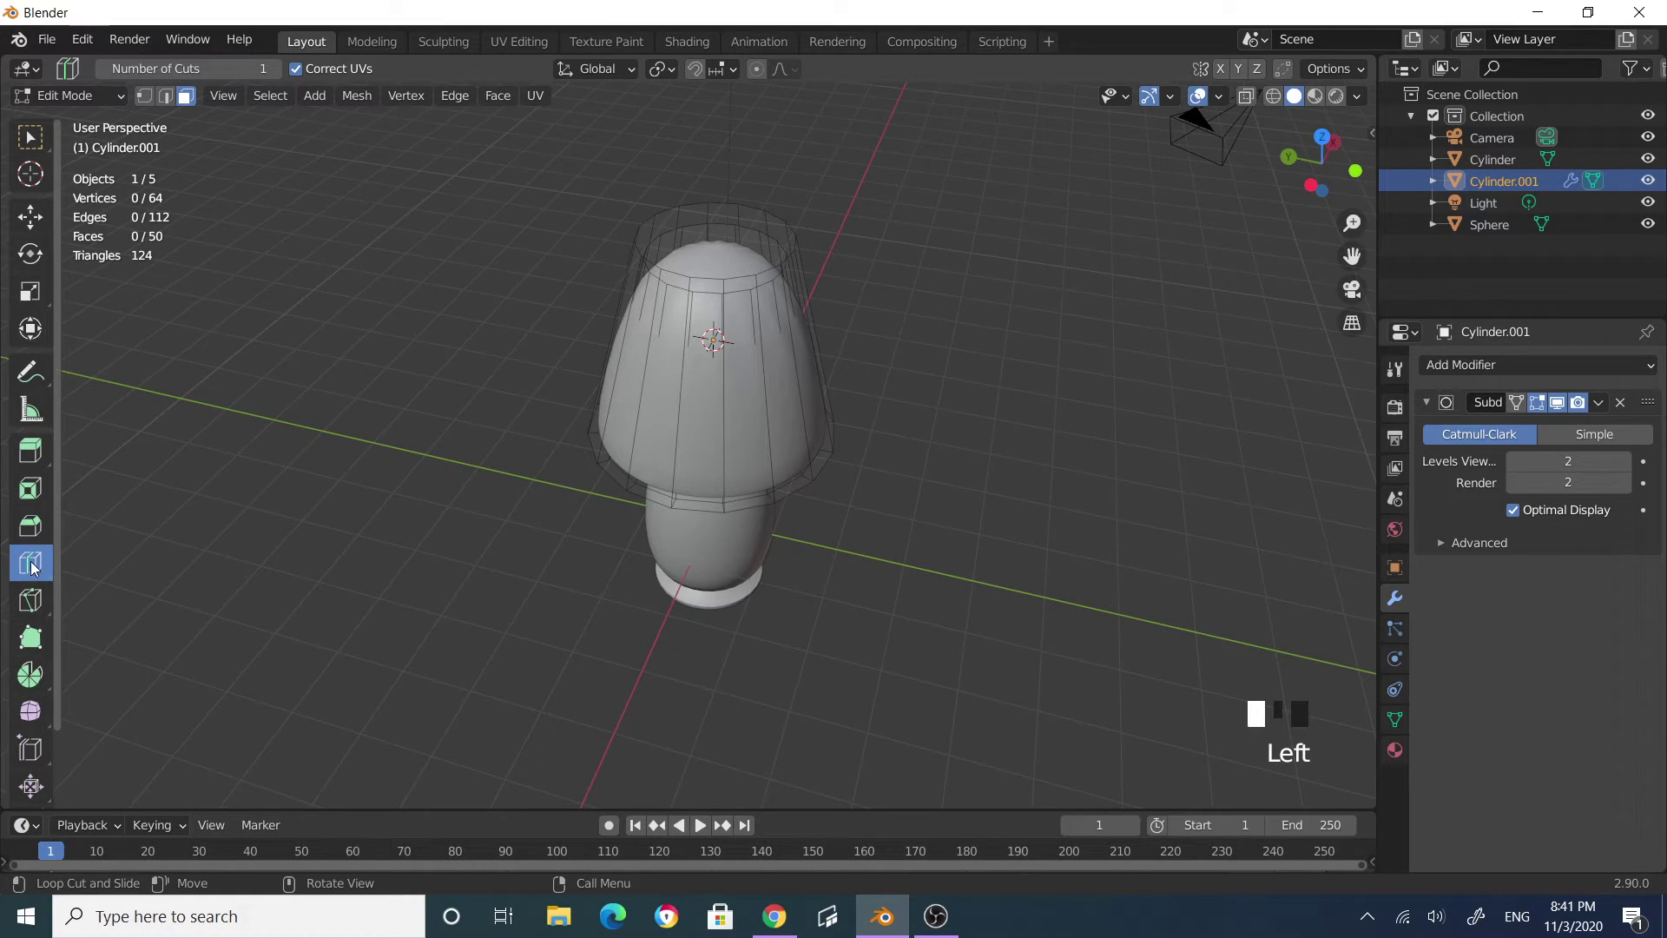
pyautogui.moveTo(708, 415); pyautogui.dragTo(727, 513)
pyautogui.moveTo(1091, 681); pyautogui.dragTo(975, 394, button='middle')
pyautogui.scroll(3, 770, 350)
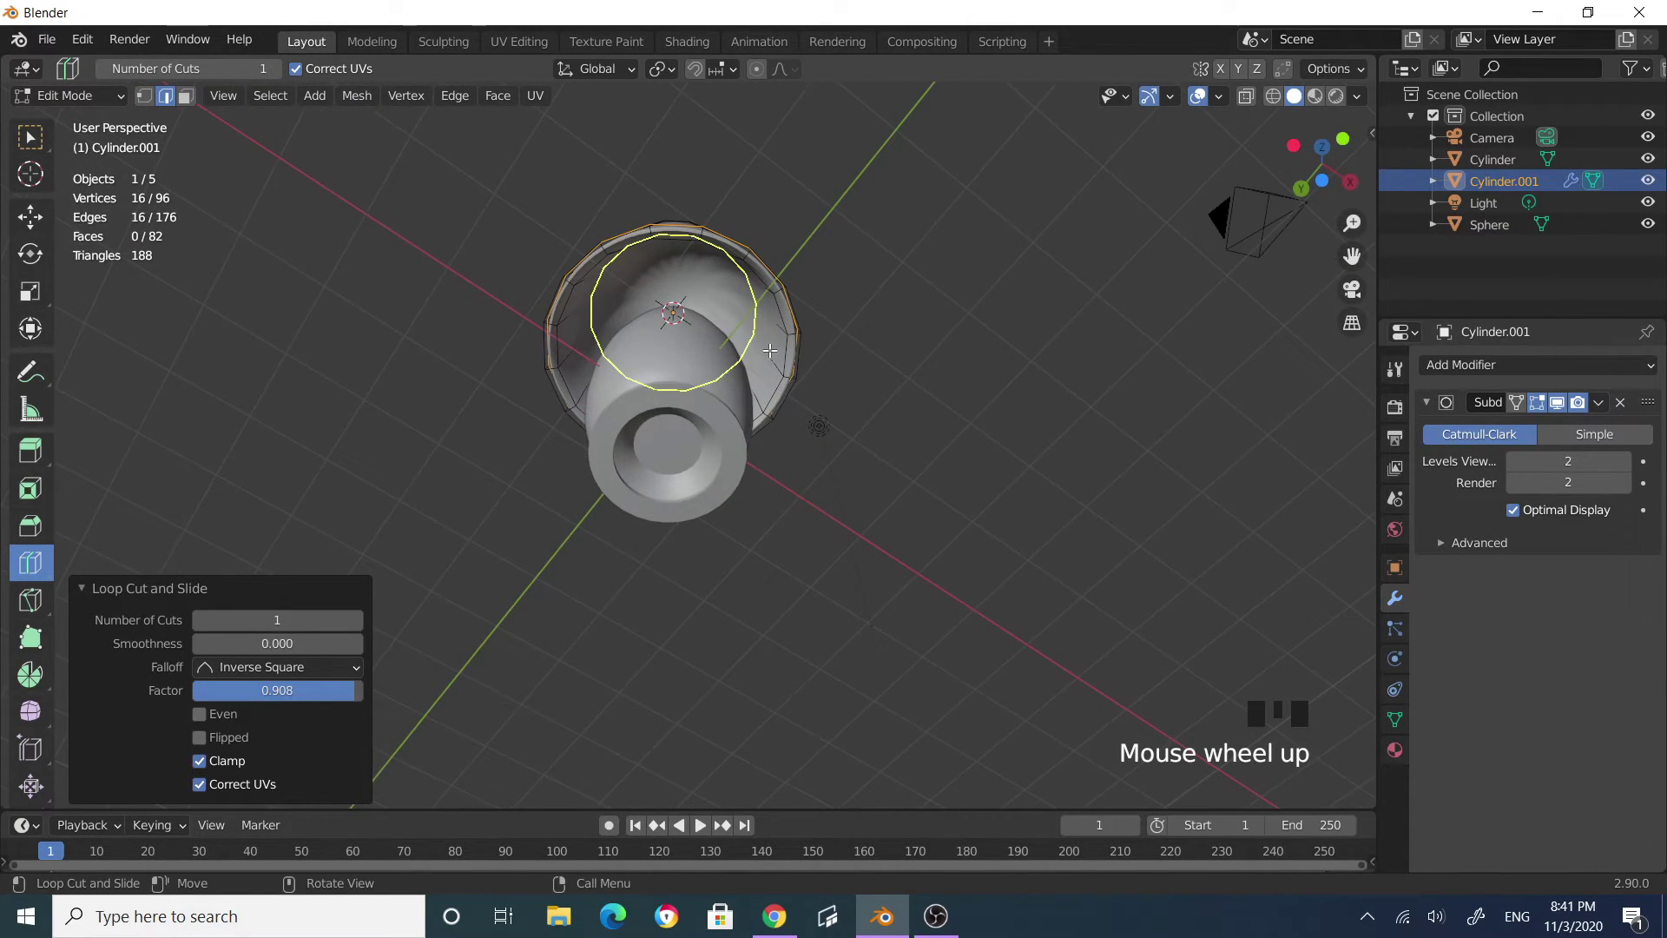
pyautogui.moveTo(770, 350); pyautogui.dragTo(721, 284)
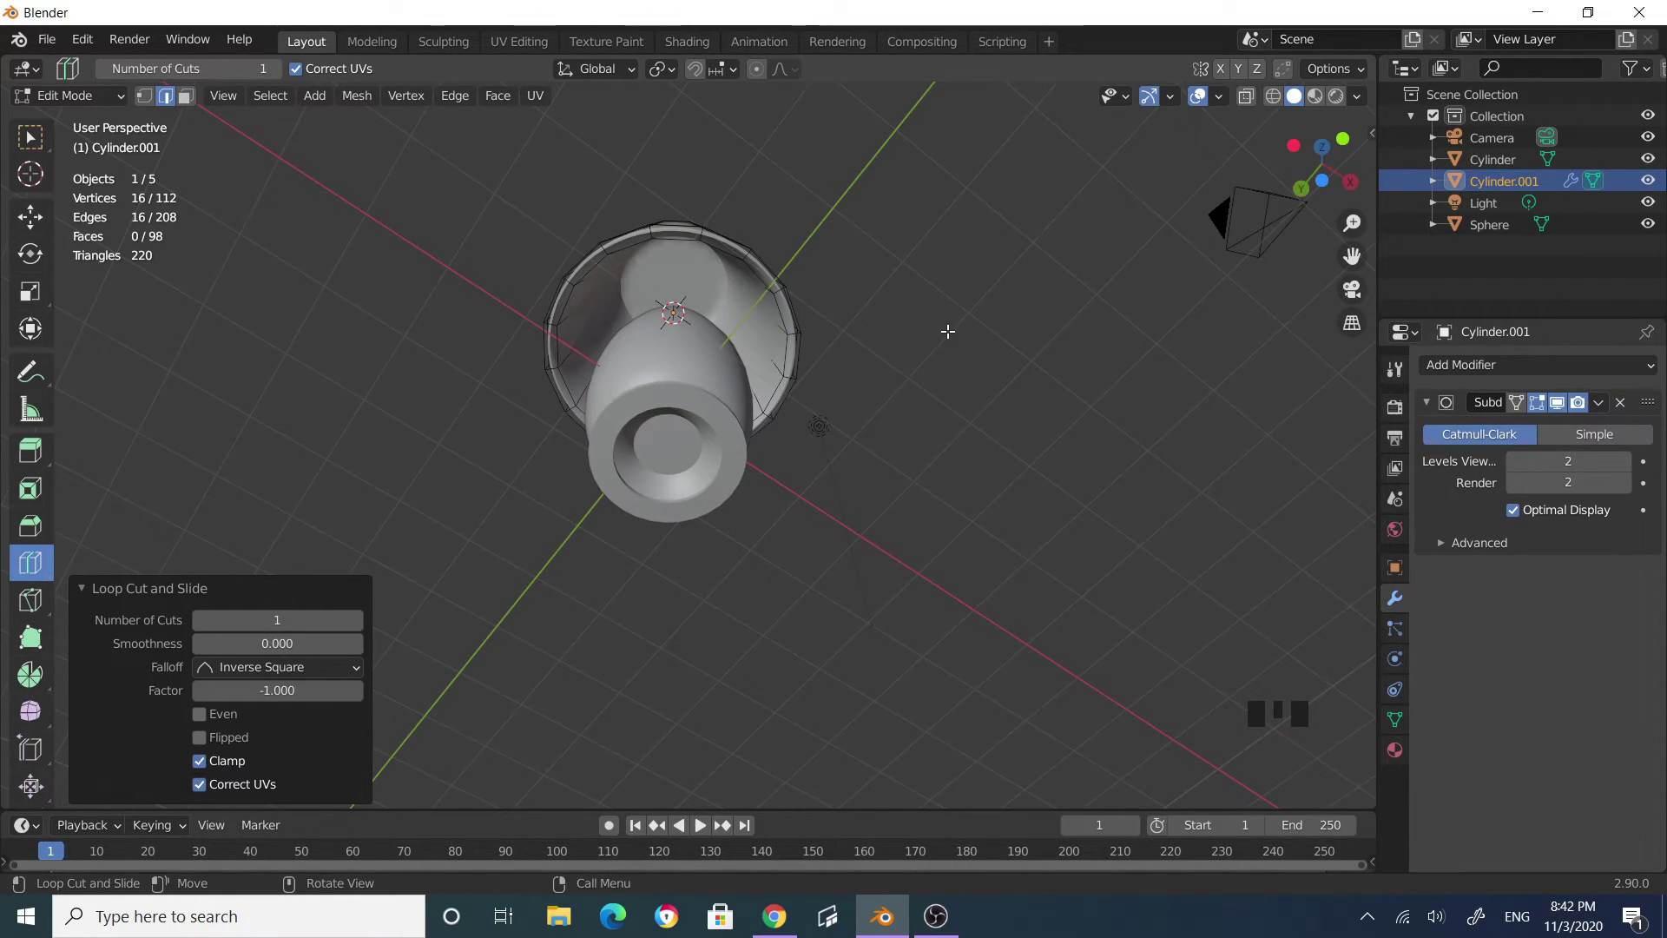
pyautogui.moveTo(944, 337); pyautogui.dragTo(387, 344, button='middle')
# Step: Select the lampshade's top face in face mode and inset it once
pyautogui.click(28, 139)
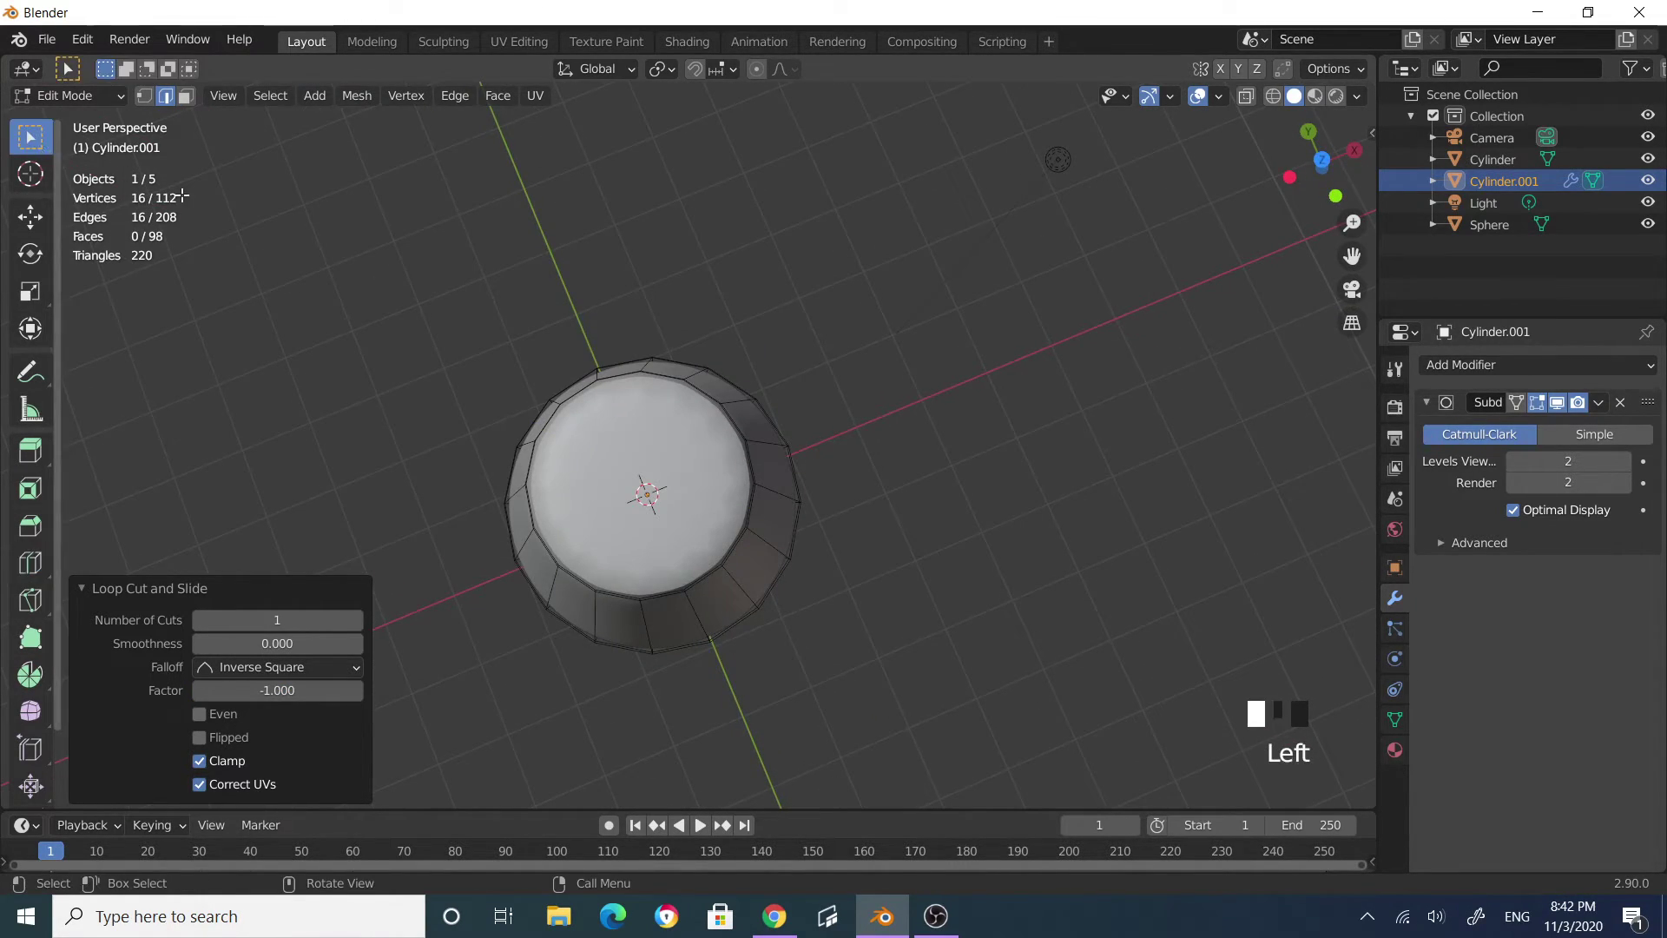
pyautogui.click(29, 141)
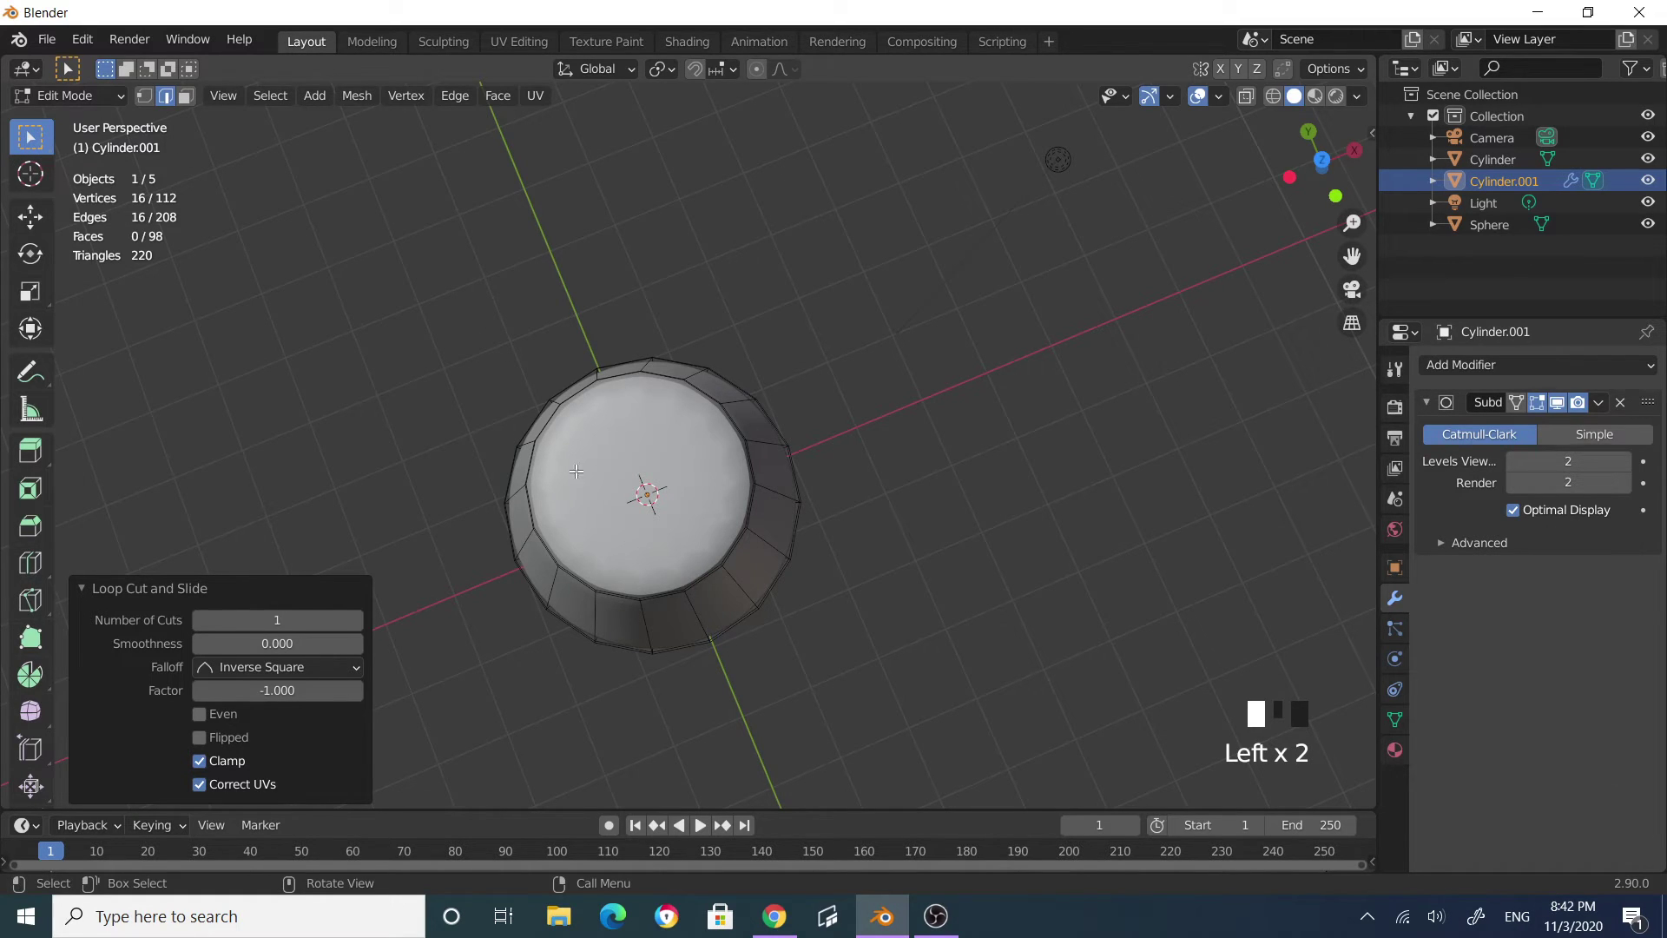
pyautogui.click(700, 389)
pyautogui.click(186, 96)
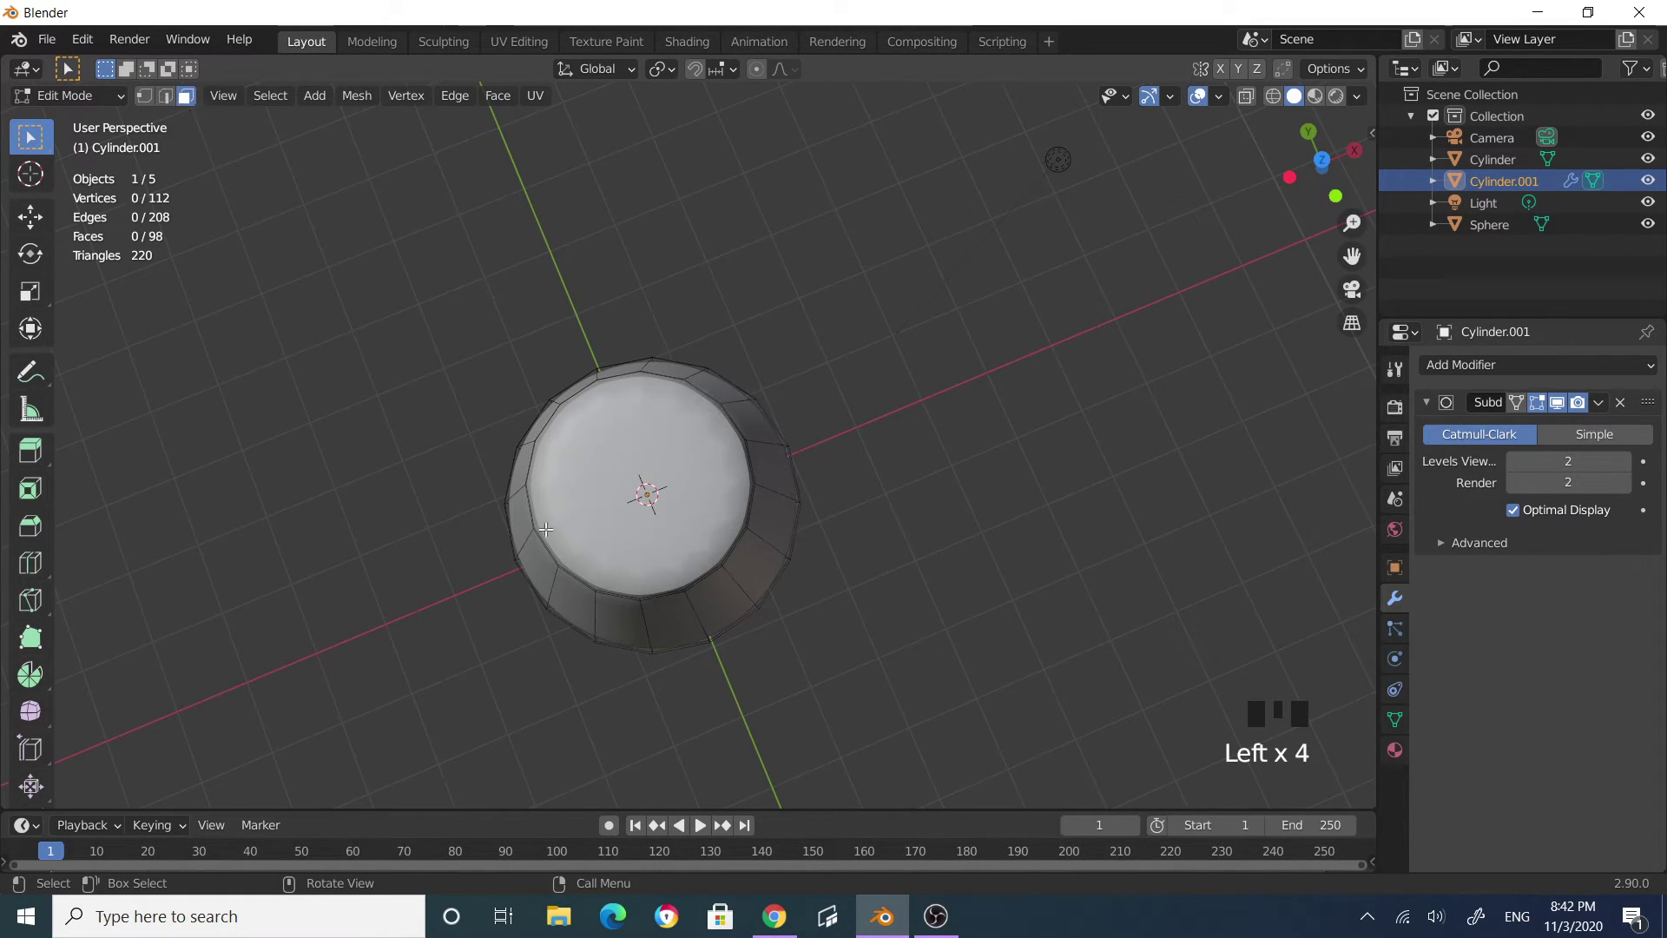
pyautogui.click(670, 479)
pyautogui.moveTo(670, 480); pyautogui.dragTo(848, 569, button='middle')
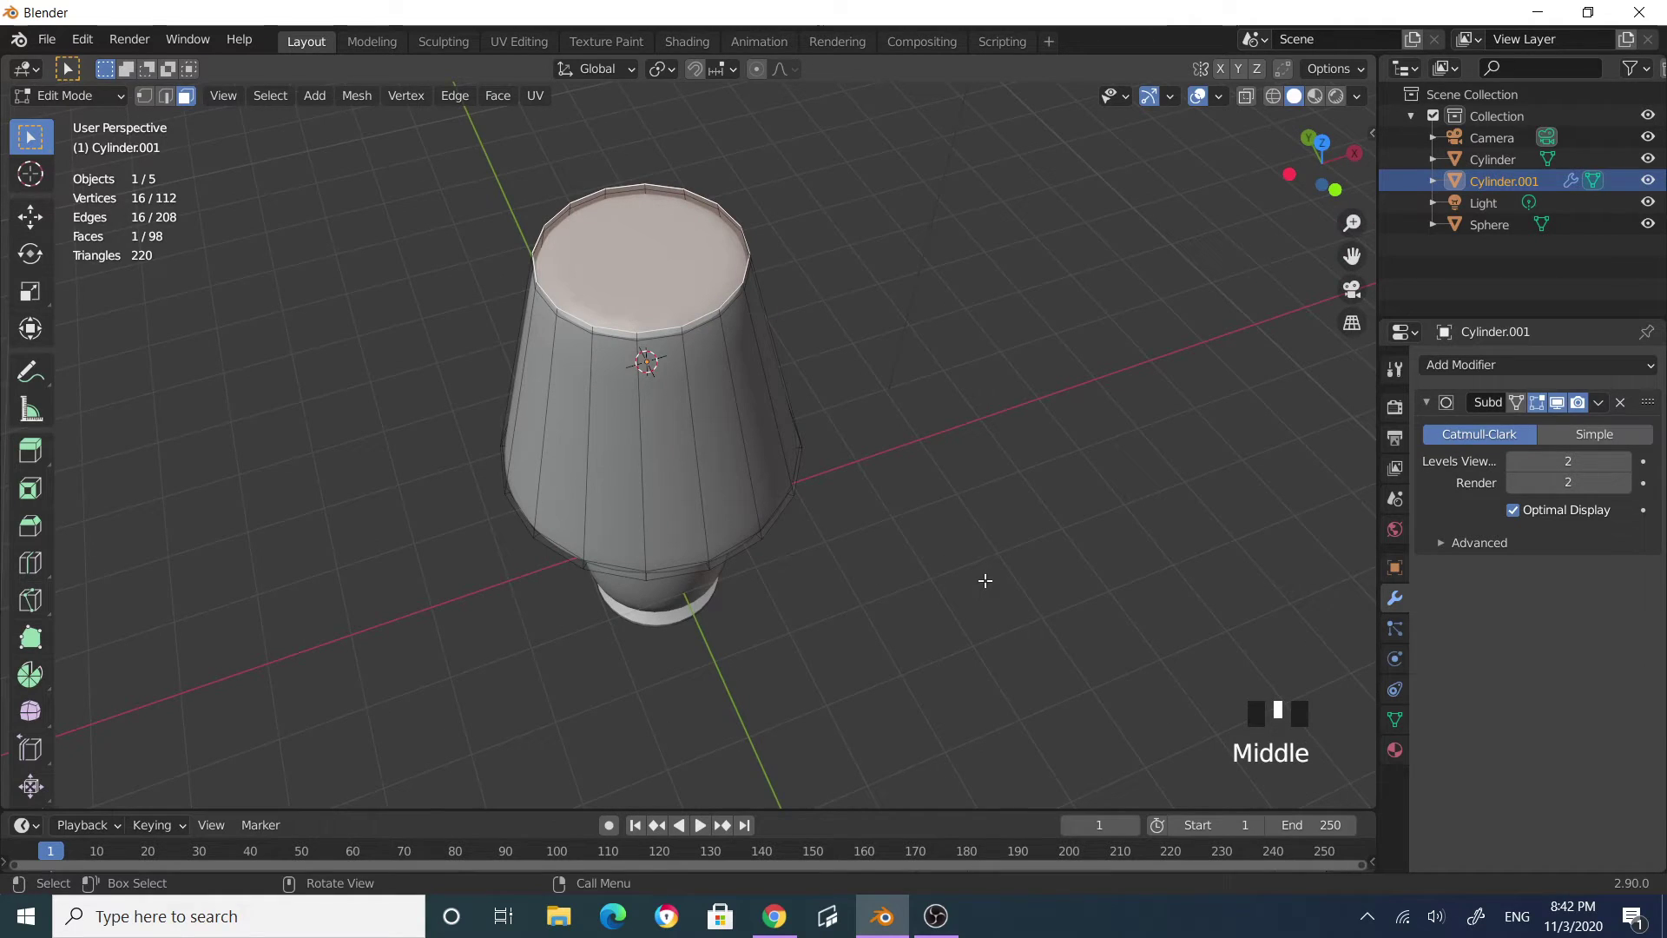
pyautogui.press('i')
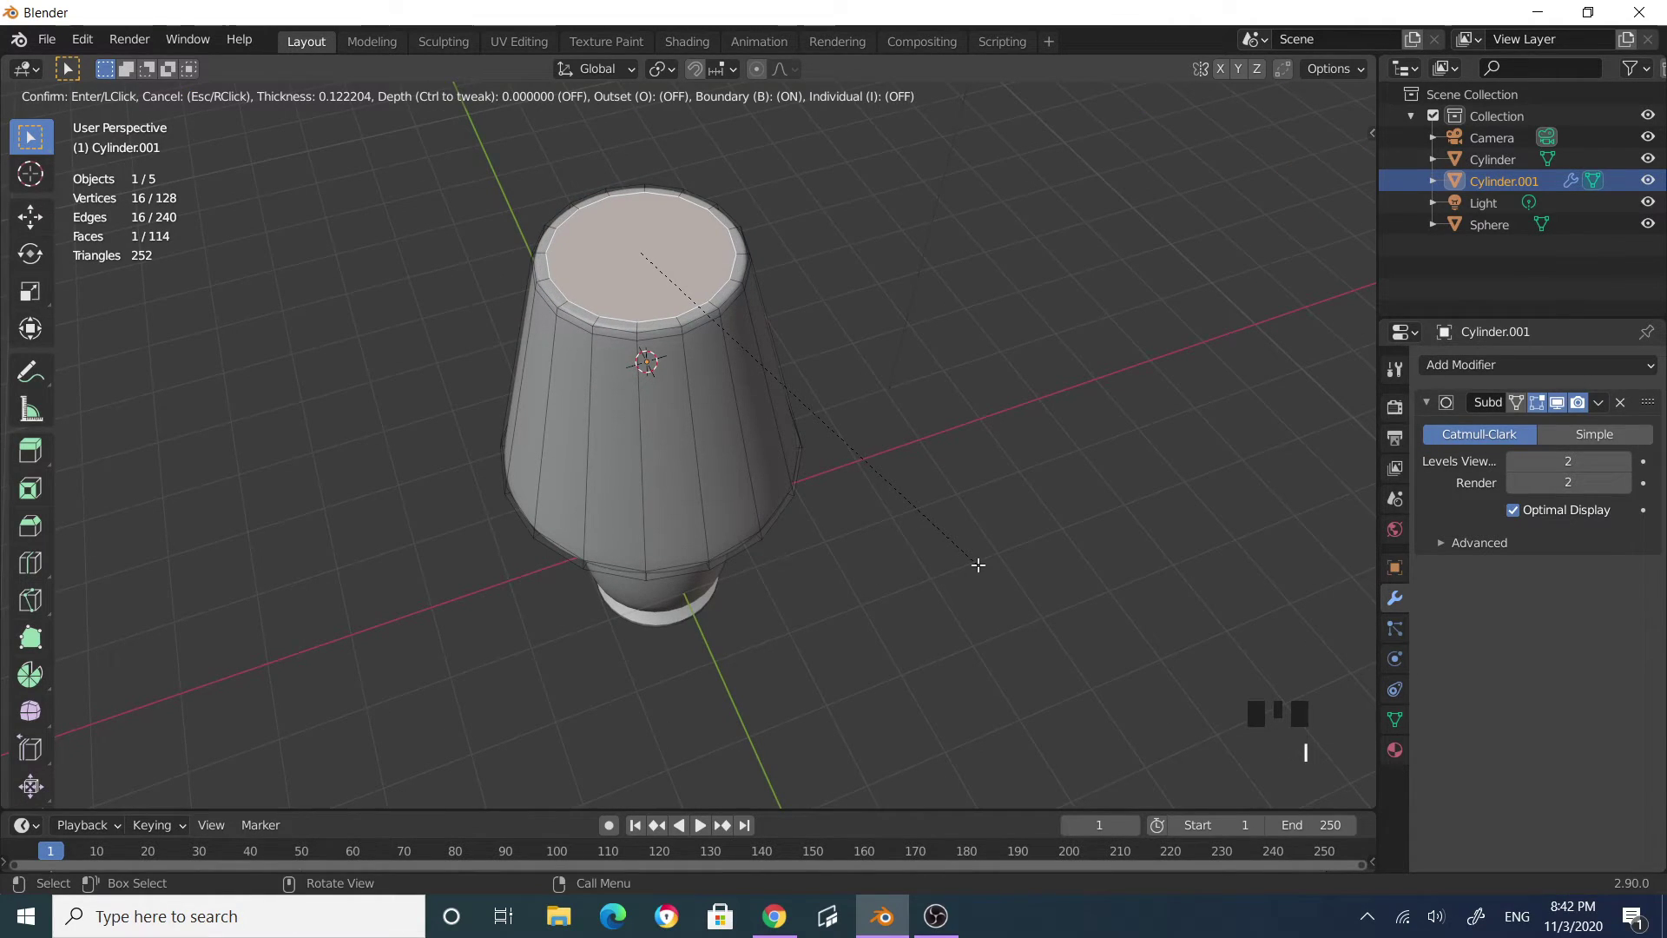
pyautogui.click(978, 566)
pyautogui.moveTo(975, 565); pyautogui.dragTo(909, 324, button='middle')
# Step: Inset the inner top face a second time and return to Object Mode
pyautogui.click(889, 356)
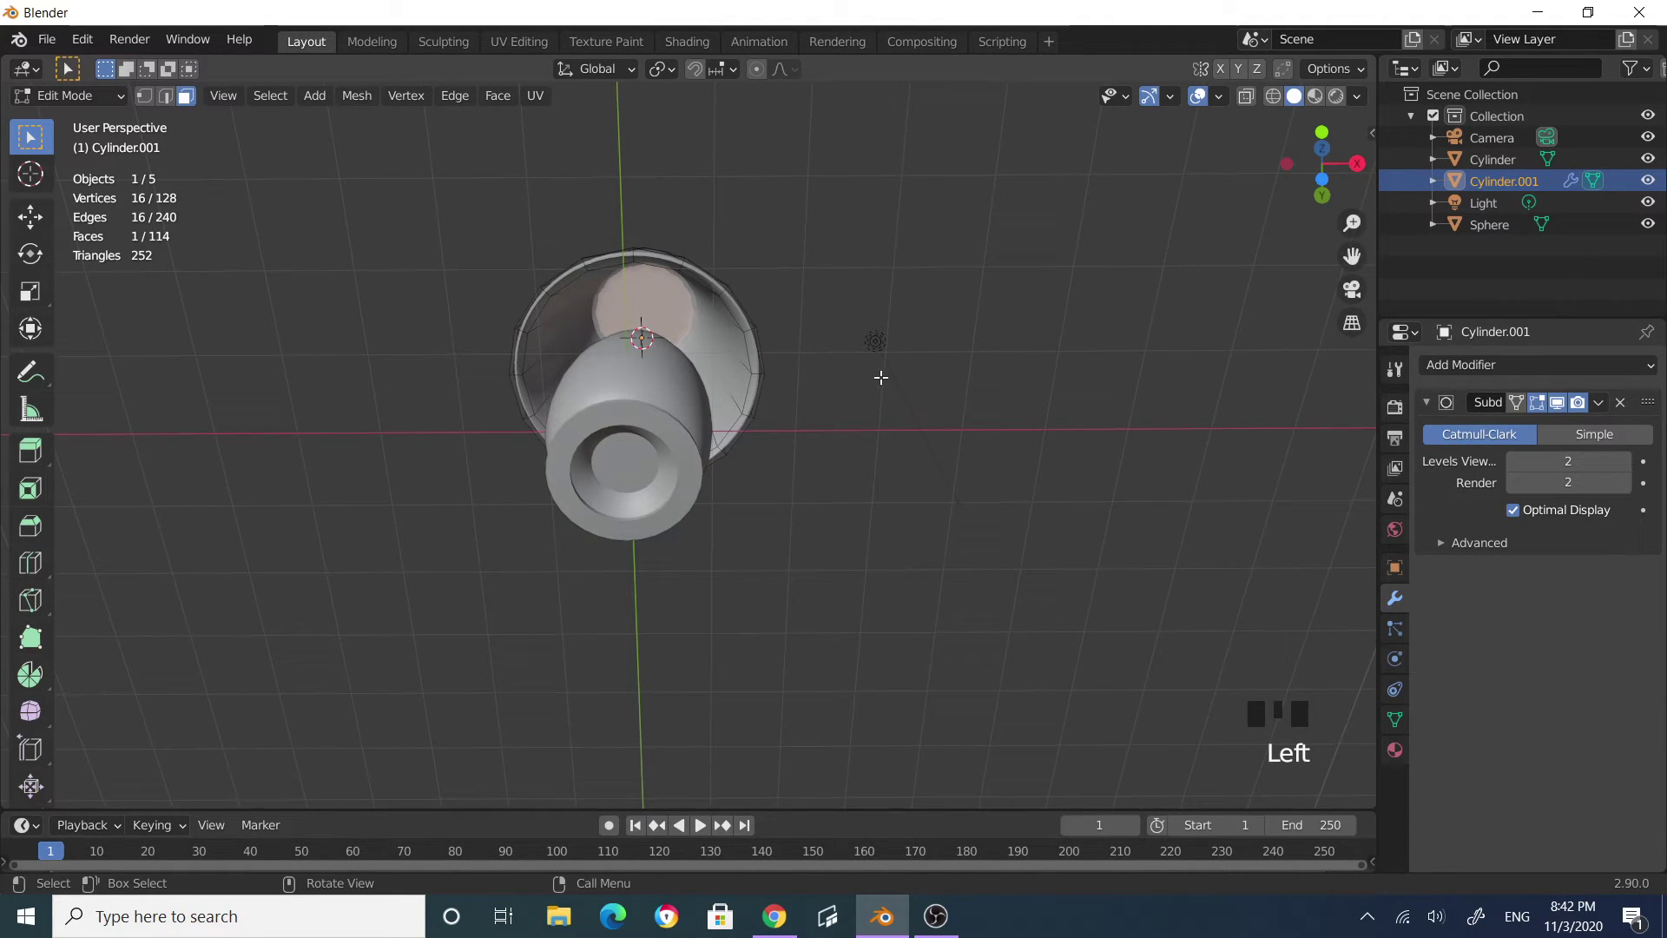
pyautogui.press('i')
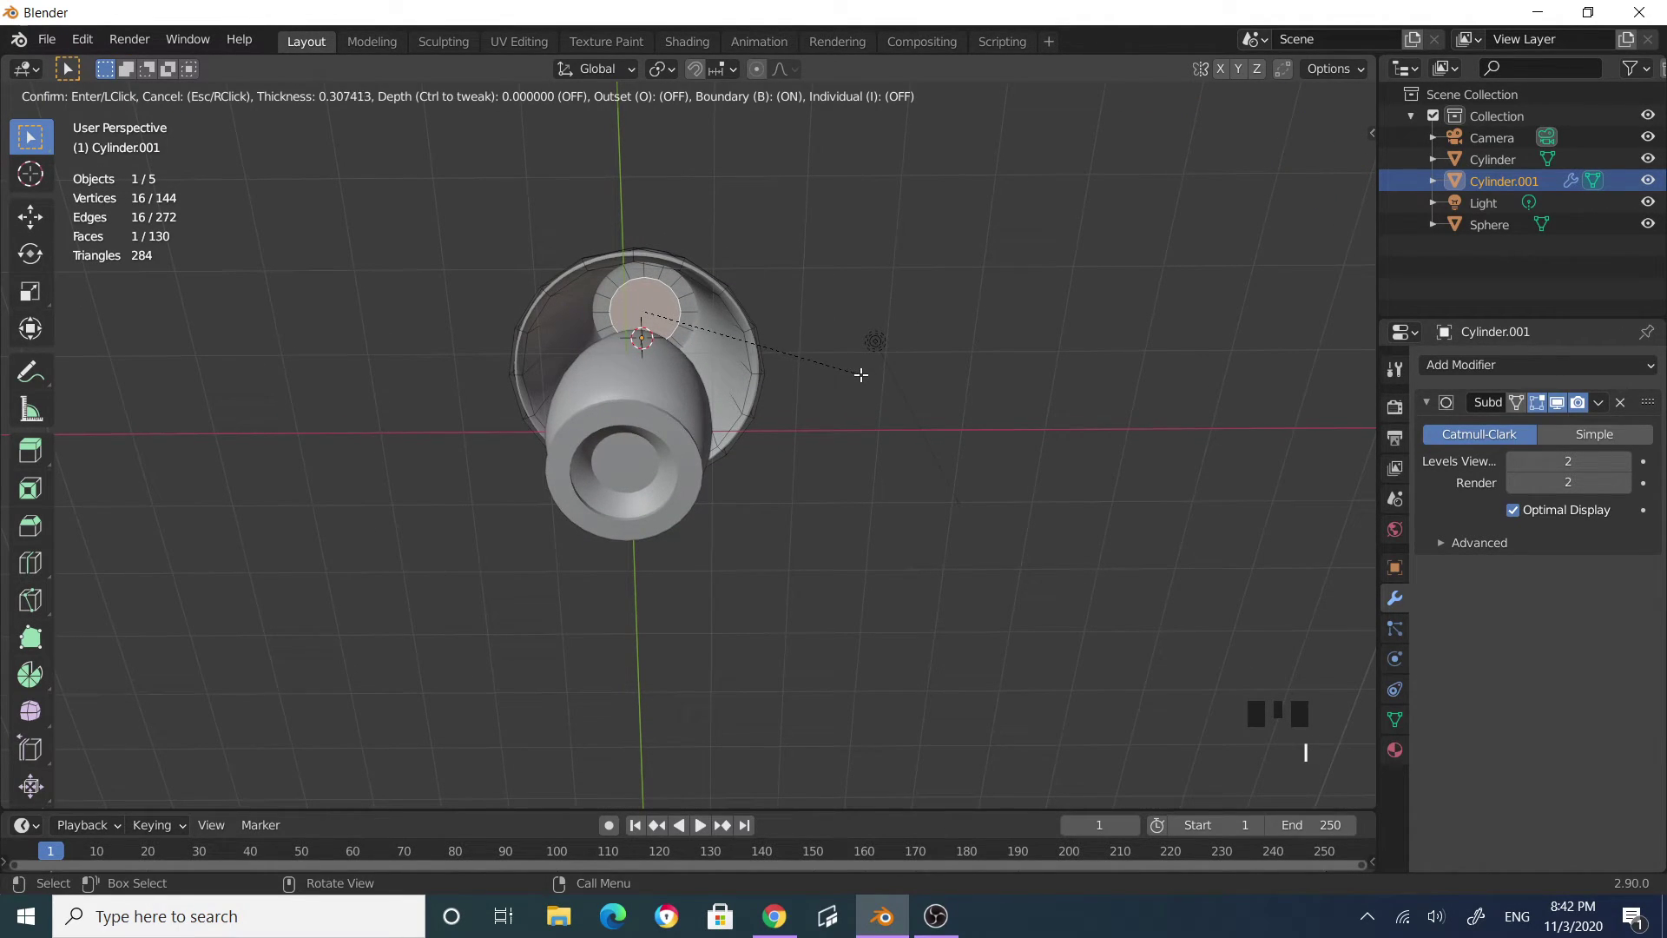
pyautogui.click(858, 375)
pyautogui.moveTo(858, 375); pyautogui.dragTo(887, 335, button='middle')
pyautogui.press('Tab')
pyautogui.scroll(-2, 960, 533)
pyautogui.scroll(-3, 819, 406)
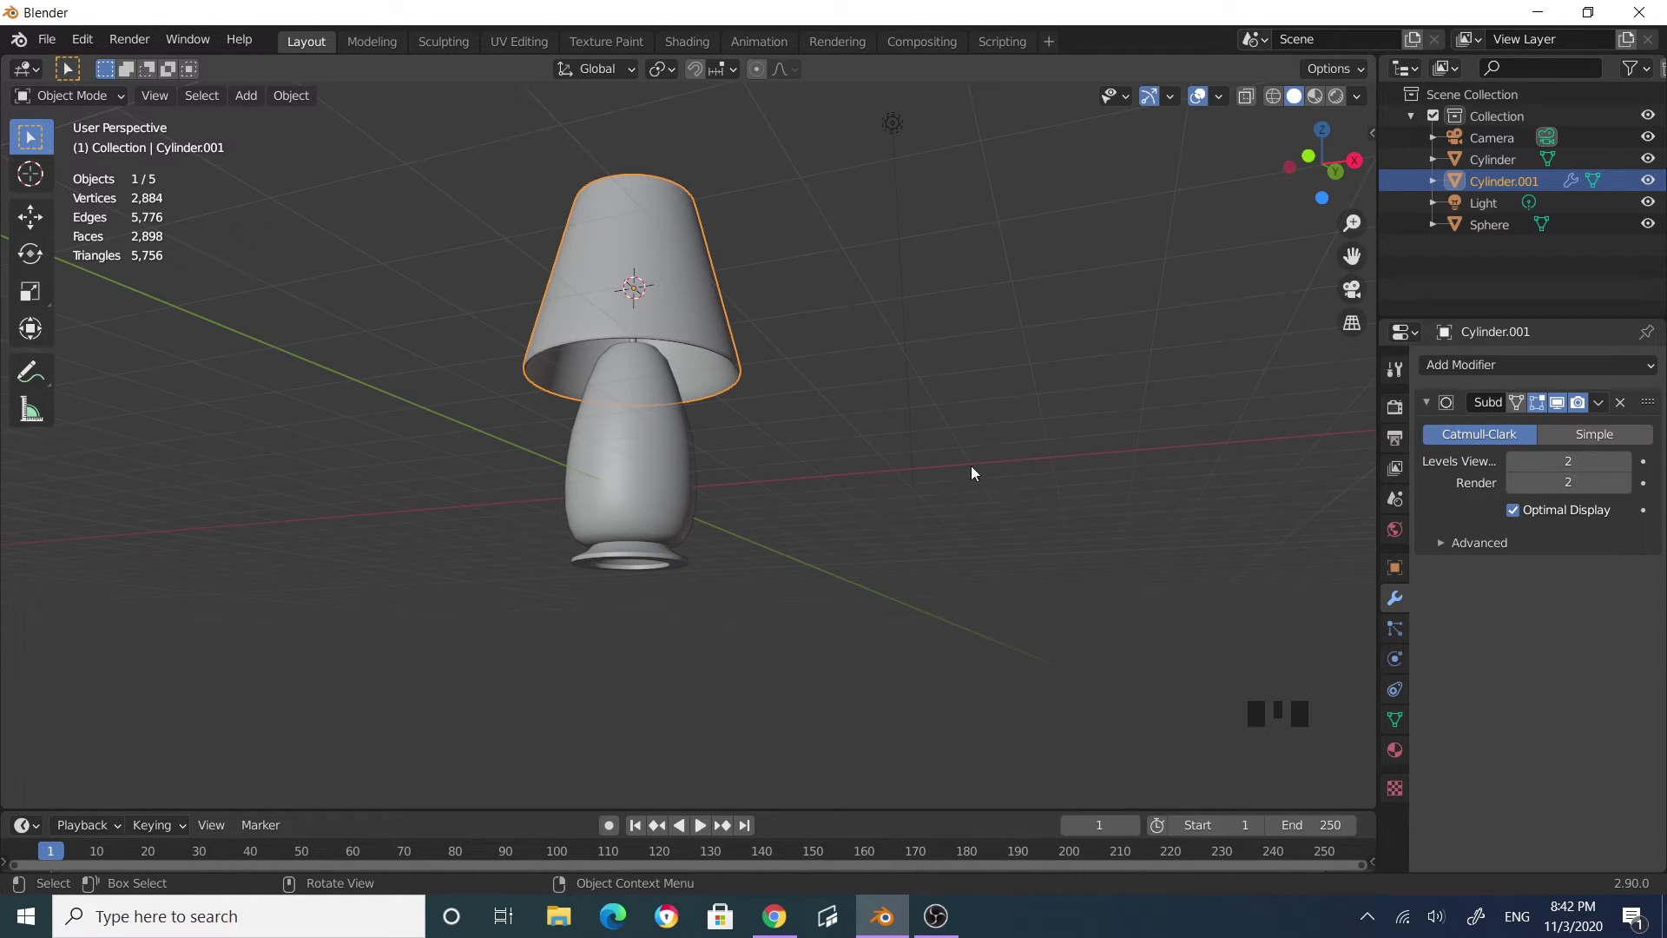
# Step: Deselect the lampshade, select the egg-shaped Sphere base and orbit to a front view
pyautogui.click(951, 452)
pyautogui.moveTo(947, 447); pyautogui.dragTo(909, 502, button='middle')
pyautogui.scroll(2, 777, 513)
pyautogui.scroll(-2, 868, 491)
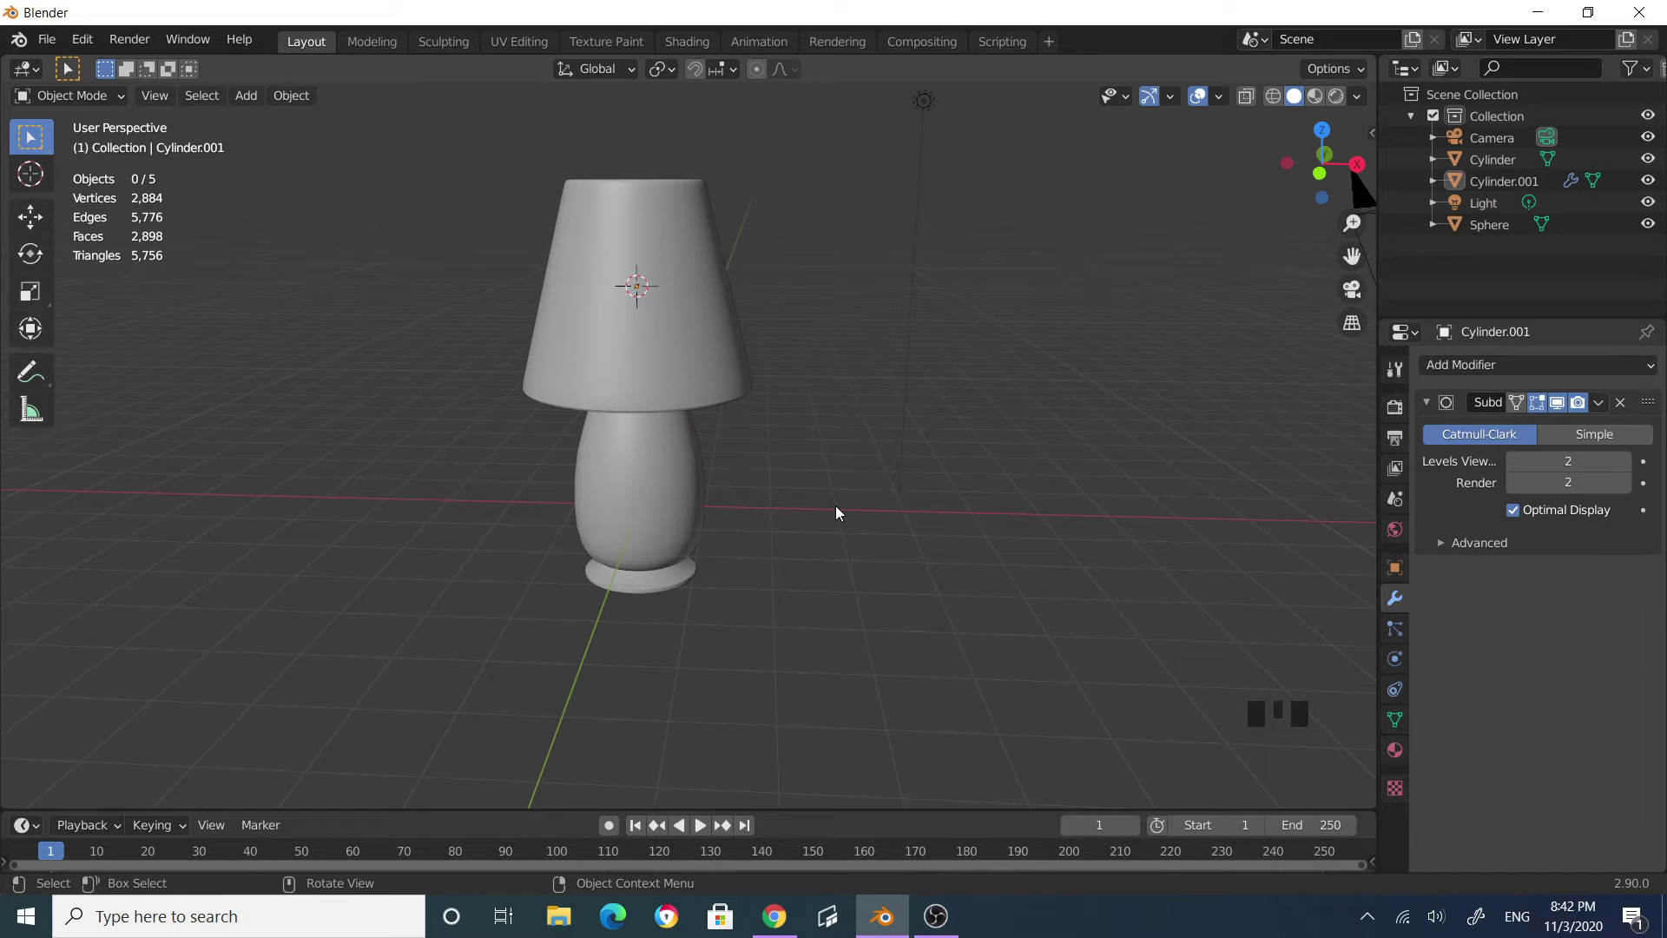
pyautogui.click(639, 525)
pyautogui.click(638, 525)
pyautogui.moveTo(955, 507); pyautogui.dragTo(670, 476, button='middle')
pyautogui.scroll(-2, 798, 471)
pyautogui.click(804, 465)
pyautogui.click(793, 513)
pyautogui.moveTo(793, 513); pyautogui.dragTo(852, 480, button='middle')
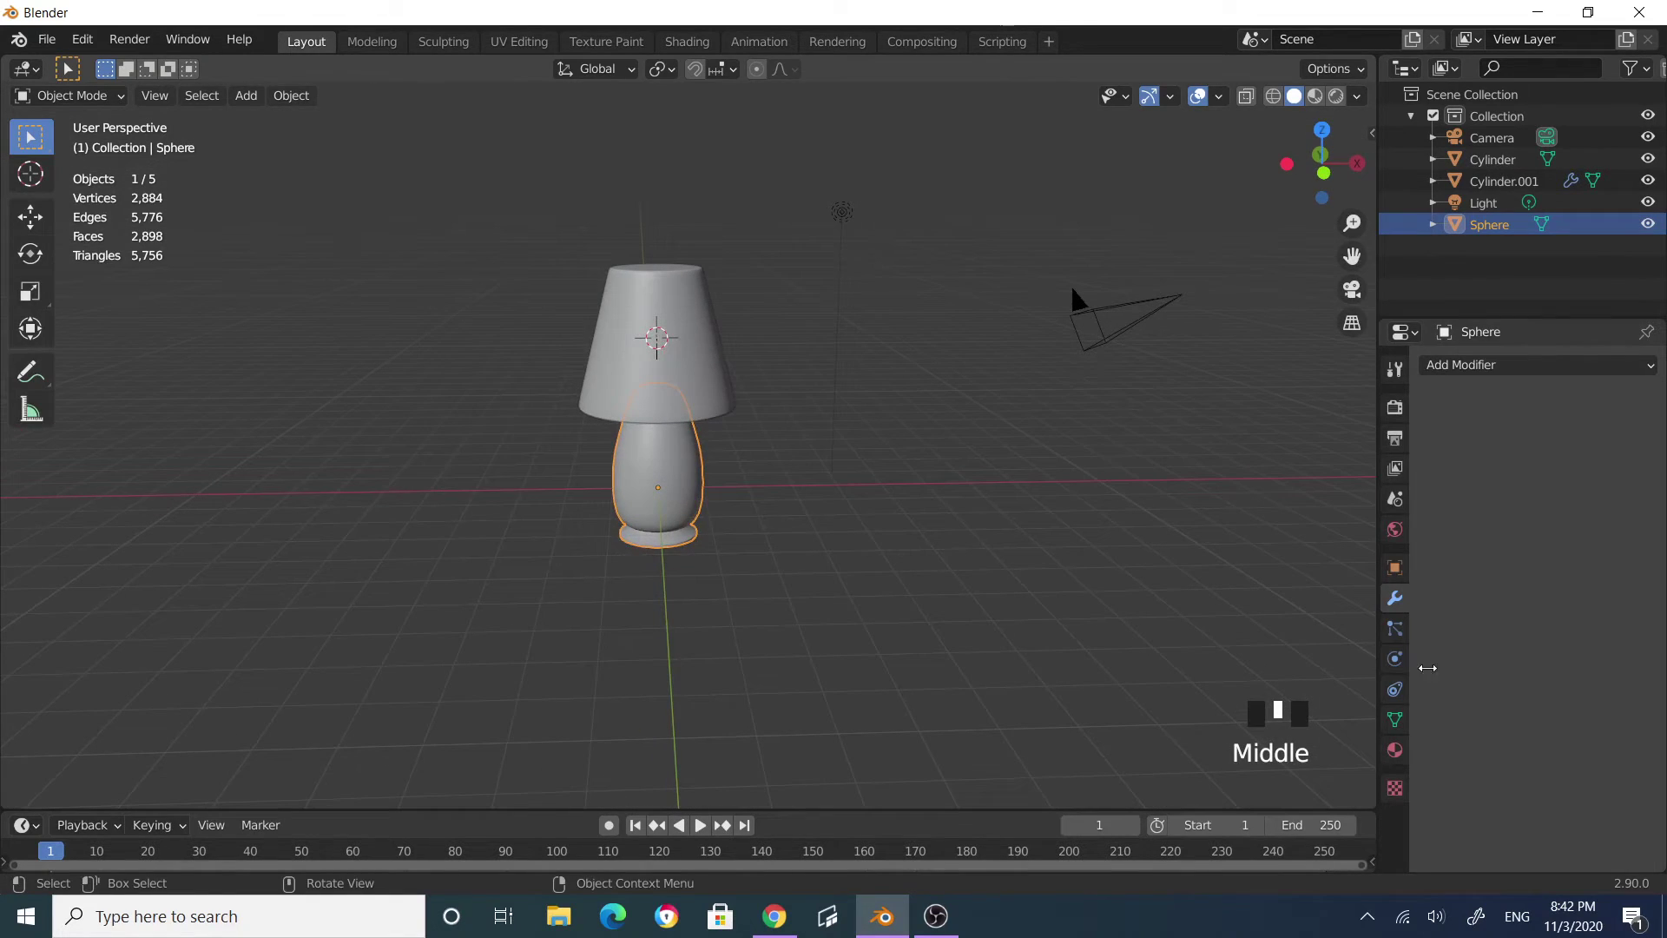
# Step: Create a new material for the base and make its base colour blue
pyautogui.click(1395, 751)
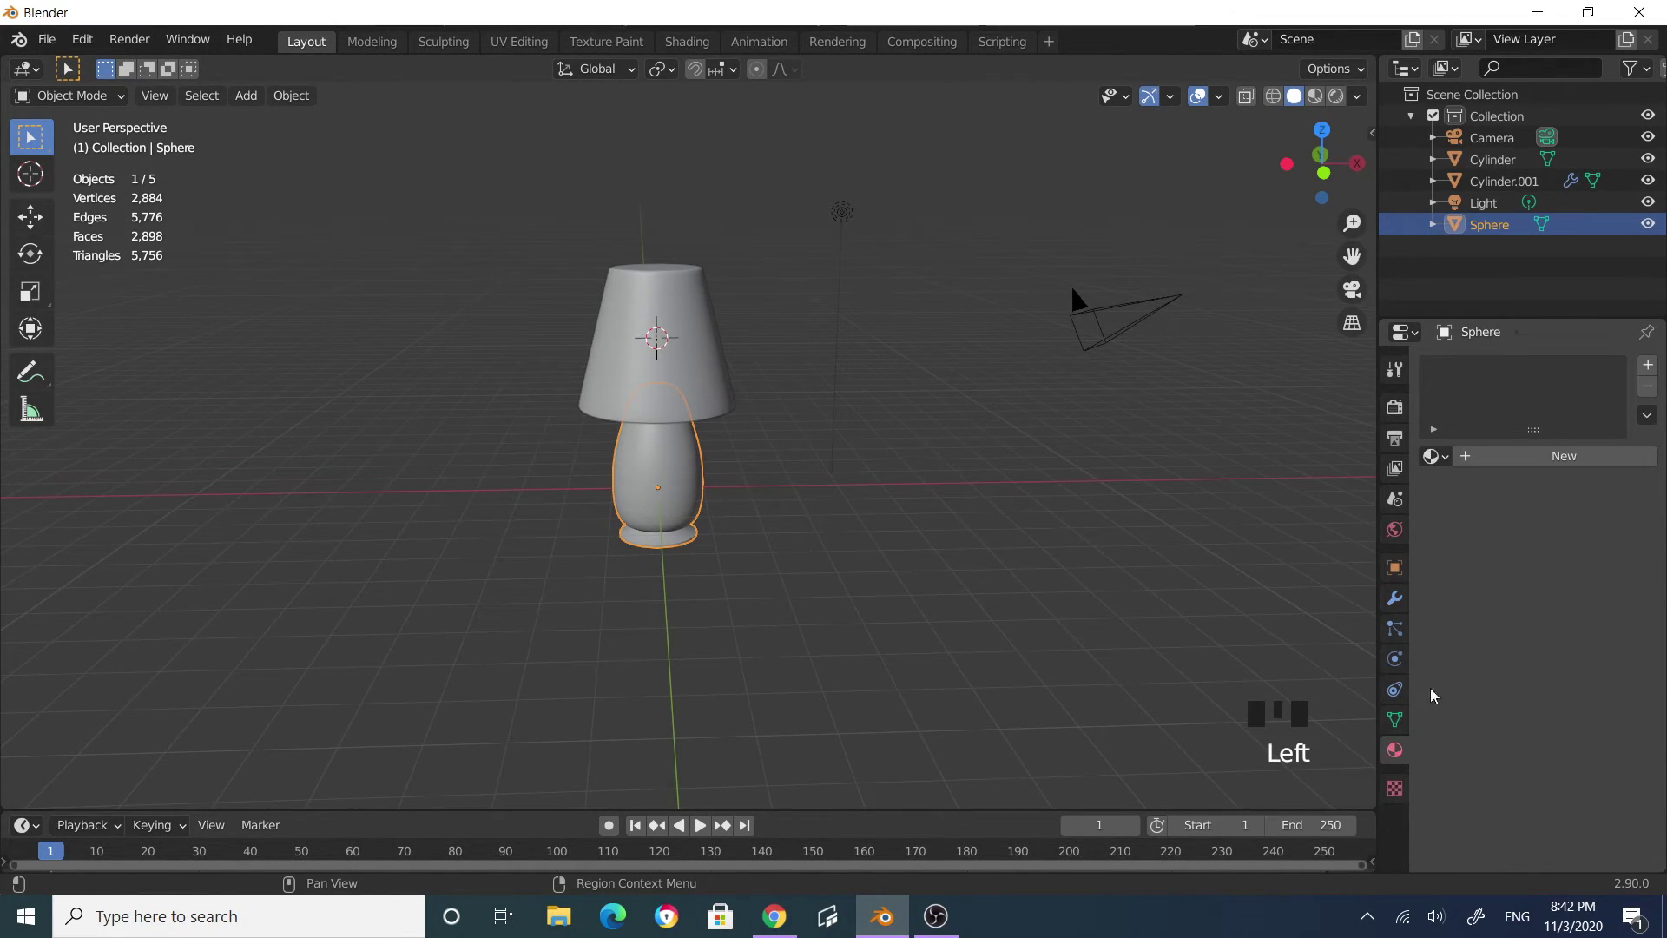
pyautogui.click(1548, 457)
pyautogui.click(1580, 677)
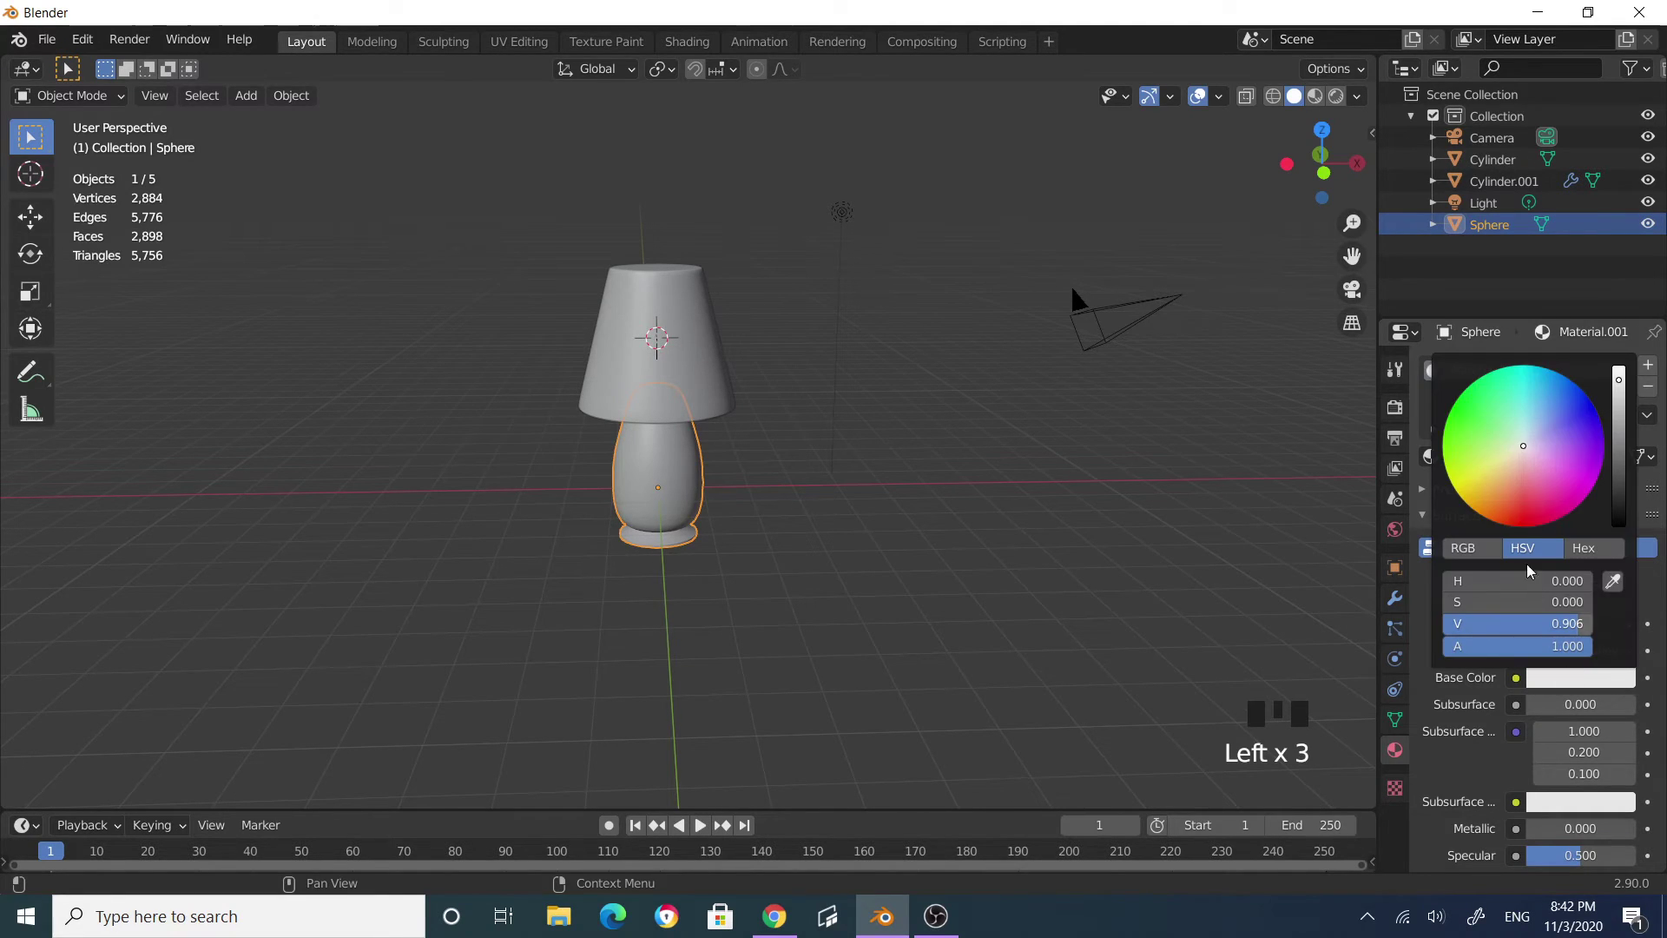
pyautogui.moveTo(1564, 424); pyautogui.dragTo(1574, 411)
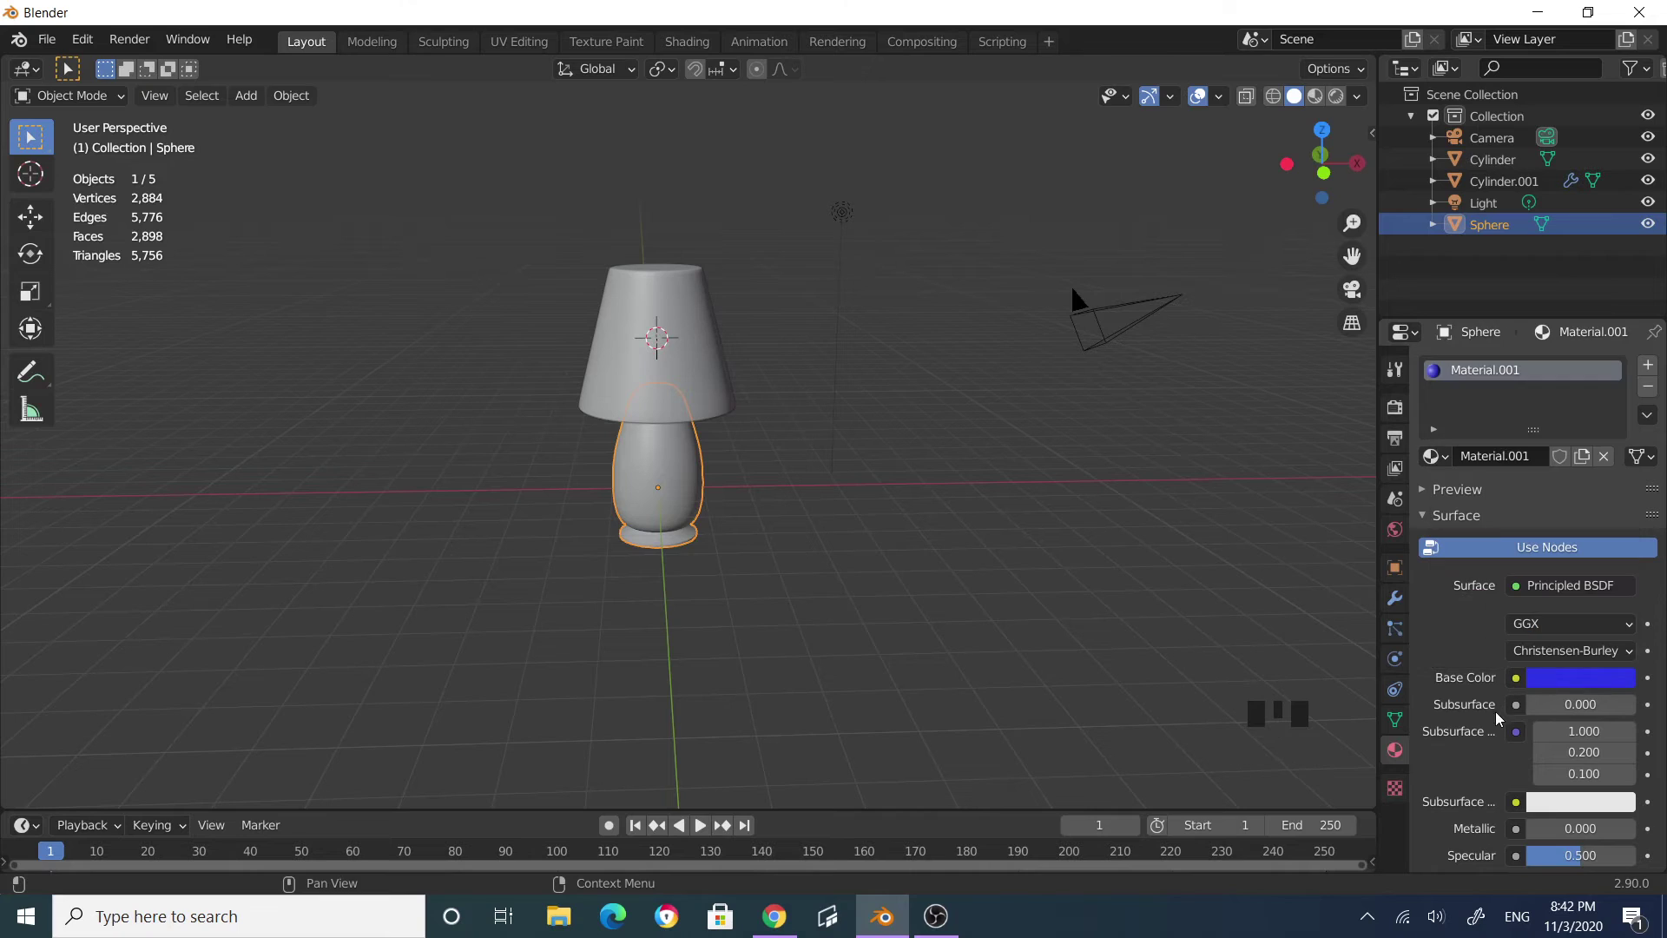
# Step: Set the base material's Metallic to 1.0 and Roughness to 0.2
pyautogui.scroll(-2, 1493, 800)
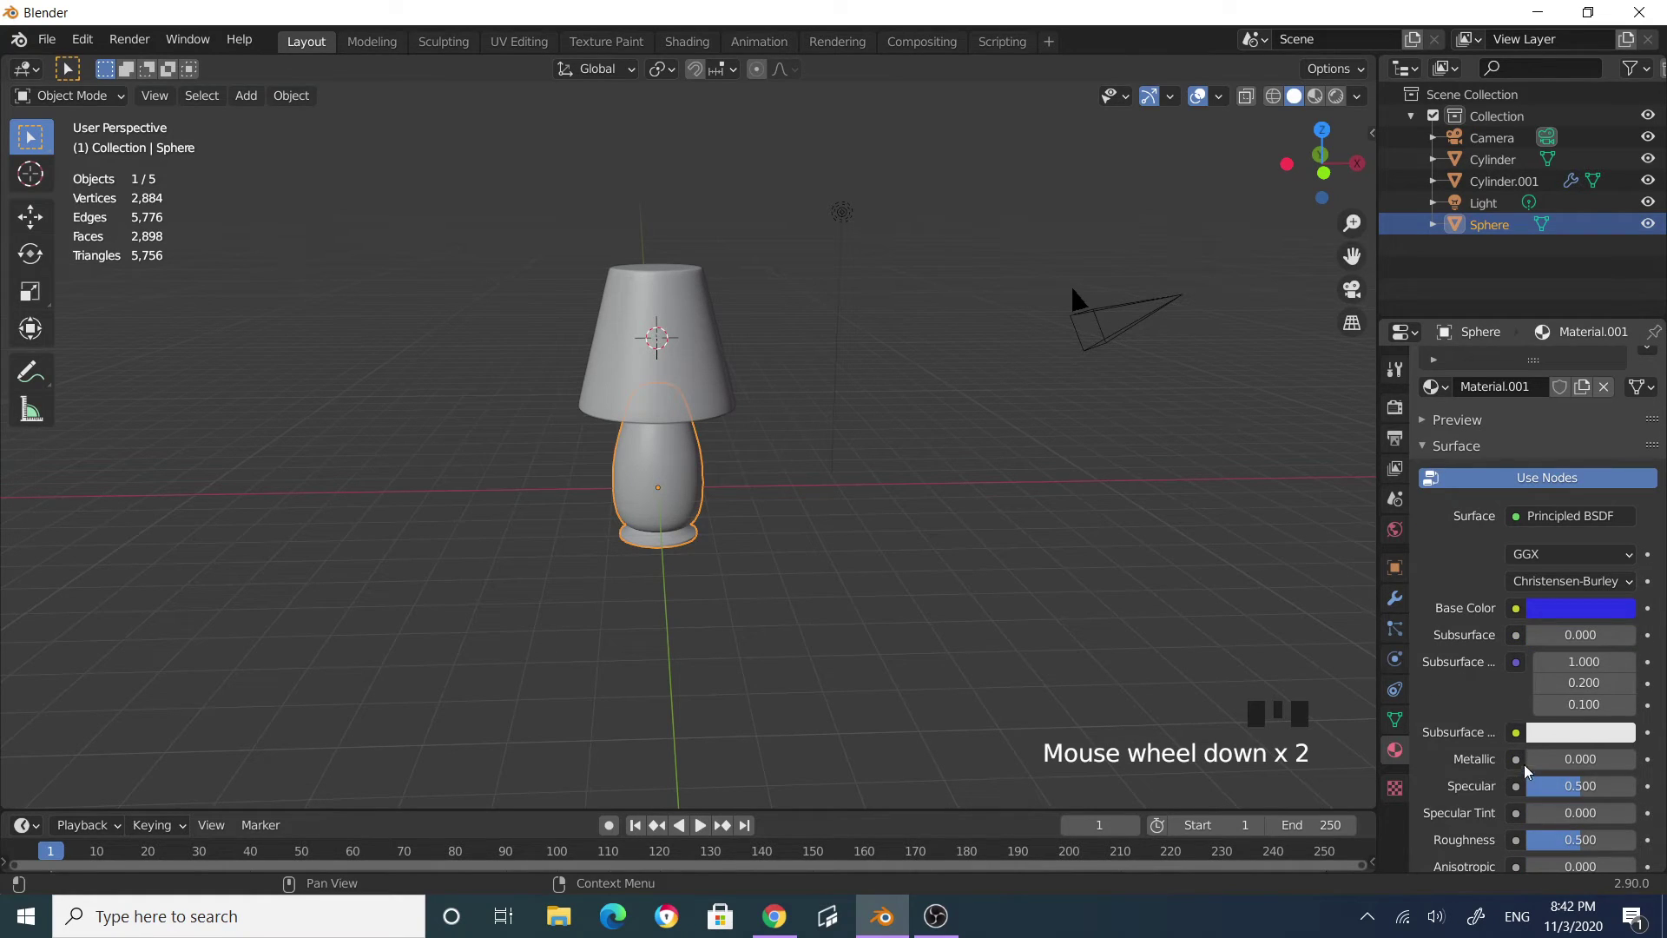
pyautogui.moveTo(1525, 771); pyautogui.dragTo(1613, 759)
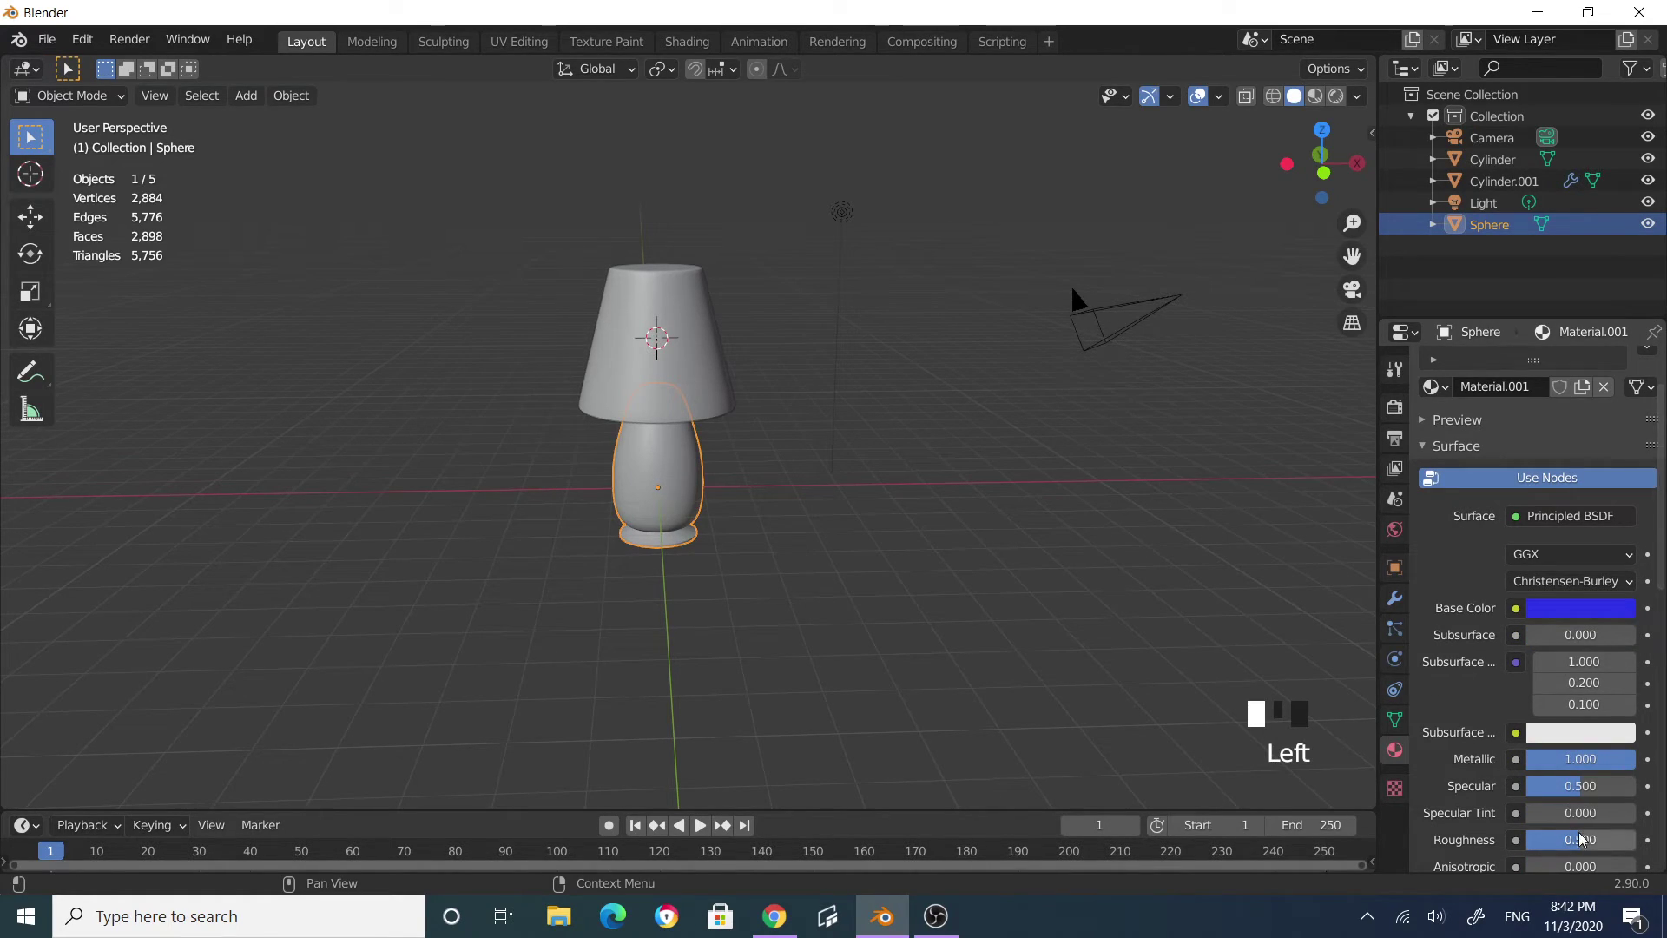
pyautogui.moveTo(1580, 840); pyautogui.dragTo(1573, 840)
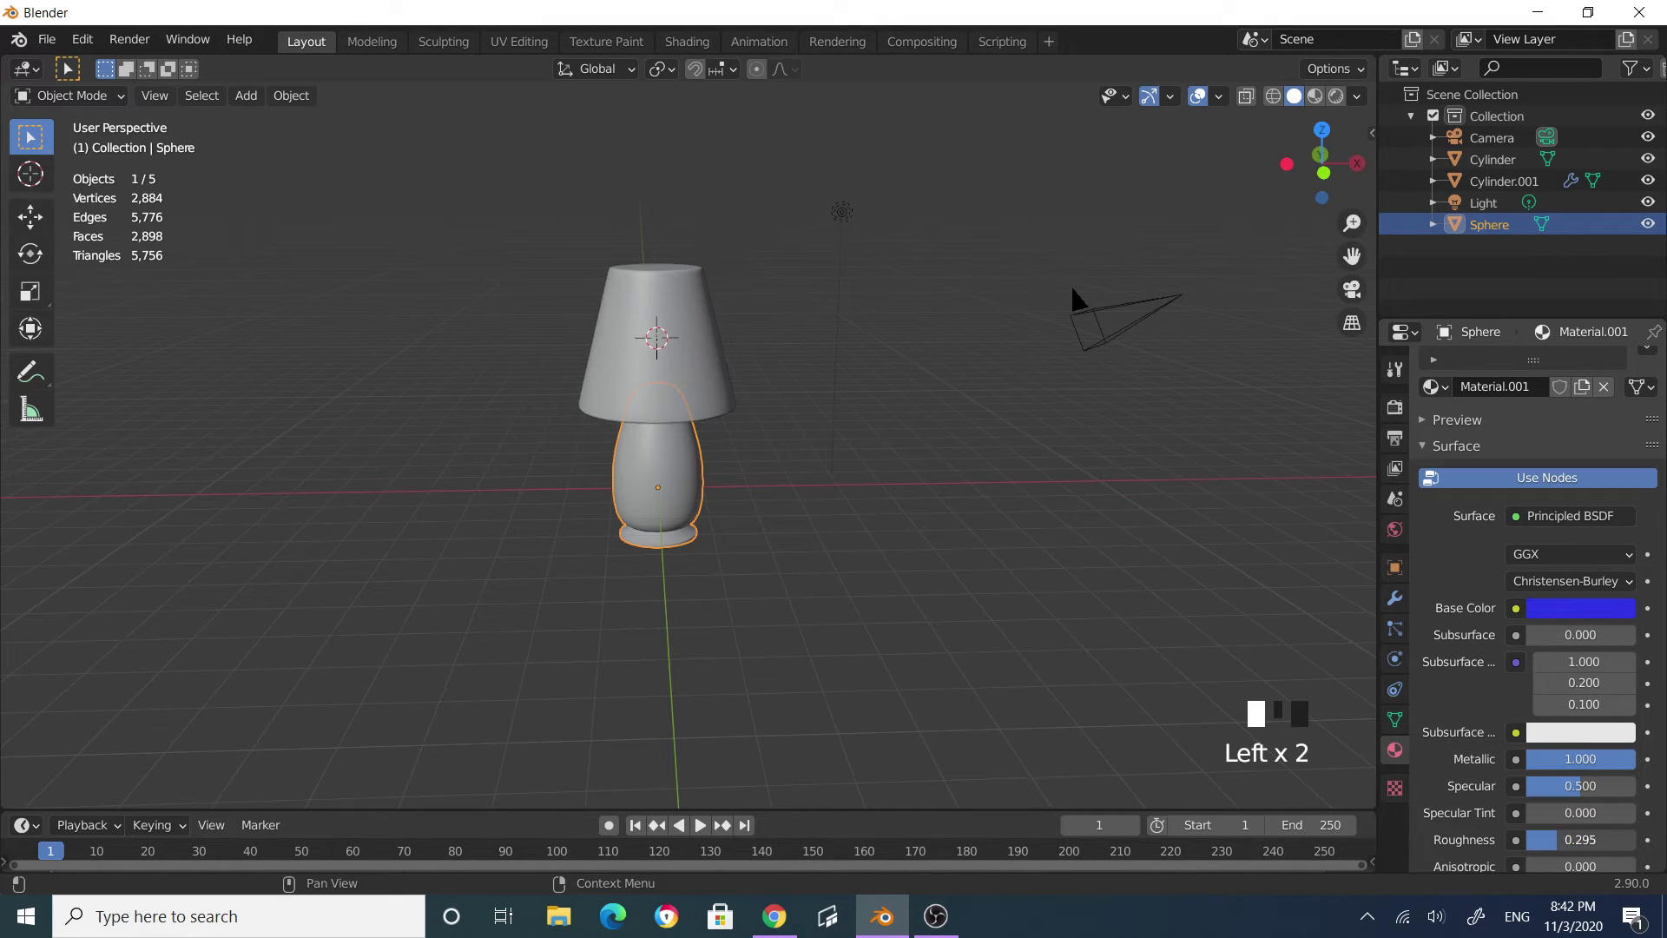
pyautogui.click(1586, 839)
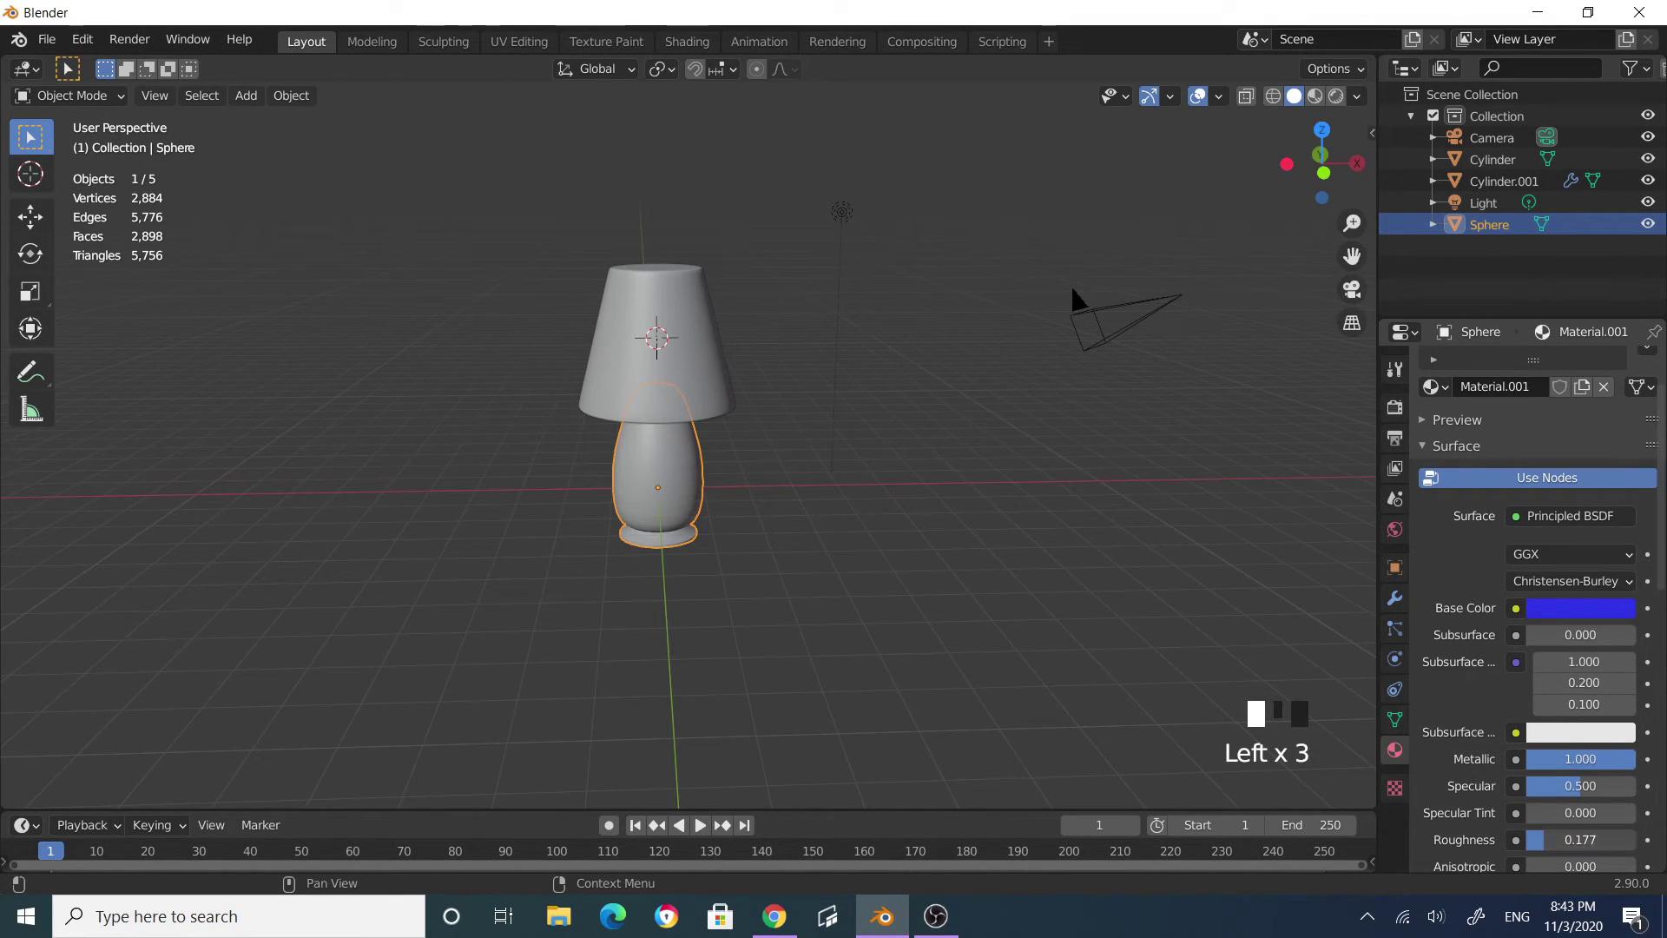
pyautogui.write('0.2')
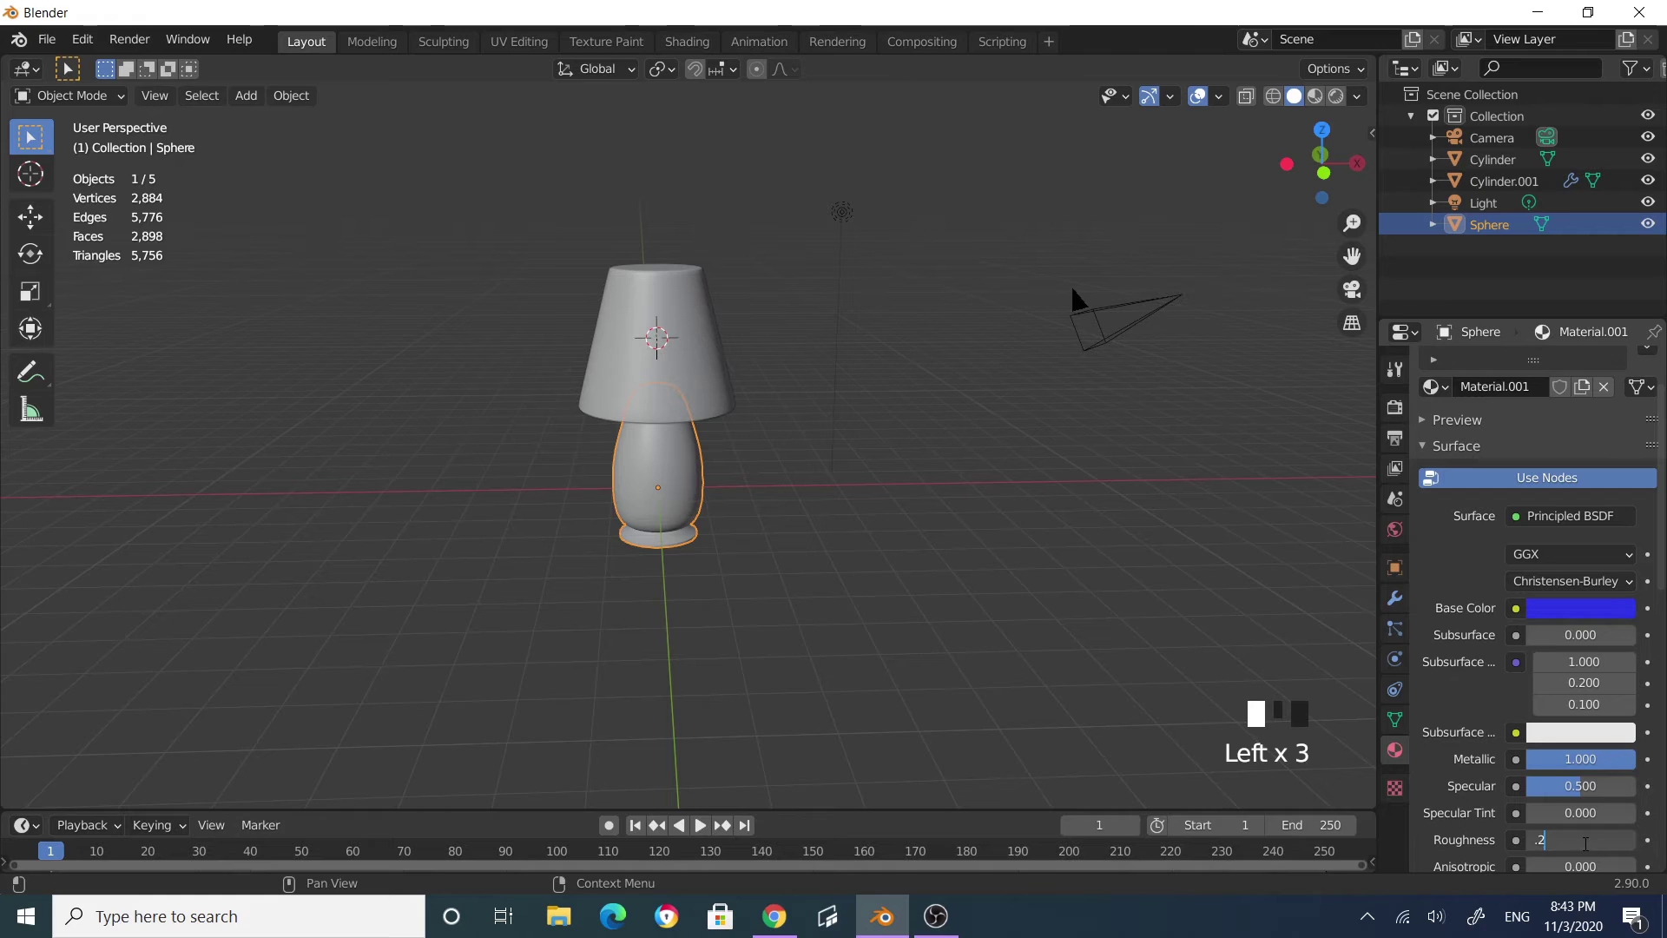
pyautogui.press('Return')
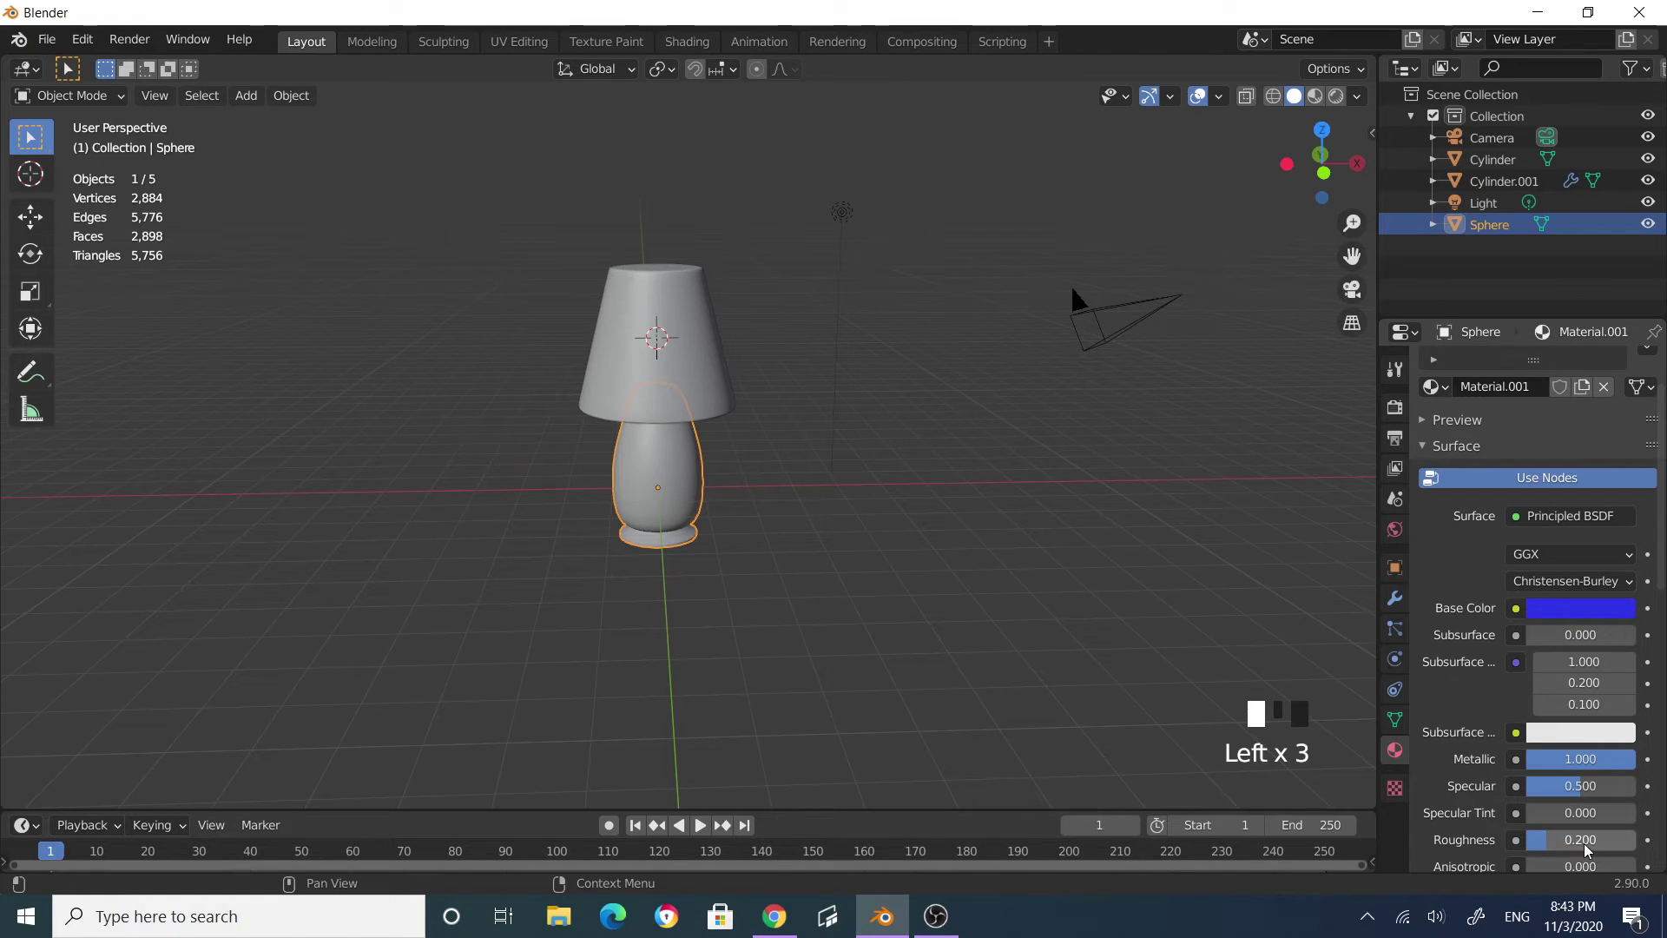
# Step: Switch the viewport to Material Preview shading to see the glossy blue base
pyautogui.click(1317, 97)
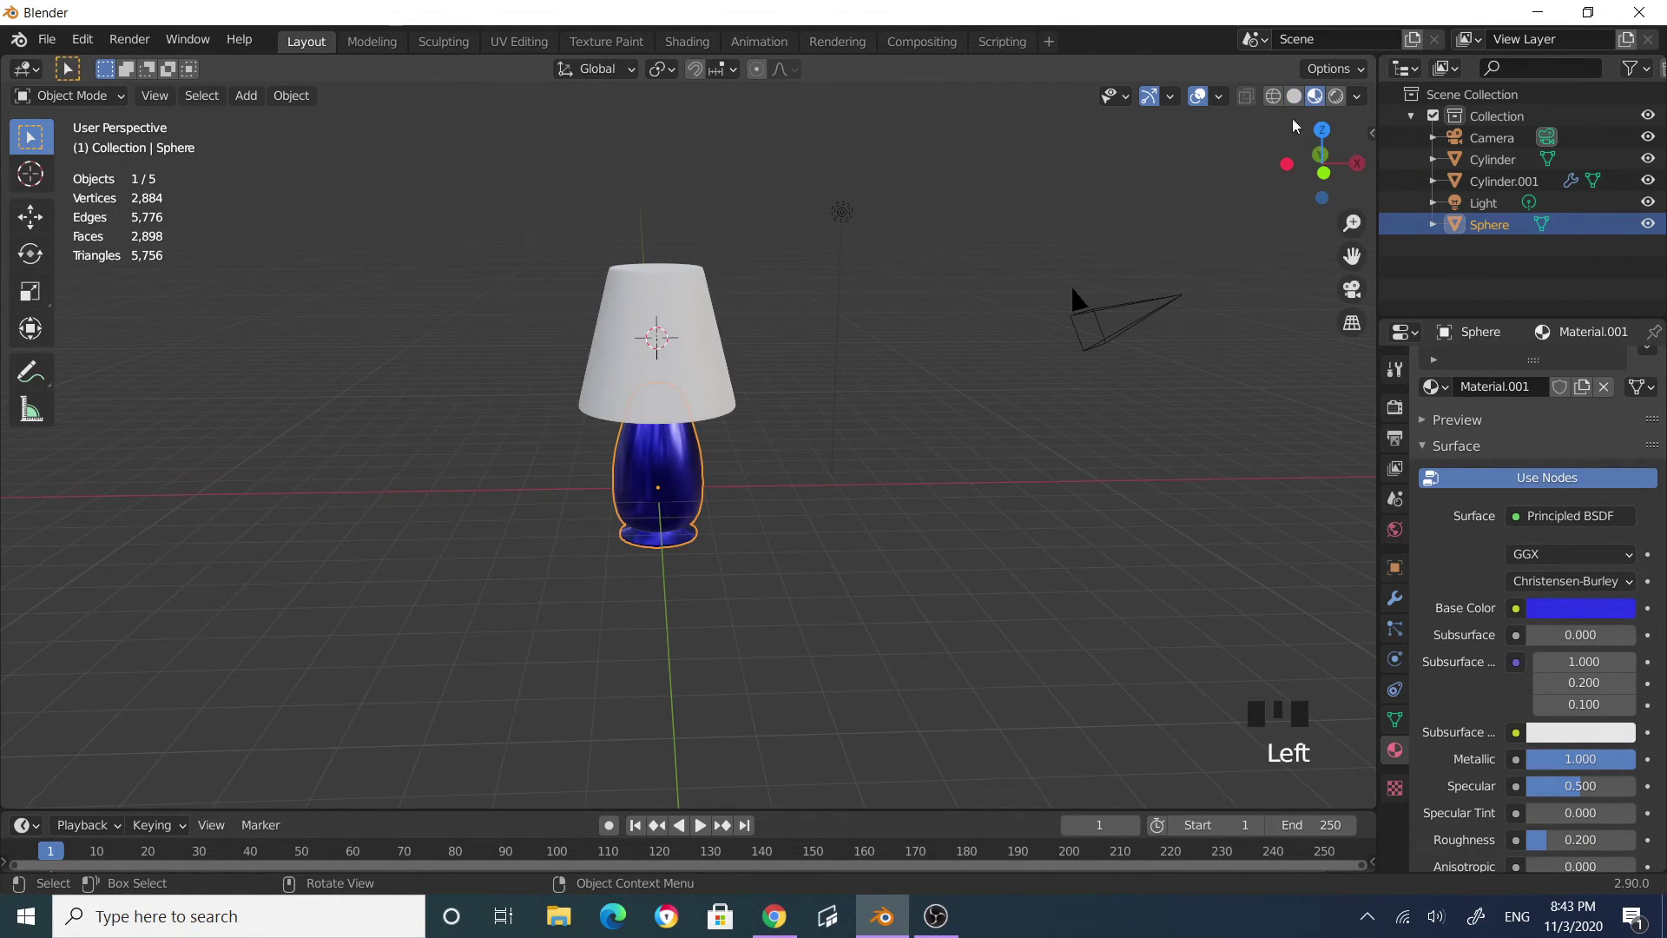
pyautogui.moveTo(899, 431); pyautogui.dragTo(855, 526, button='middle')
pyautogui.scroll(-4, 855, 527)
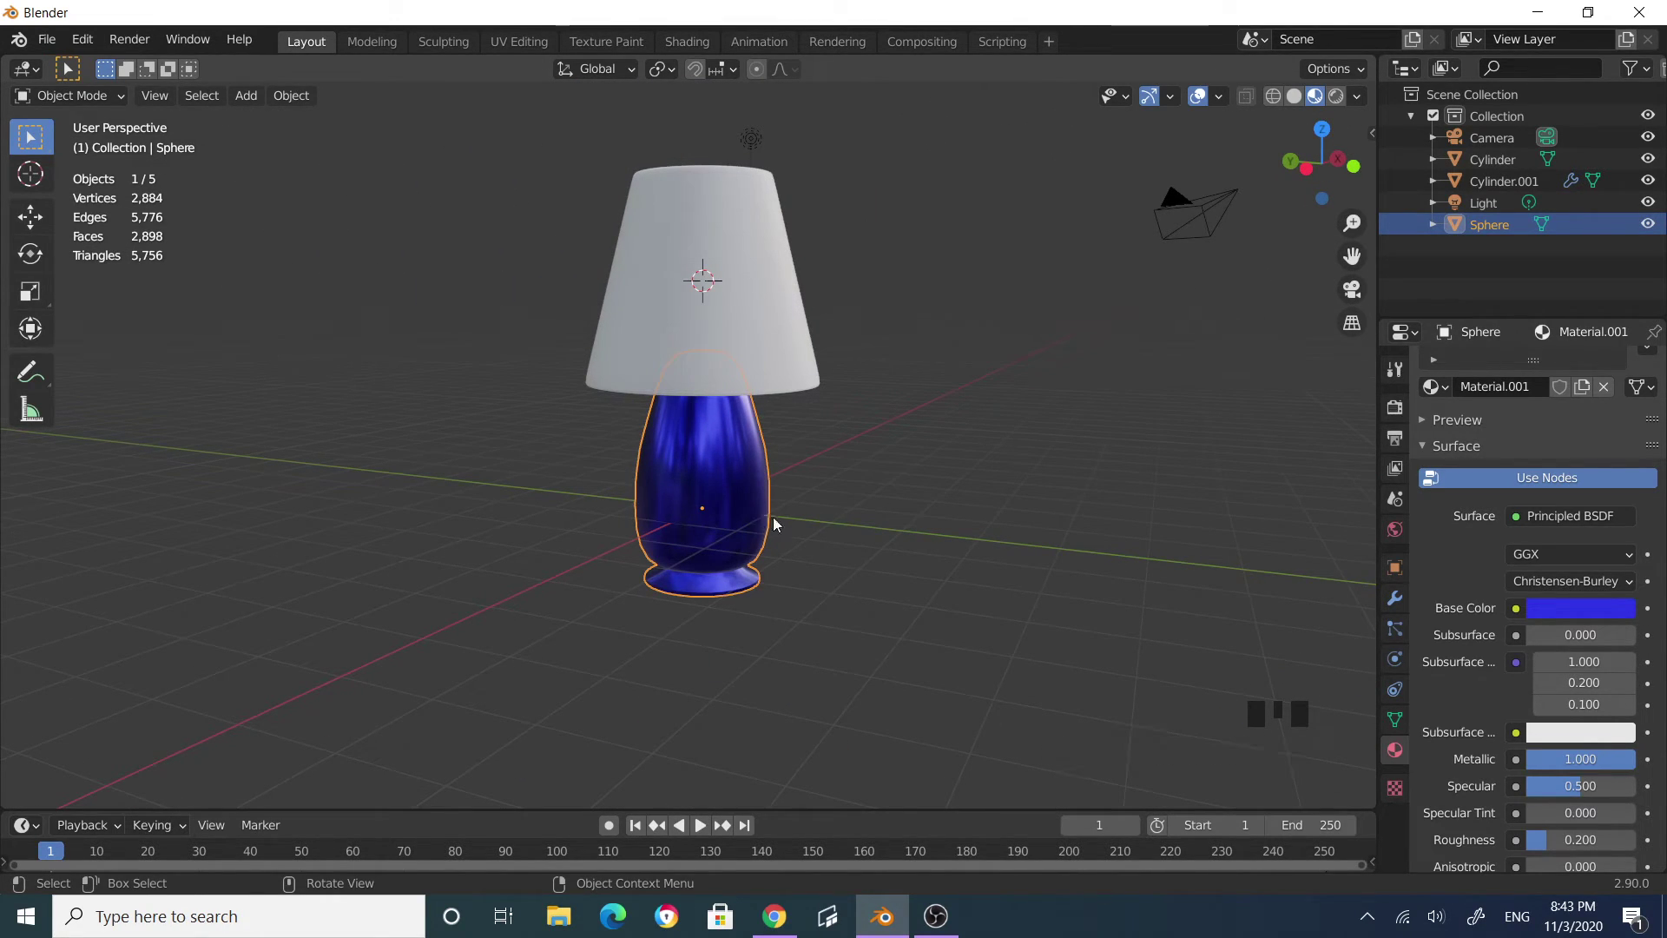
# Step: Lower the base material's roughness to 0 for a mirror finish
pyautogui.click(1574, 841)
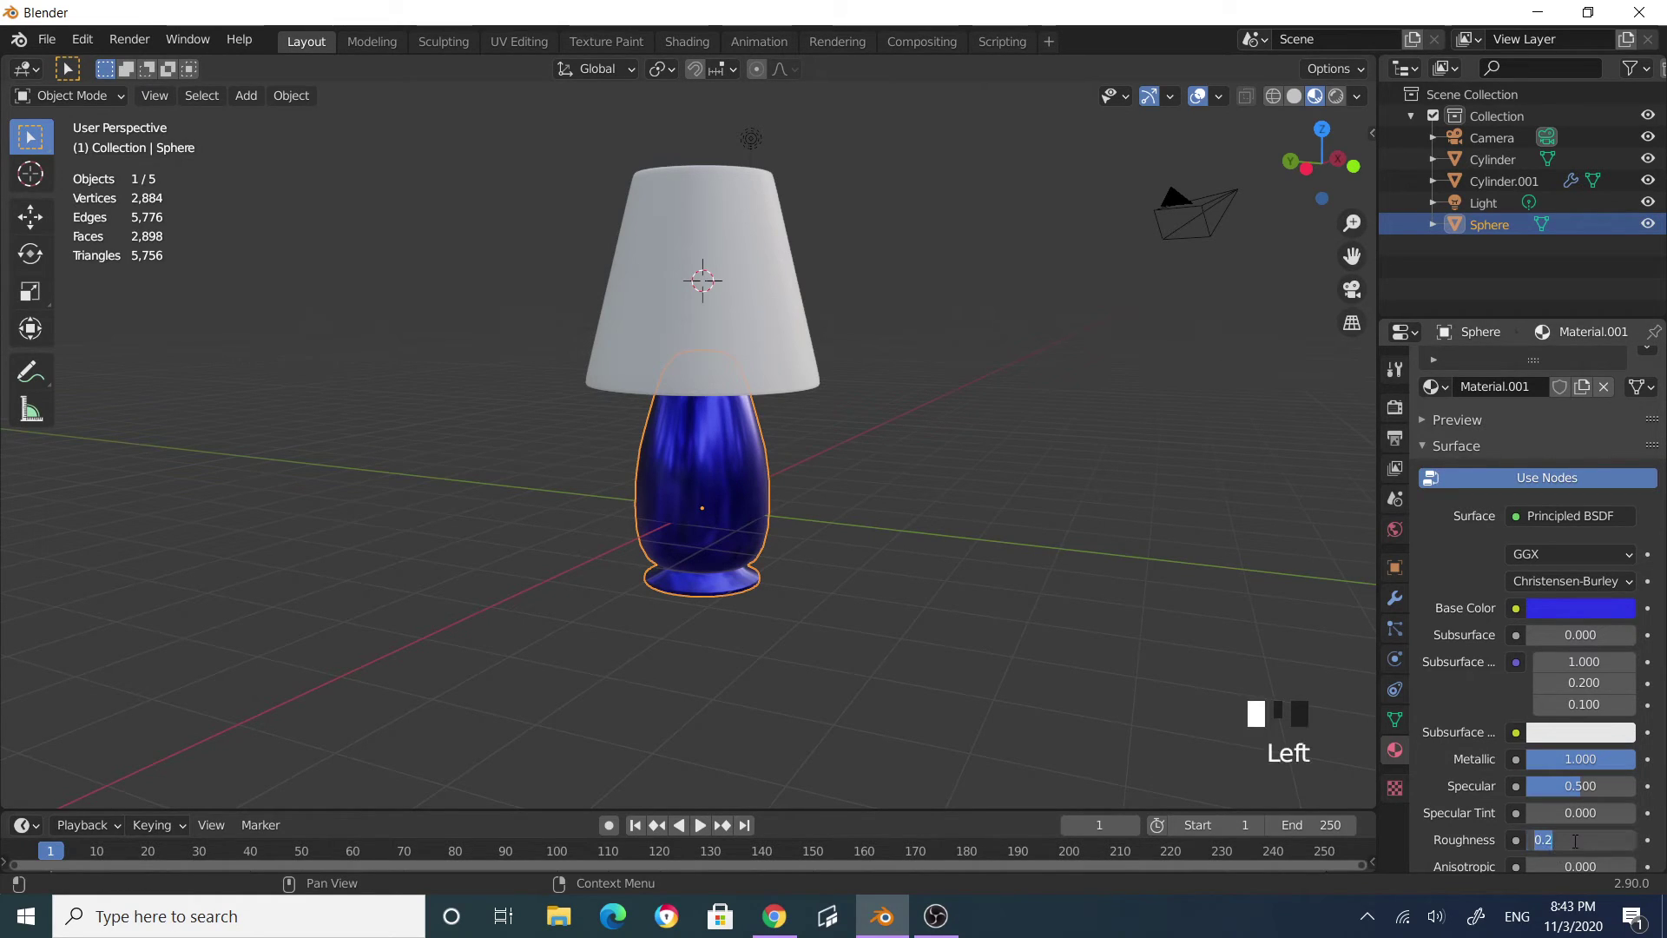
pyautogui.moveTo(1574, 839); pyautogui.dragTo(1444, 830)
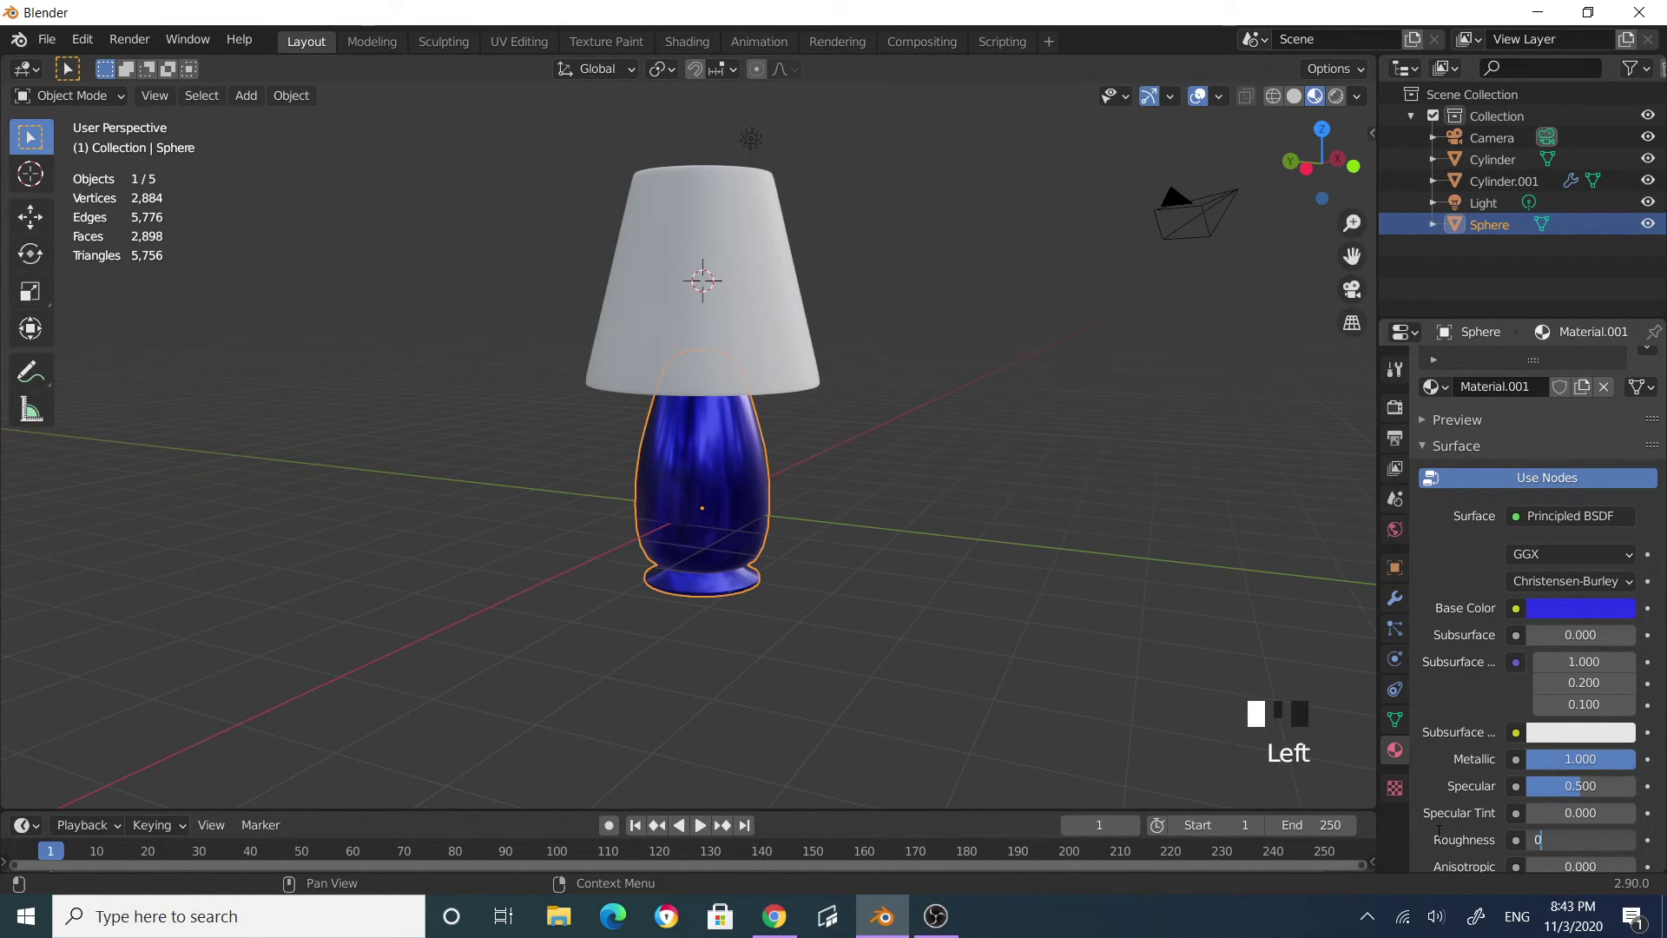
pyautogui.press('Return')
pyautogui.click(896, 491)
pyautogui.moveTo(892, 491); pyautogui.dragTo(794, 561, button='middle')
pyautogui.scroll(-3, 793, 561)
# Step: Give the lampshade a new material, Material.002, with a warm cream base colour
pyautogui.click(651, 286)
pyautogui.moveTo(877, 592); pyautogui.dragTo(1505, 467, button='middle')
pyautogui.click(1508, 465)
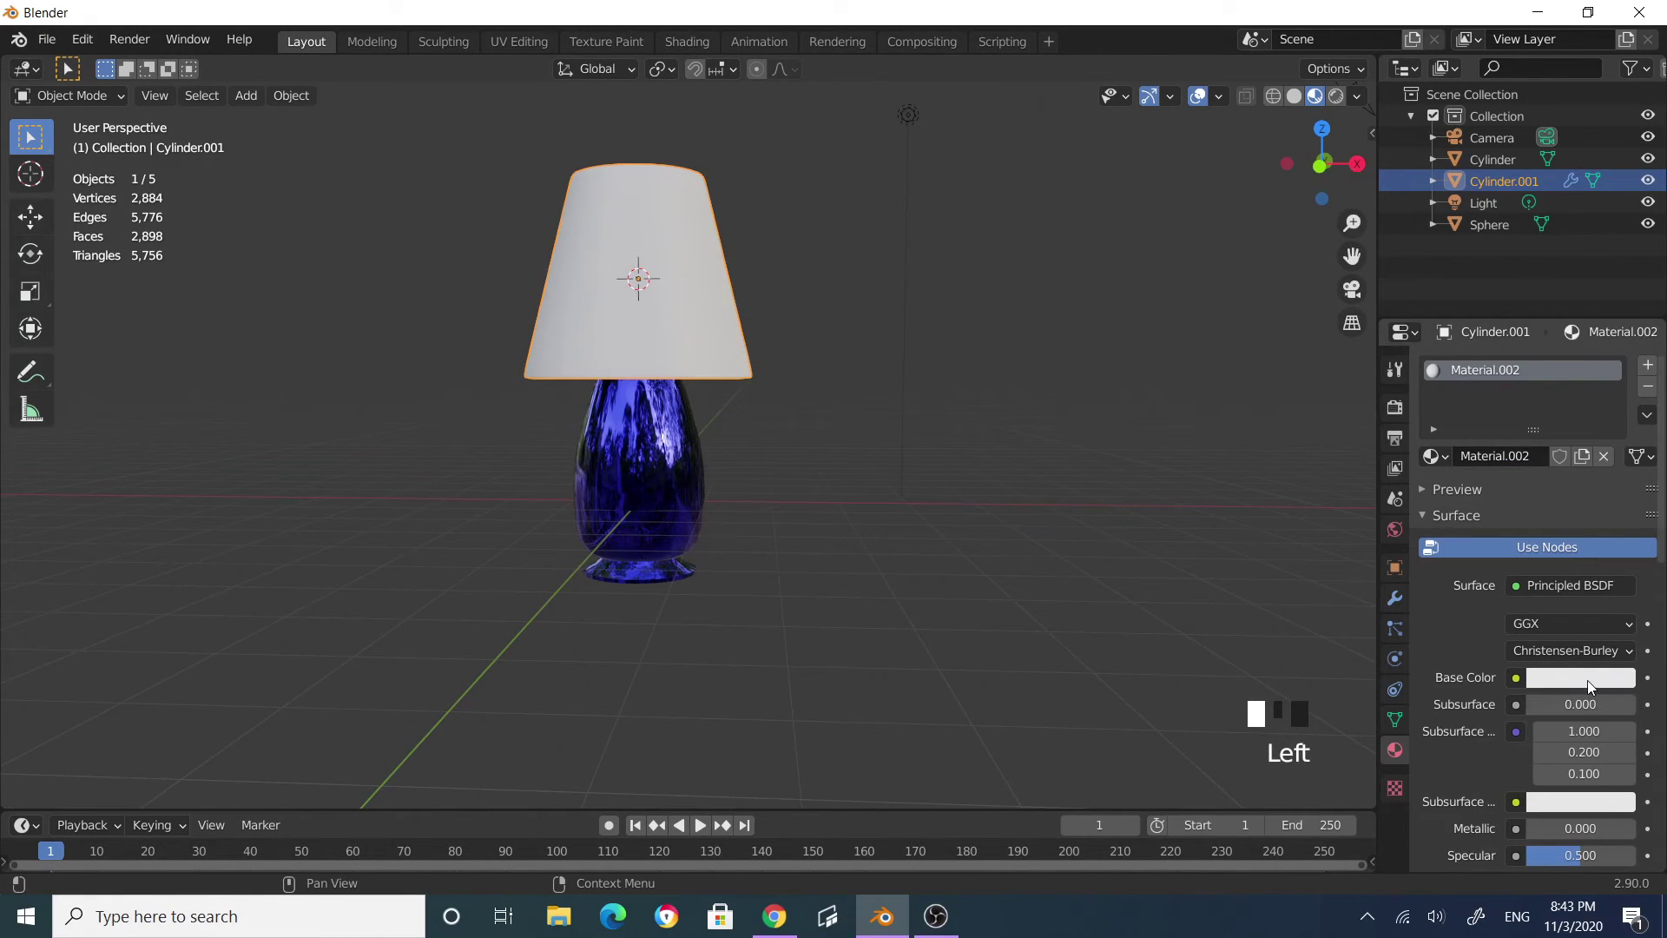
pyautogui.click(1587, 679)
pyautogui.click(1515, 456)
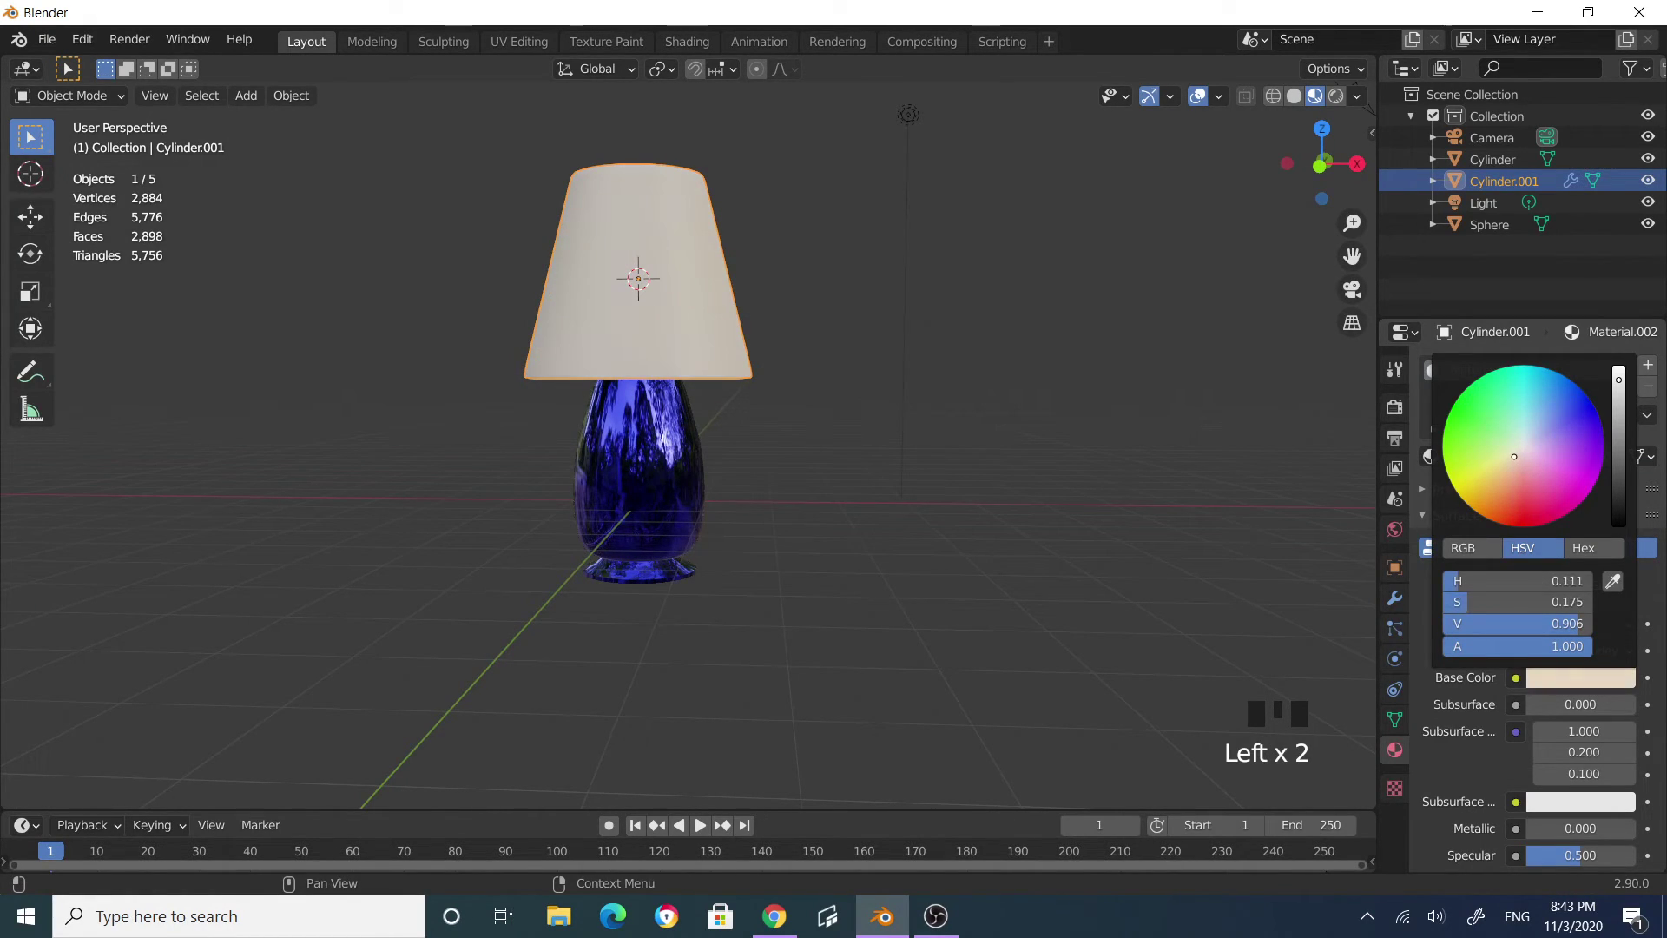
pyautogui.moveTo(1514, 456); pyautogui.dragTo(1511, 462)
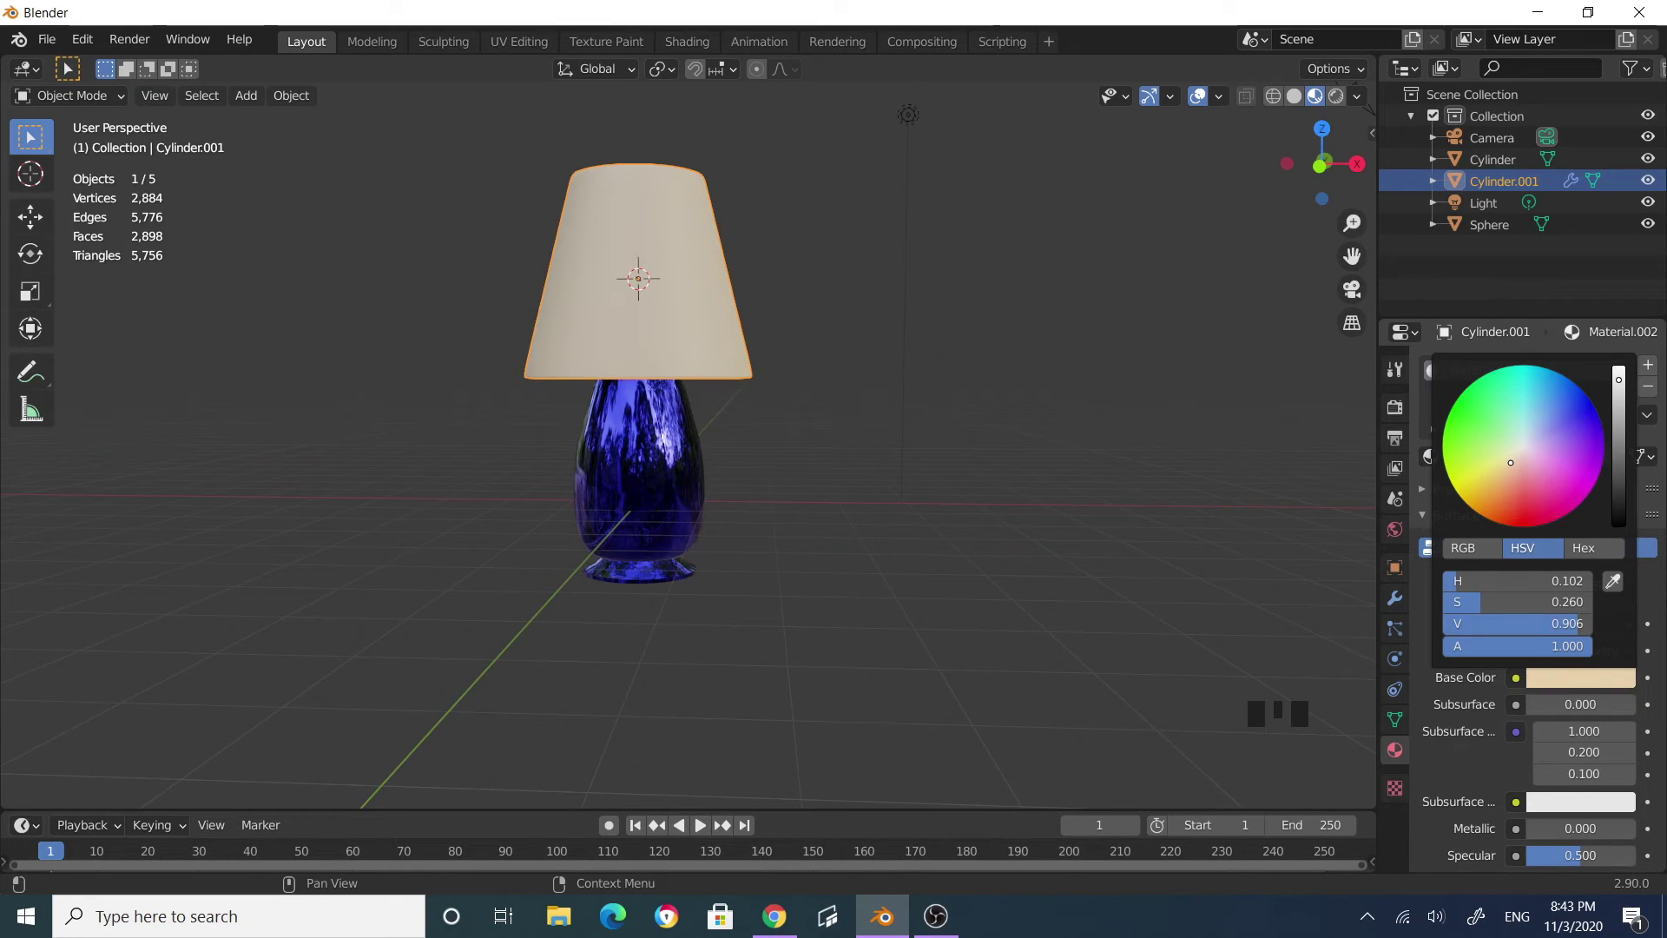
pyautogui.click(1103, 580)
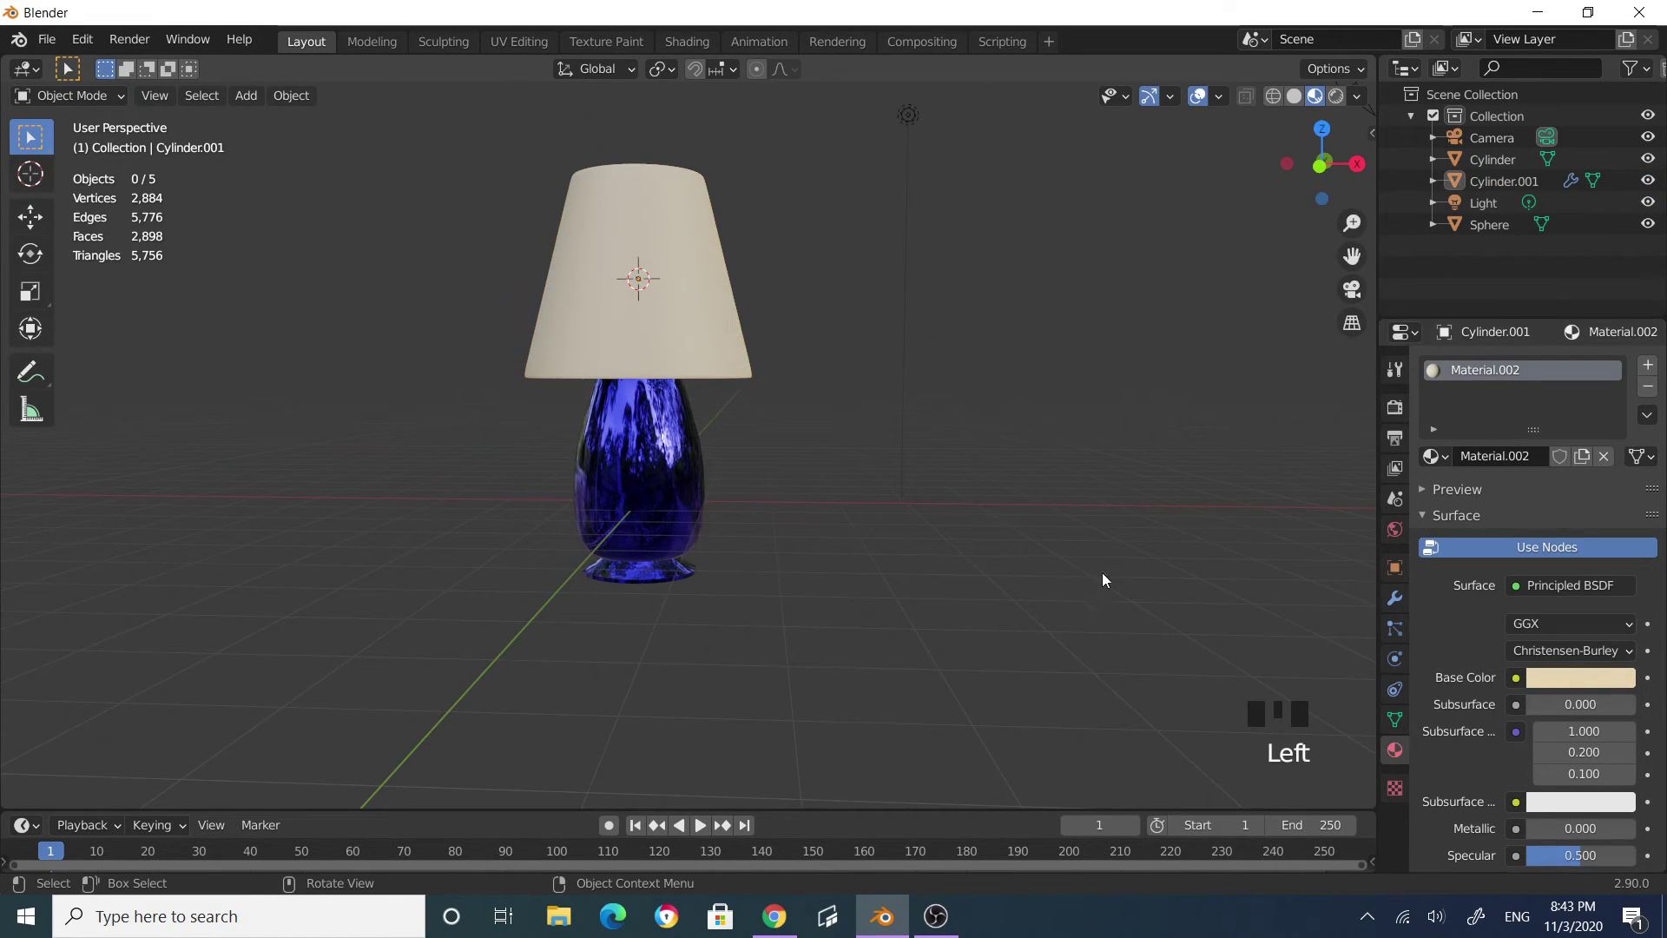
pyautogui.click(638, 336)
pyautogui.moveTo(825, 424); pyautogui.dragTo(1018, 420, button='middle')
pyautogui.scroll(4, 862, 355)
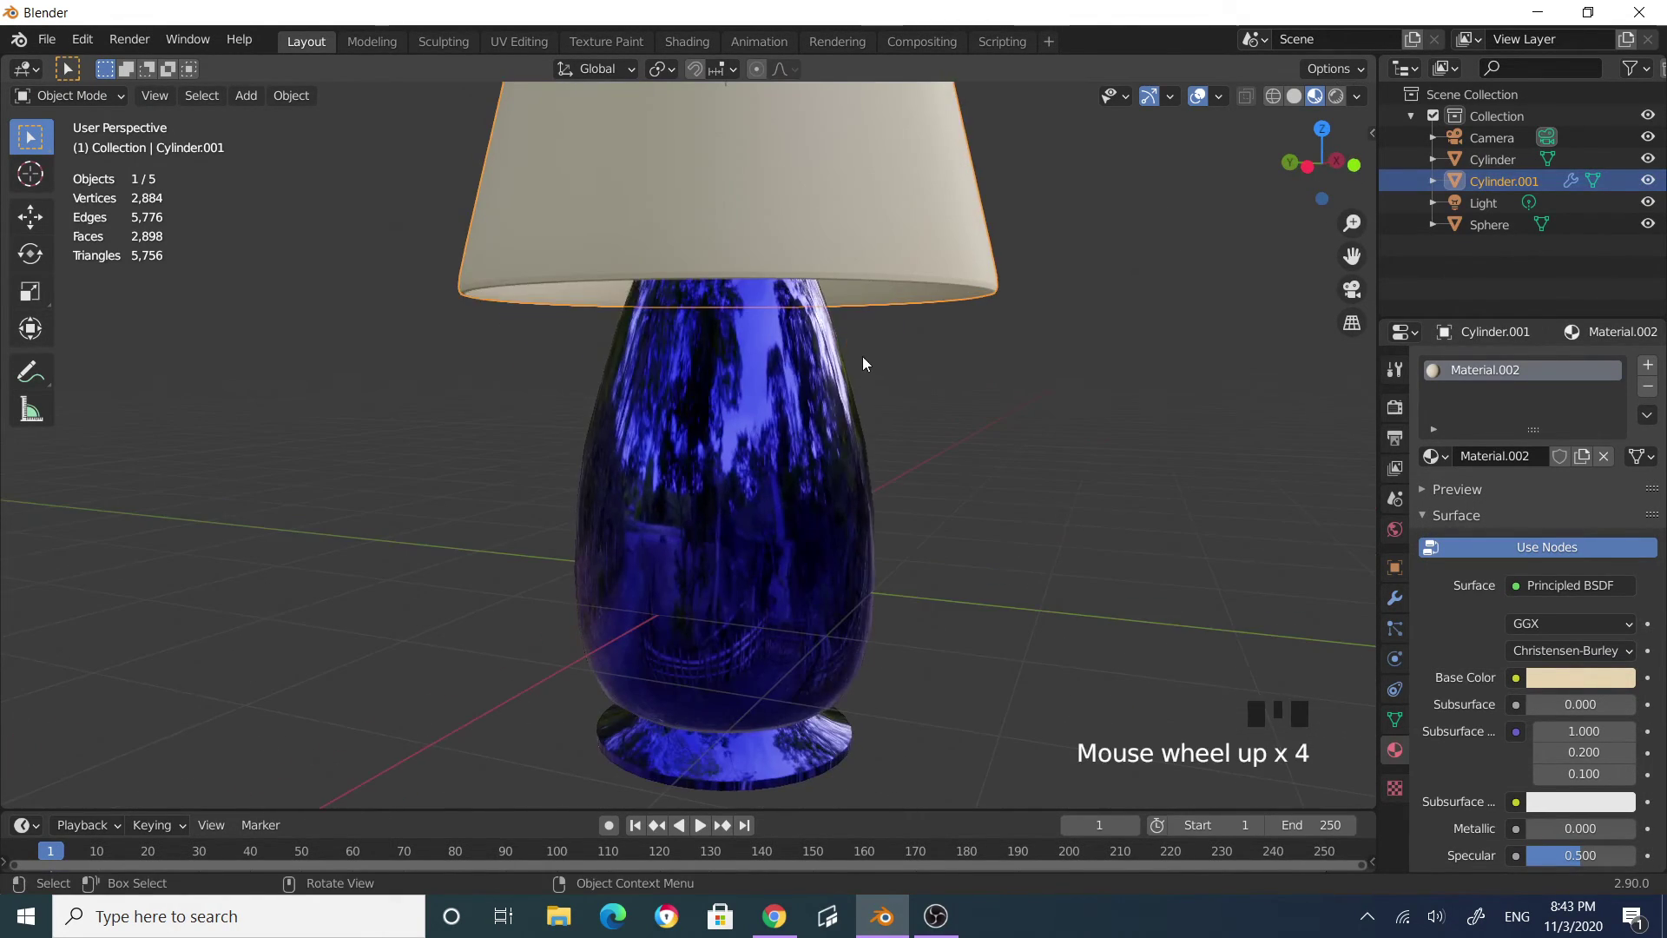
pyautogui.moveTo(863, 356); pyautogui.dragTo(665, 100, button='middle')
# Step: Give the thin rod a new material, Material.003, with a gray base colour
pyautogui.click(665, 100)
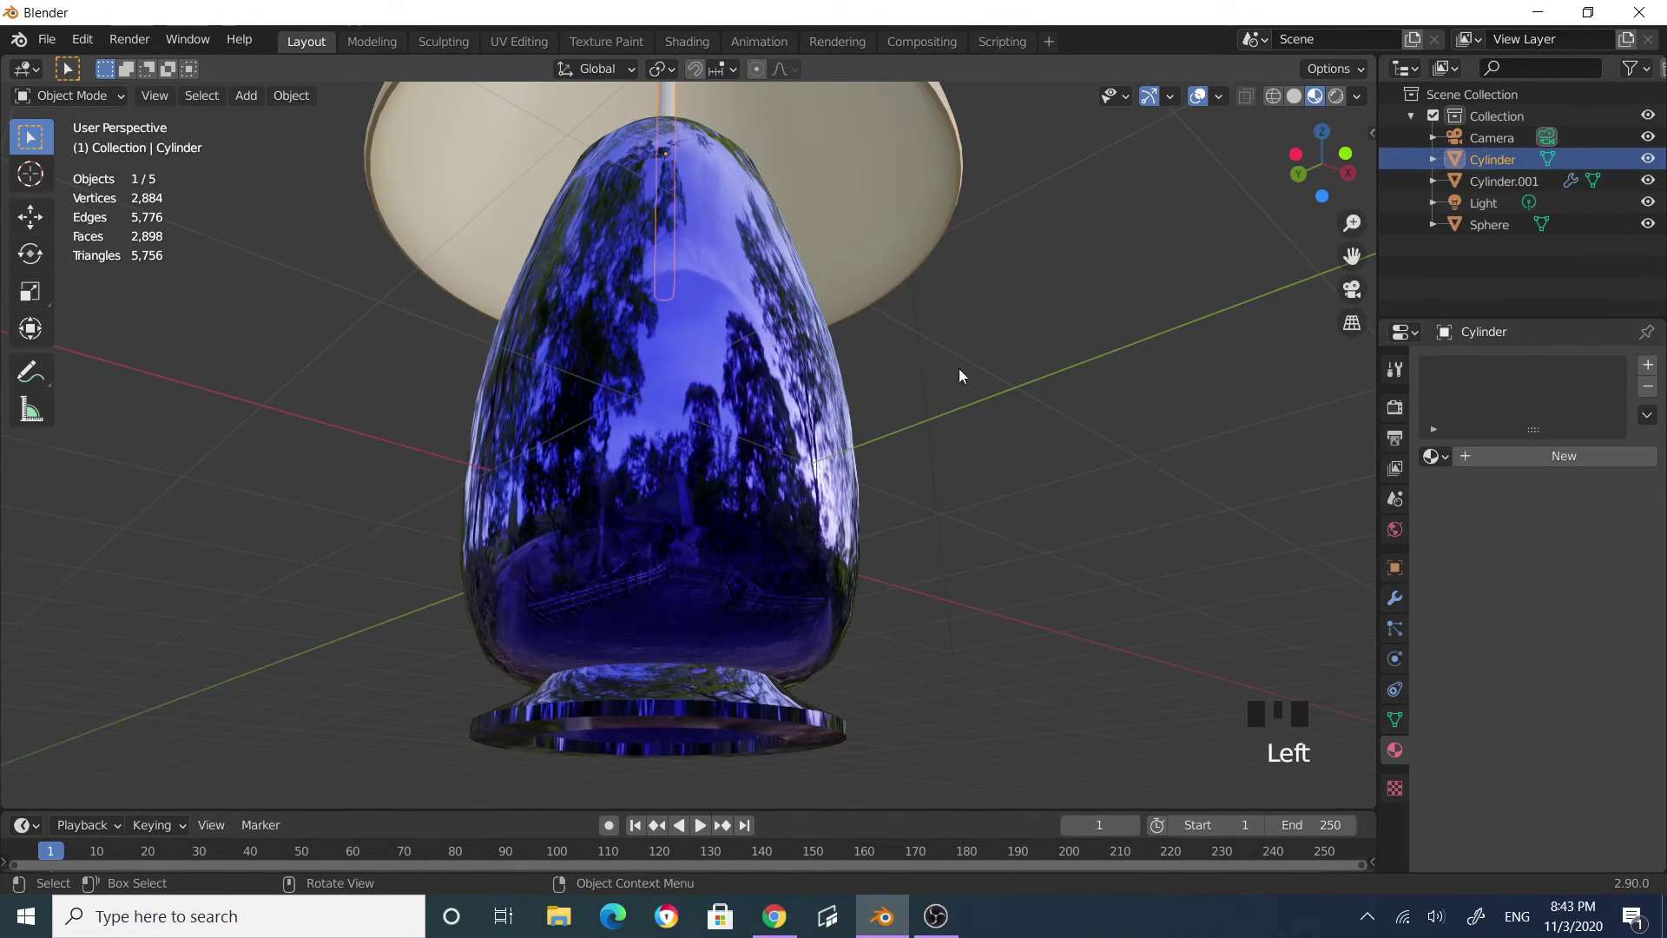
pyautogui.click(1575, 453)
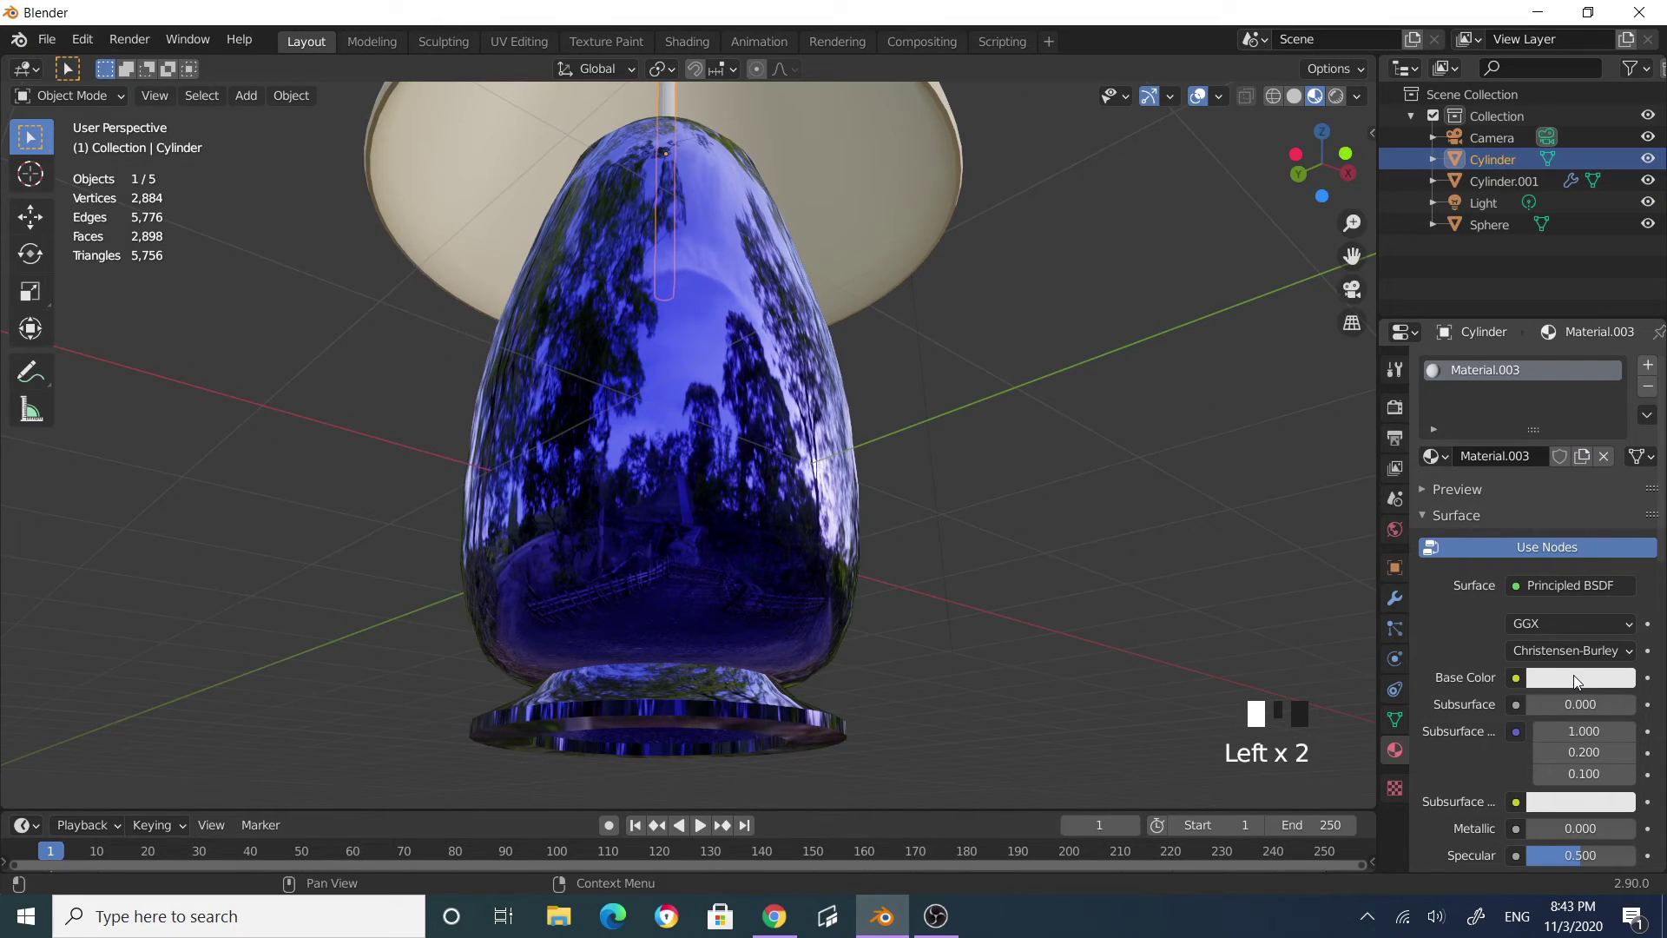
pyautogui.click(1606, 676)
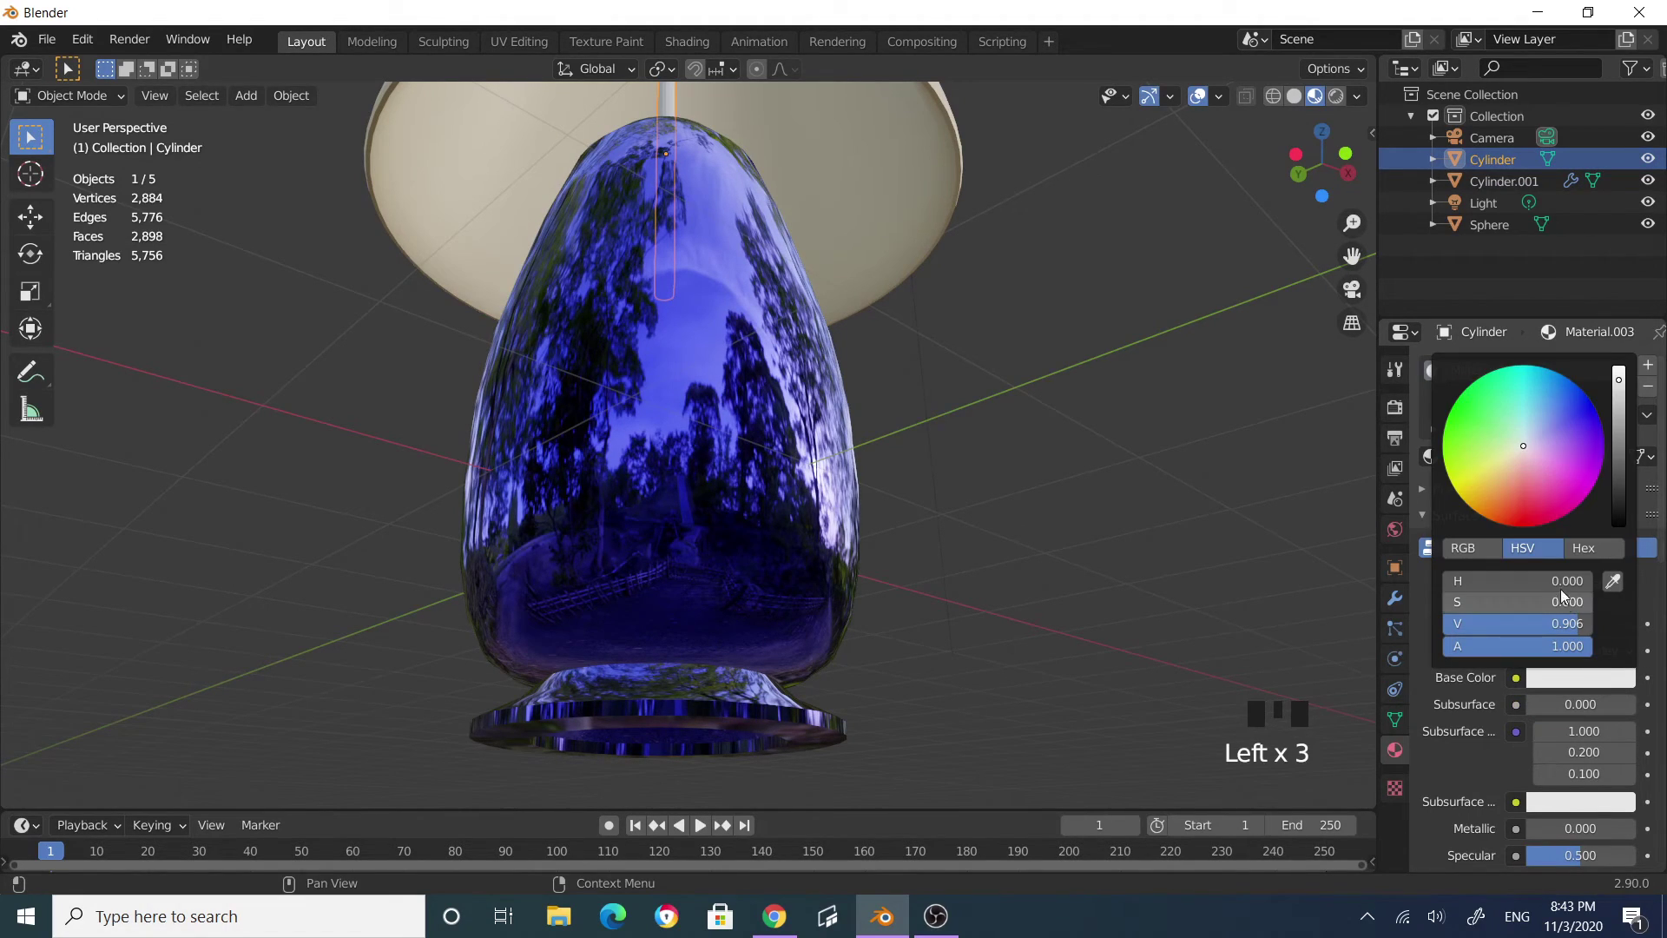
pyautogui.moveTo(1618, 386); pyautogui.dragTo(1618, 417)
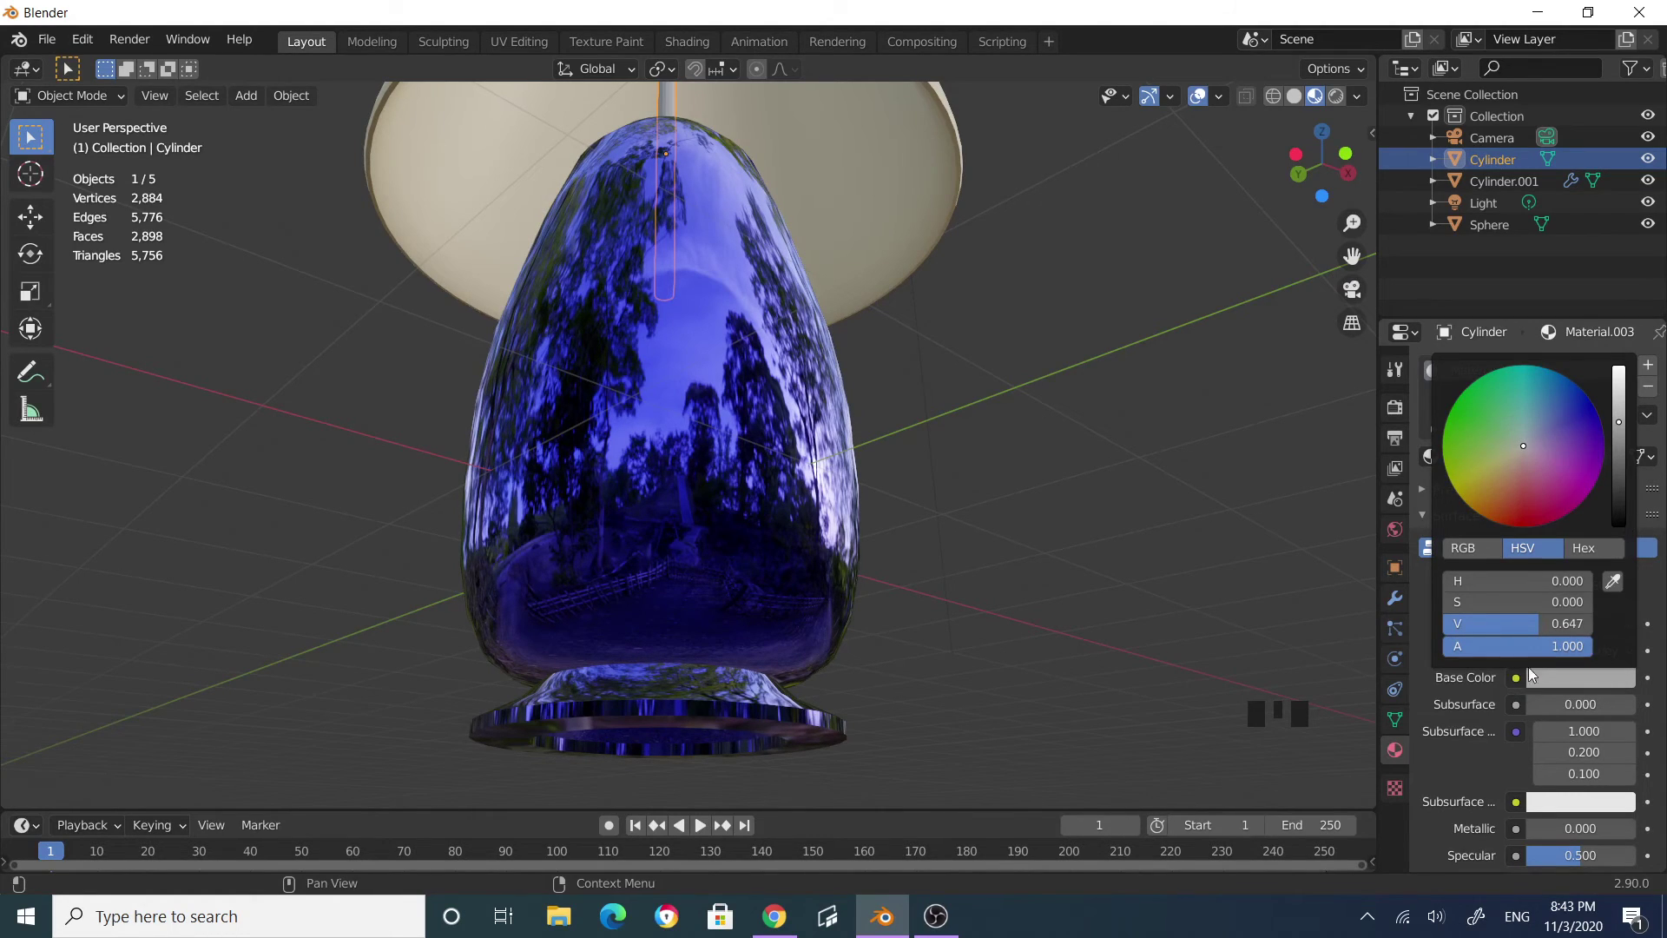
# Step: Make the rod material fully metallic with roughness 0.122
pyautogui.scroll(-1, 1539, 785)
pyautogui.moveTo(1535, 797)
pyautogui.mouseDown()
pyautogui.moveTo(1615, 797)
pyautogui.moveTo(1561, 806)
pyautogui.mouseUp()
pyautogui.scroll(-2, 1561, 798)
pyautogui.click(1575, 806)
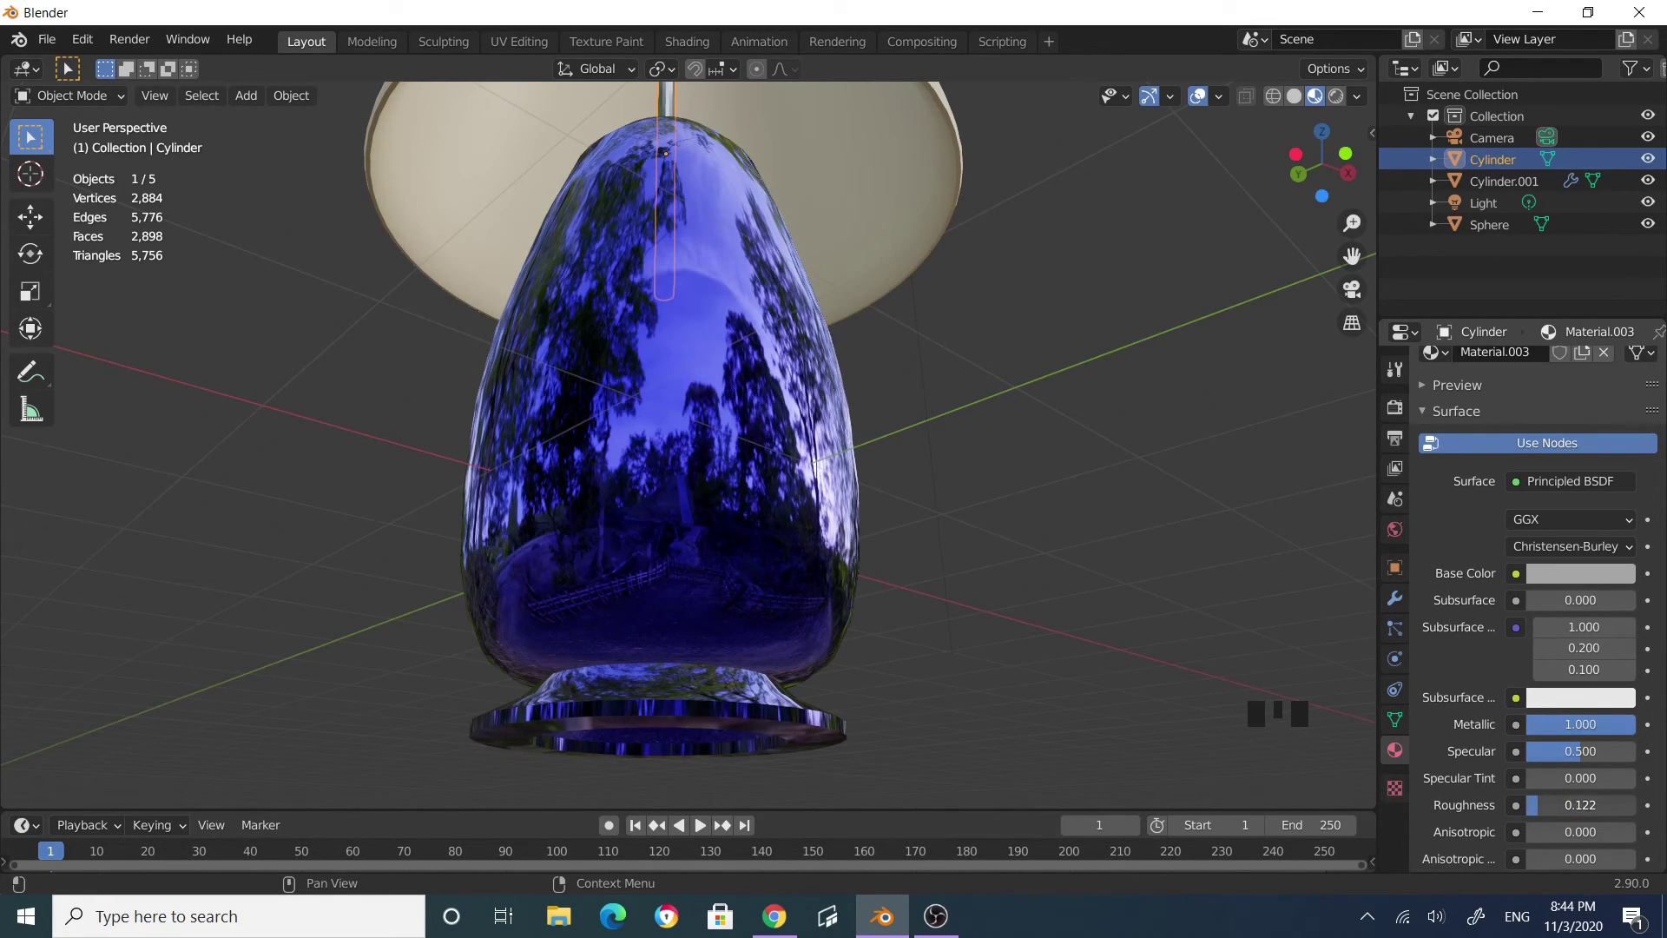
pyautogui.click(1063, 443)
pyautogui.moveTo(1062, 443); pyautogui.dragTo(960, 476, button='middle')
pyautogui.scroll(-2, 802, 435)
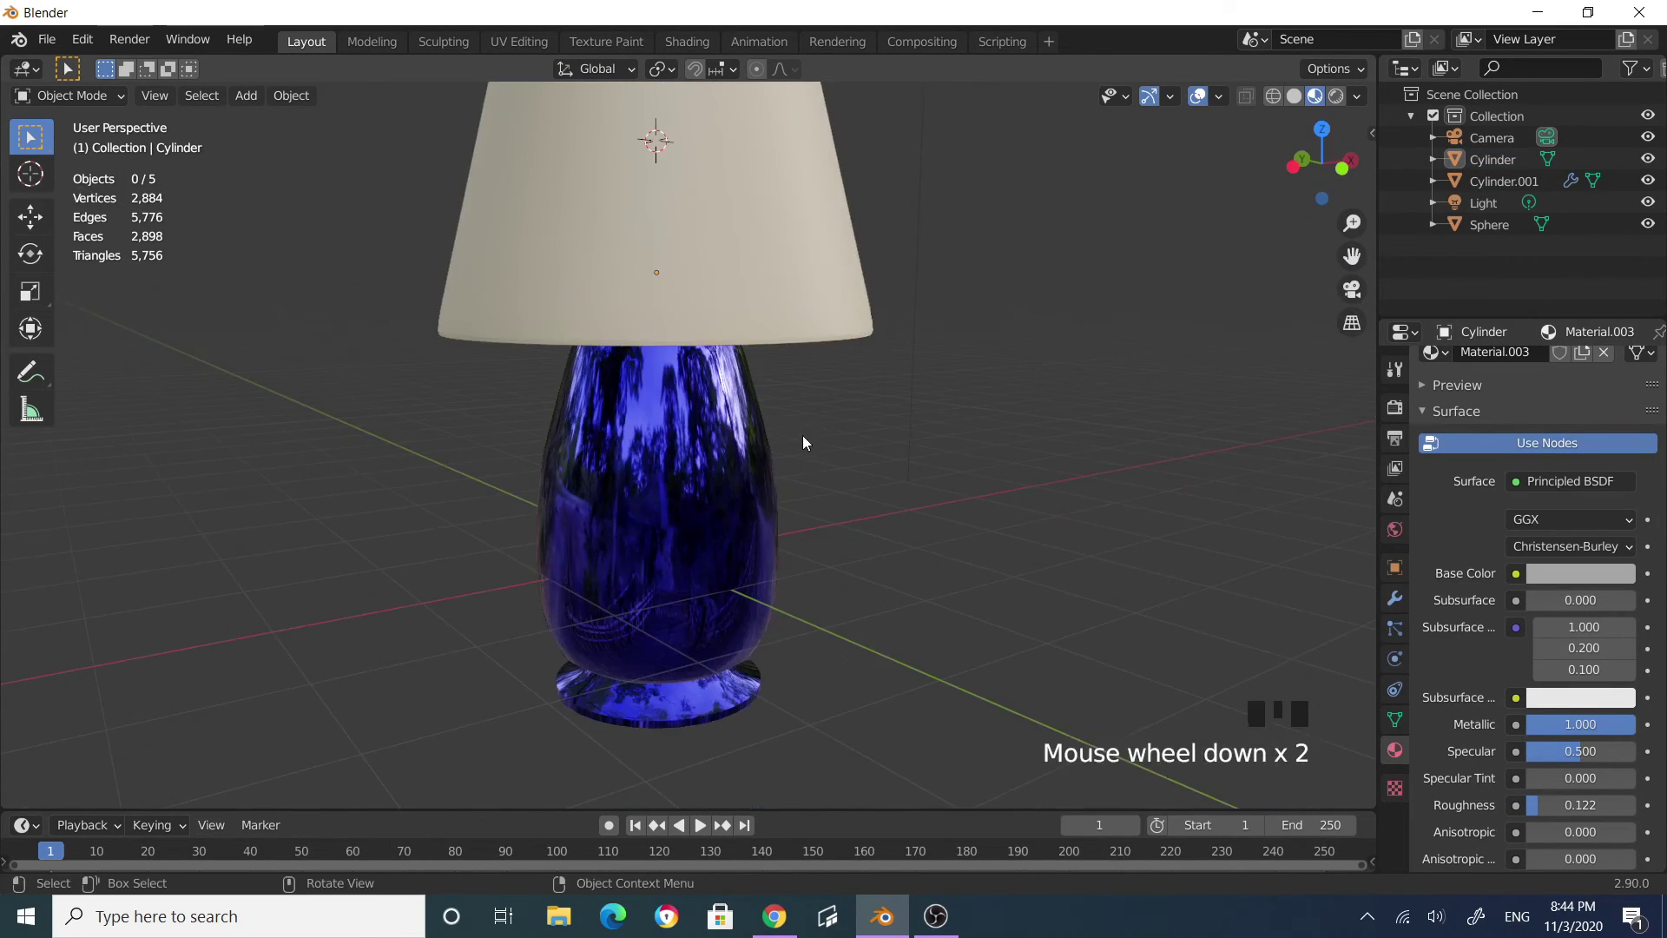
pyautogui.moveTo(803, 435); pyautogui.dragTo(701, 340, button='middle')
pyautogui.scroll(3, 729, 253)
pyautogui.scroll(1, 715, 307)
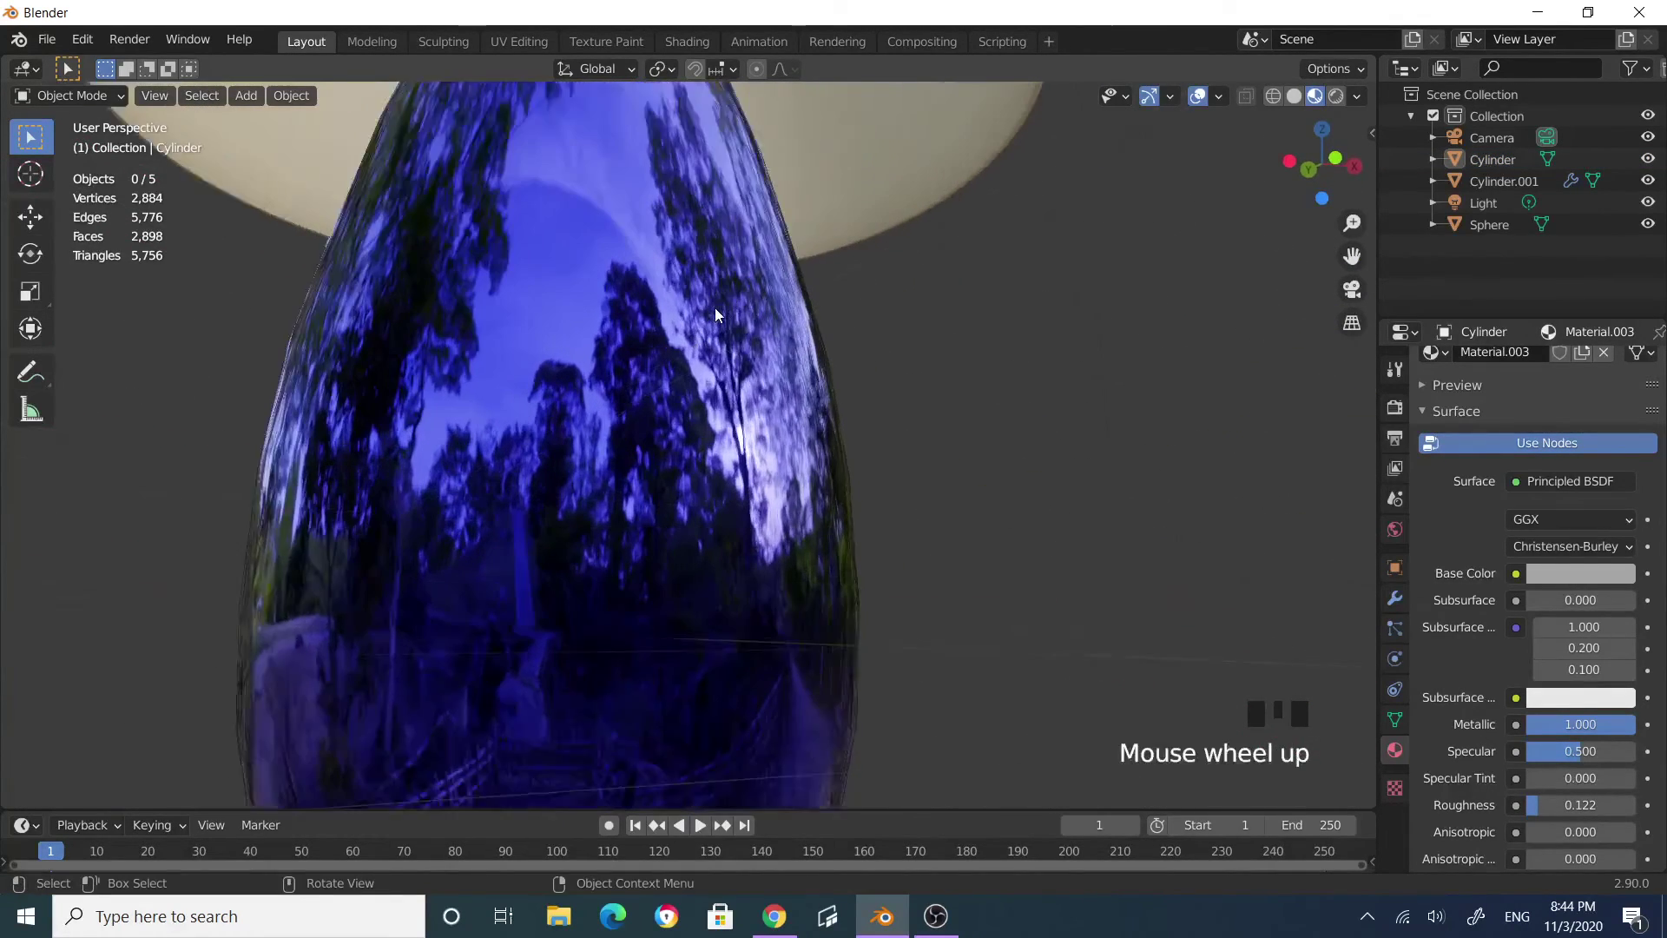
pyautogui.scroll(1, 748, 280)
pyautogui.keyDown('shift'); pyautogui.moveTo(749, 278); pyautogui.dragTo(789, 443, button='middle'); pyautogui.keyUp('shift')
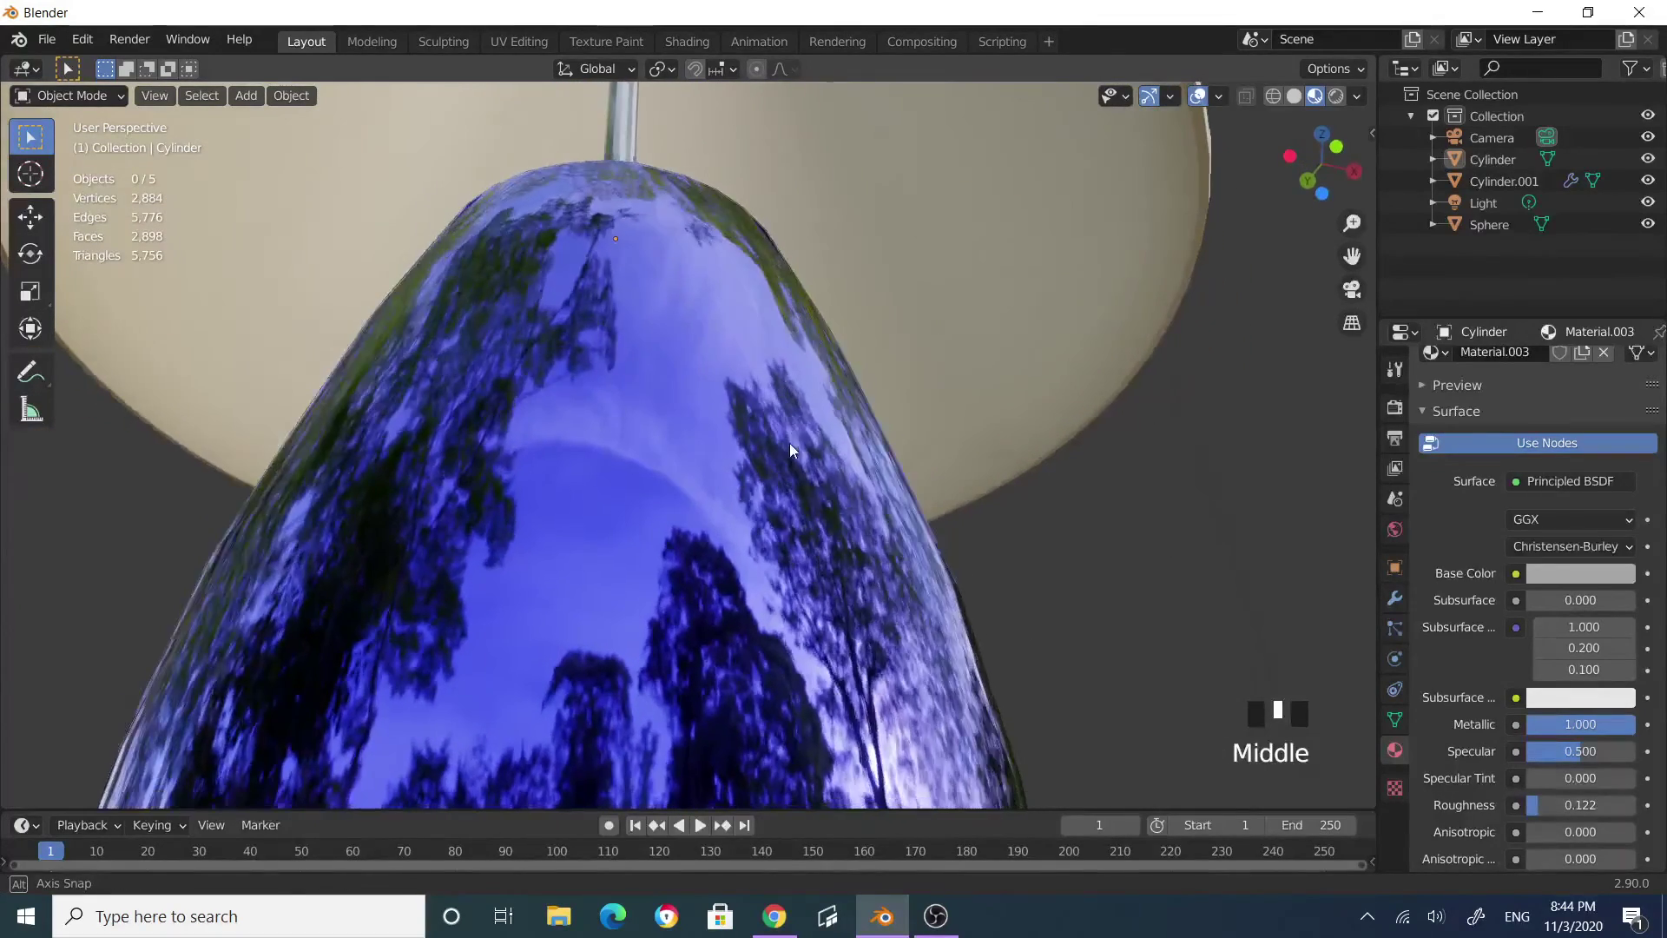
pyautogui.scroll(-5, 846, 472)
pyautogui.scroll(-4, 943, 555)
pyautogui.moveTo(943, 554); pyautogui.dragTo(877, 580, button='middle')
pyautogui.moveTo(863, 570); pyautogui.dragTo(587, 607, button='middle')
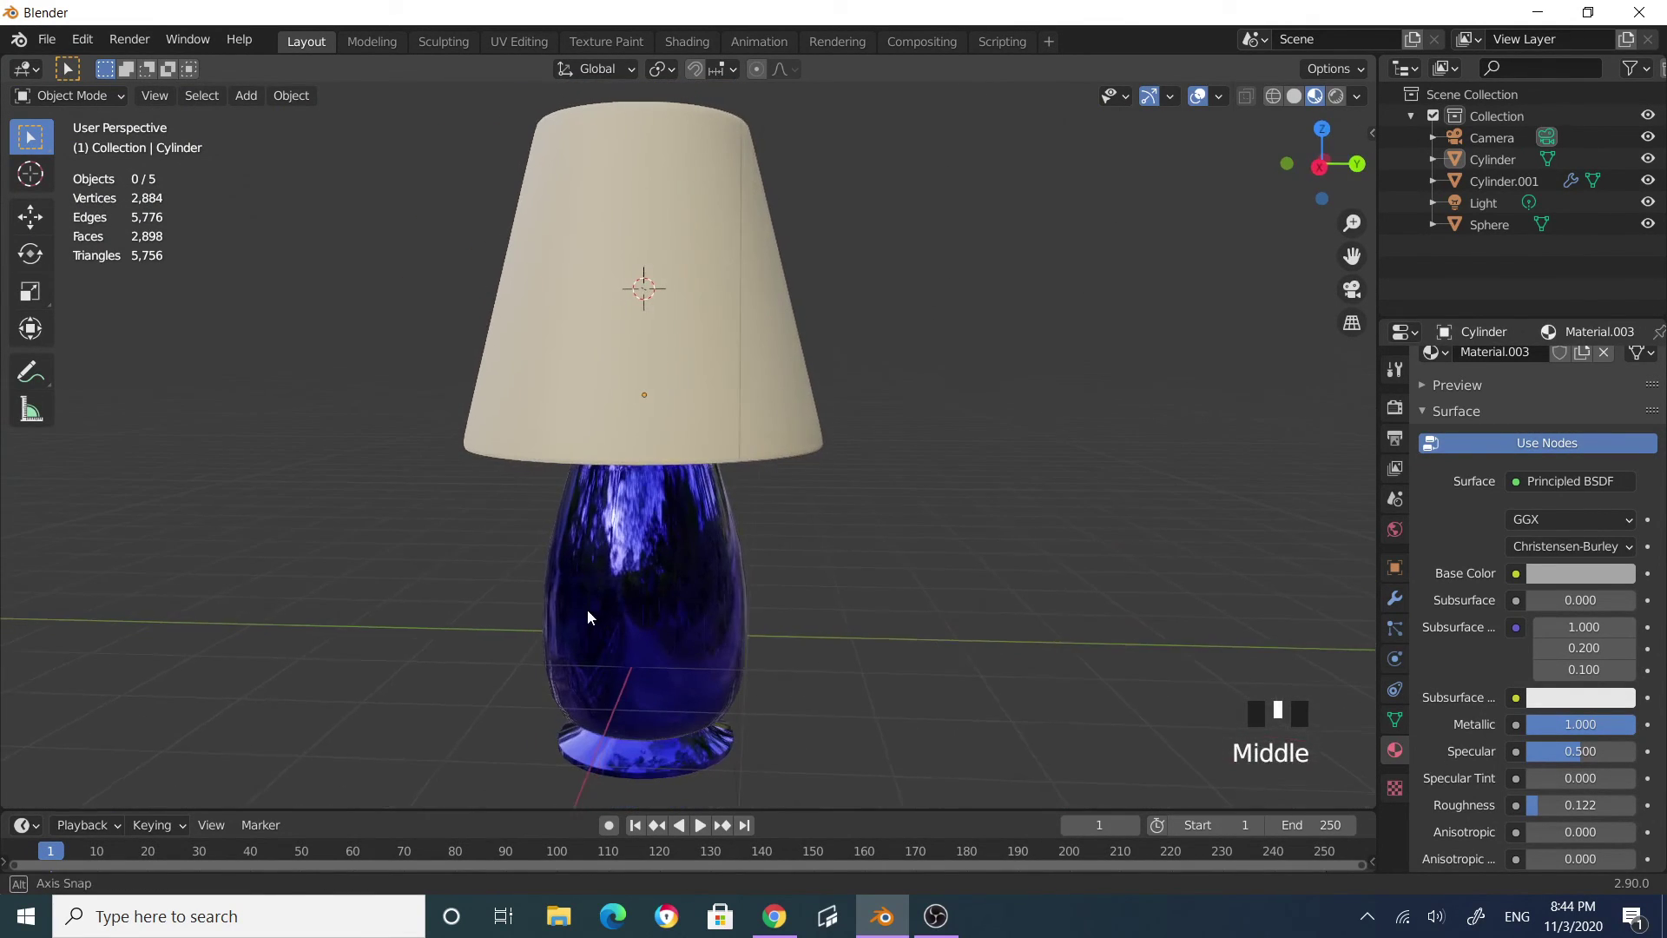
pyautogui.moveTo(742, 566); pyautogui.dragTo(875, 573, button='middle')
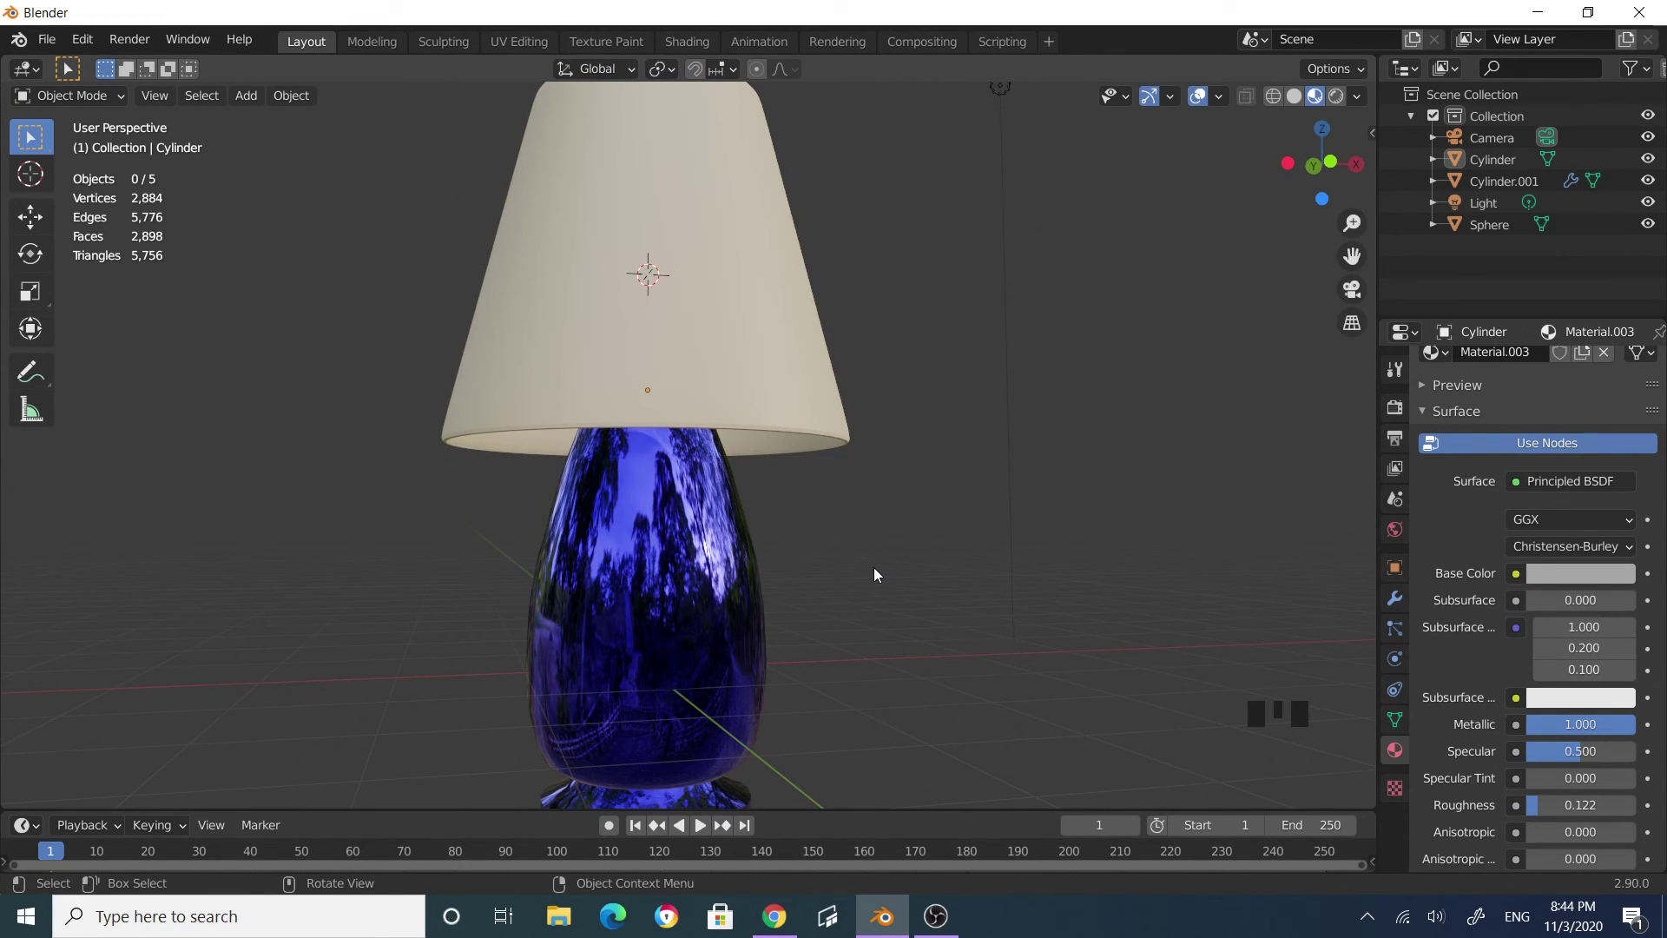
pyautogui.moveTo(982, 586); pyautogui.dragTo(917, 562, button='middle')
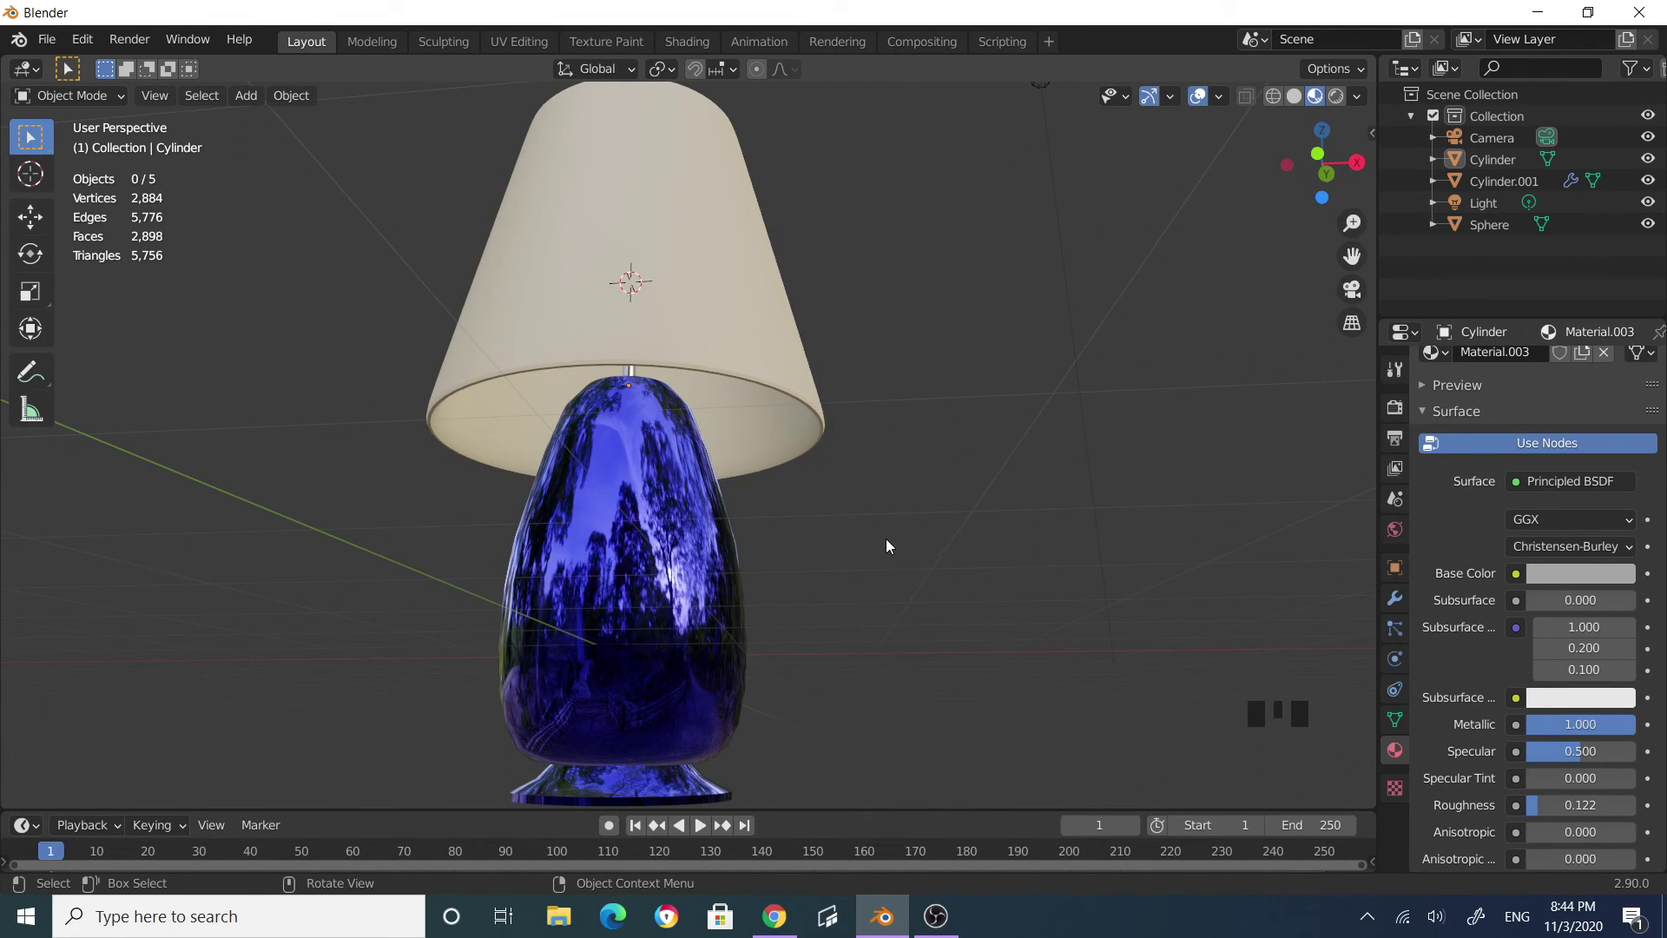
pyautogui.moveTo(885, 540); pyautogui.dragTo(945, 575, button='middle')
pyautogui.scroll(-2, 827, 572)
pyautogui.scroll(3, 771, 547)
pyautogui.scroll(-3, 961, 539)
pyautogui.scroll(2, 942, 570)
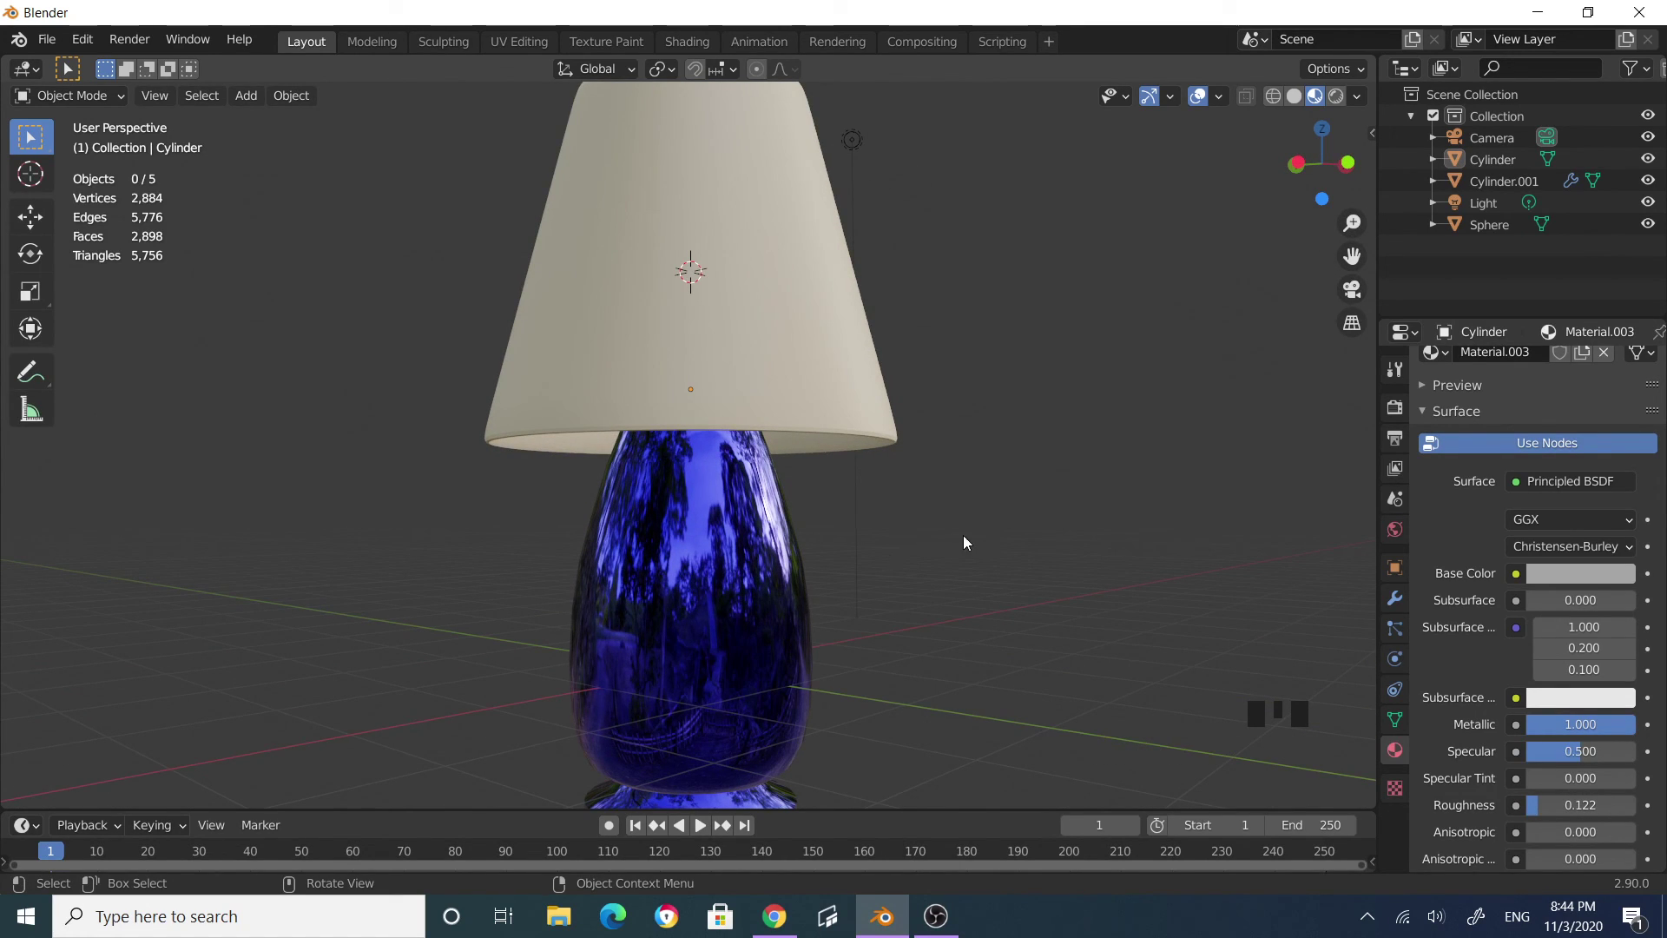
pyautogui.moveTo(964, 544); pyautogui.dragTo(935, 593, button='middle')
pyautogui.scroll(-2, 777, 531)
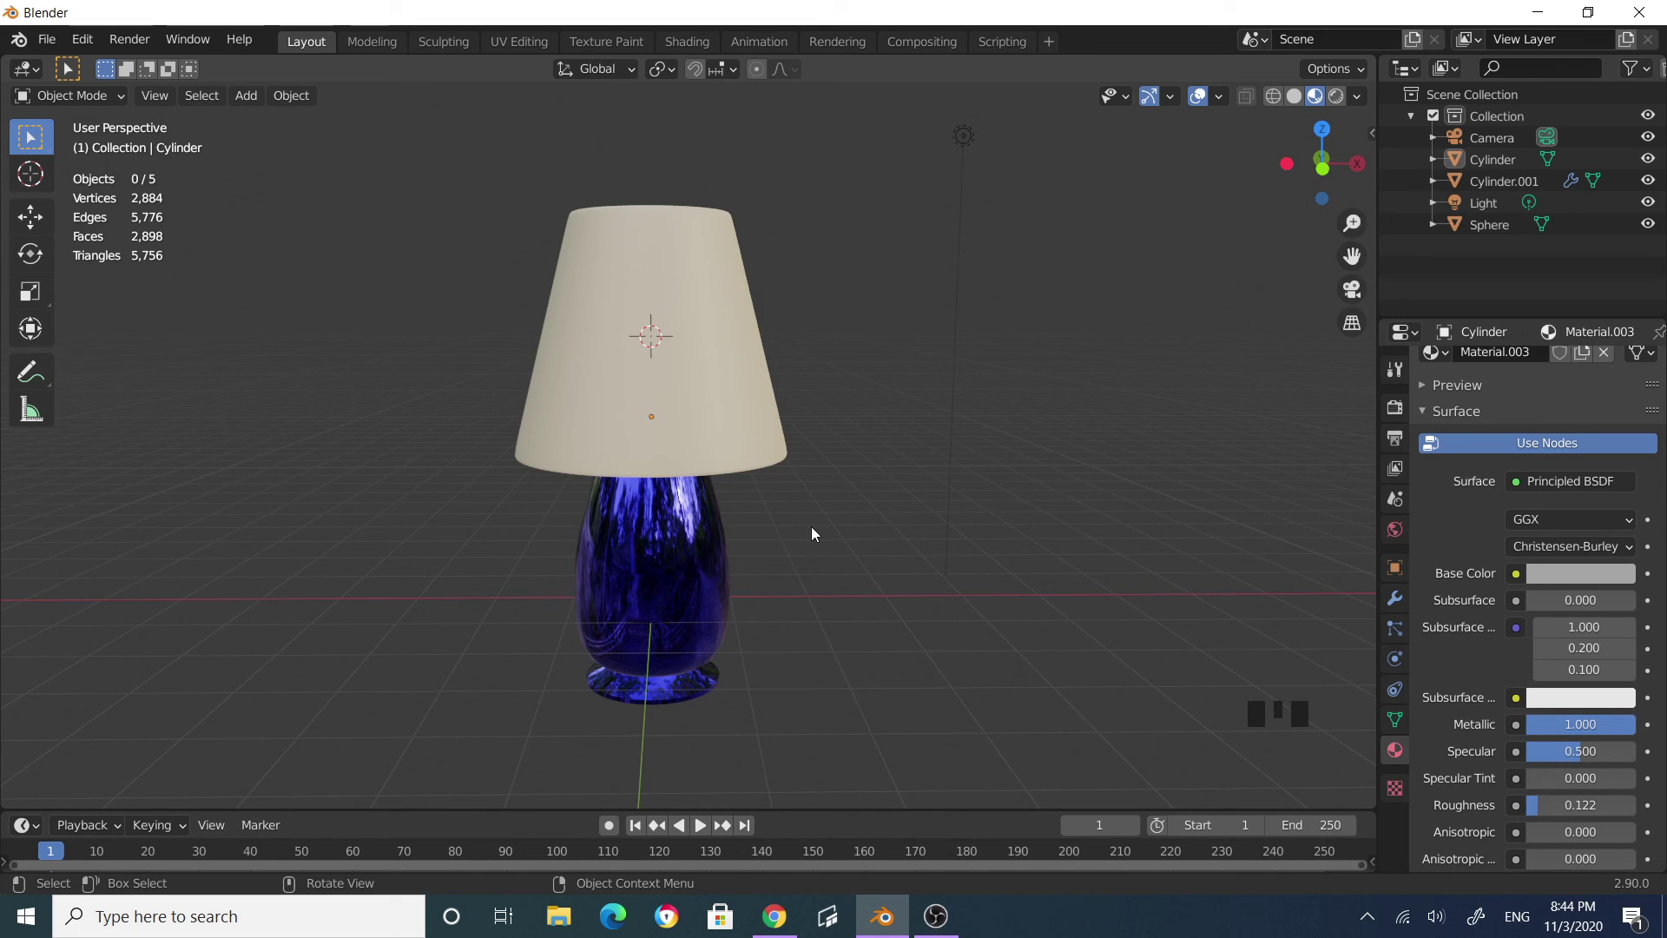
pyautogui.moveTo(811, 526); pyautogui.dragTo(915, 489, button='middle')
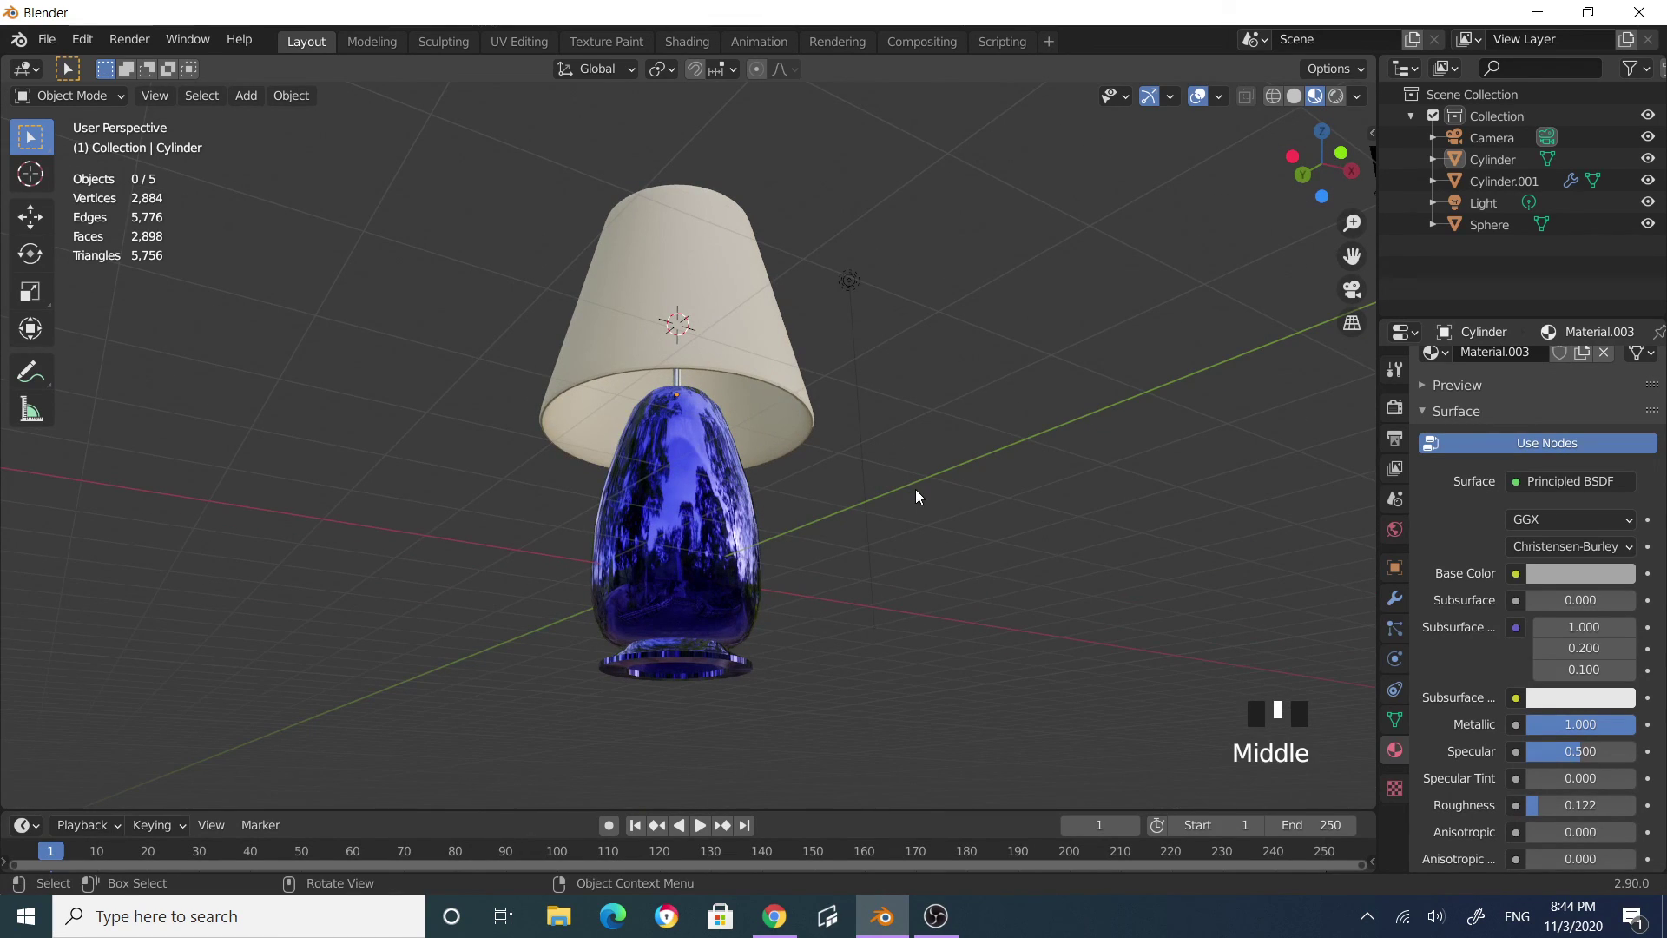